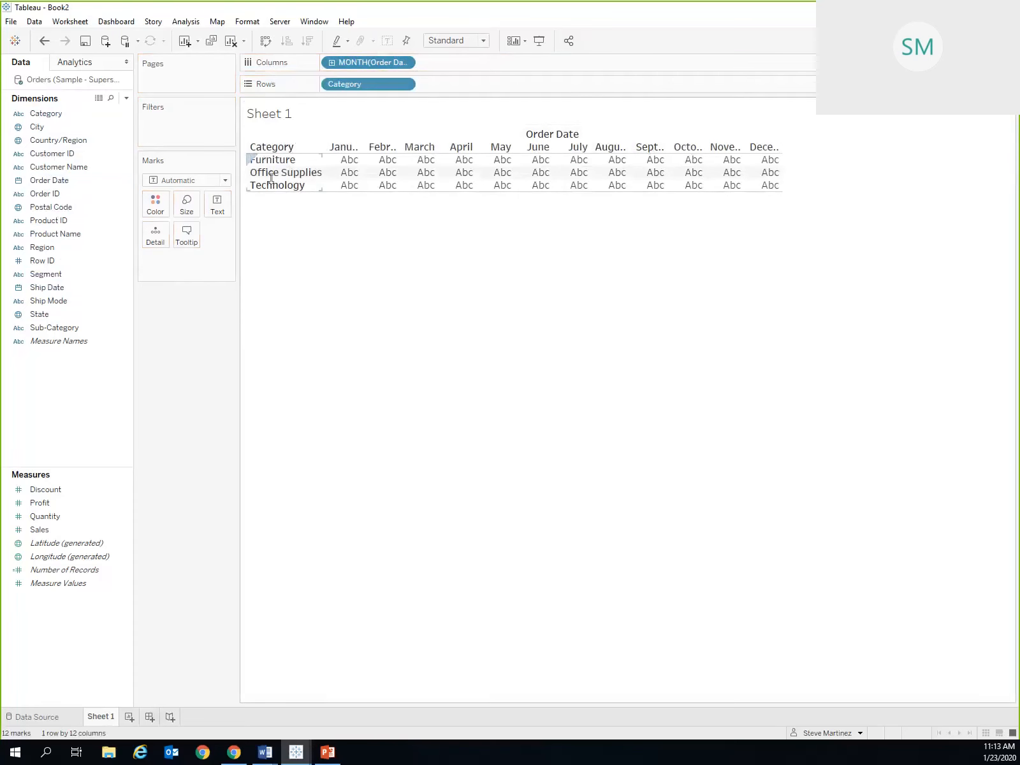
Fill the category-by-month table with the Sales measure.
drag(40, 530, 436, 175)
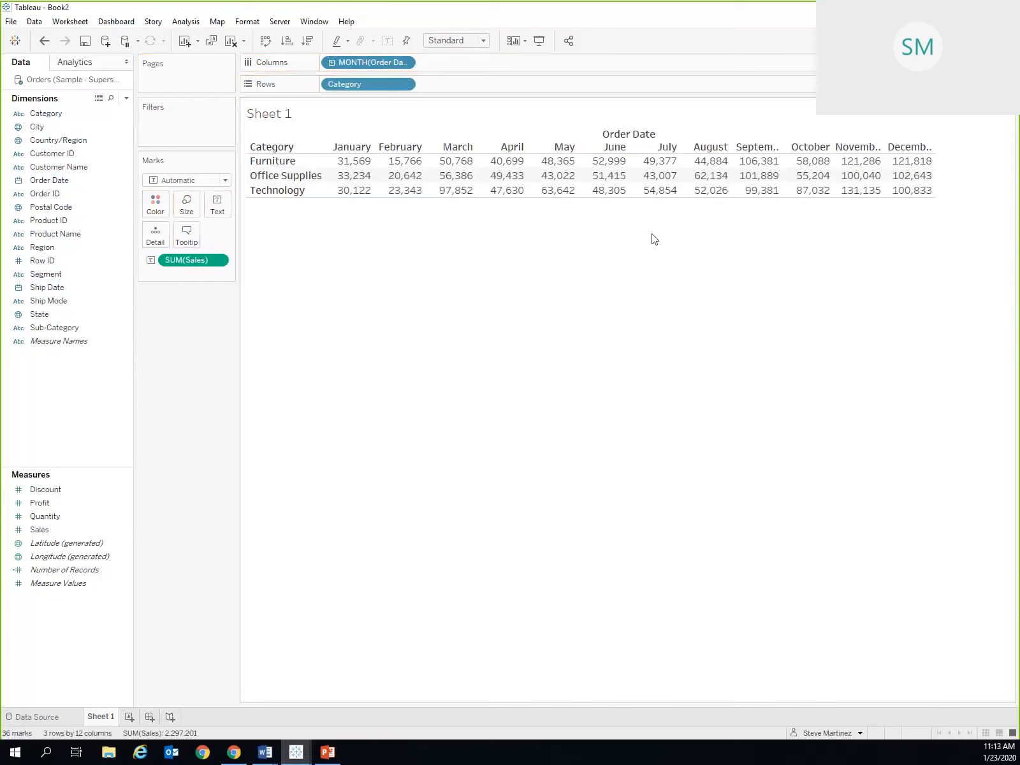
mouse_move(538, 162)
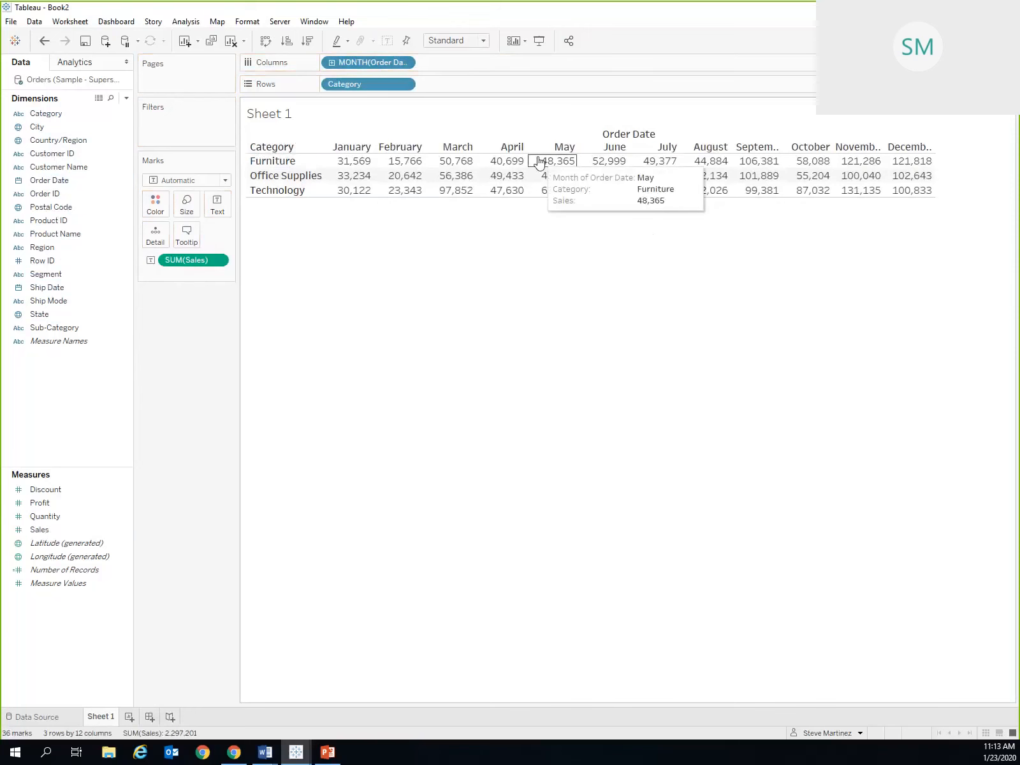
key(ctrl)
key(ctrl)
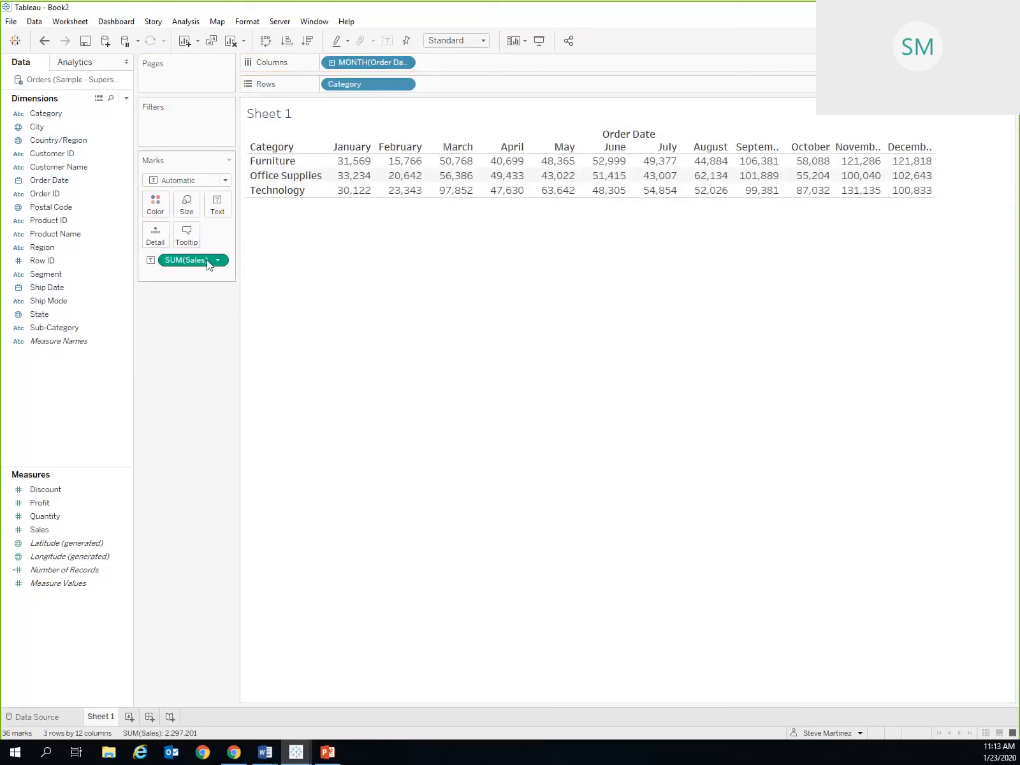
key(ctrl)
key(ctrl)
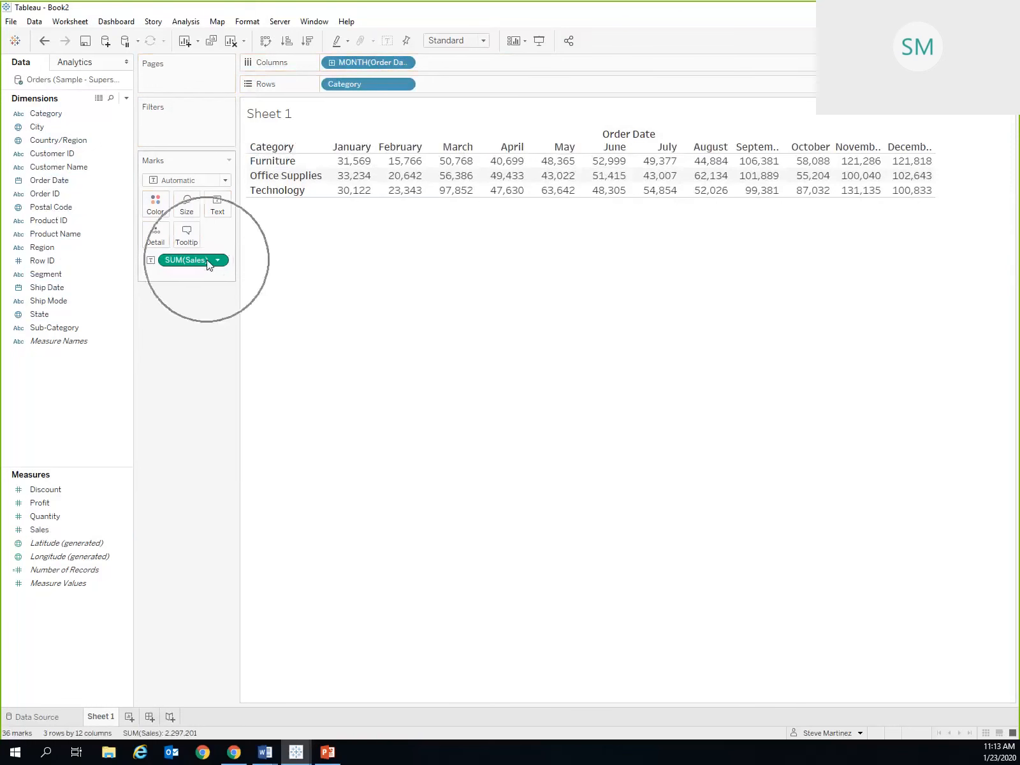
key(ctrl)
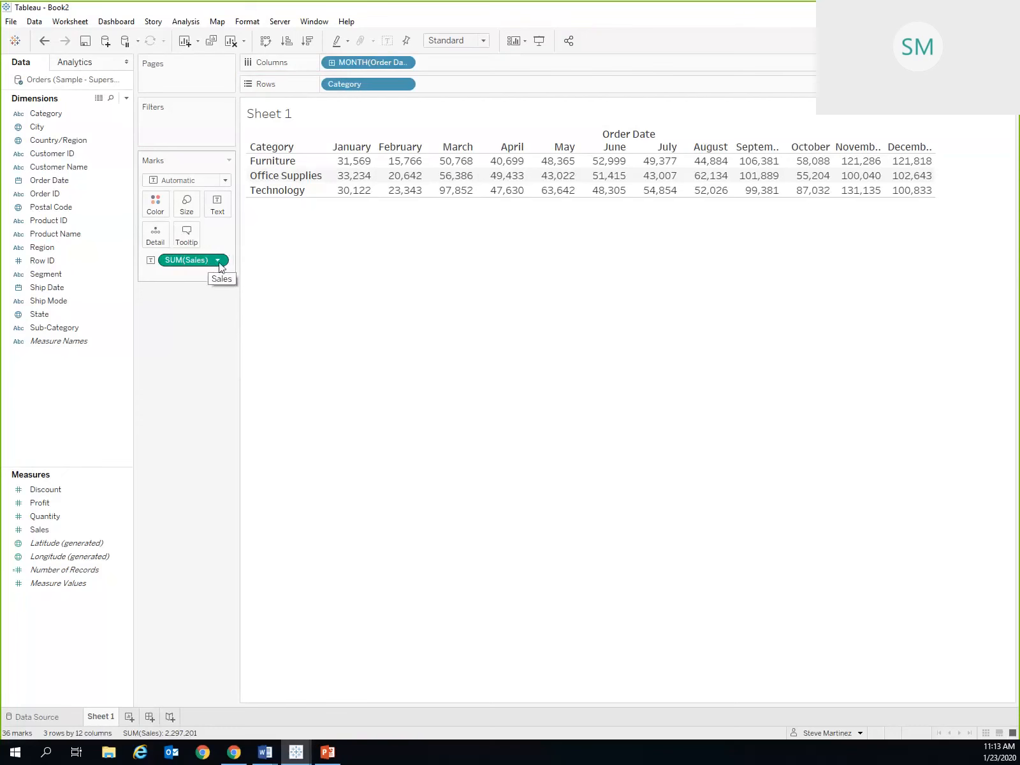
Turn the table's Sales measure into a Running Total quick table calculation and add plain Sales as a second measure.
click(218, 263)
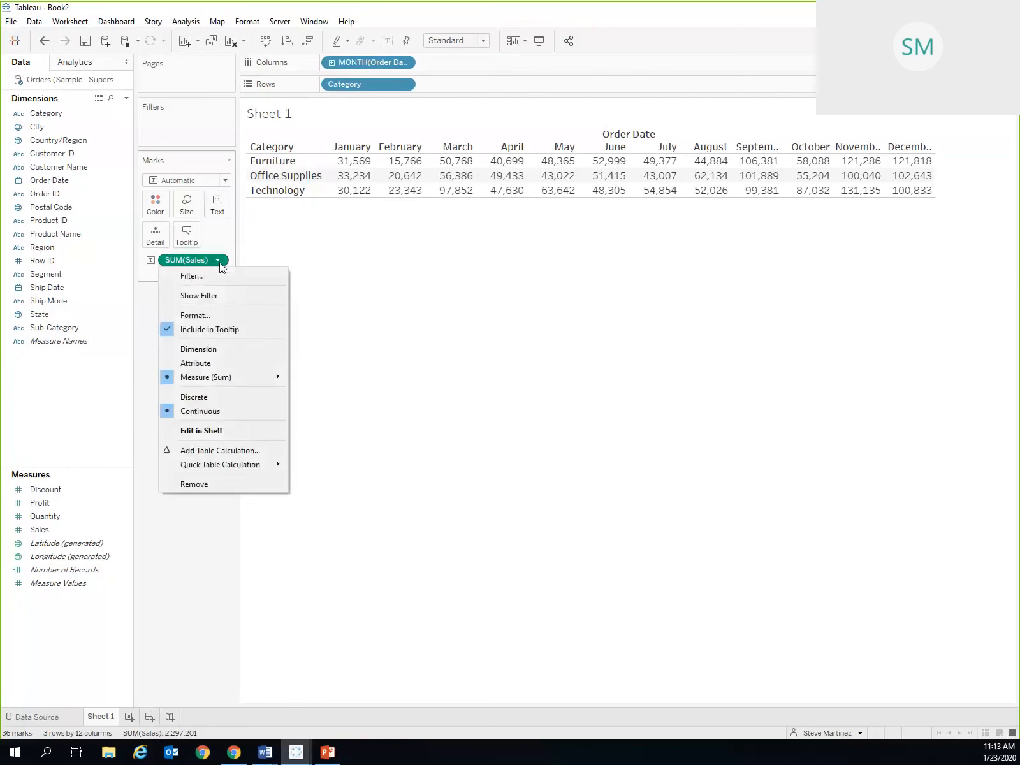
mouse_move(224, 465)
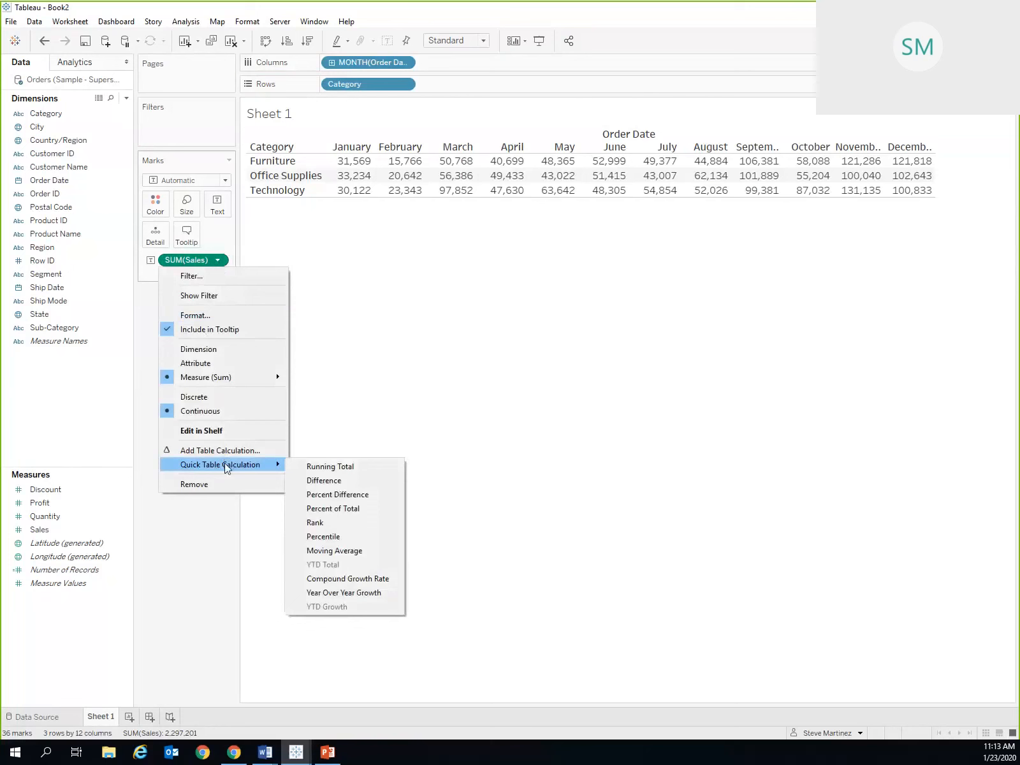
click(330, 466)
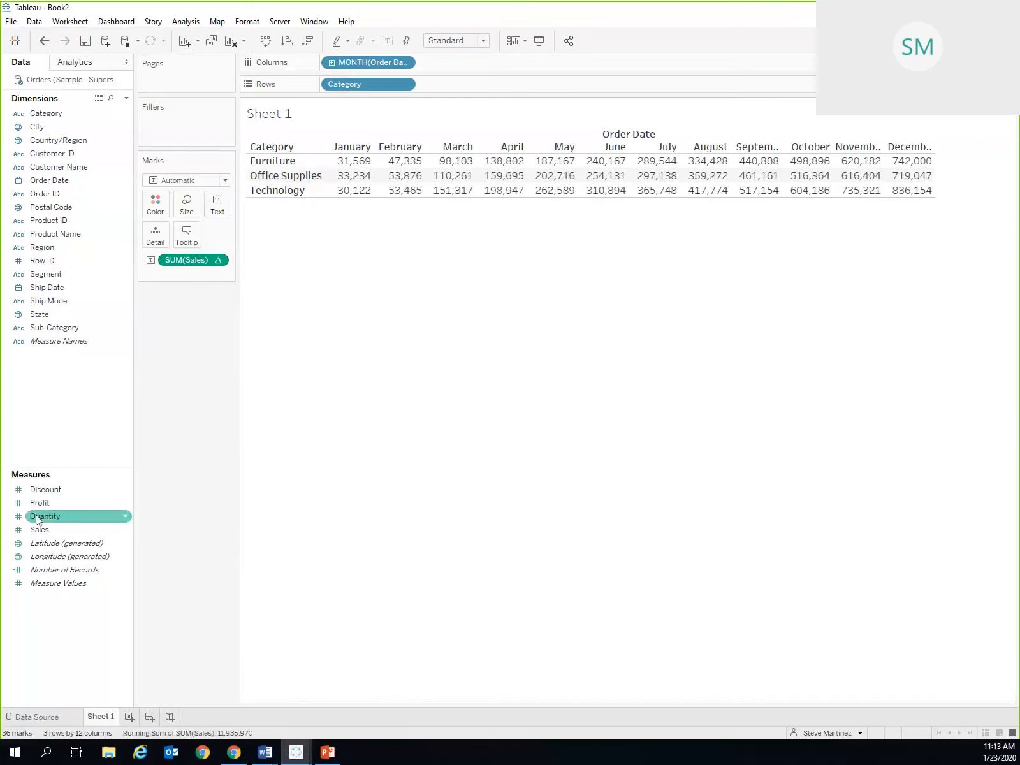
drag(38, 529, 419, 176)
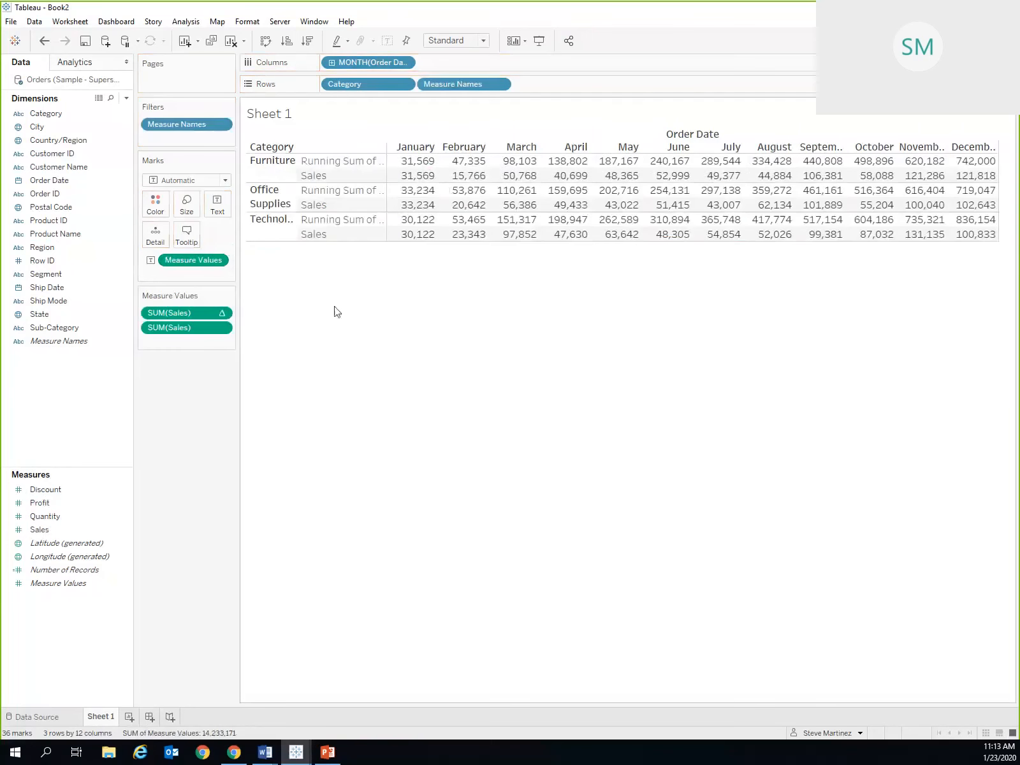
Compare Furniture's running sum with its plain Sales for January and February to examine how the total accumulates across months.
click(312, 180)
click(312, 161)
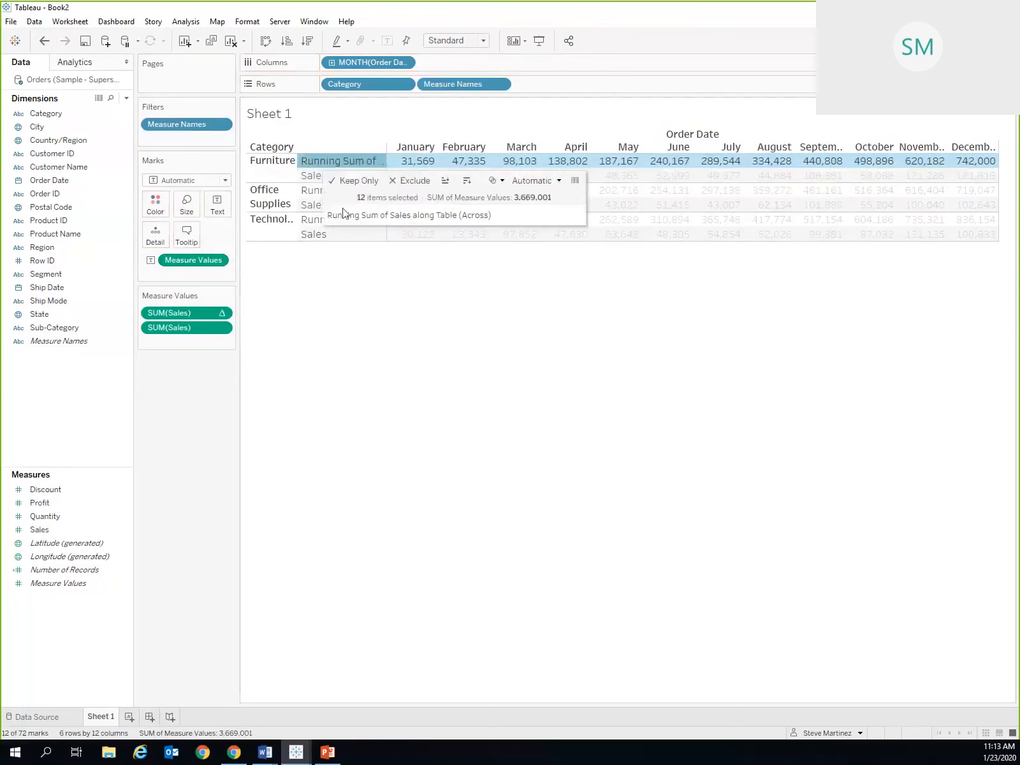
click(330, 317)
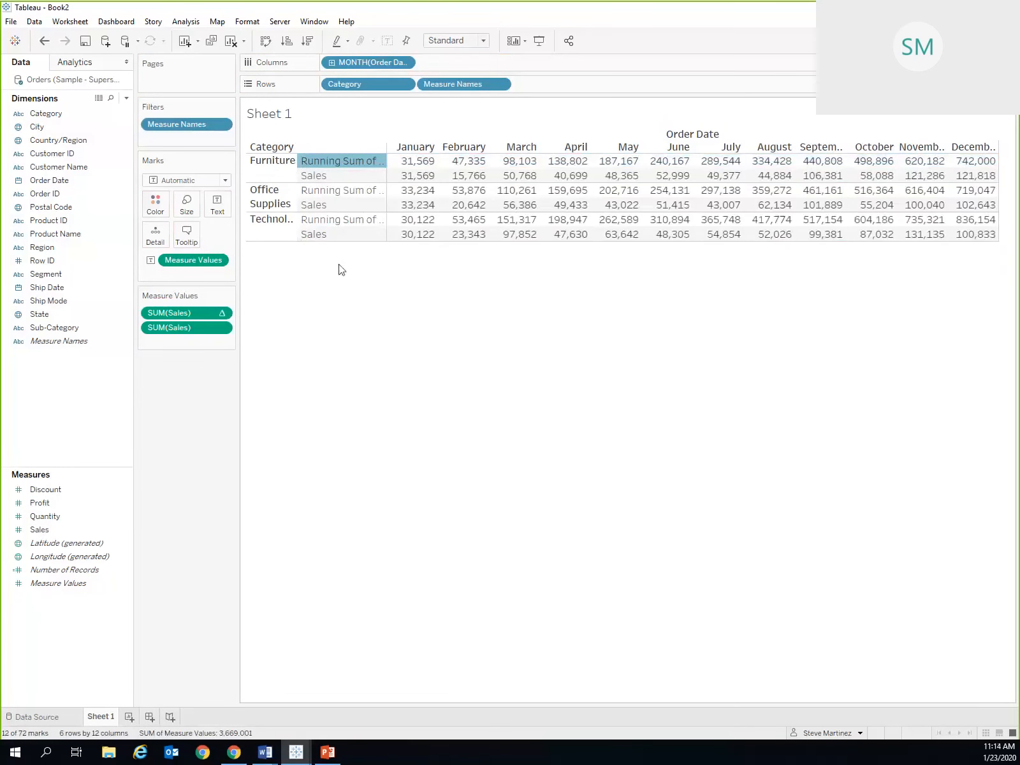
click(410, 178)
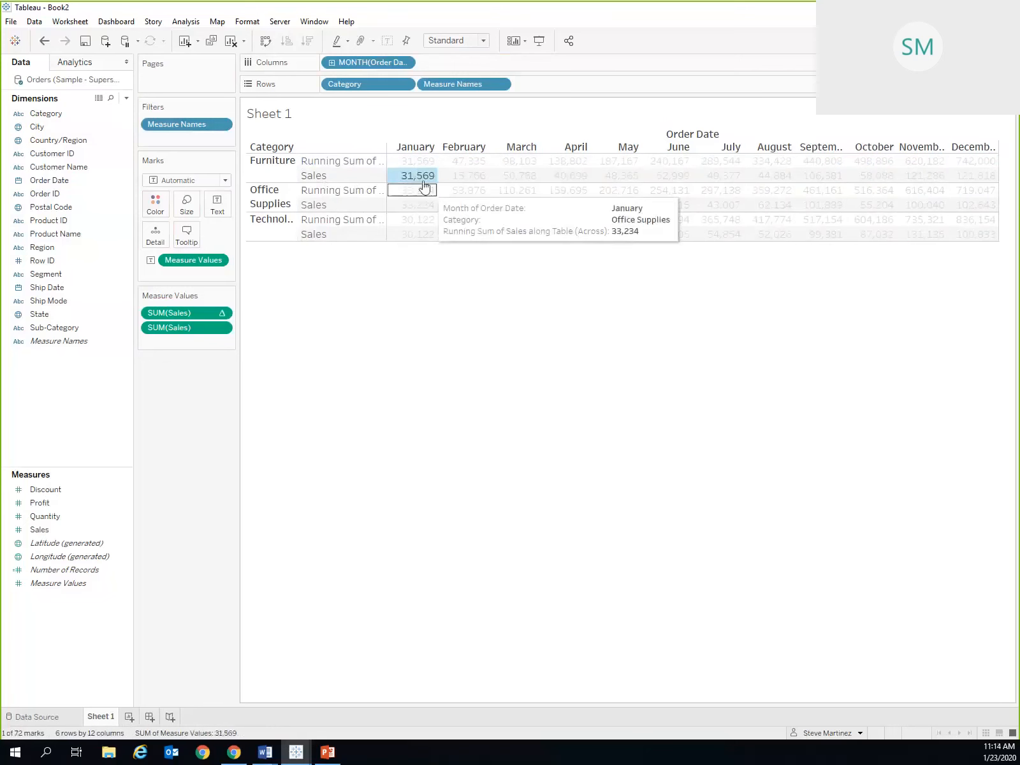
click(411, 163)
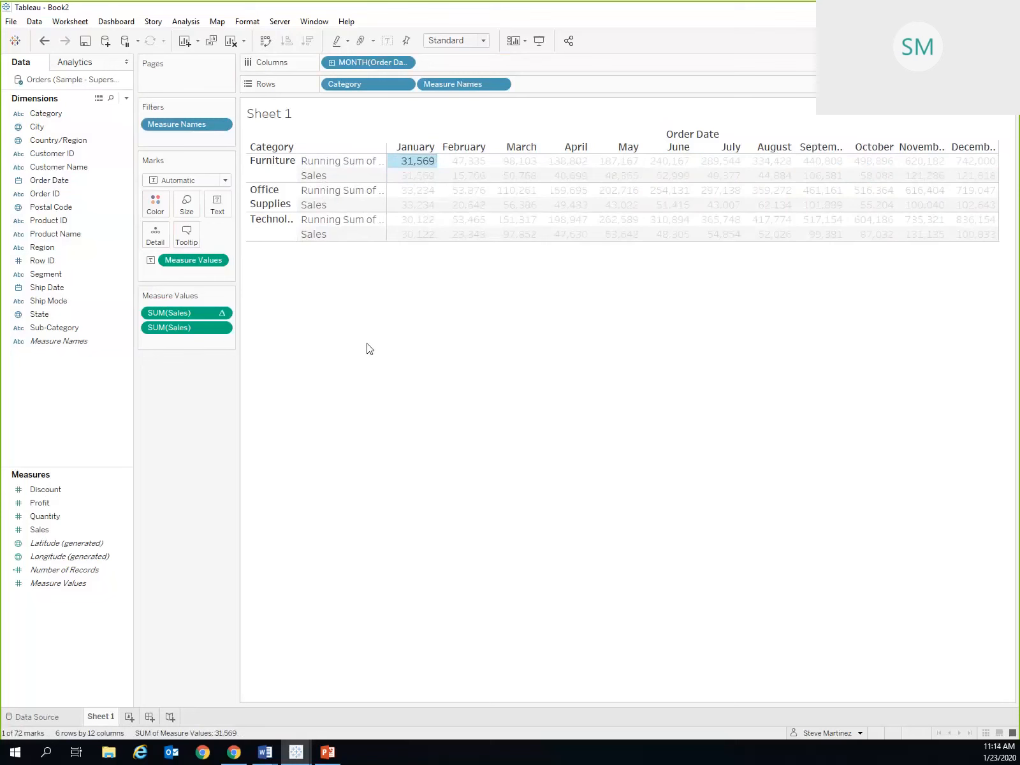
click(458, 178)
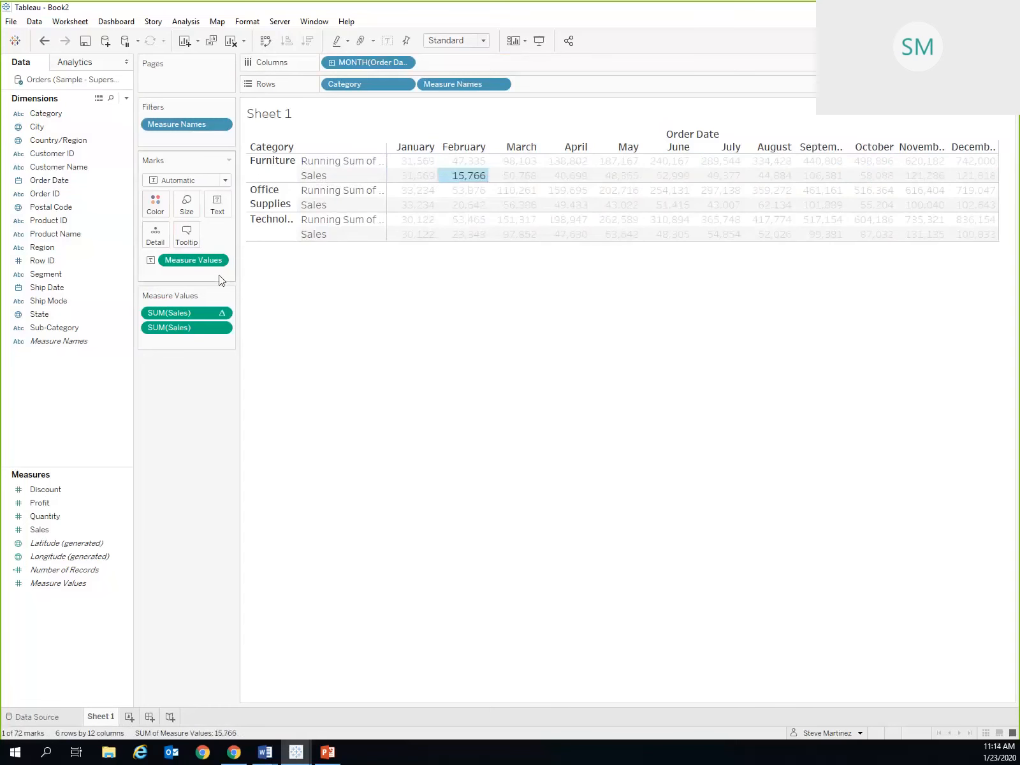
click(471, 163)
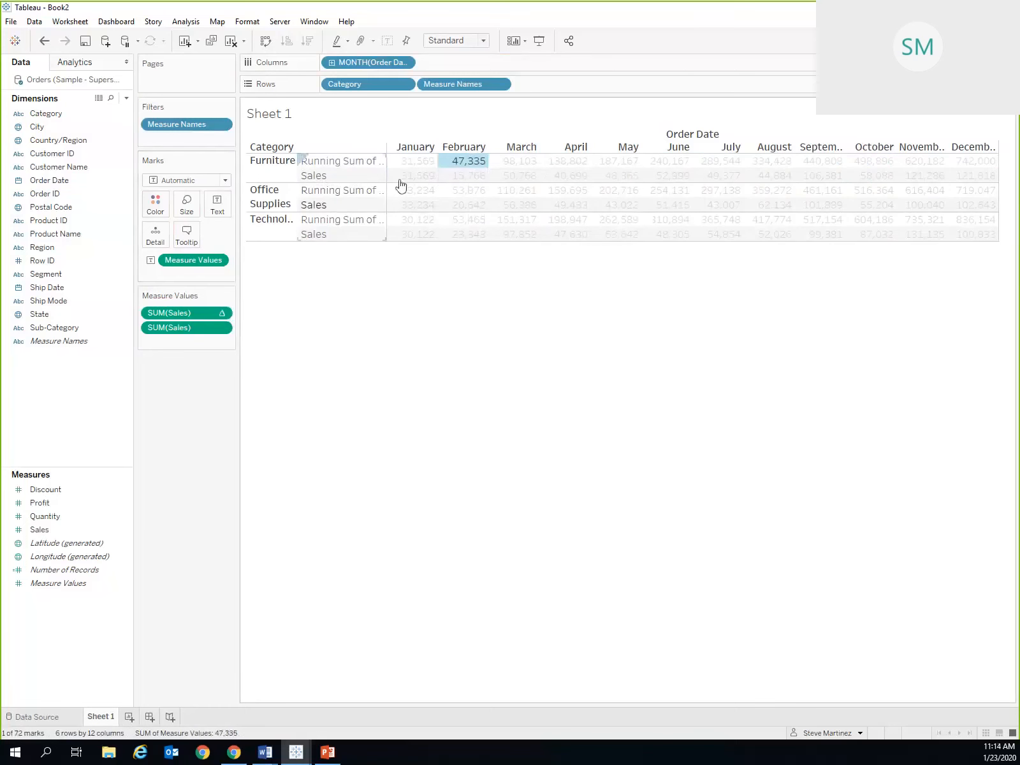
click(441, 357)
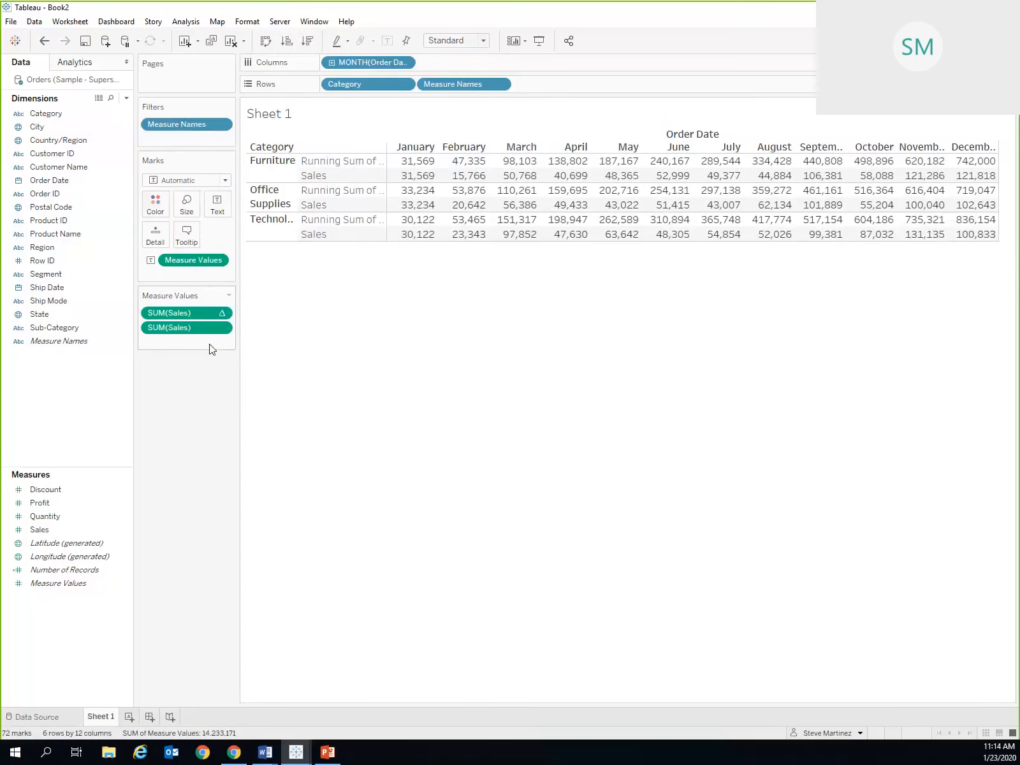
Set the running total of Sales to compute using Table (down).
click(222, 314)
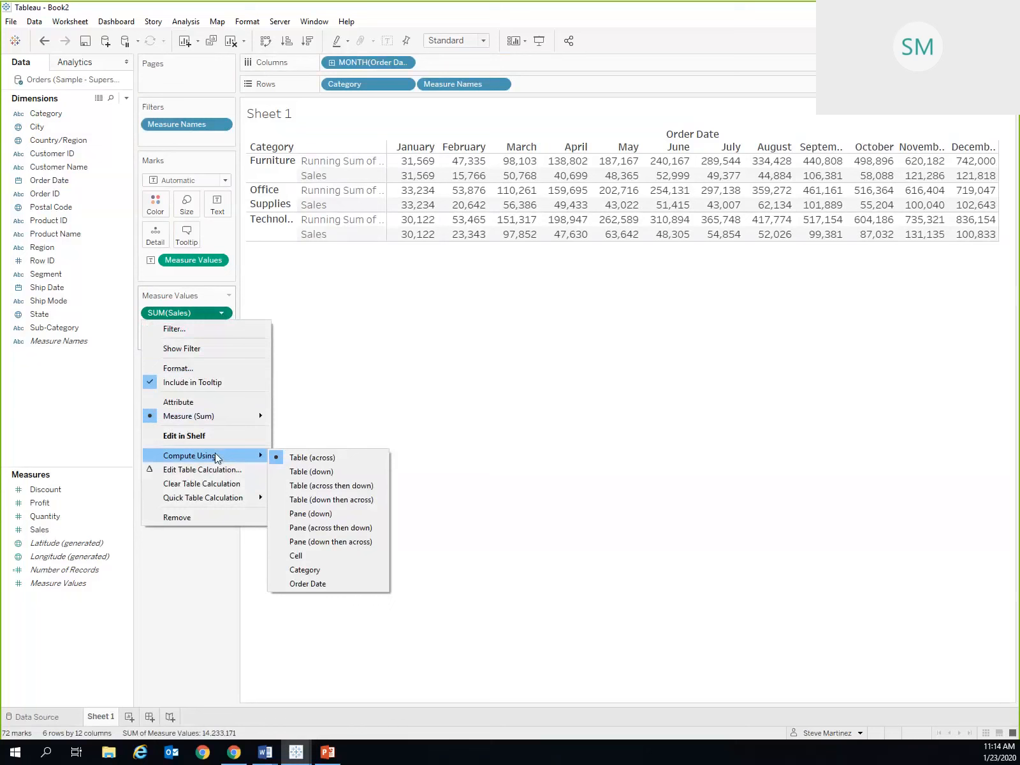
click(303, 472)
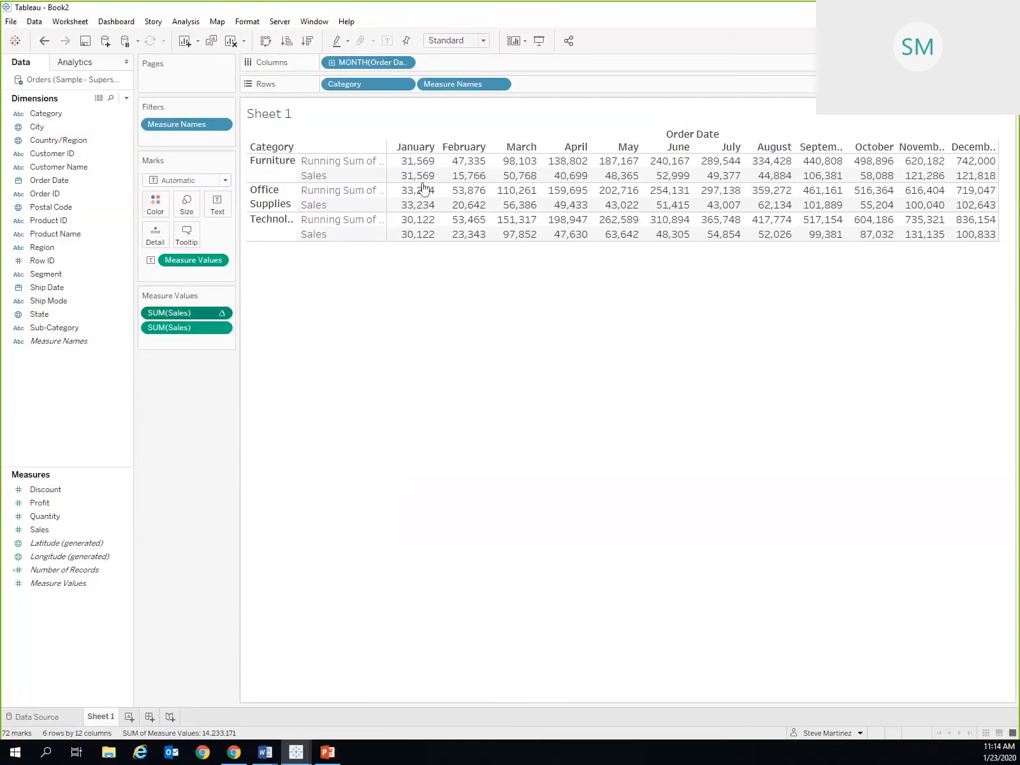
Examine how the running sum accumulates down the categories, comparing it with plain Sales in January and checking the February figures.
mouse_move(424, 170)
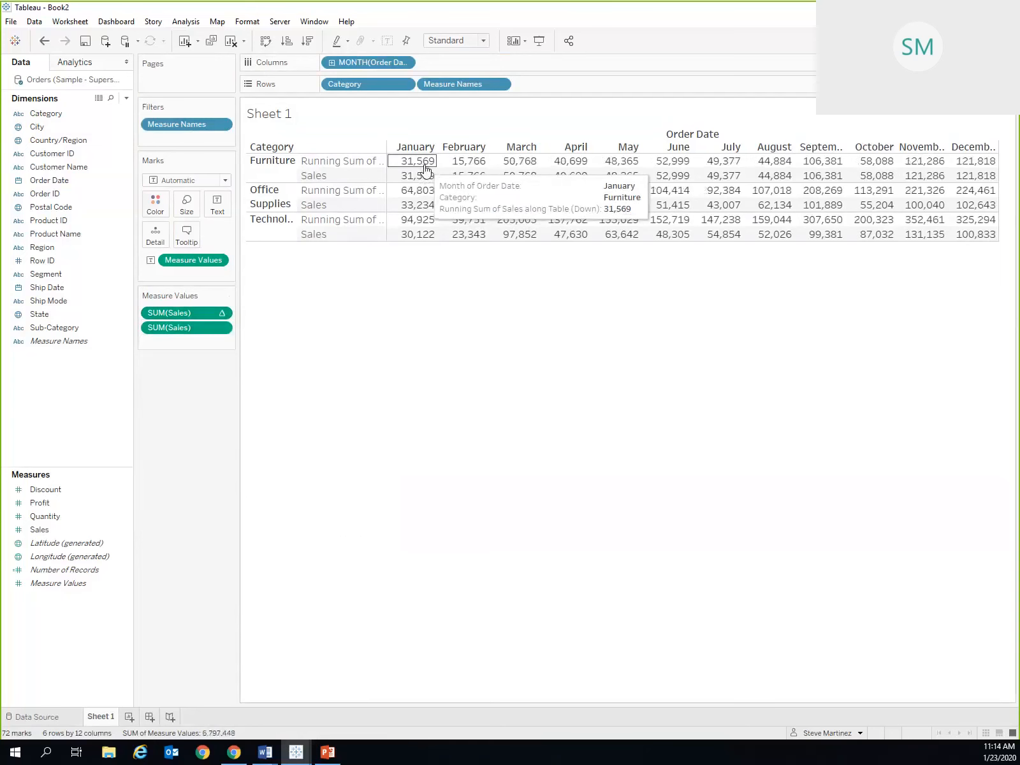
click(424, 167)
mouse_move(411, 165)
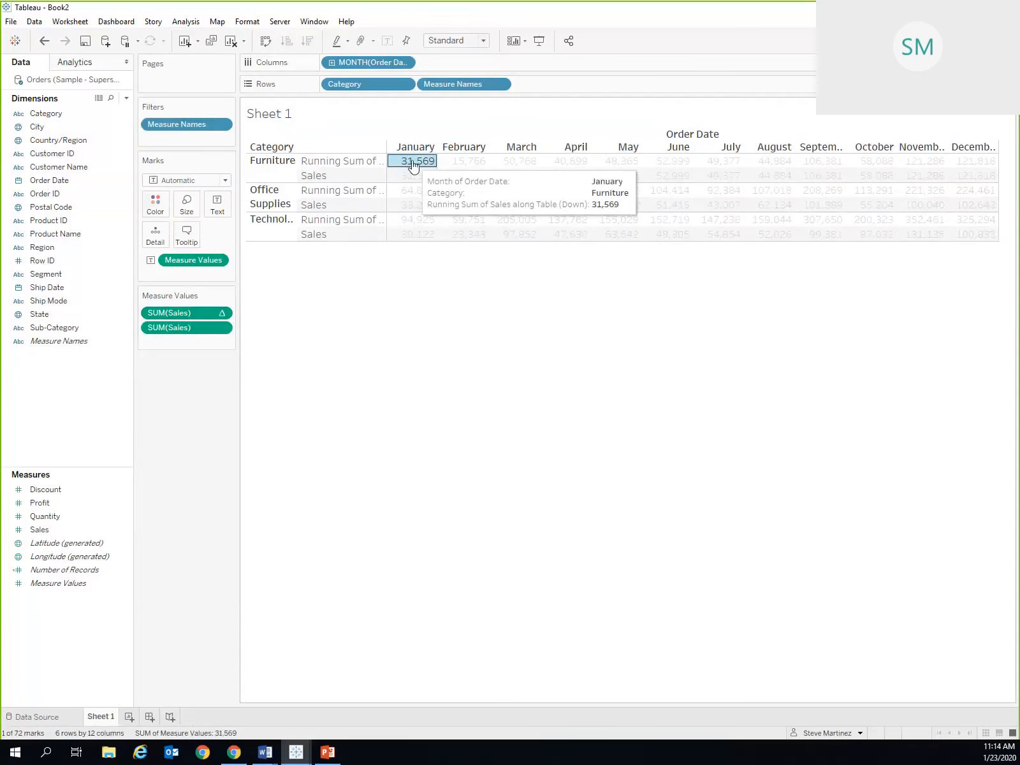
click(411, 177)
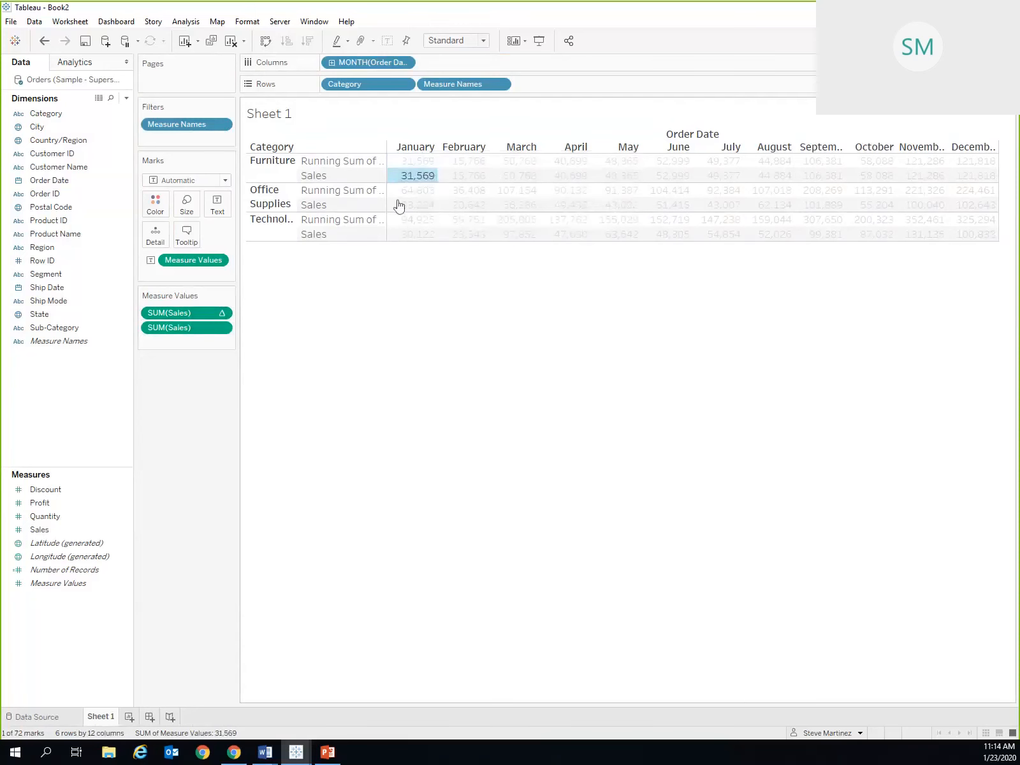
click(426, 165)
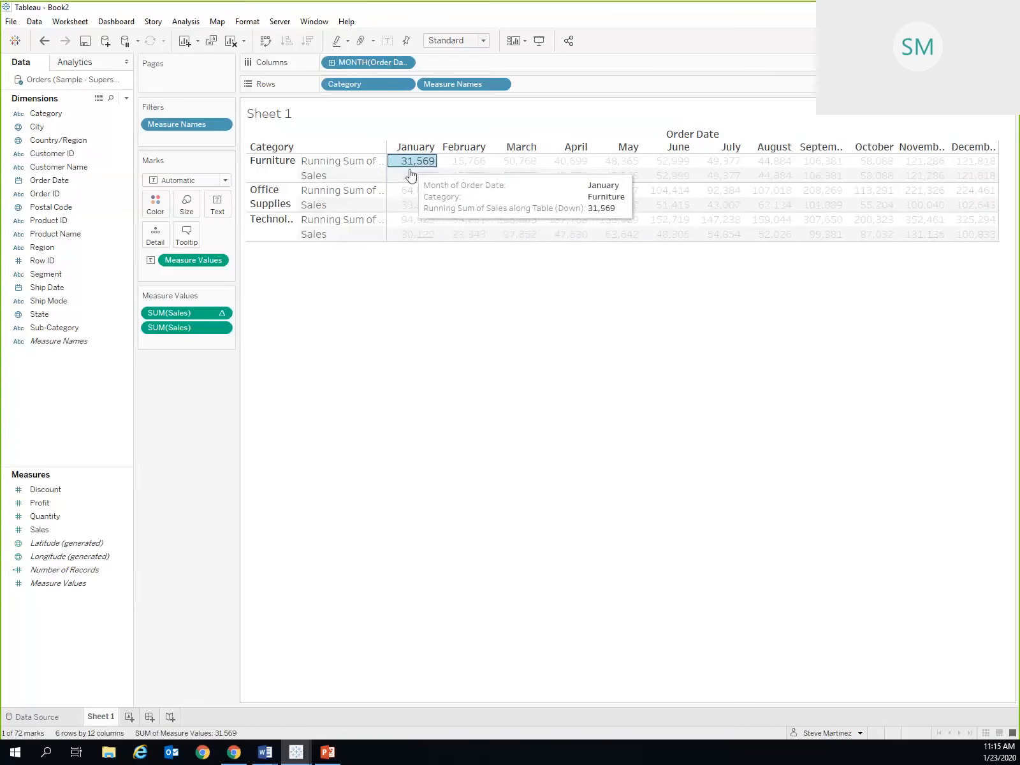
click(397, 307)
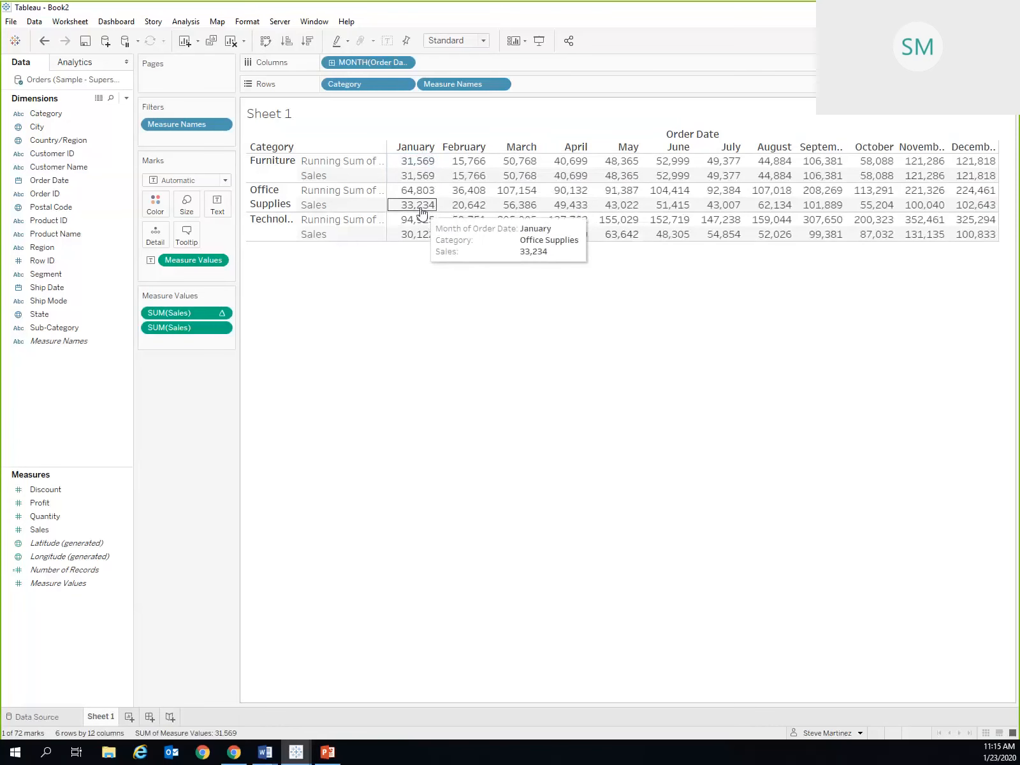
click(417, 209)
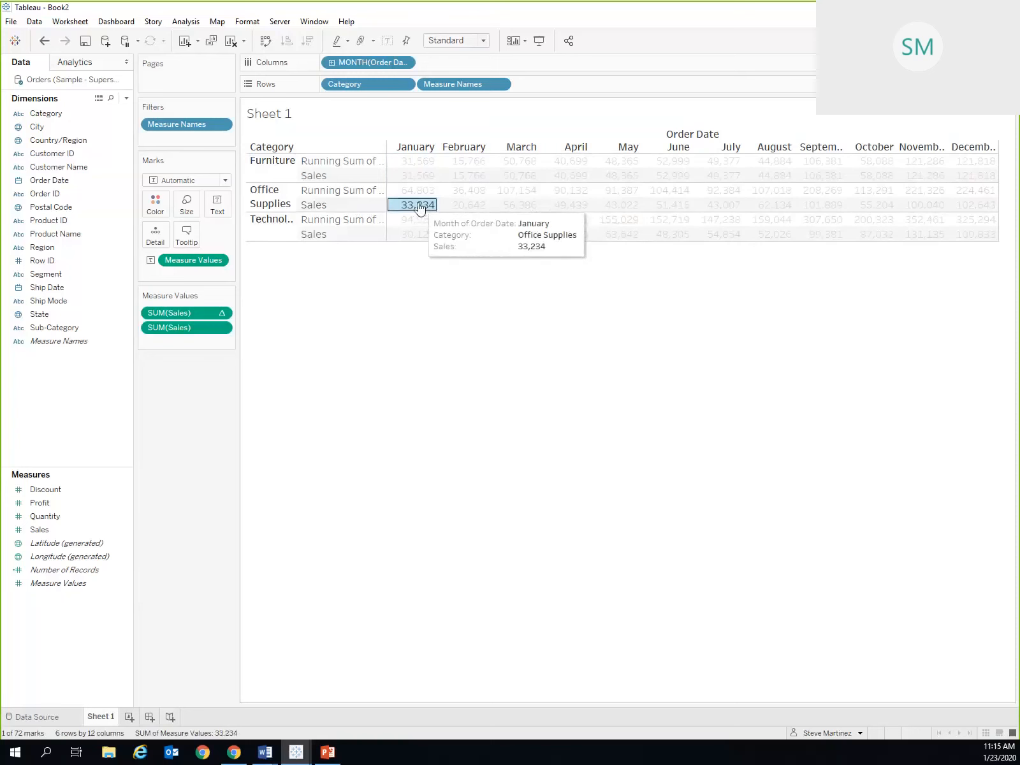
click(421, 177)
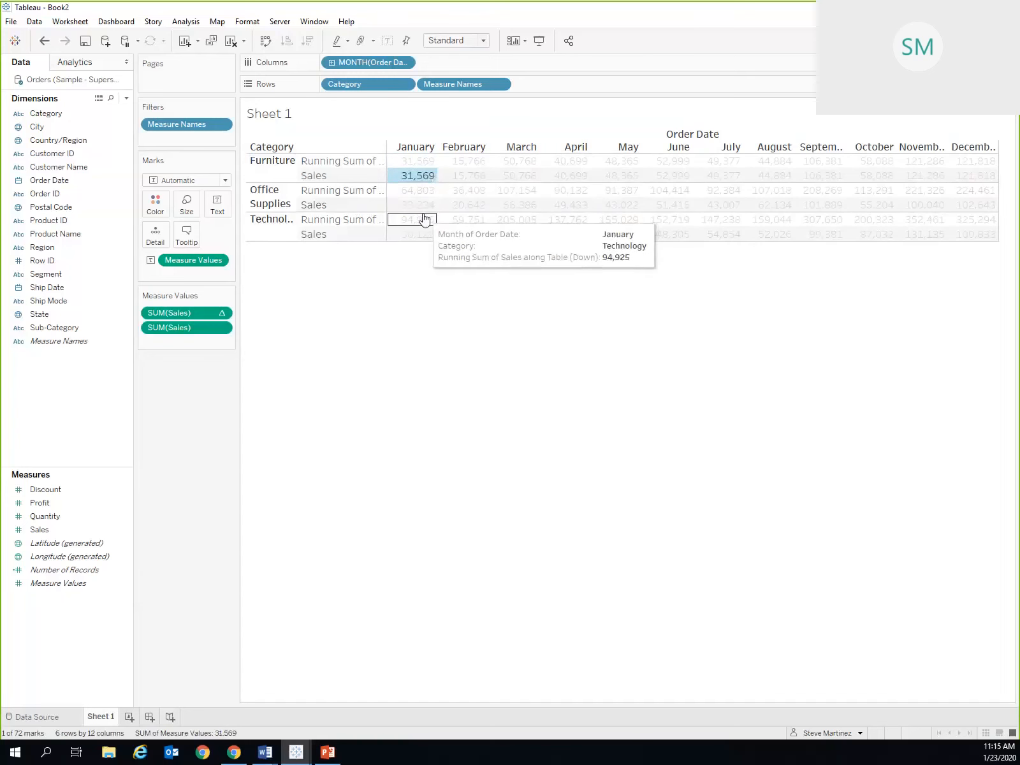
click(421, 208)
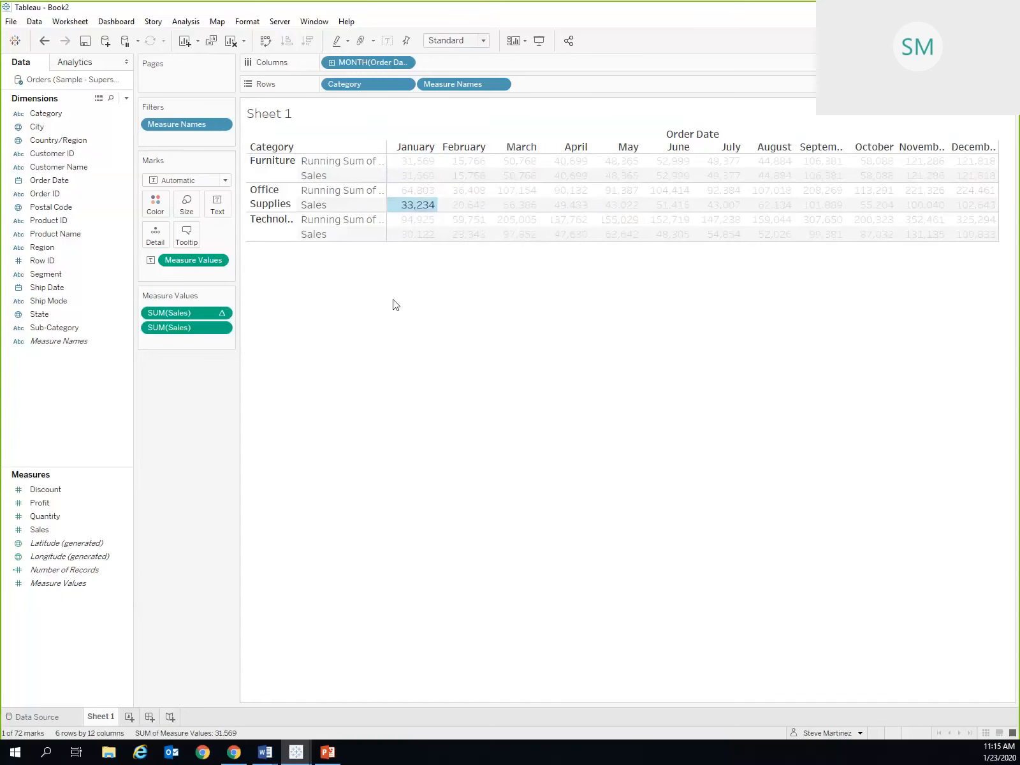
click(413, 191)
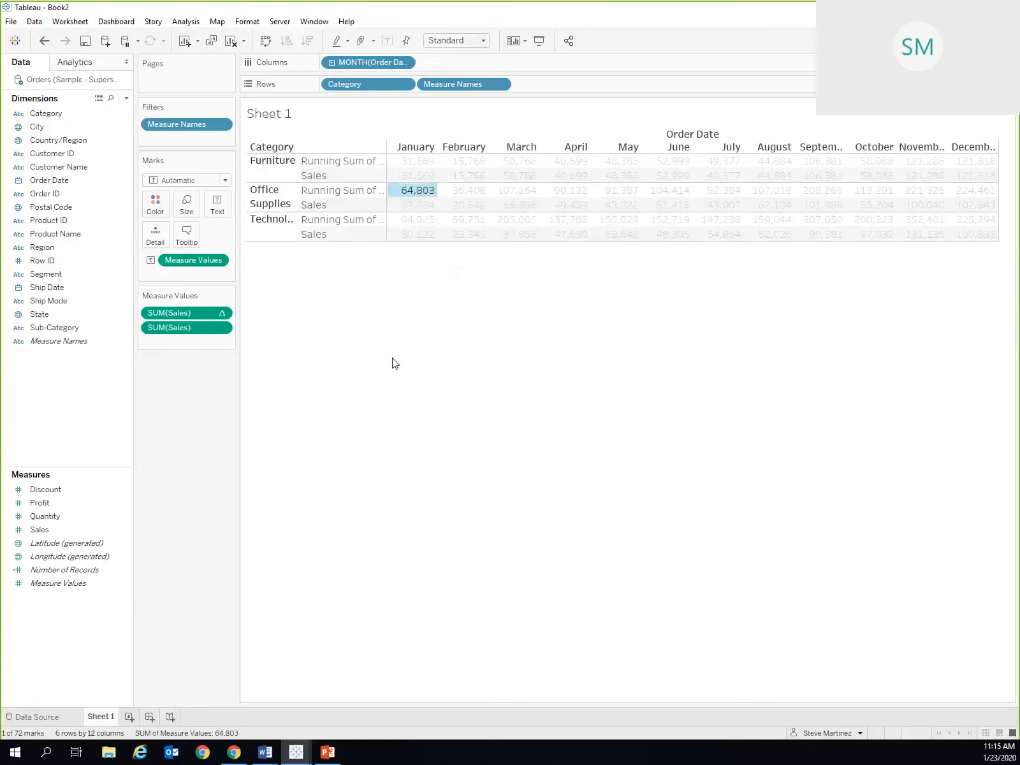
click(408, 237)
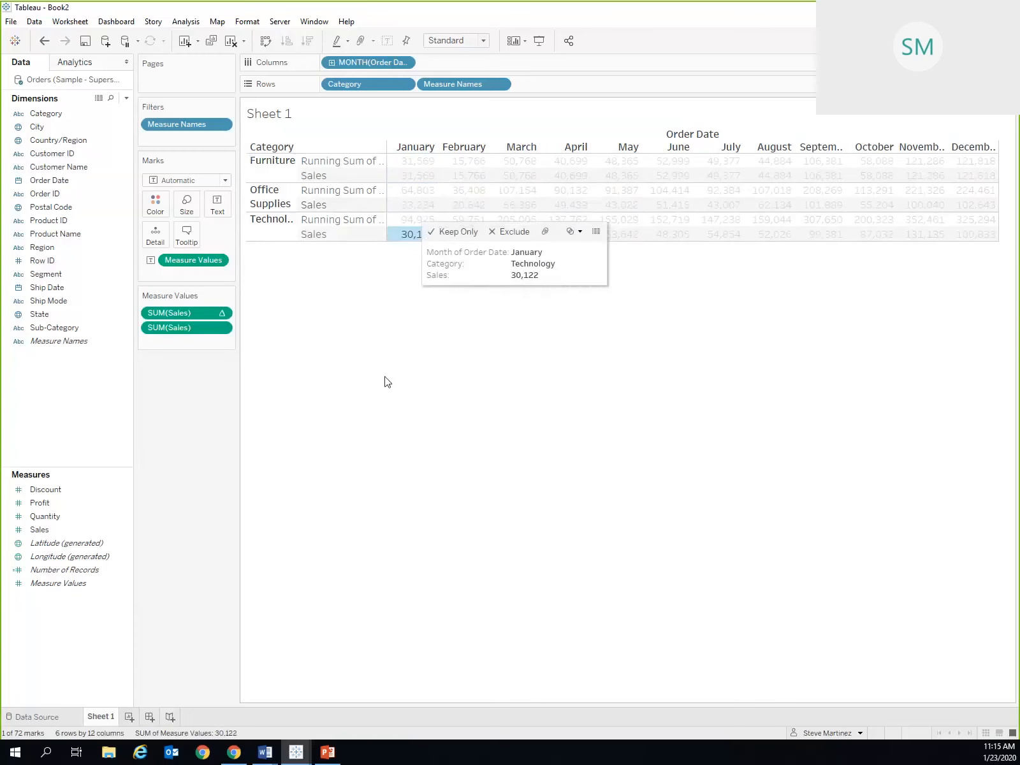
click(411, 221)
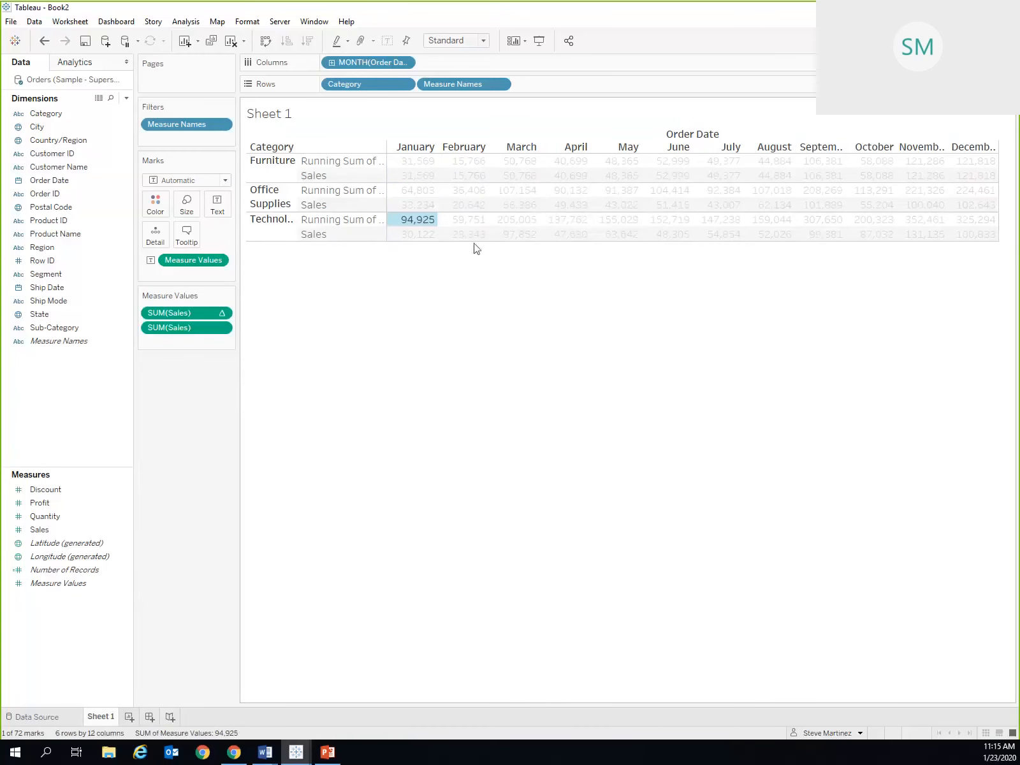
click(476, 163)
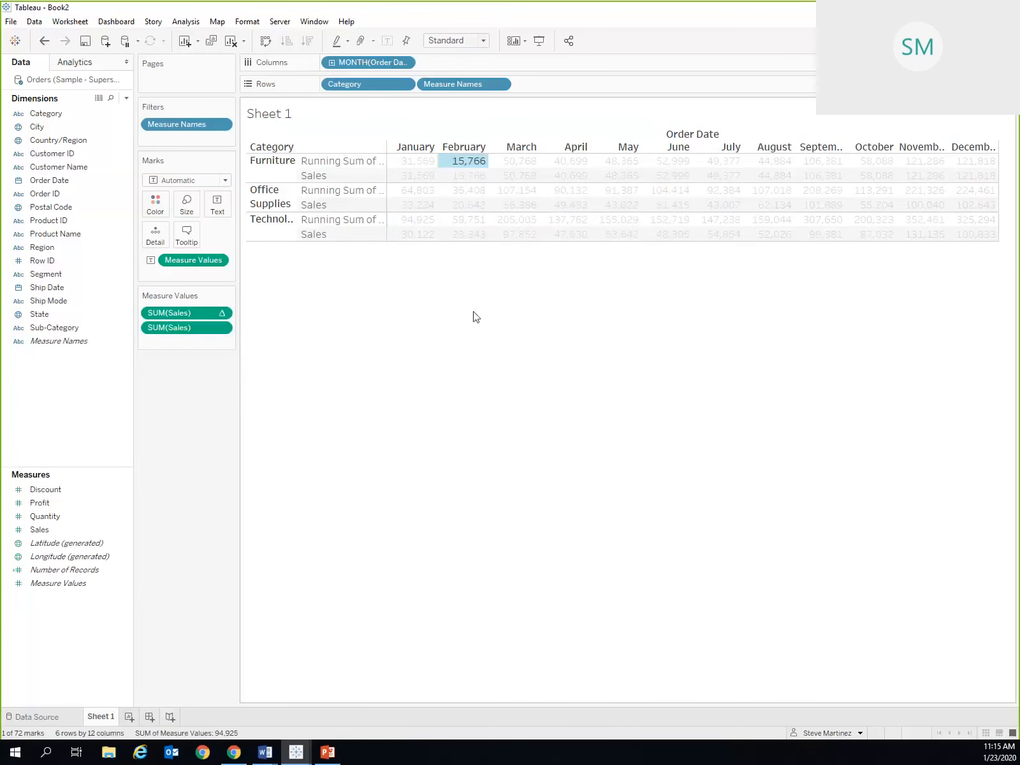
click(468, 193)
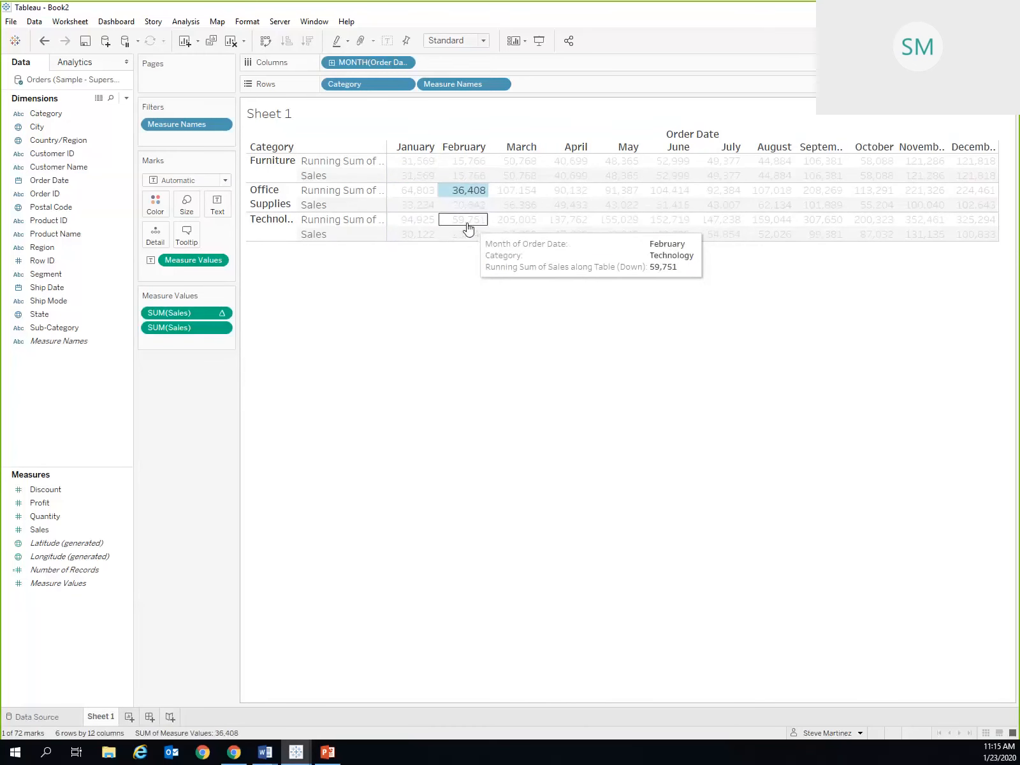
click(451, 326)
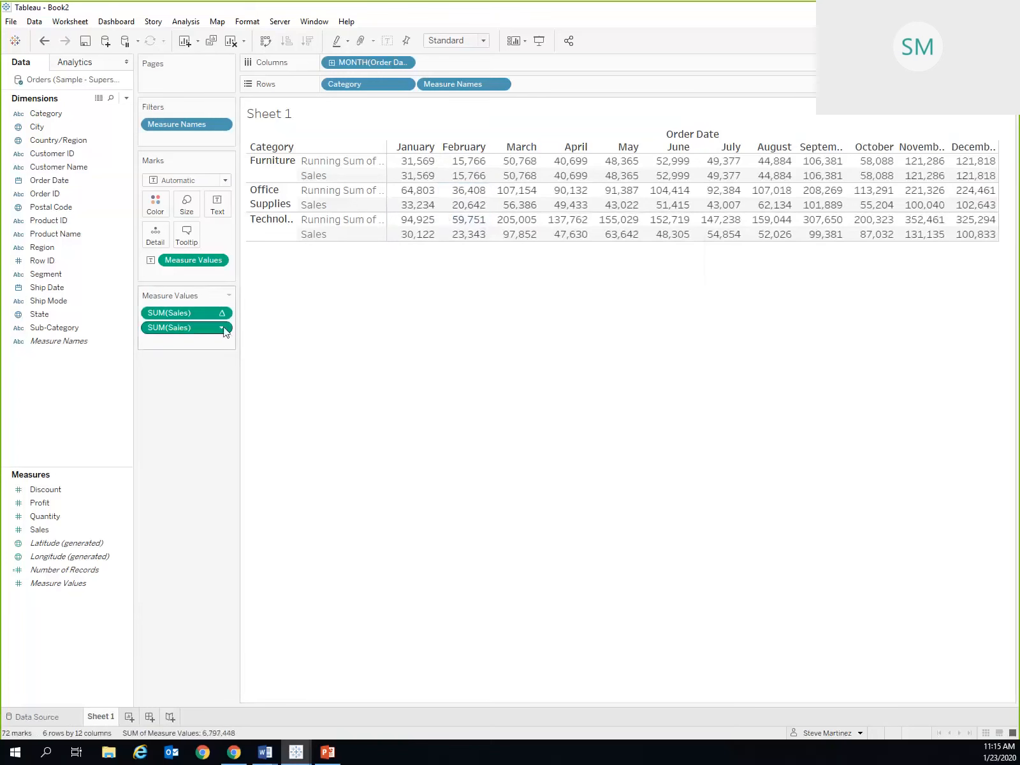
click(221, 313)
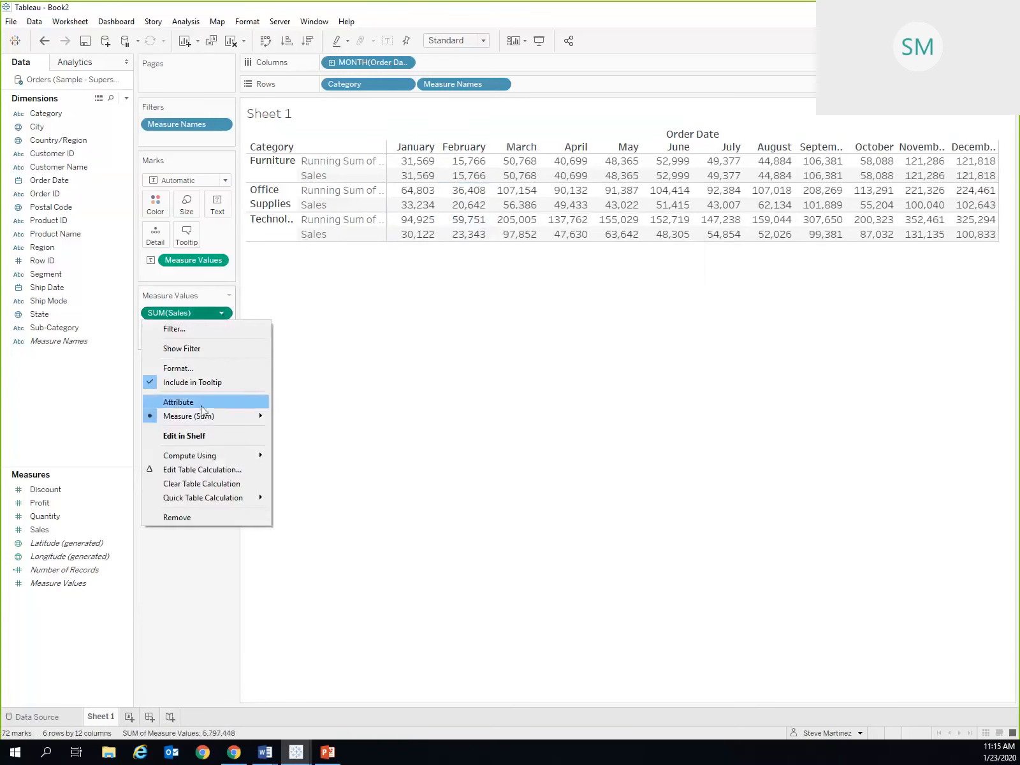
mouse_move(198, 453)
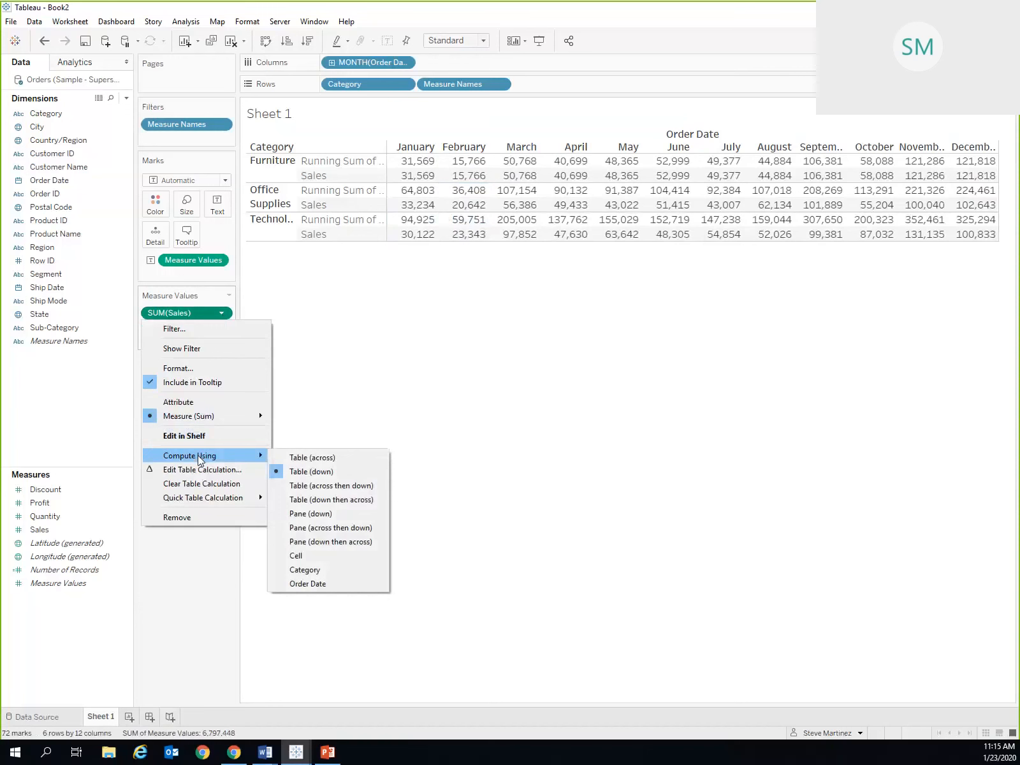
click(387, 403)
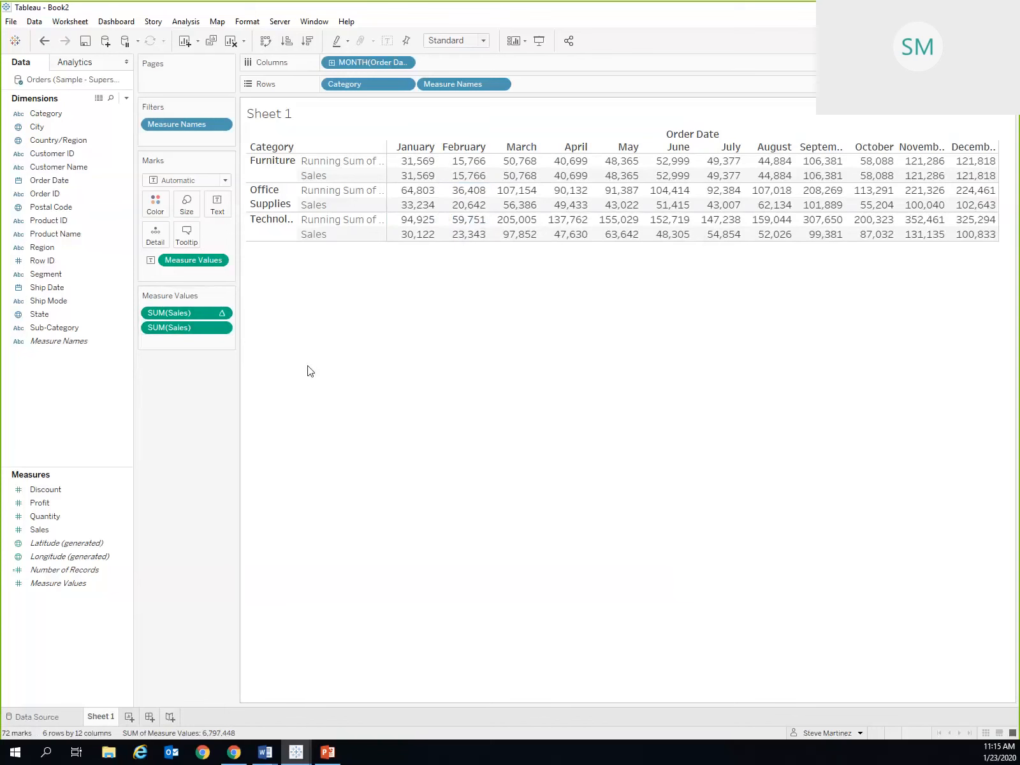
Create a calculated field named Index using the INDEX() table calculation function.
click(127, 98)
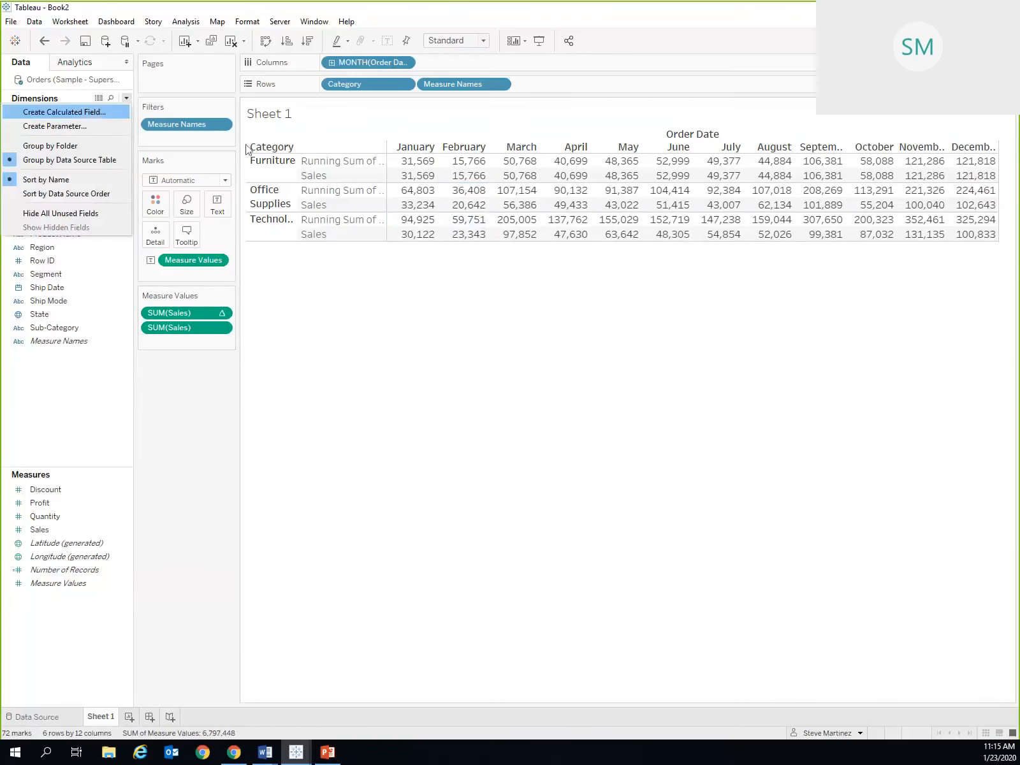
click(96, 110)
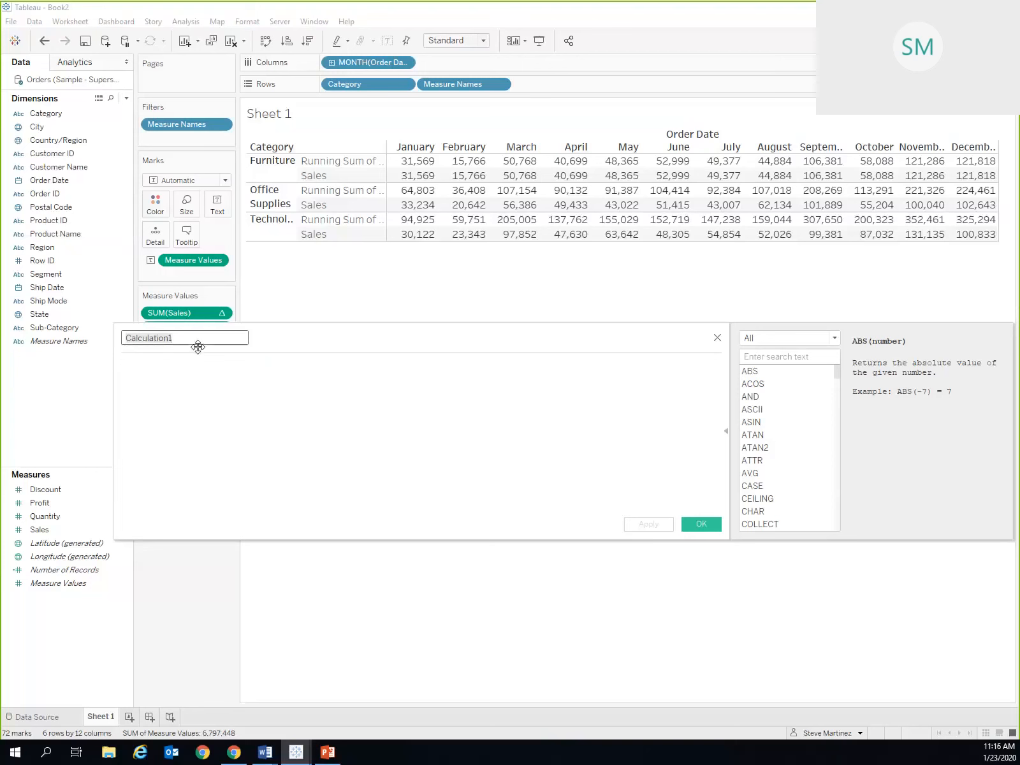
text(INdex)
key(ctrl+a)
text(Index)
click(835, 339)
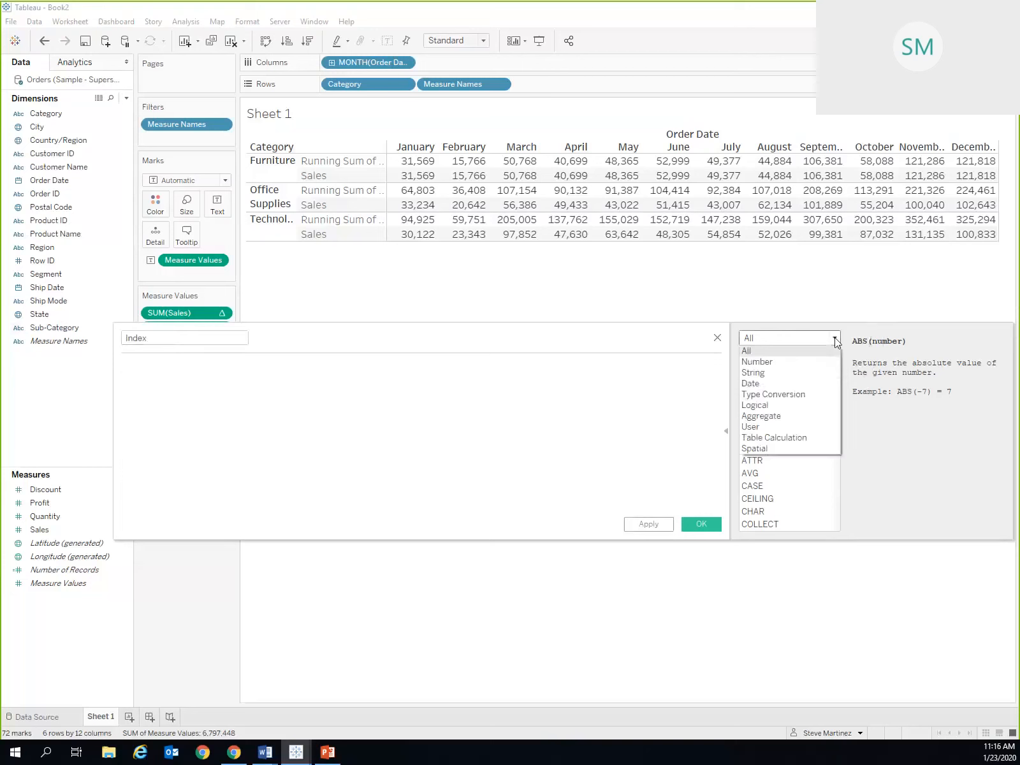
click(783, 439)
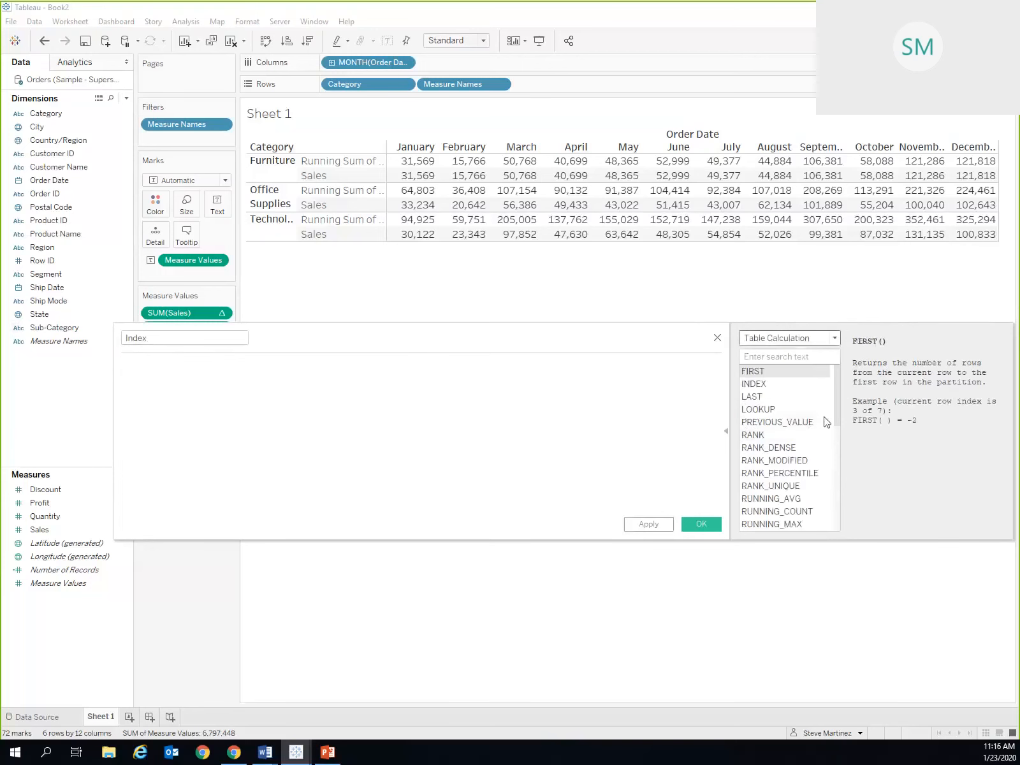
mouse_move(836, 384)
mouse_down()
mouse_move(830, 440)
mouse_move(840, 485)
mouse_move(847, 389)
mouse_up()
click(753, 384)
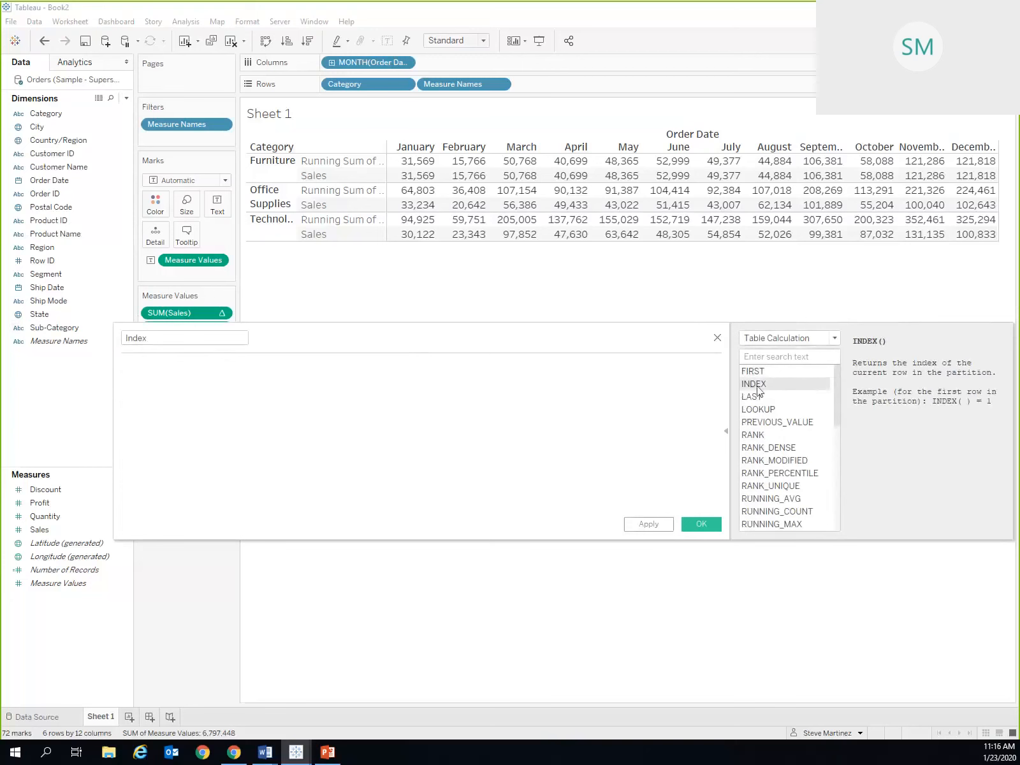
drag(753, 384, 155, 403)
click(700, 523)
Add Index as the first measure in the table and check its January and February values for Furniture.
drag(86, 503, 185, 350)
drag(183, 345, 178, 305)
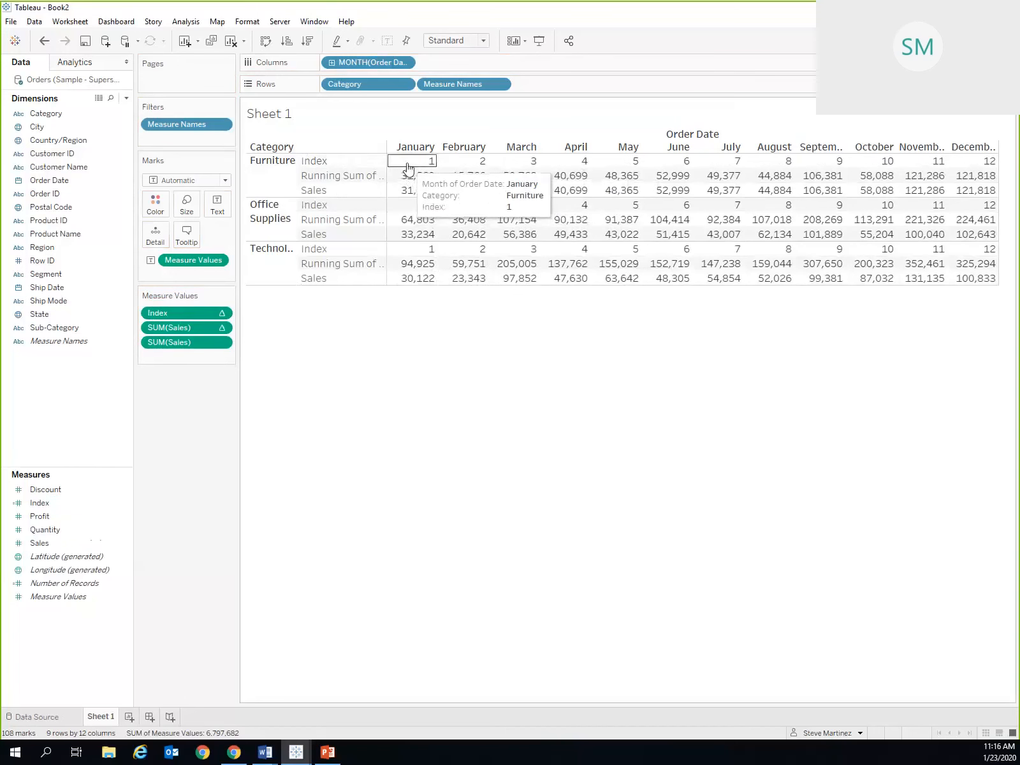
click(408, 168)
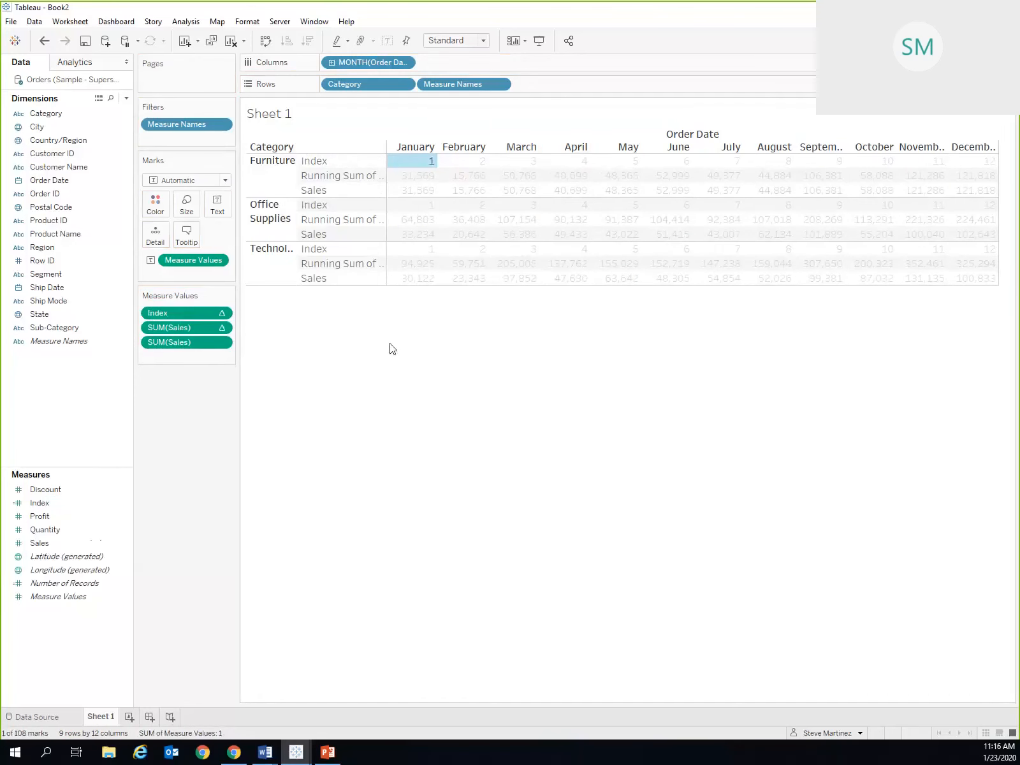
click(481, 164)
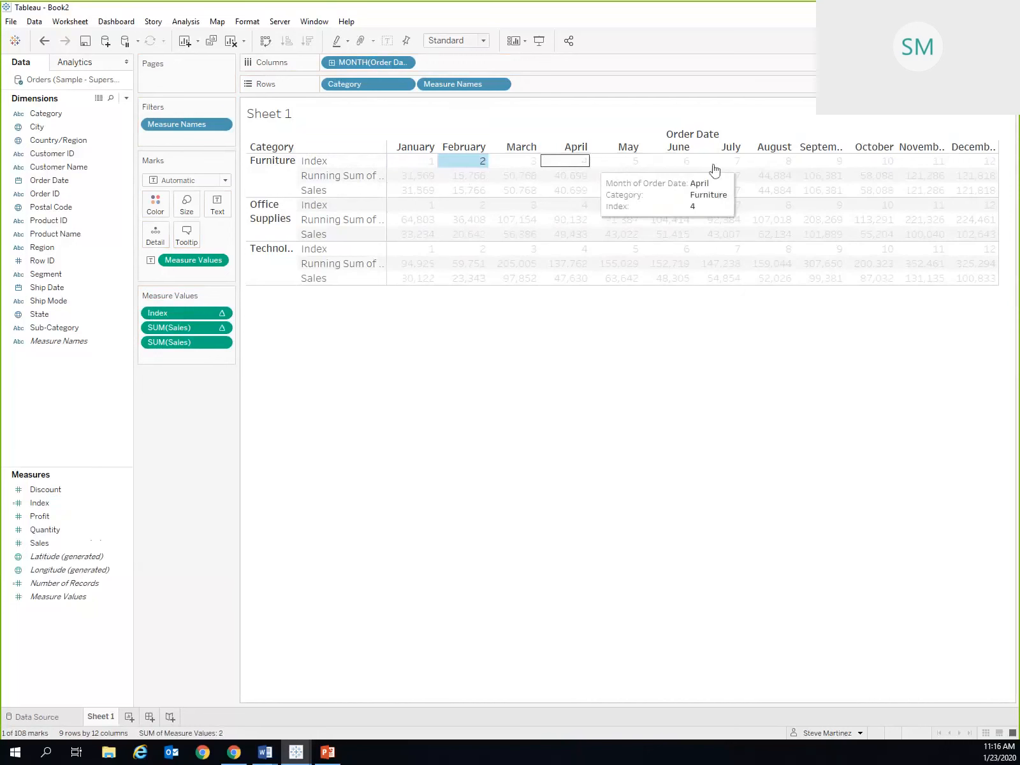
click(473, 427)
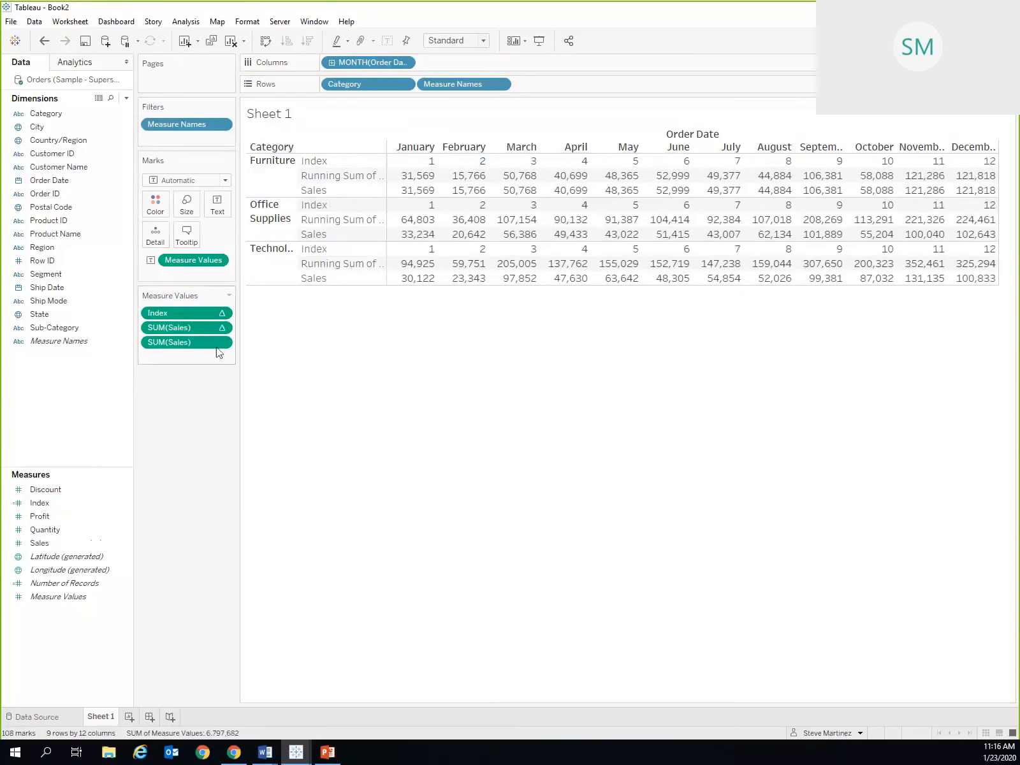
Set the Index measure to compute using Table (down).
click(222, 313)
mouse_move(221, 442)
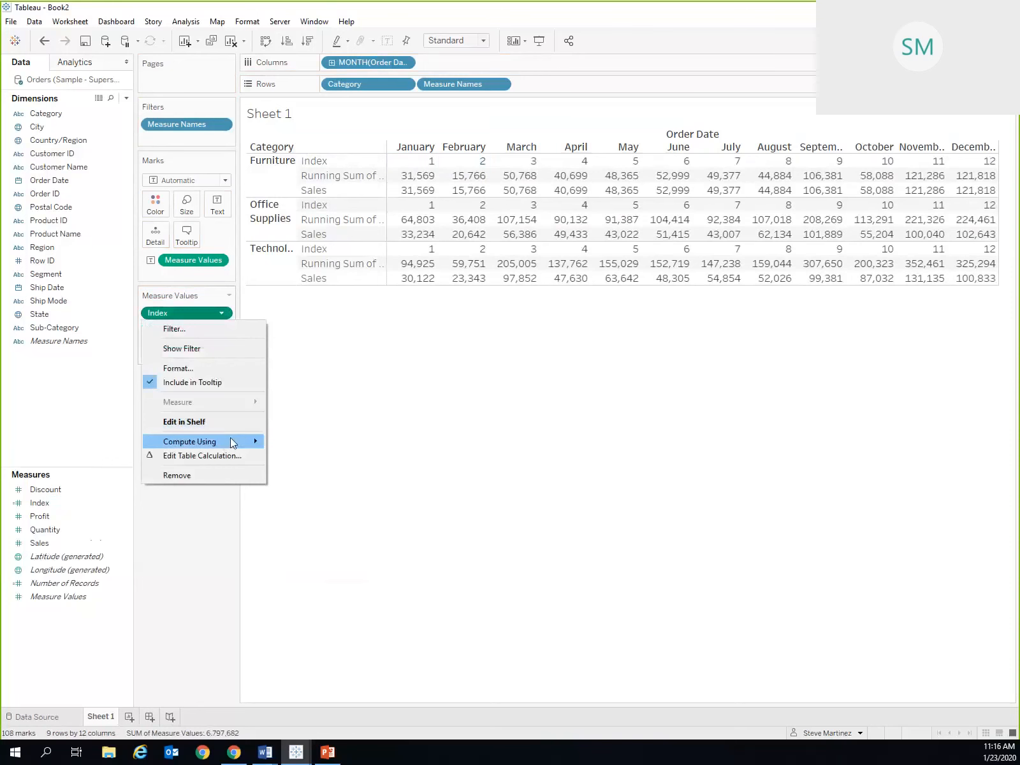
click(300, 457)
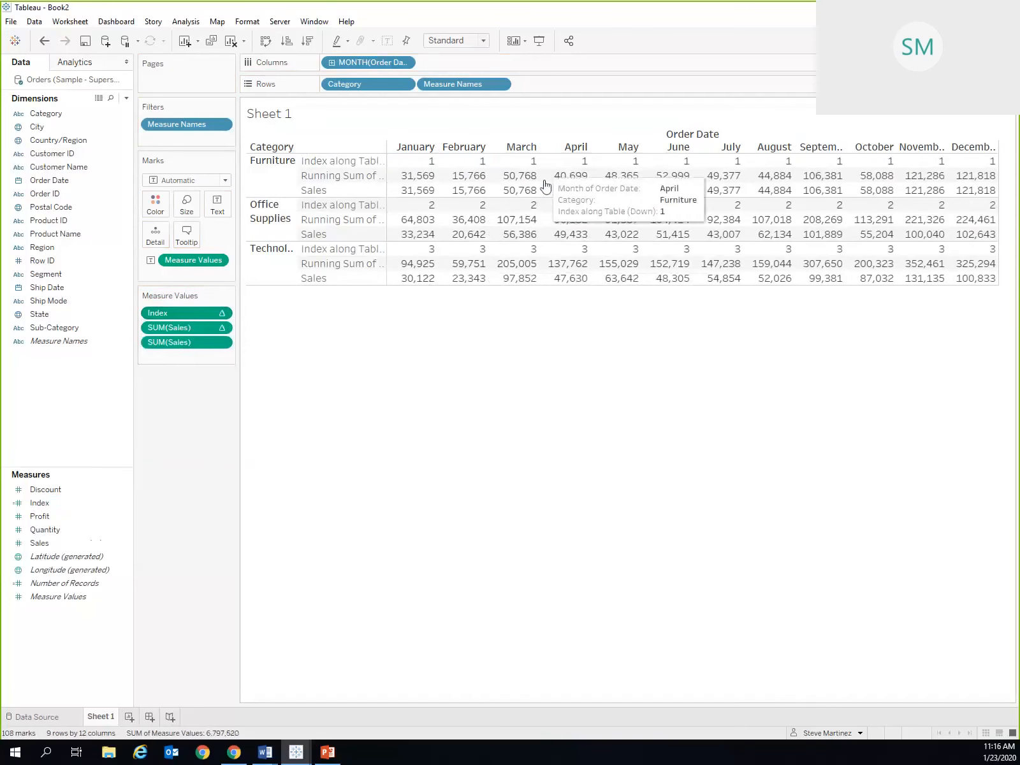
Set the Index measure to compute using Table (across then down).
click(225, 313)
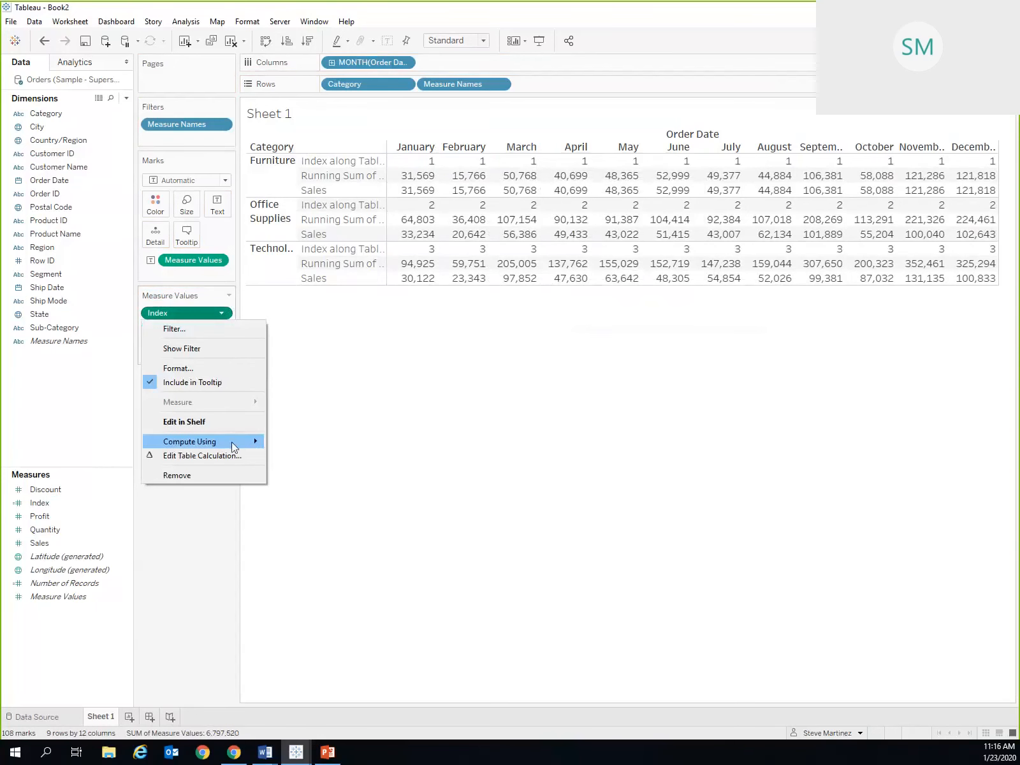
mouse_move(252, 447)
click(345, 471)
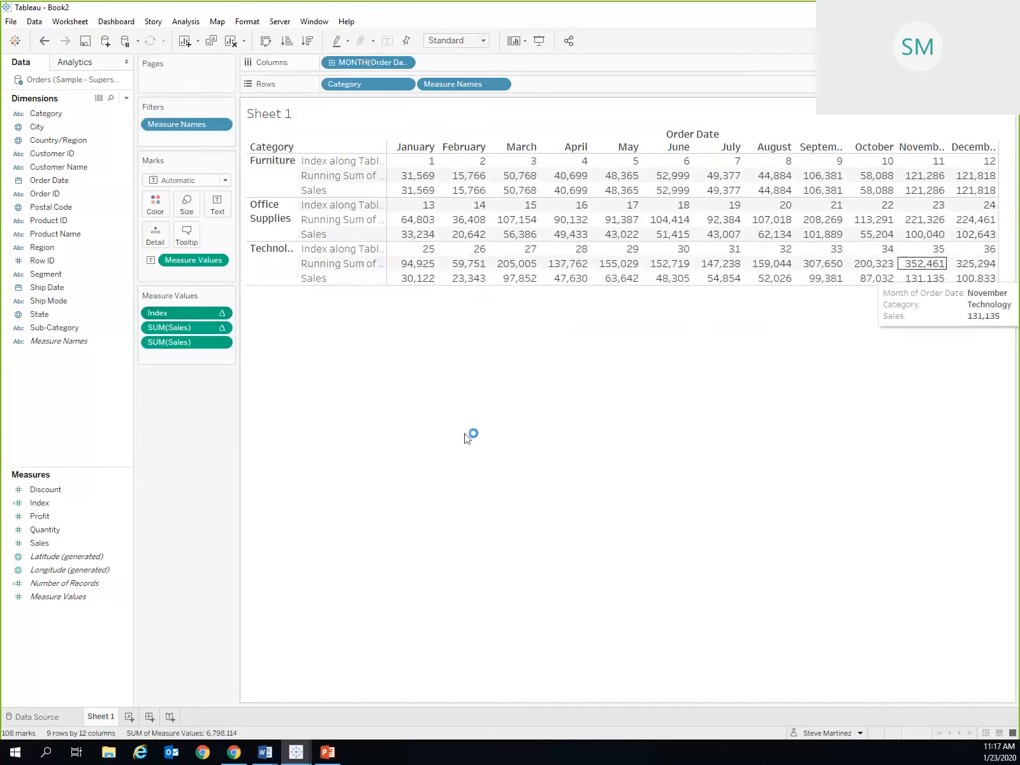
Set the Index measure back to computing using Table (across).
click(221, 313)
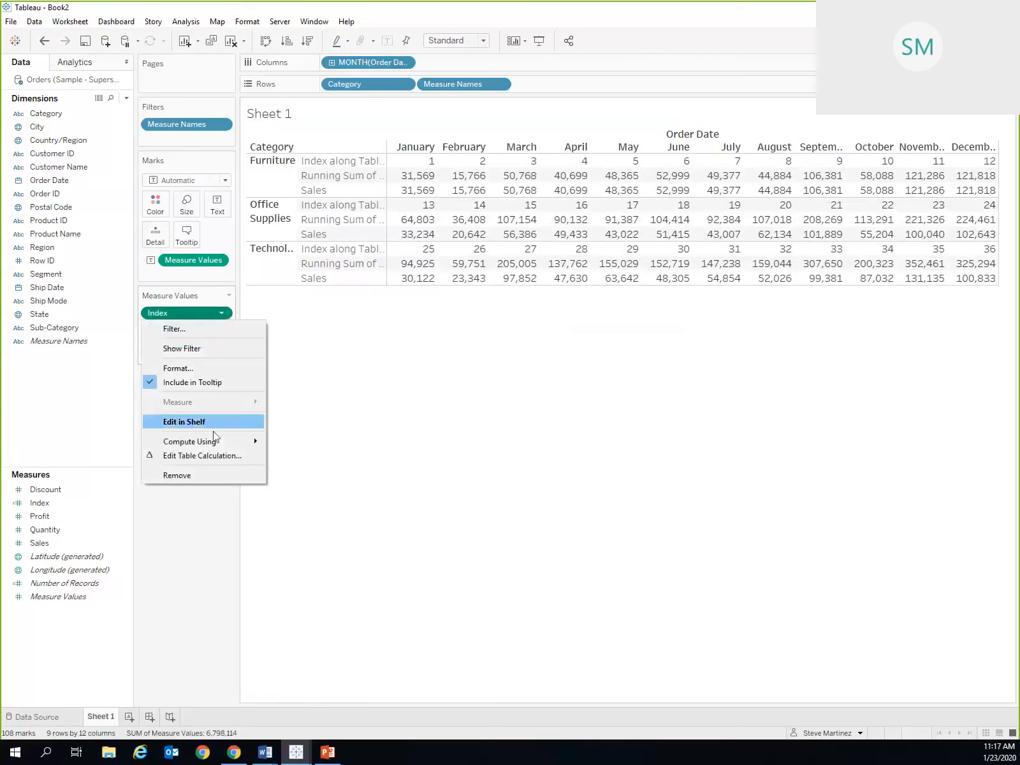
mouse_move(225, 441)
click(309, 446)
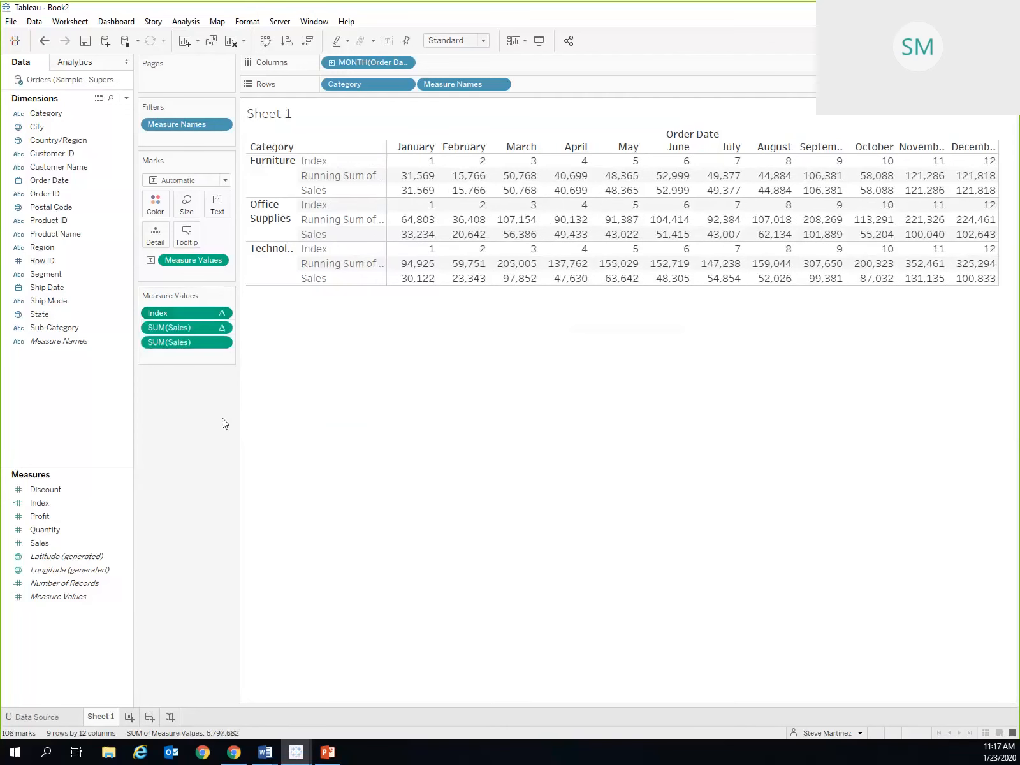
Create a calculated field named First with the formula FIRST() and add it to the table directly below Index.
click(126, 97)
click(110, 115)
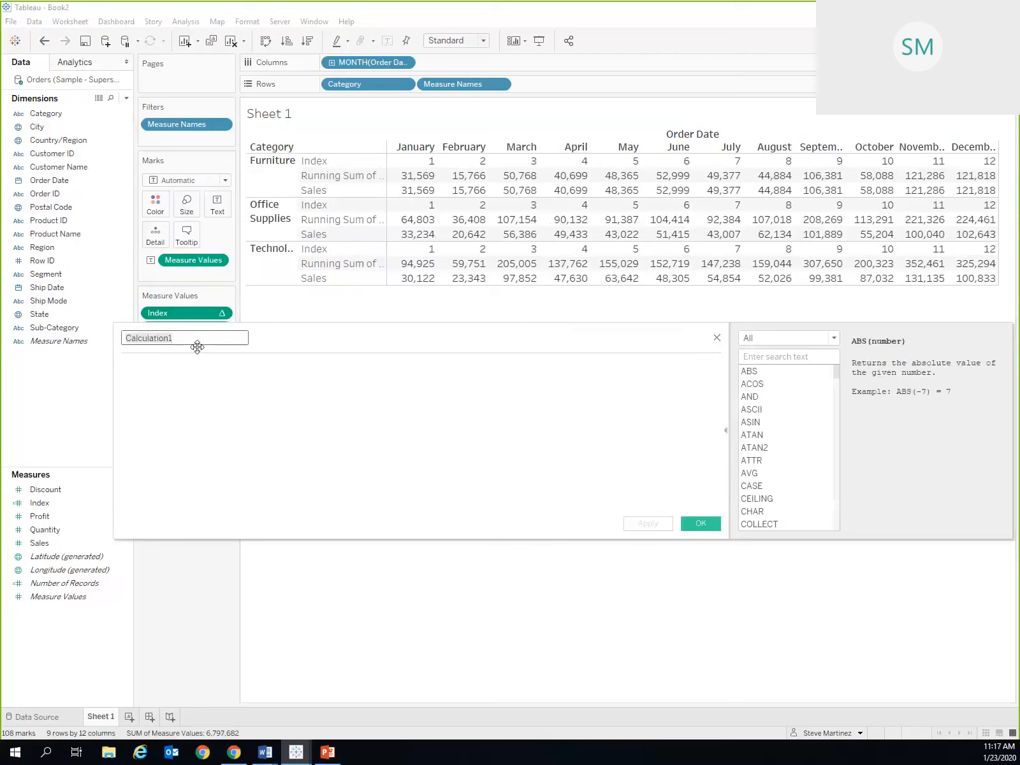
text(First)
key(Tab)
text(FIR)
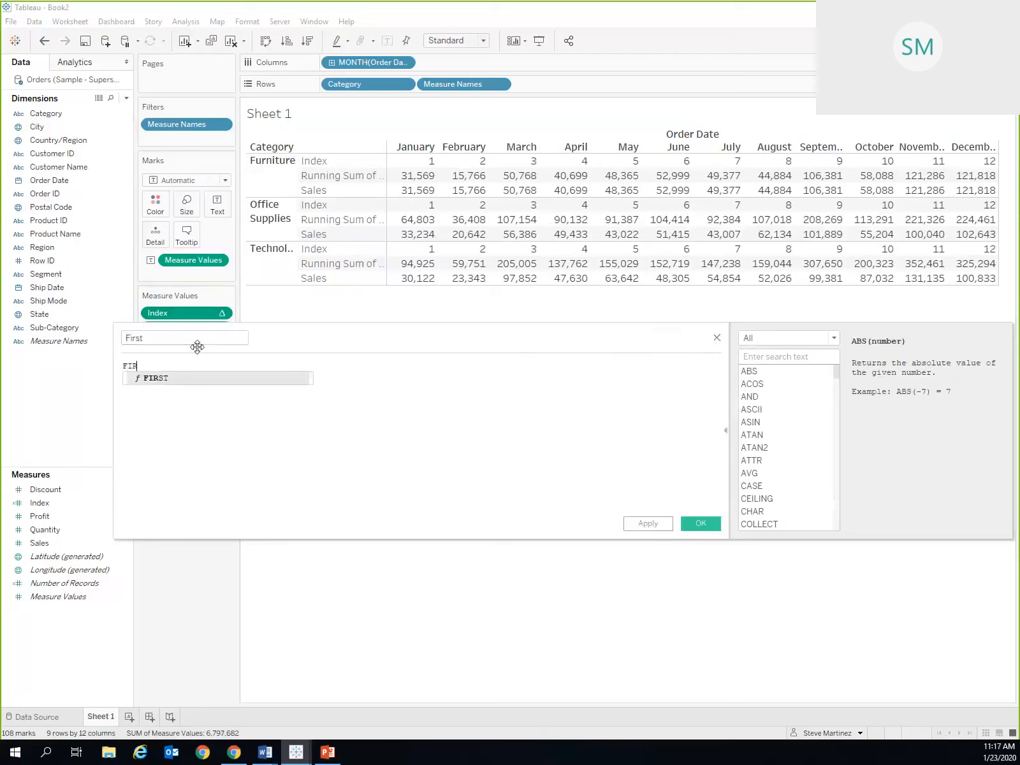
key(Return)
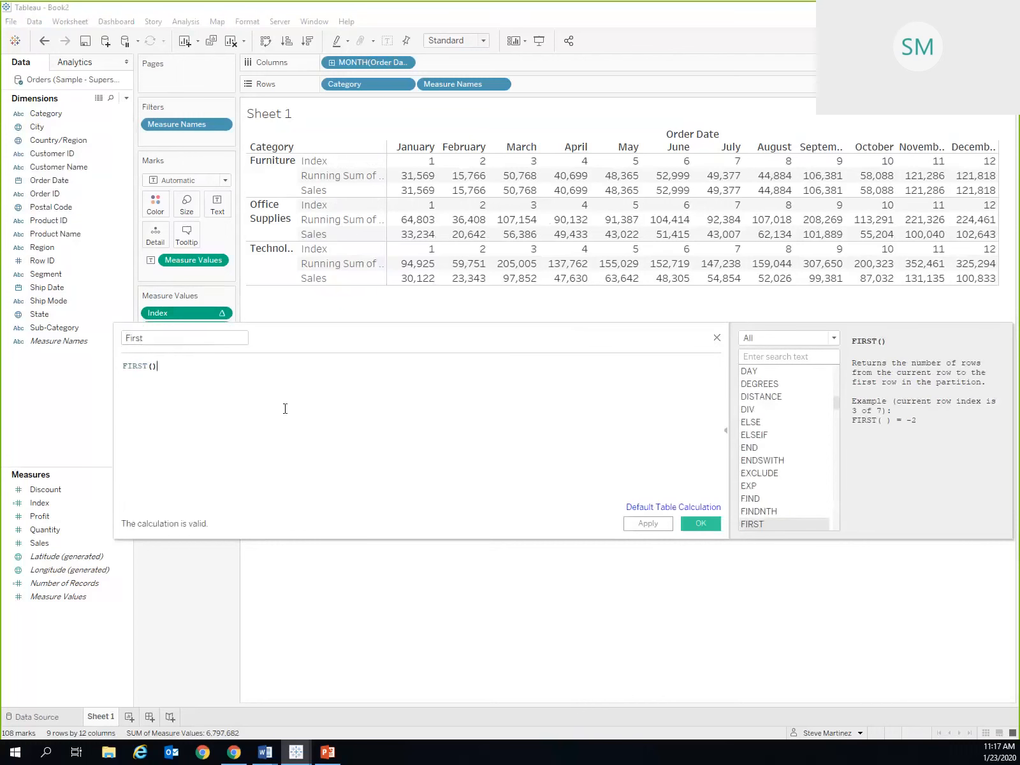
click(689, 523)
drag(42, 503, 167, 321)
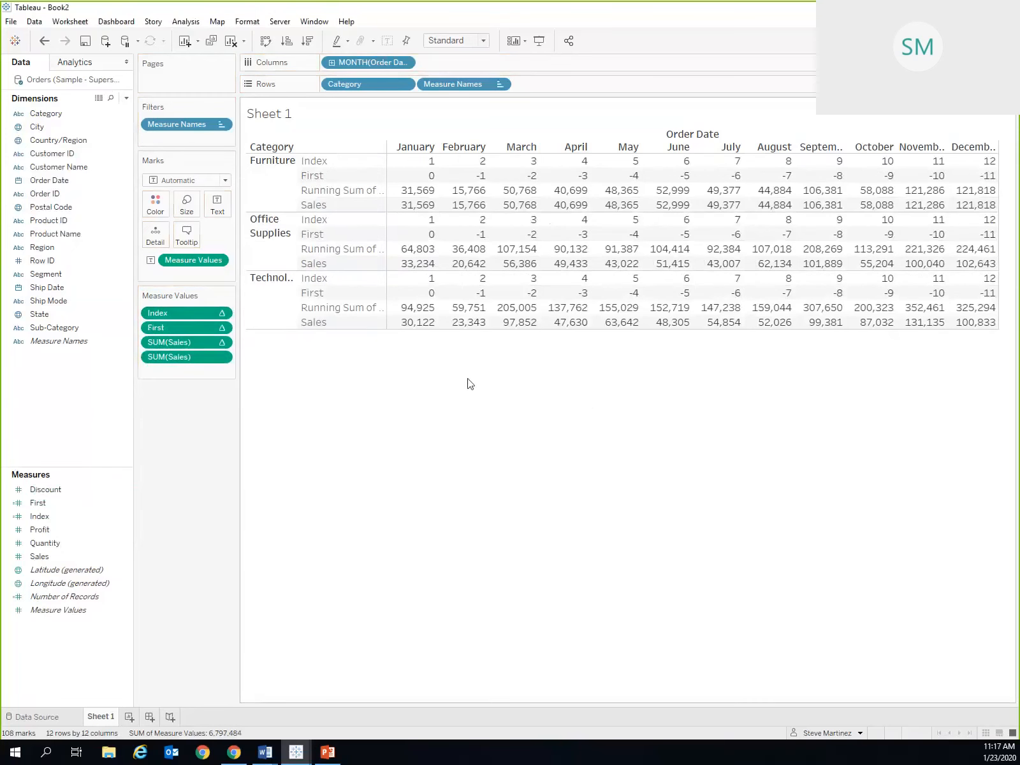
Compare Furniture's Index and First values for January to examine how First counts from the first row.
click(426, 162)
mouse_move(431, 165)
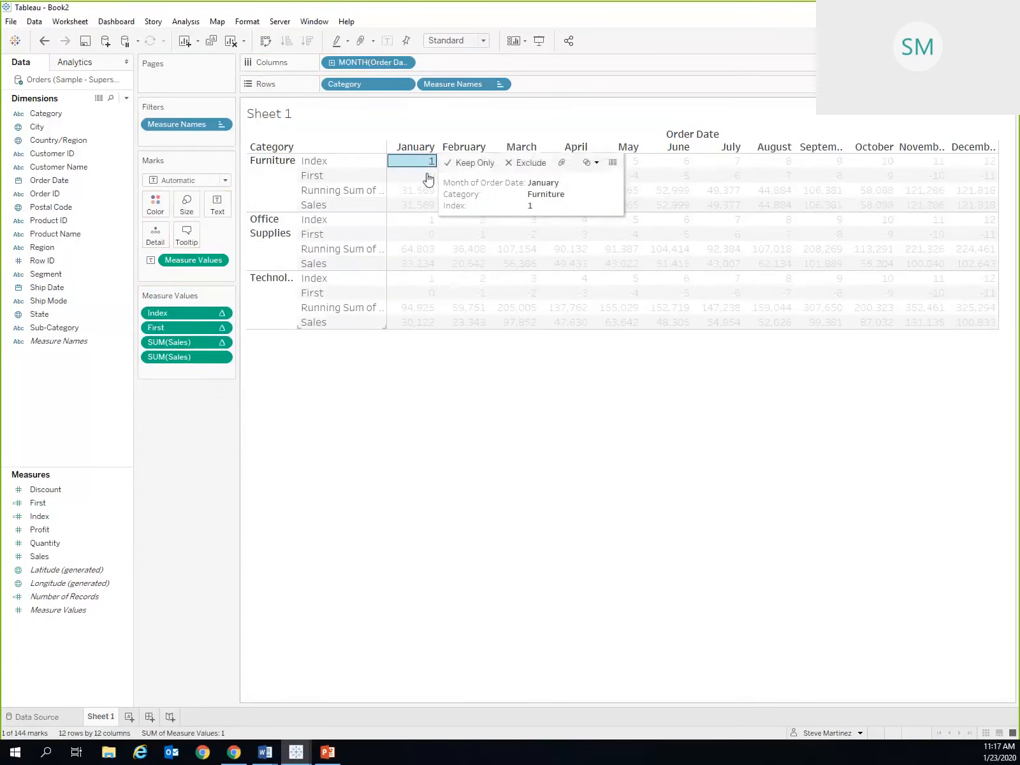
click(426, 177)
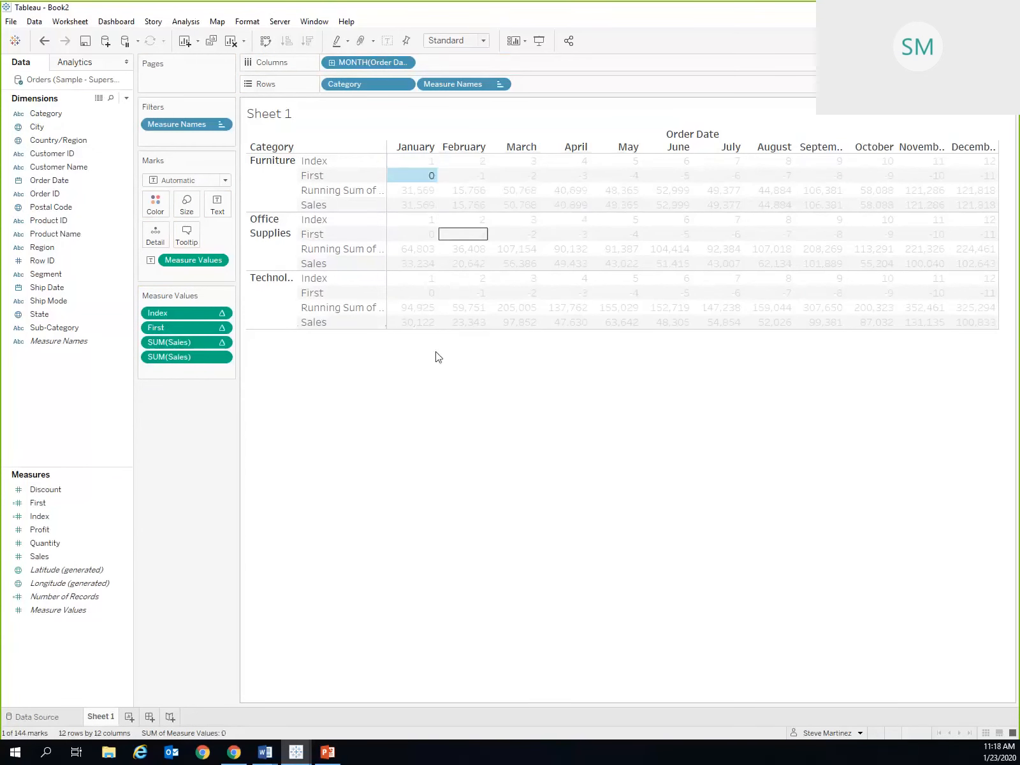
click(411, 463)
mouse_move(400, 326)
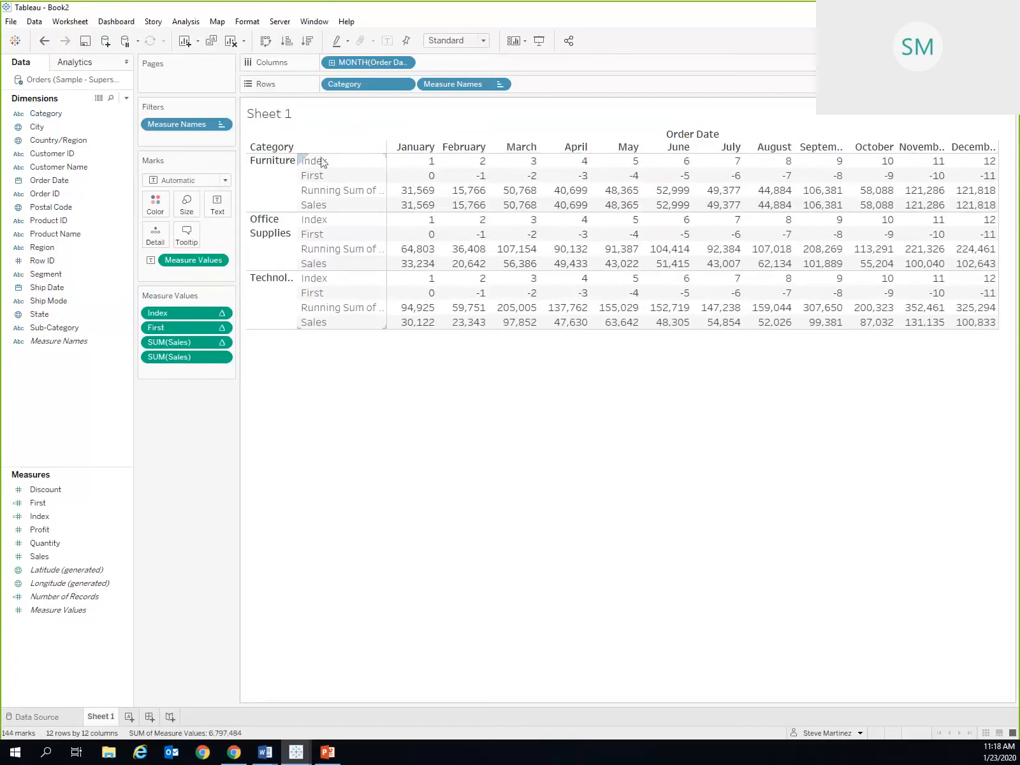
click(416, 179)
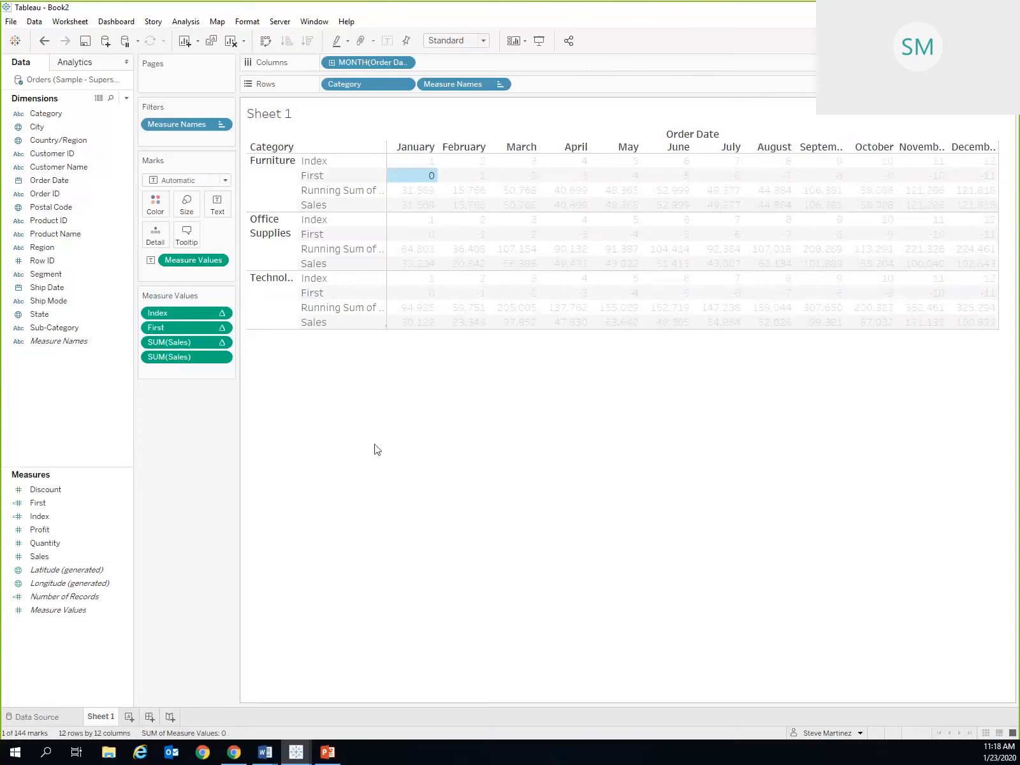
mouse_move(407, 196)
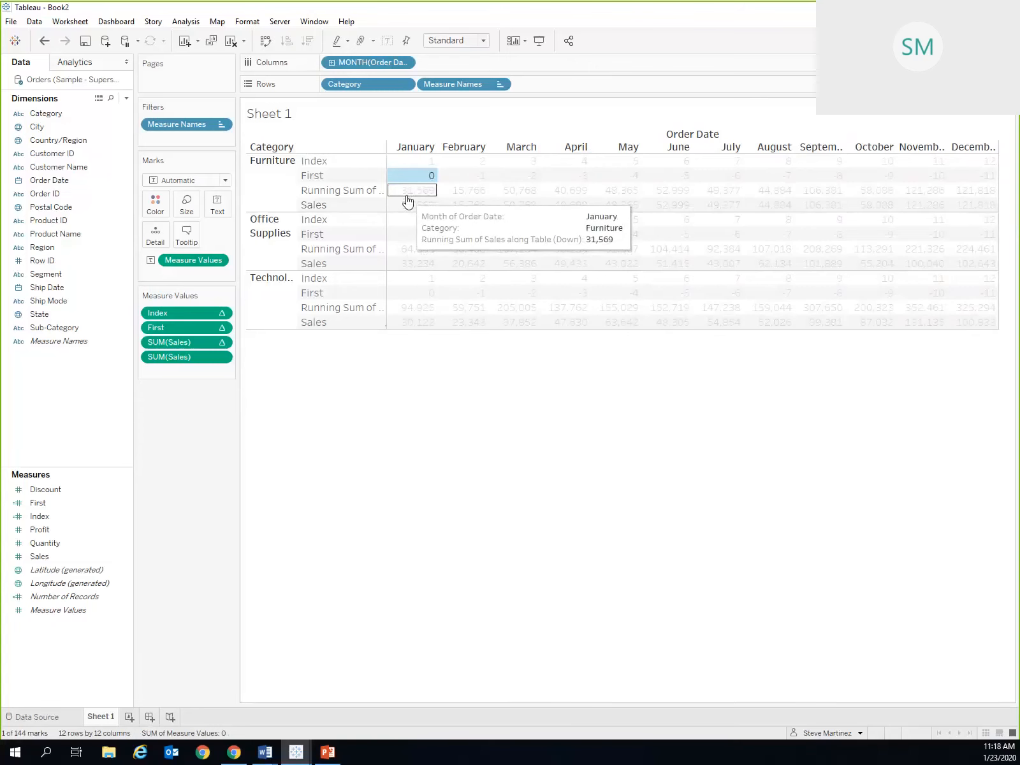
click(401, 349)
Examine Furniture's Index and First values for February and compare First with its January value.
click(472, 163)
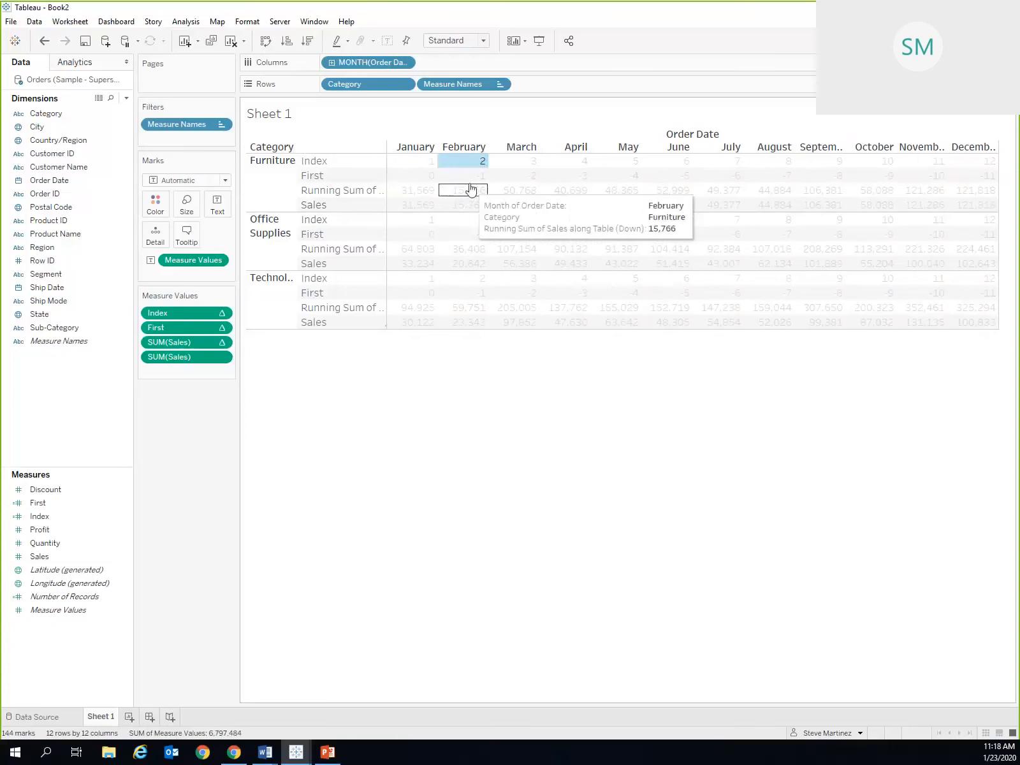
click(468, 178)
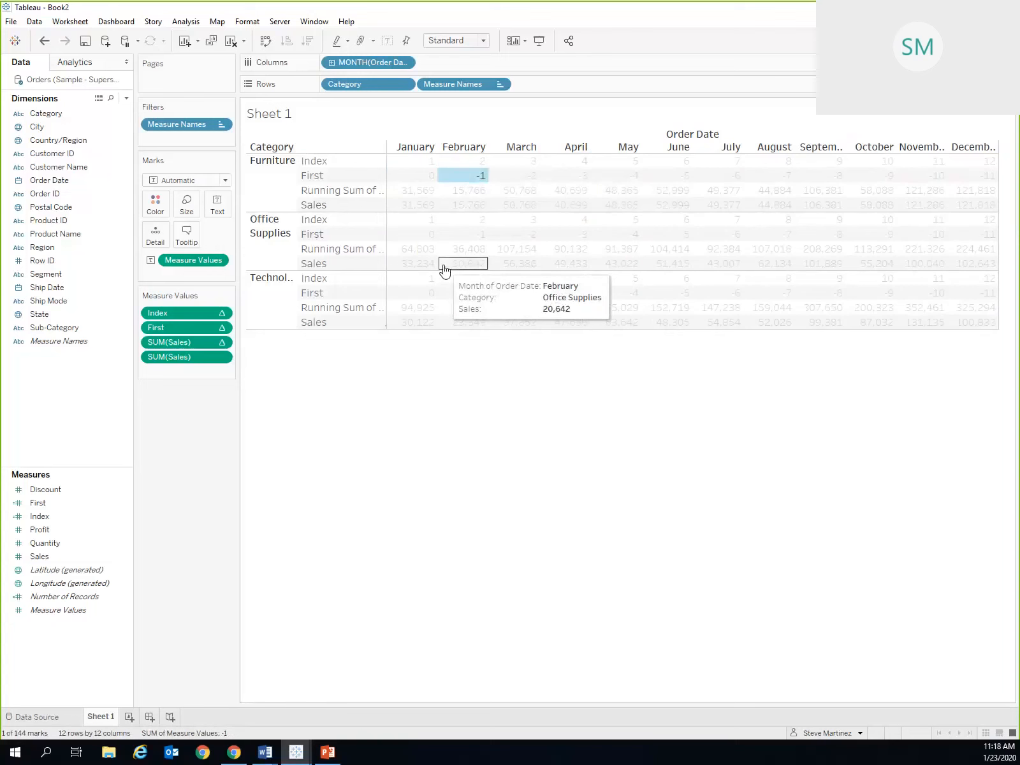
click(430, 179)
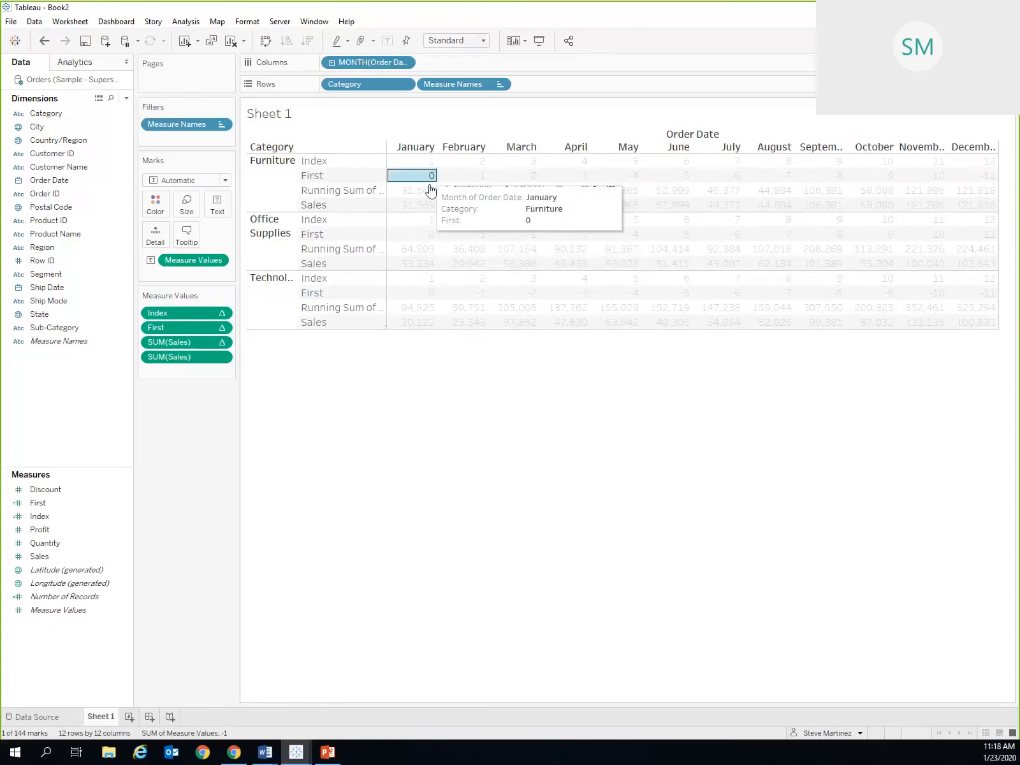
click(478, 178)
click(449, 422)
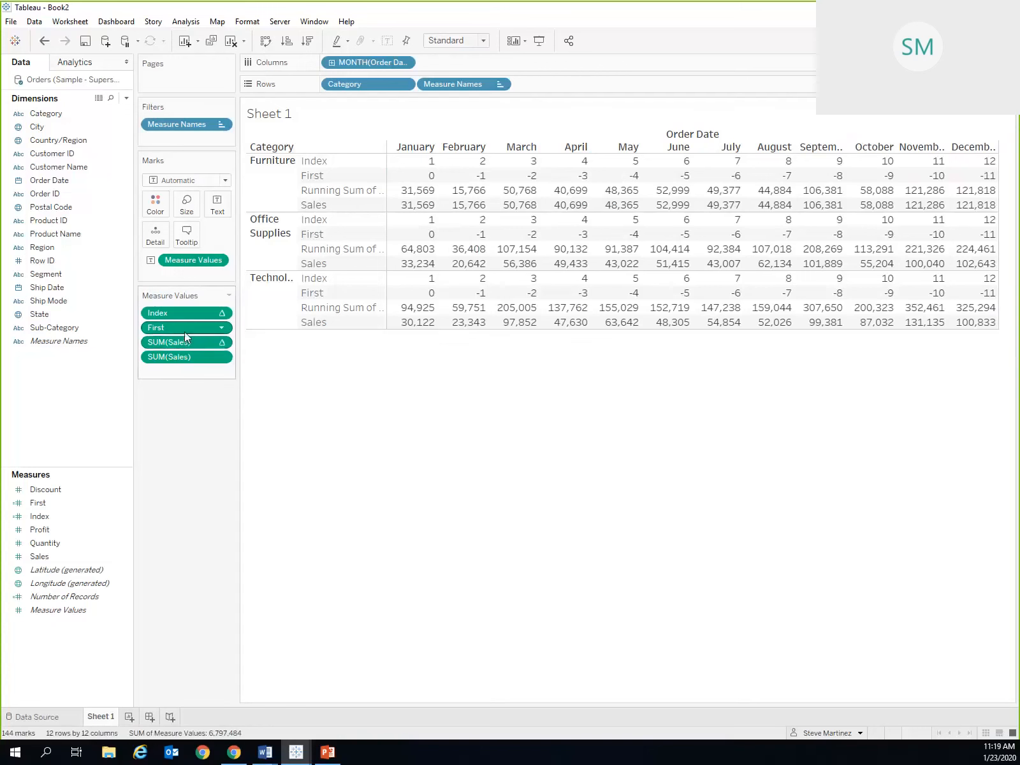
Create a calculated field named Last with the formula LAST() and add it to the table directly below First.
click(127, 97)
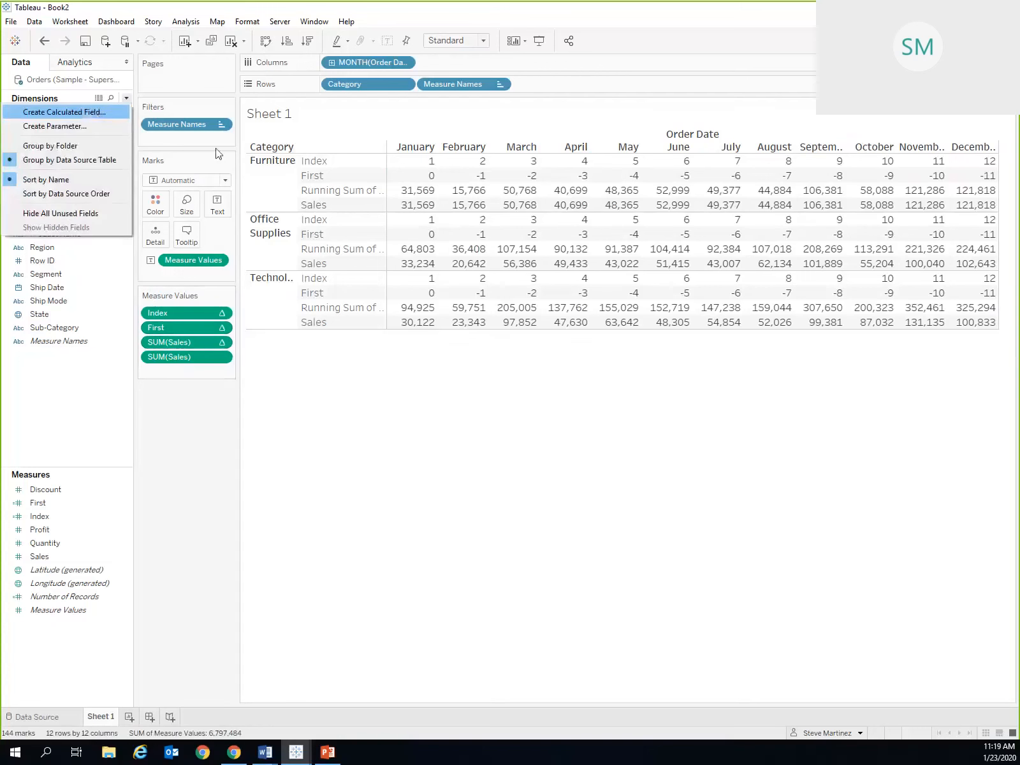
click(97, 111)
text(Last)
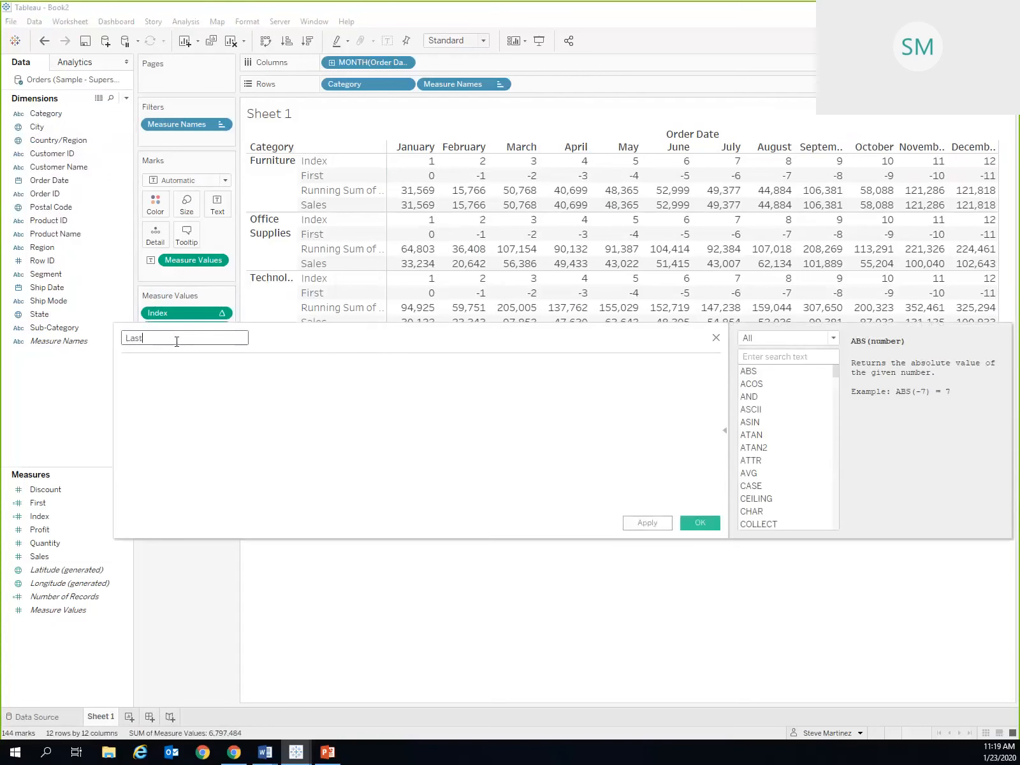
click(161, 364)
text(LA)
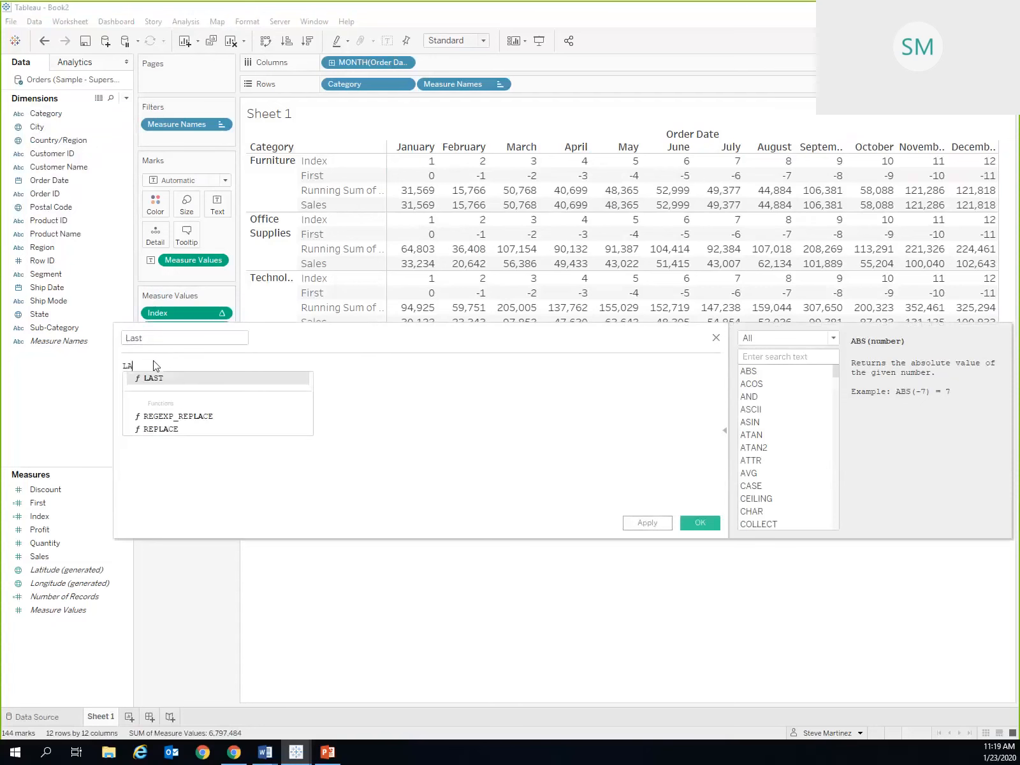
key(Return)
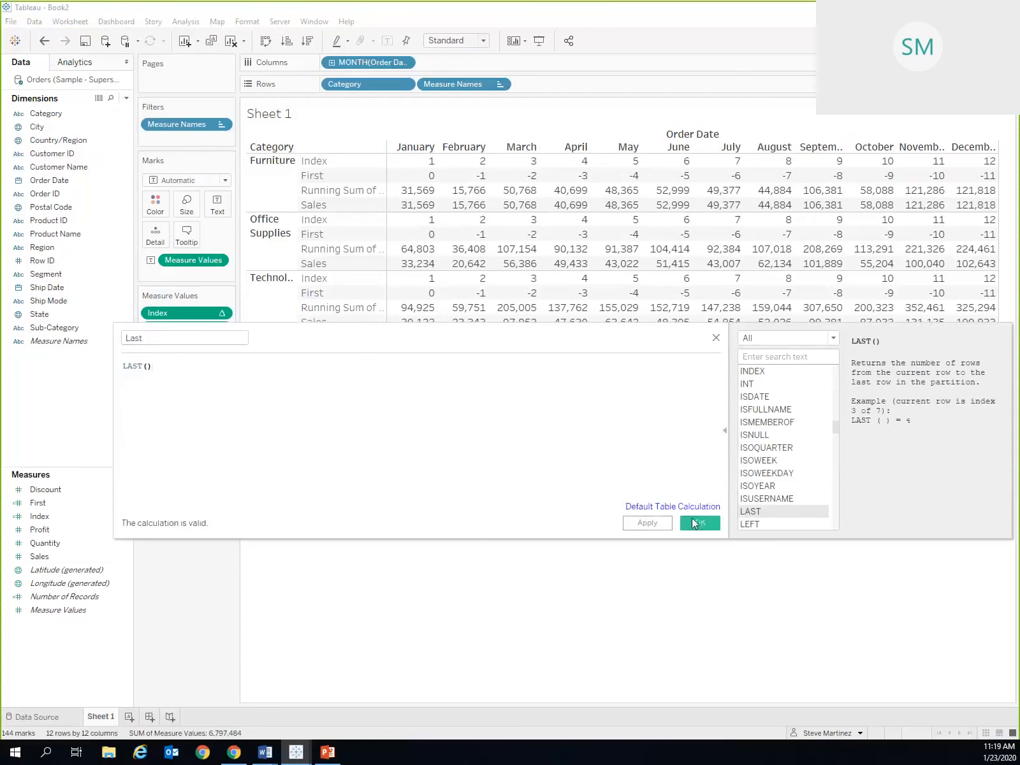
click(700, 522)
drag(38, 530, 175, 335)
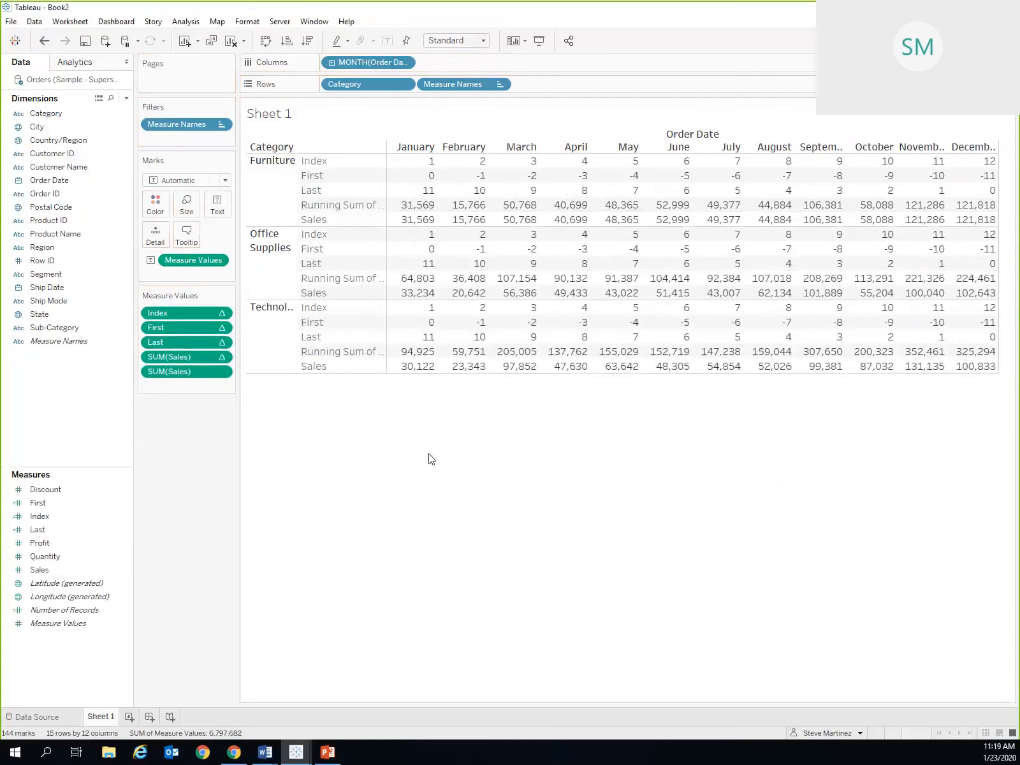
Compare Furniture's Index, First and Last values for January to examine how Last counts to the final column.
click(428, 163)
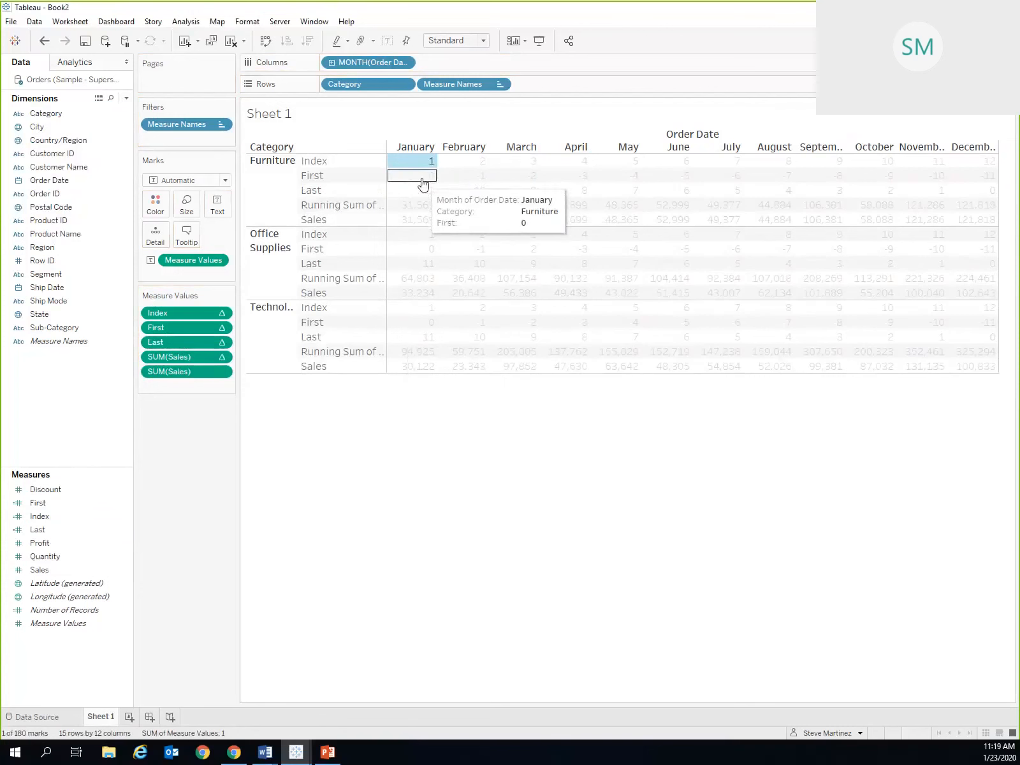
click(421, 178)
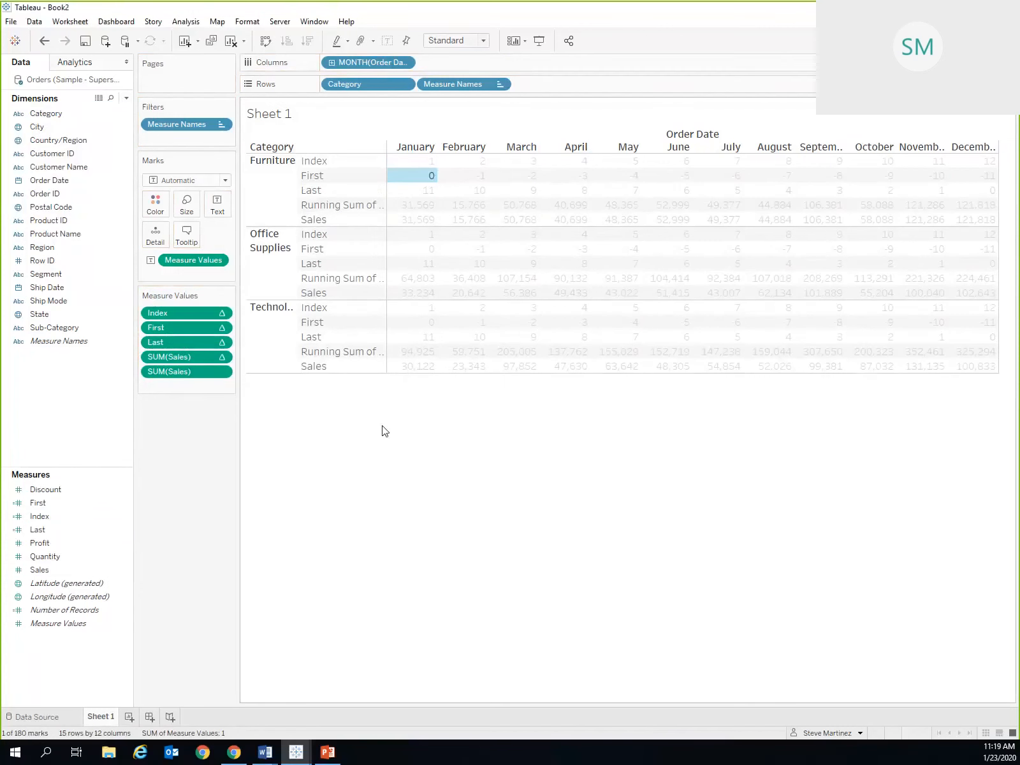
mouse_move(419, 218)
click(422, 191)
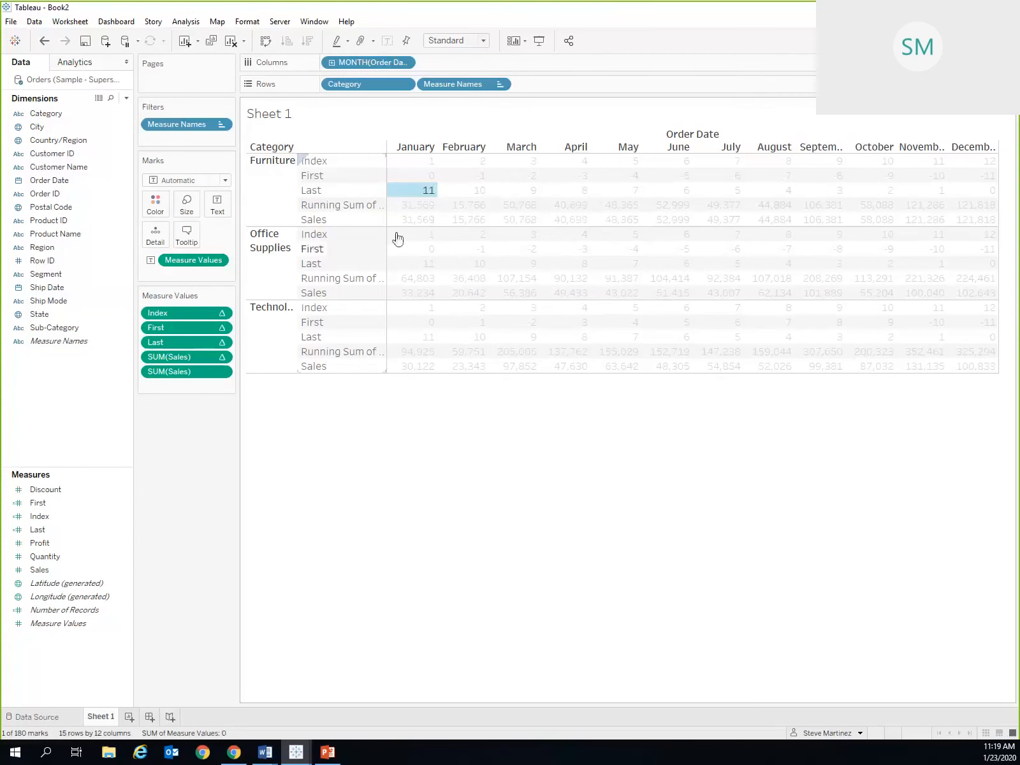
mouse_move(417, 192)
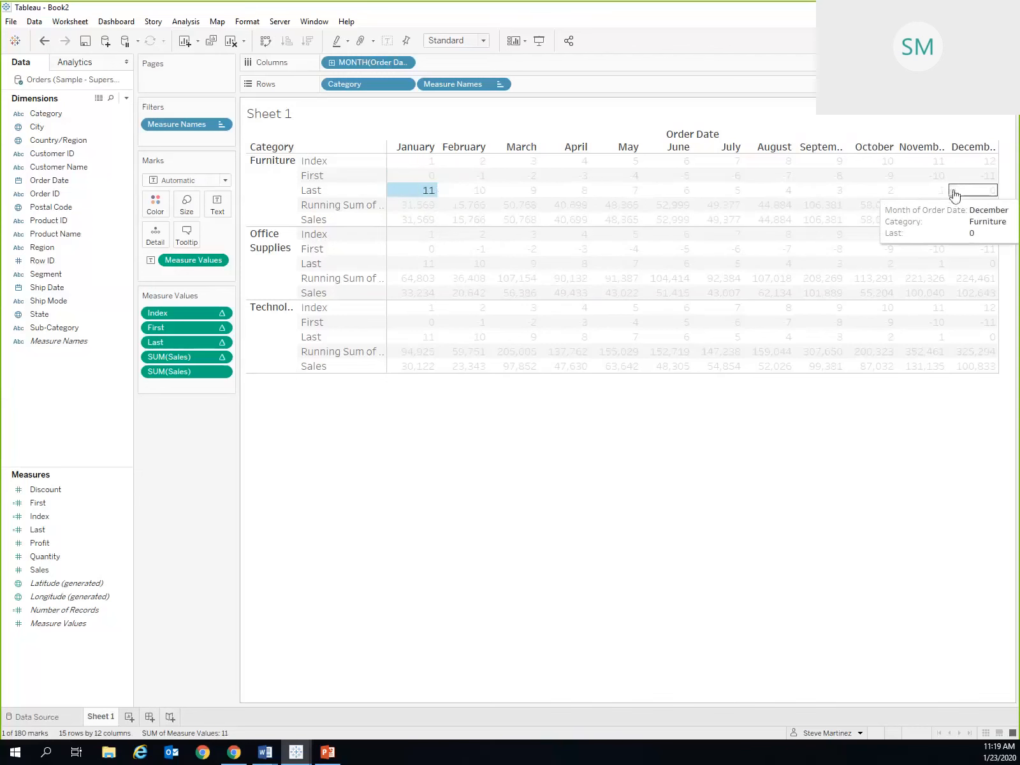
Examine Furniture's Last values for December and January and trace them across the months in between.
click(984, 192)
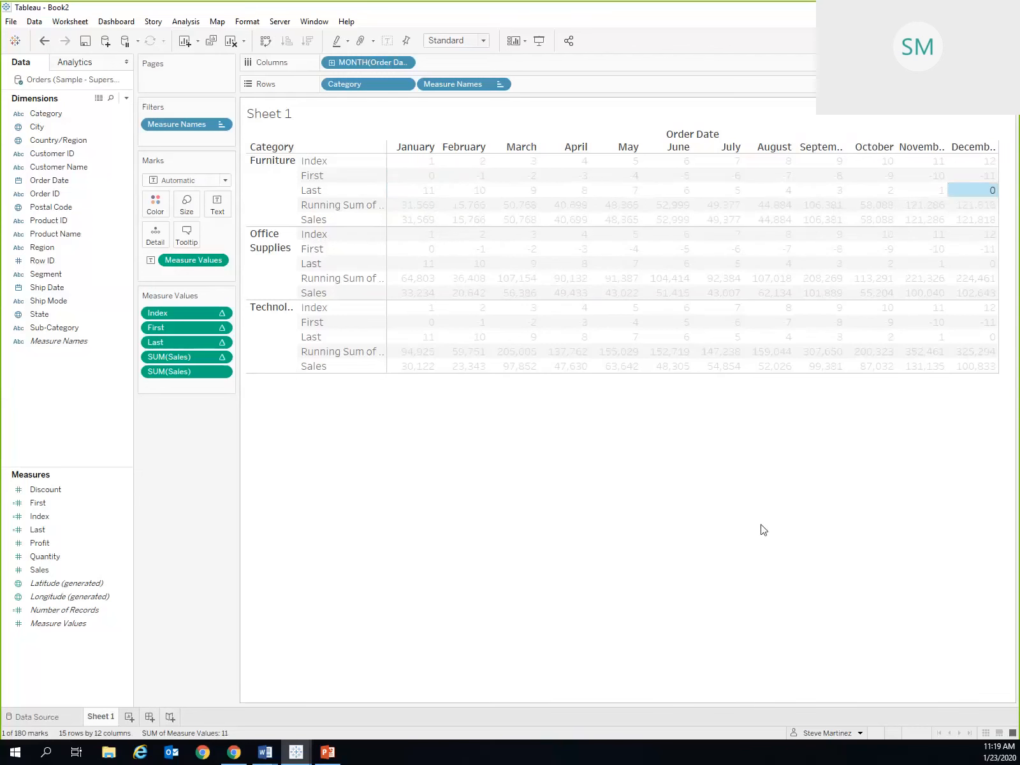
click(408, 193)
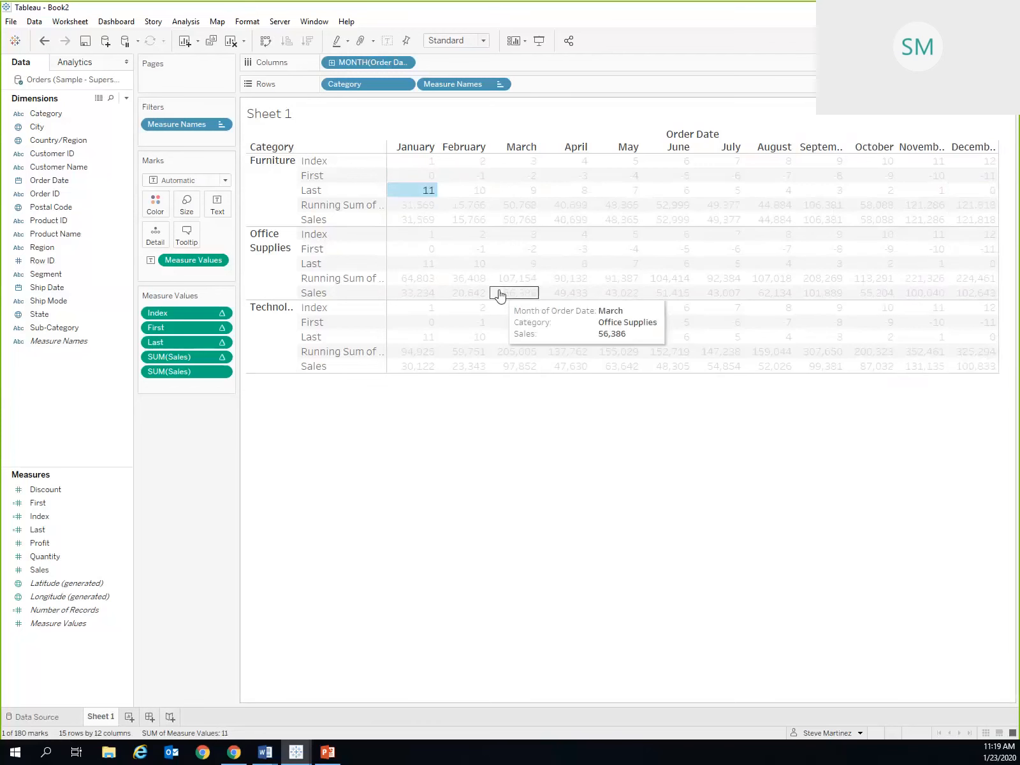
click(424, 417)
mouse_move(445, 167)
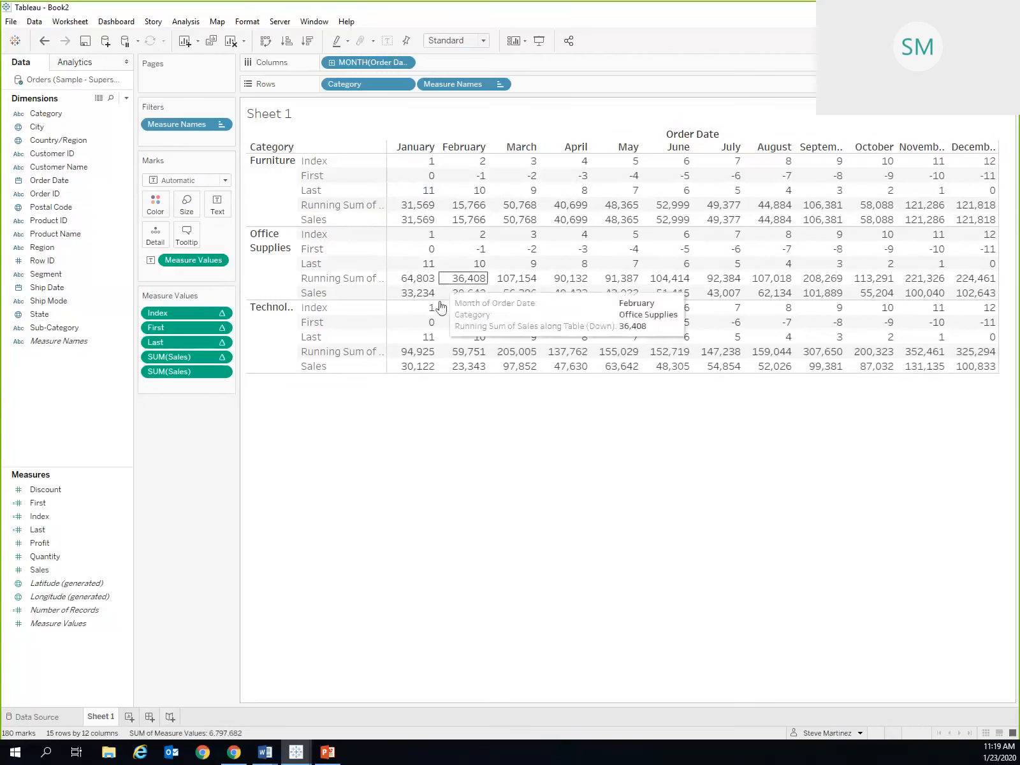
mouse_move(483, 348)
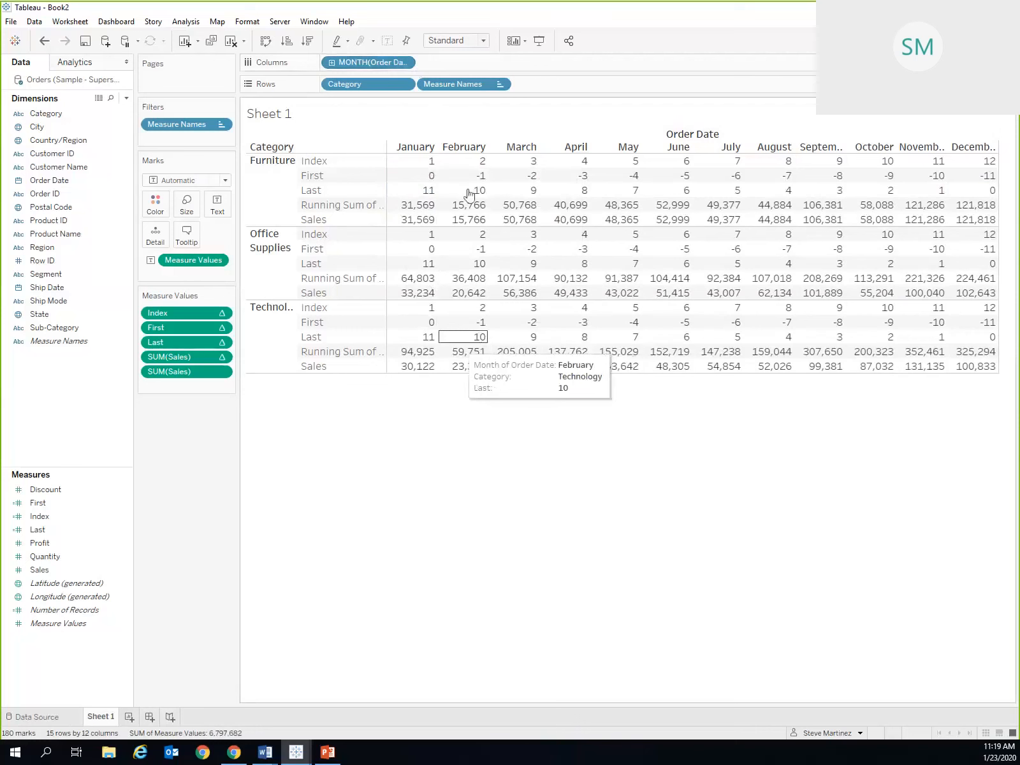
mouse_move(622, 192)
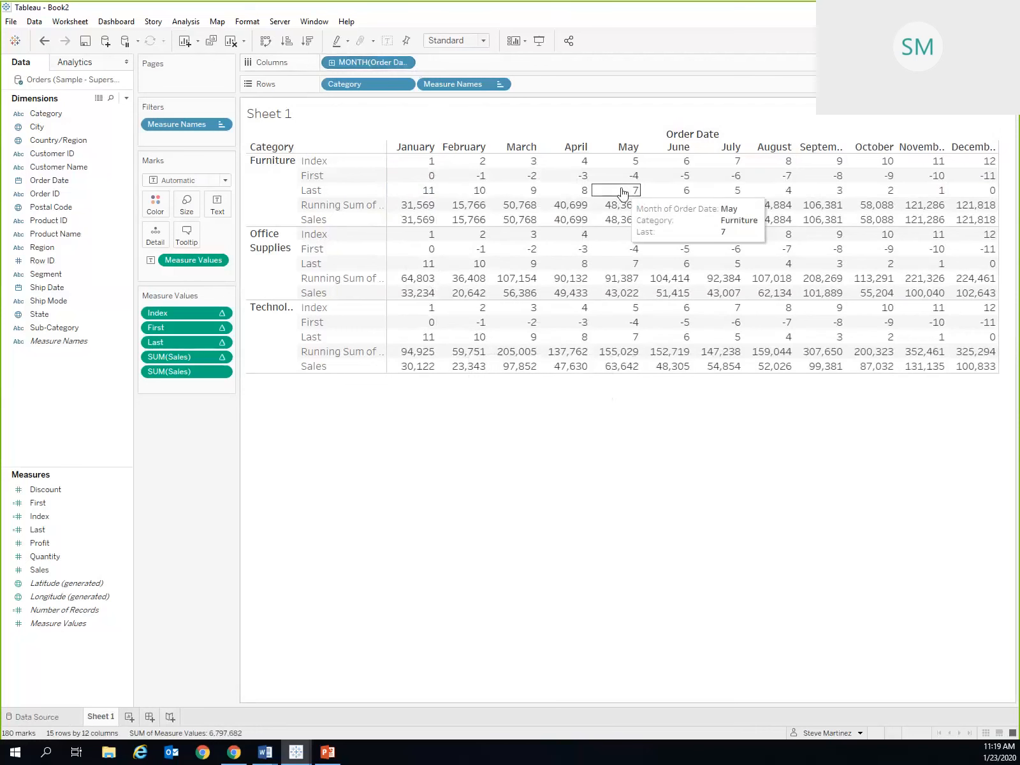
mouse_move(575, 190)
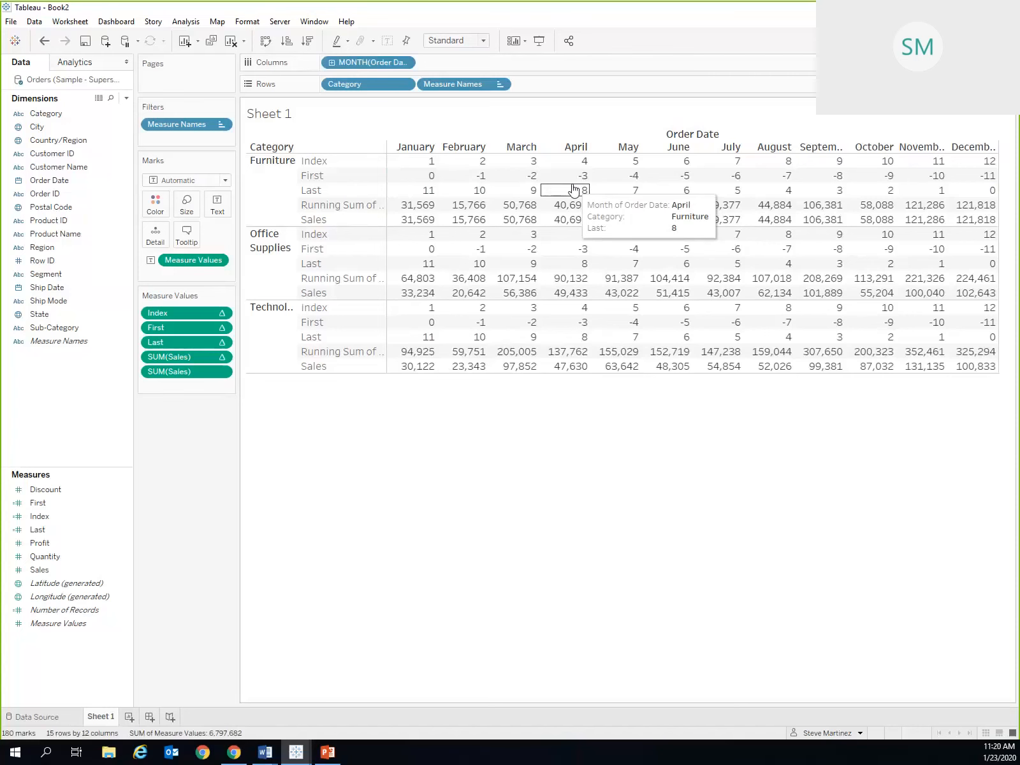
Start a new calculated field named First Month Sales and move its editor clear of the Measure Values fields.
click(126, 98)
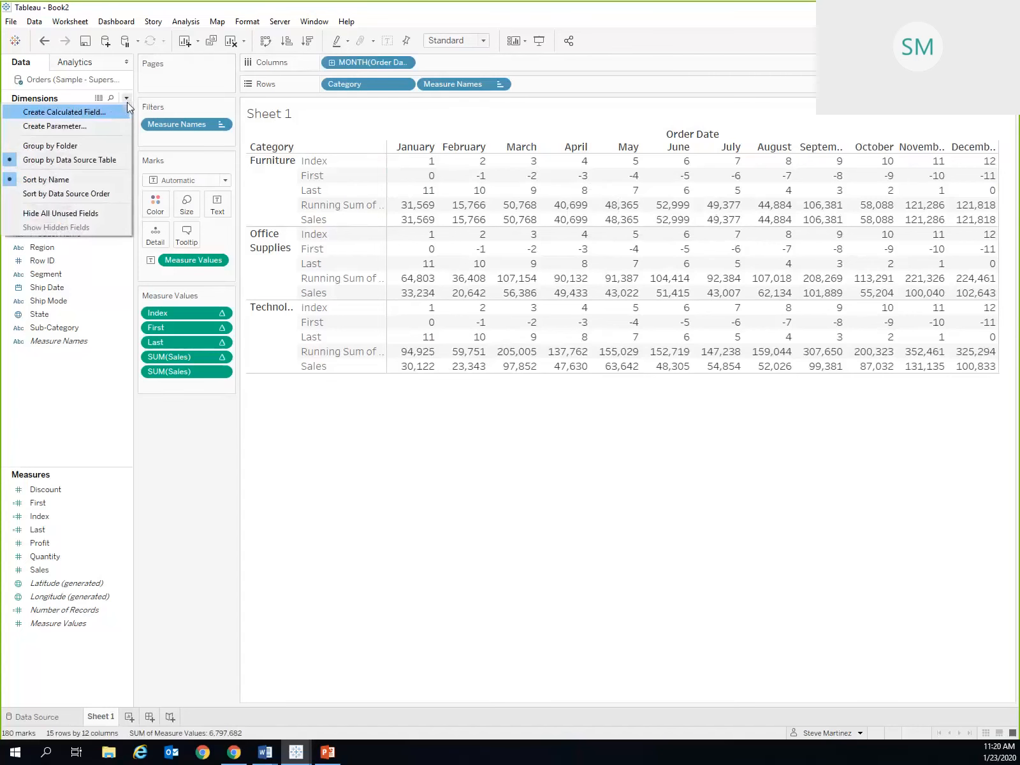
click(96, 112)
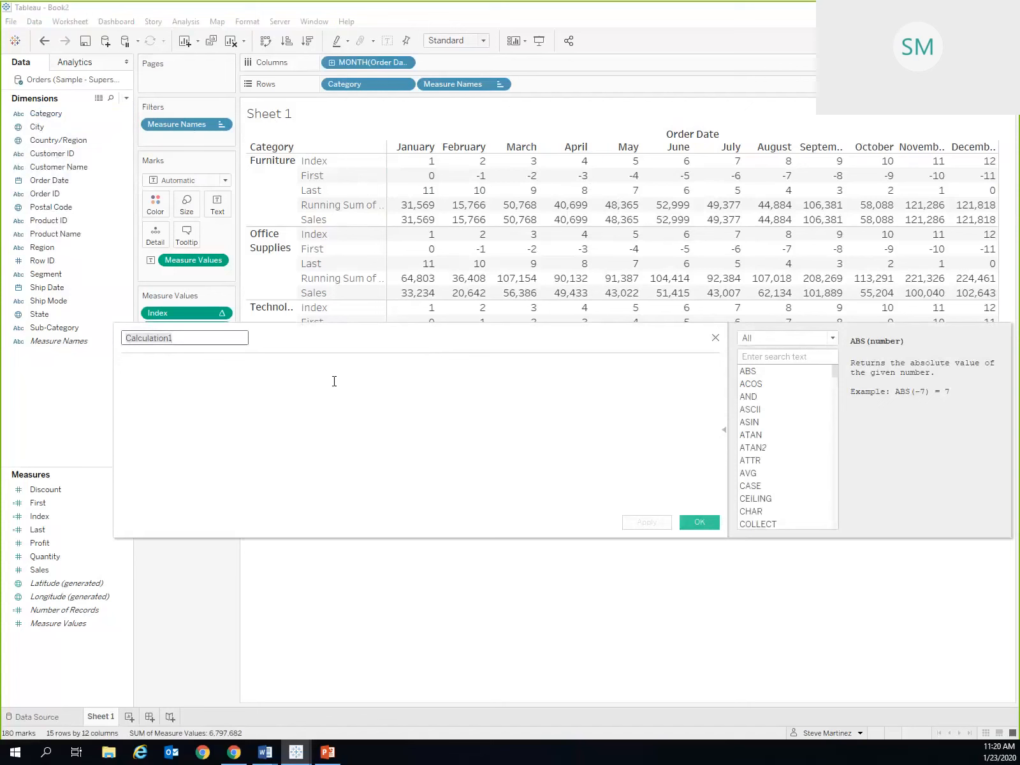
text(Frist Ce)
key(BackSpace)
key(BackSpace)
key(BackSpace)
key(BackSpace)
key(BackSpace)
key(BackSpace)
key(BackSpace)
text(irst Month Sales)
click(200, 373)
drag(351, 336, 395, 343)
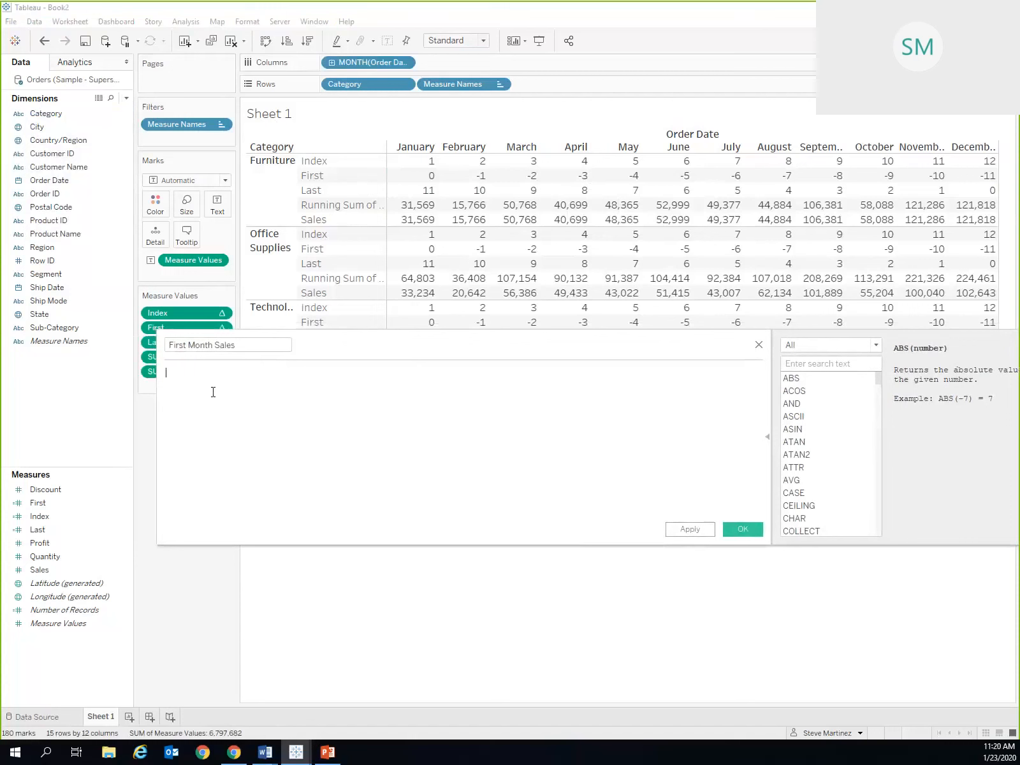
Enter LOOKUP(SUM([Sales])) as the beginning of the First Month Sales formula, with the formula text enlarged.
text(LOOK)
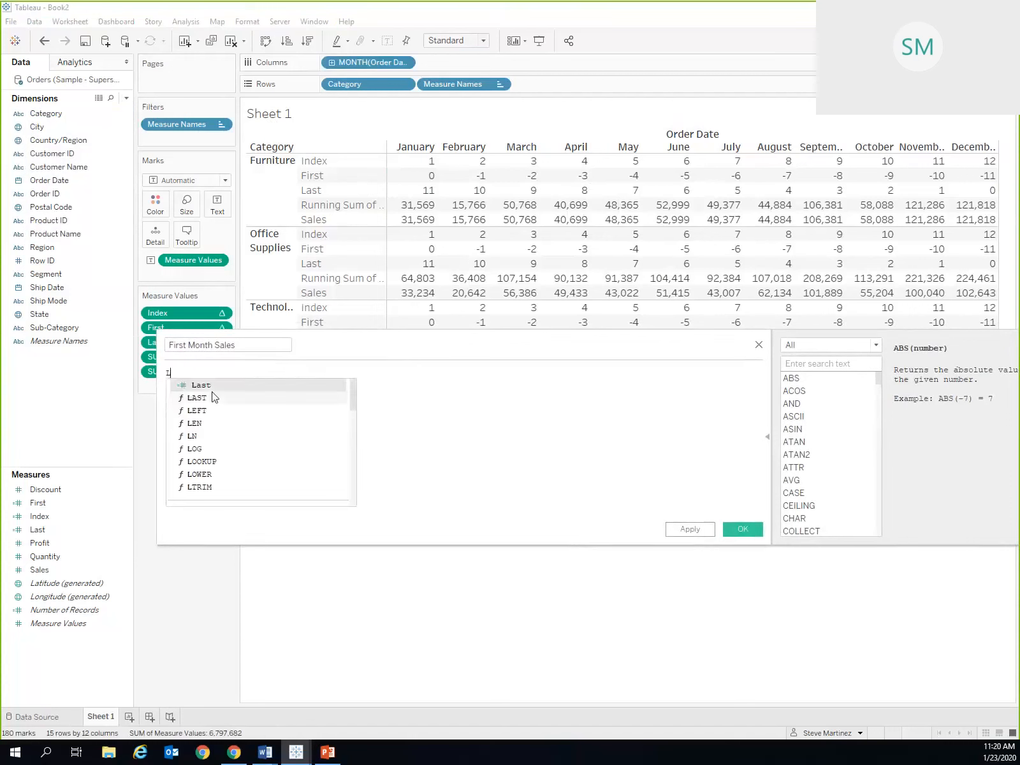
key(Return)
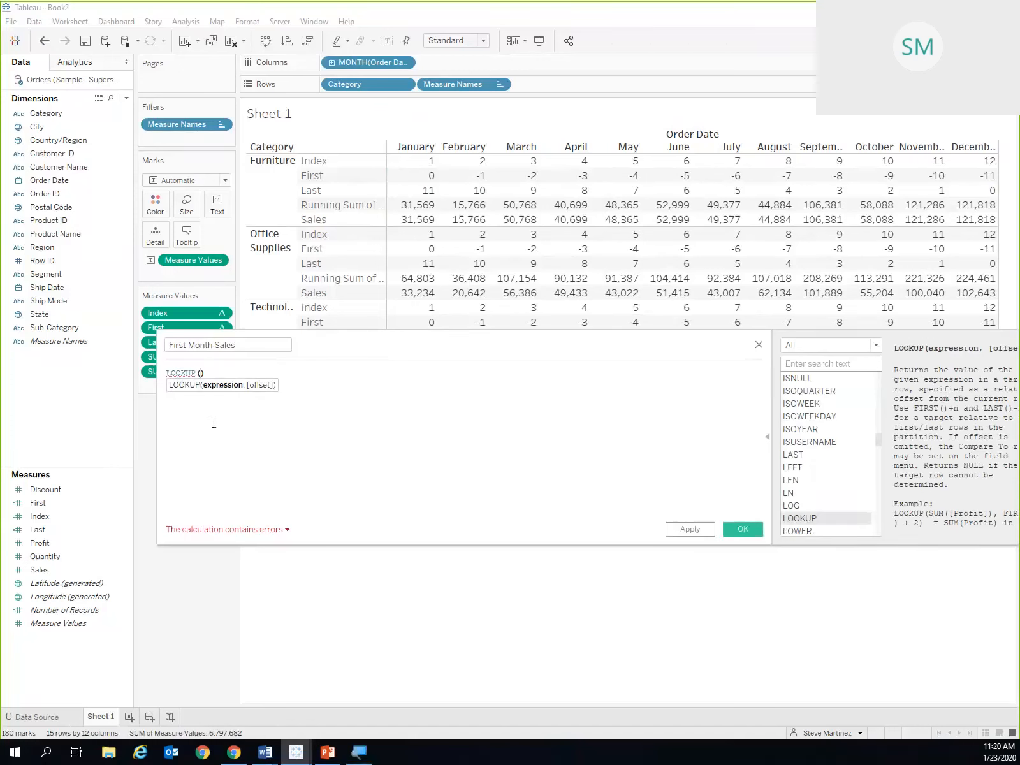
click(219, 408)
scroll(218, 408, up, 5)
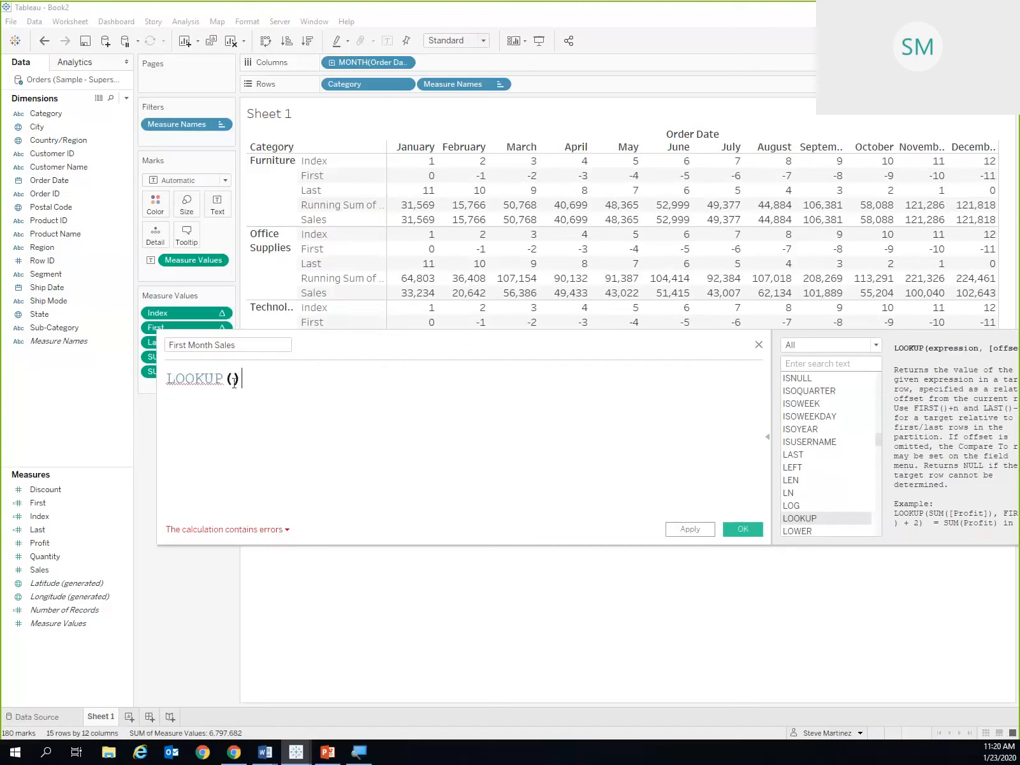
click(233, 380)
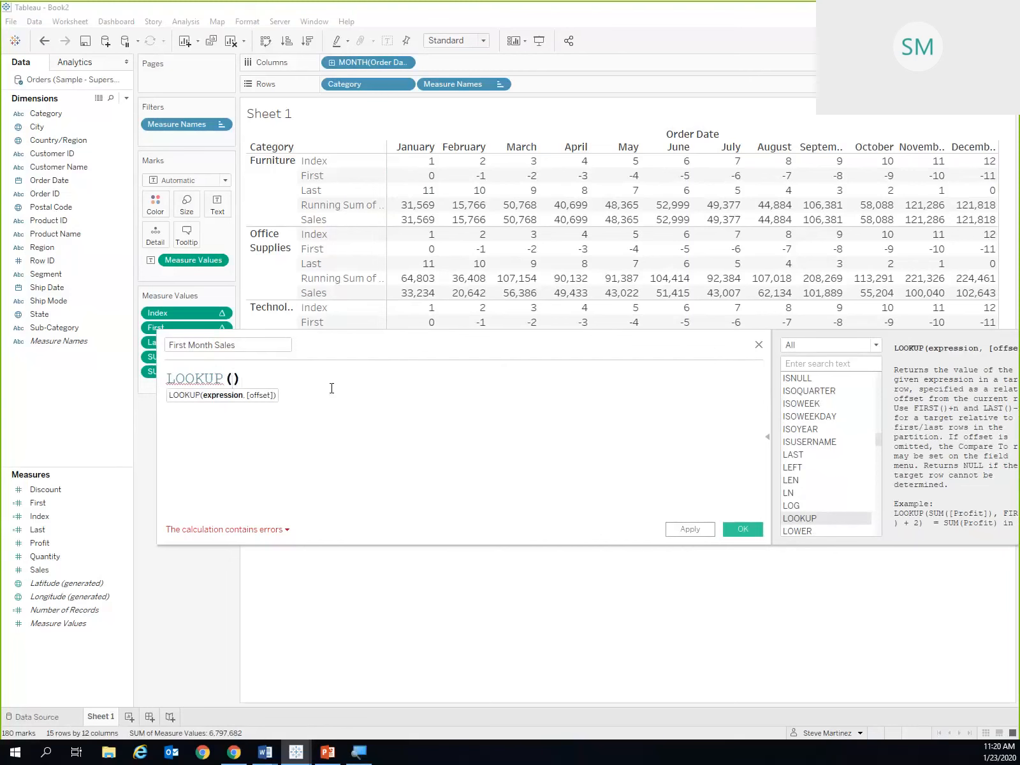
text(SUm)
key(BackSpace)
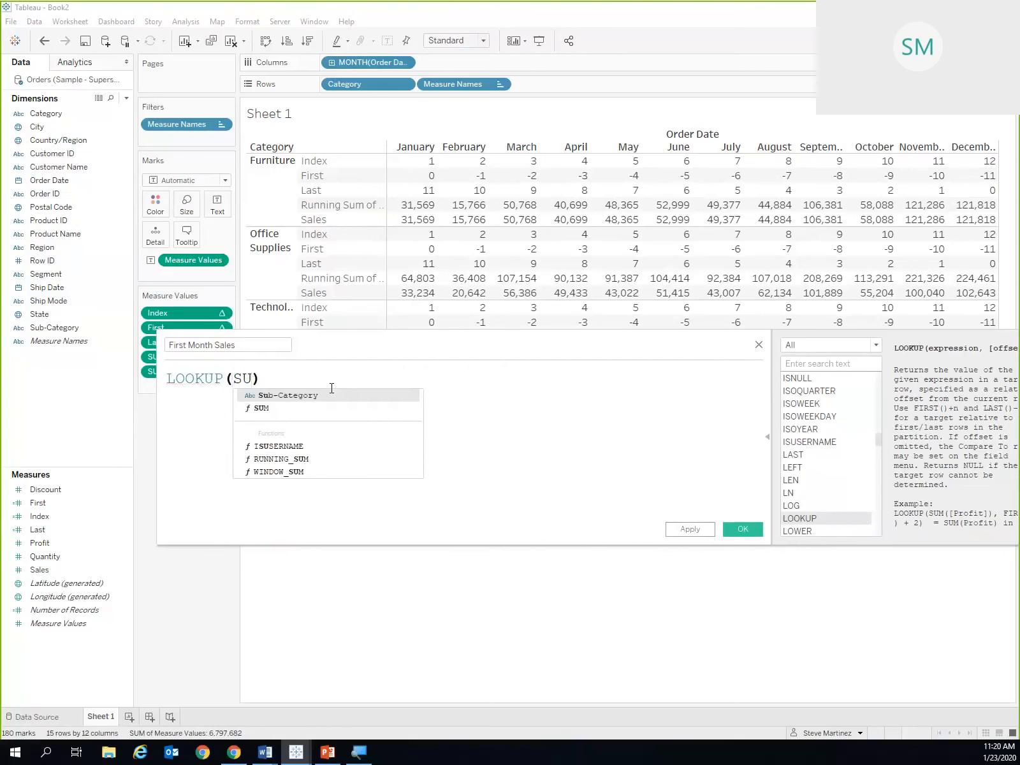
text(M)
key(Return)
text(Sa)
key(Return)
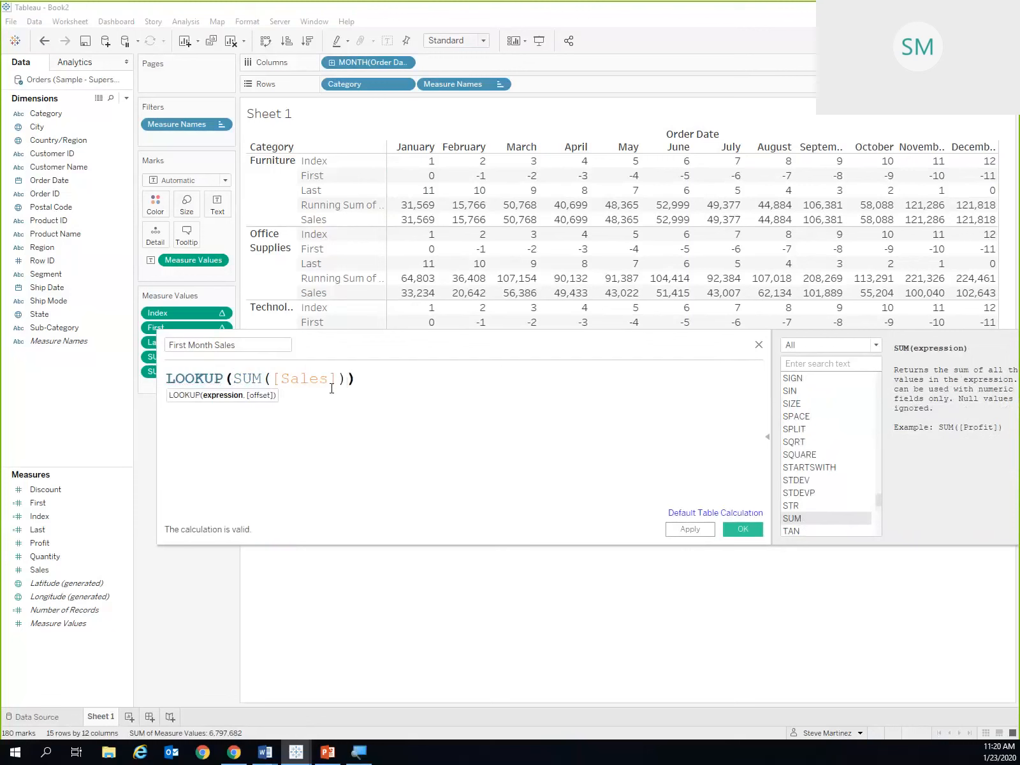
Complete the formula as LOOKUP(SUM([Sales]),FIRST()) and add First Month Sales to the table directly below Last.
text(,)
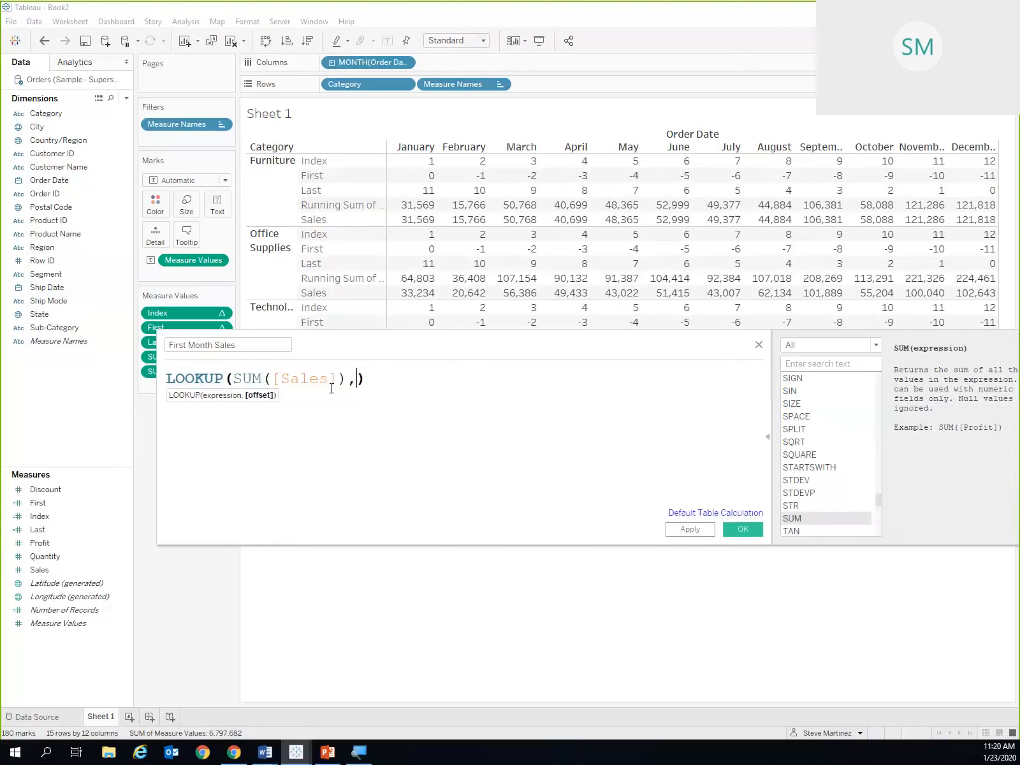
text(First)
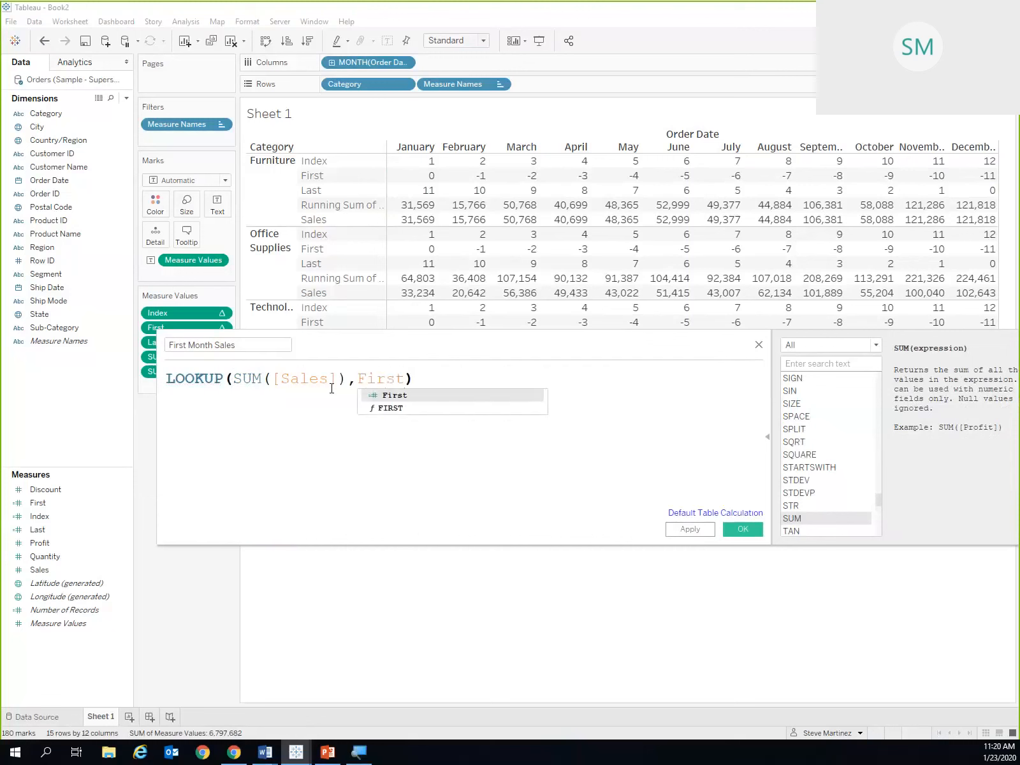
key(BackSpace)
key(BackSpace)
key(BackSpace)
key(BackSpace)
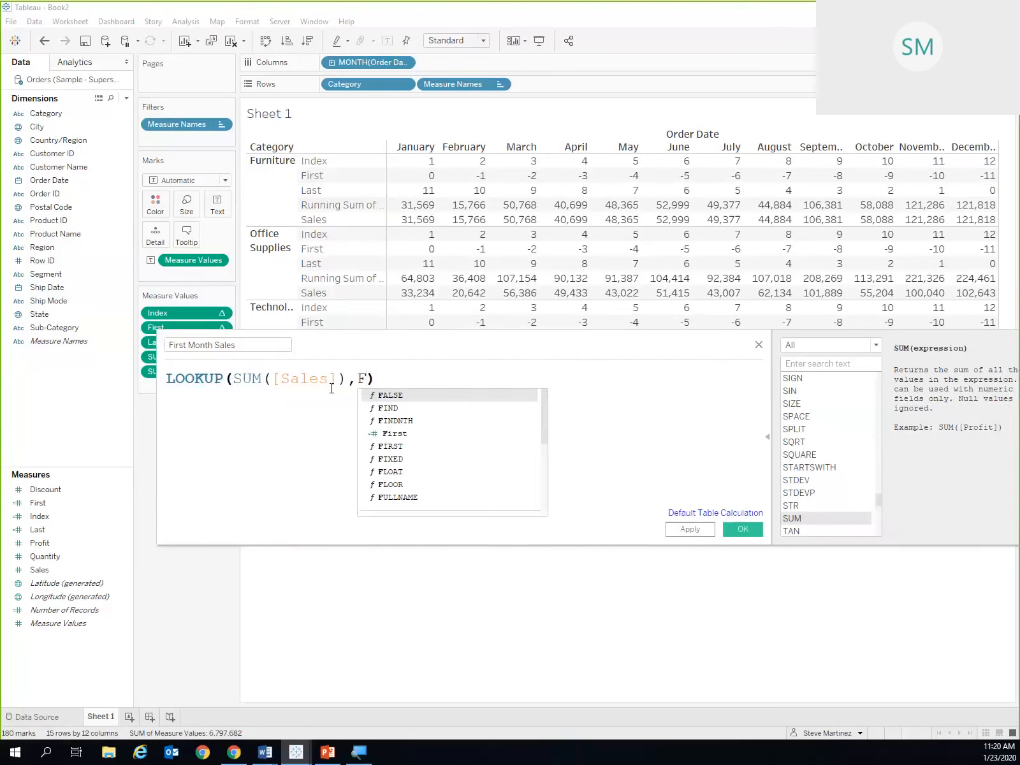
text(IRST)
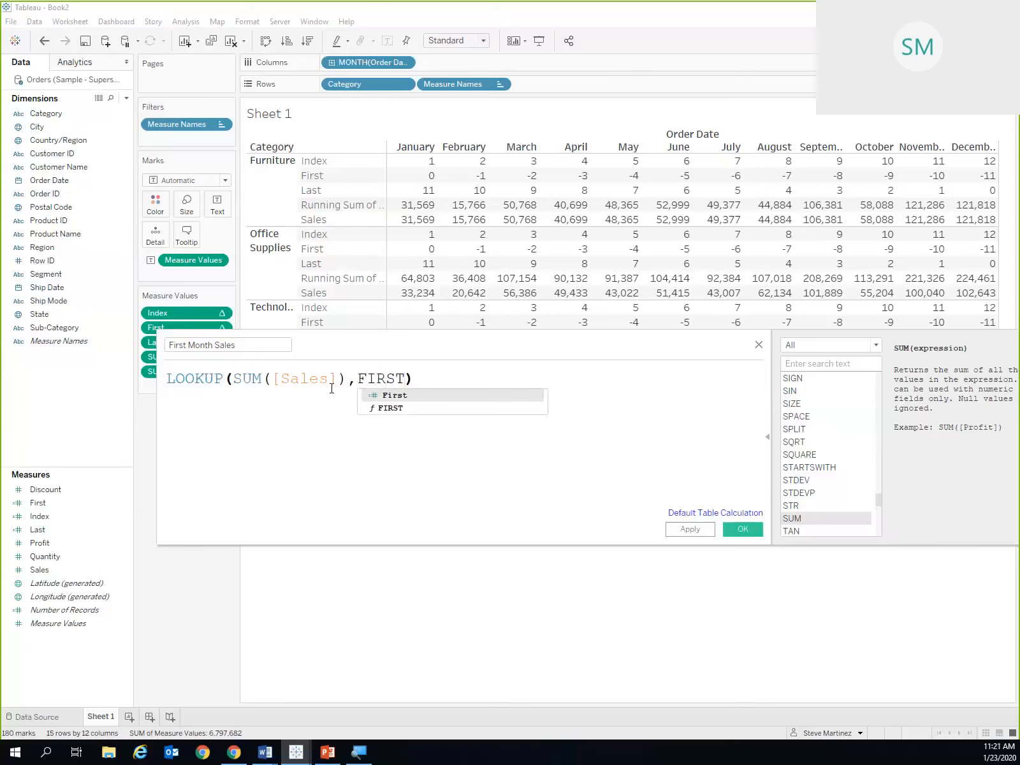
click(391, 407)
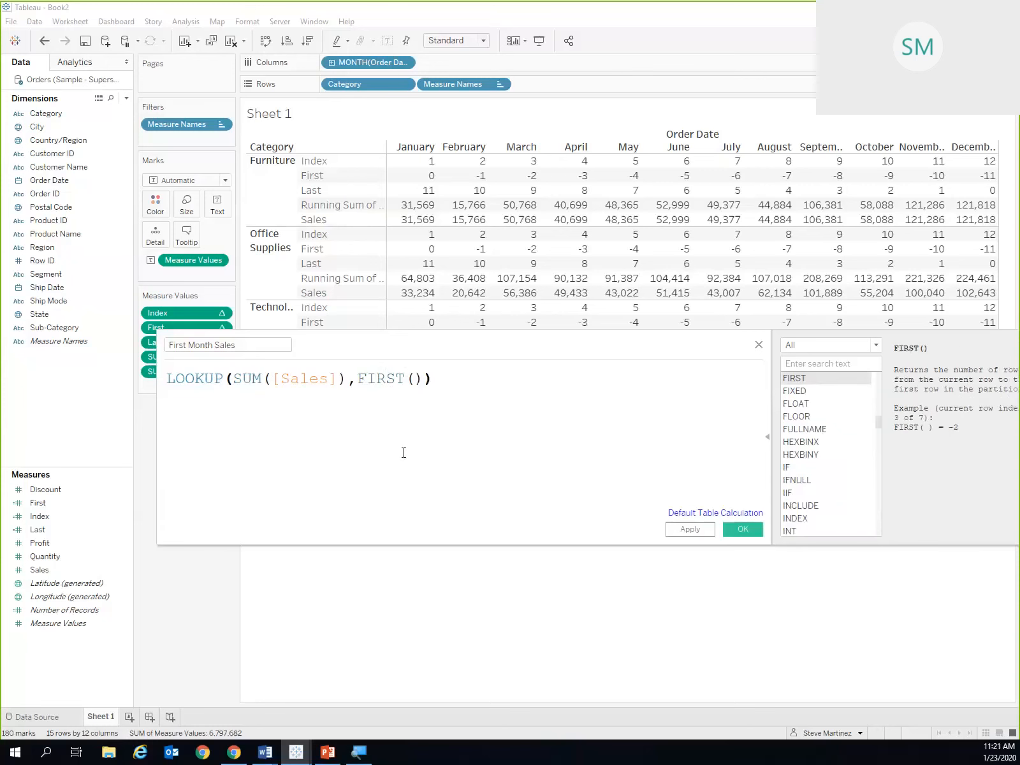
click(741, 529)
mouse_move(50, 516)
mouse_down()
mouse_move(119, 447)
mouse_move(167, 351)
mouse_up()
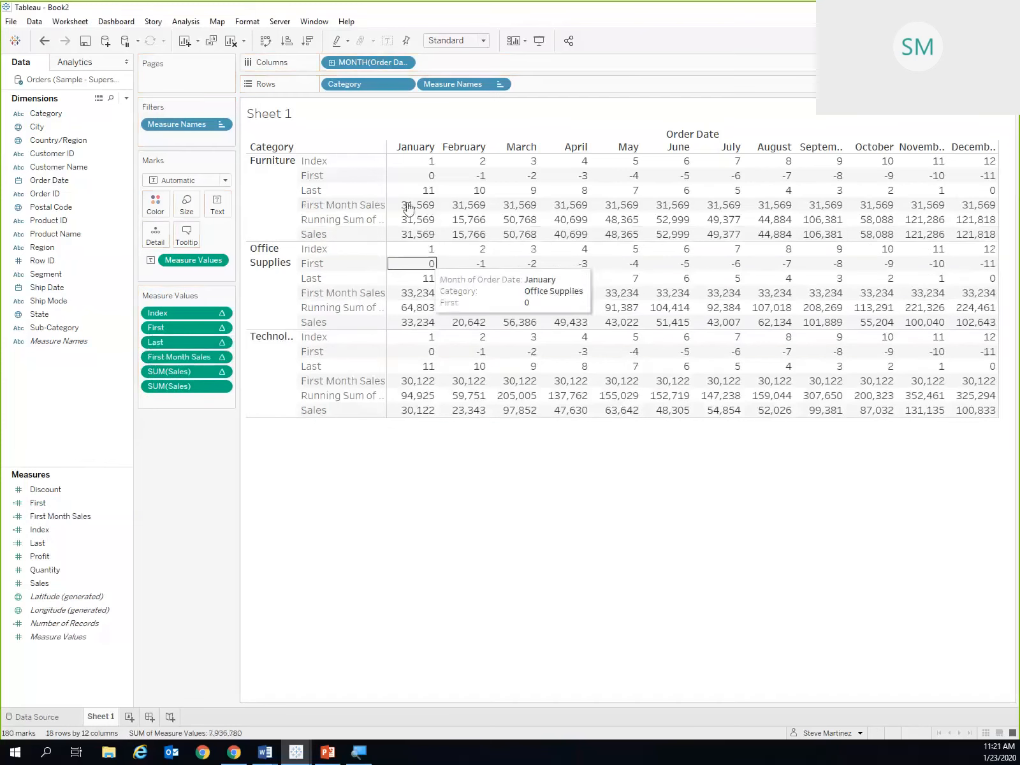
Highlight Furniture's First Month Sales row and open the field's calculation to examine its enlarged formula beneath the table.
click(324, 205)
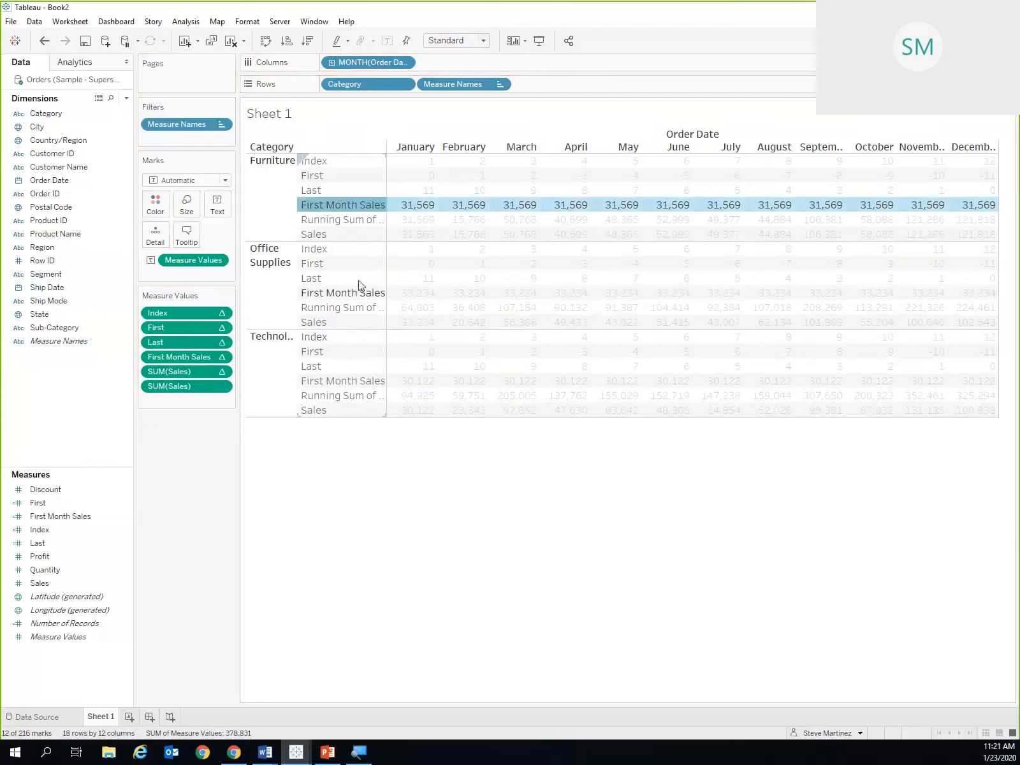
mouse_move(421, 210)
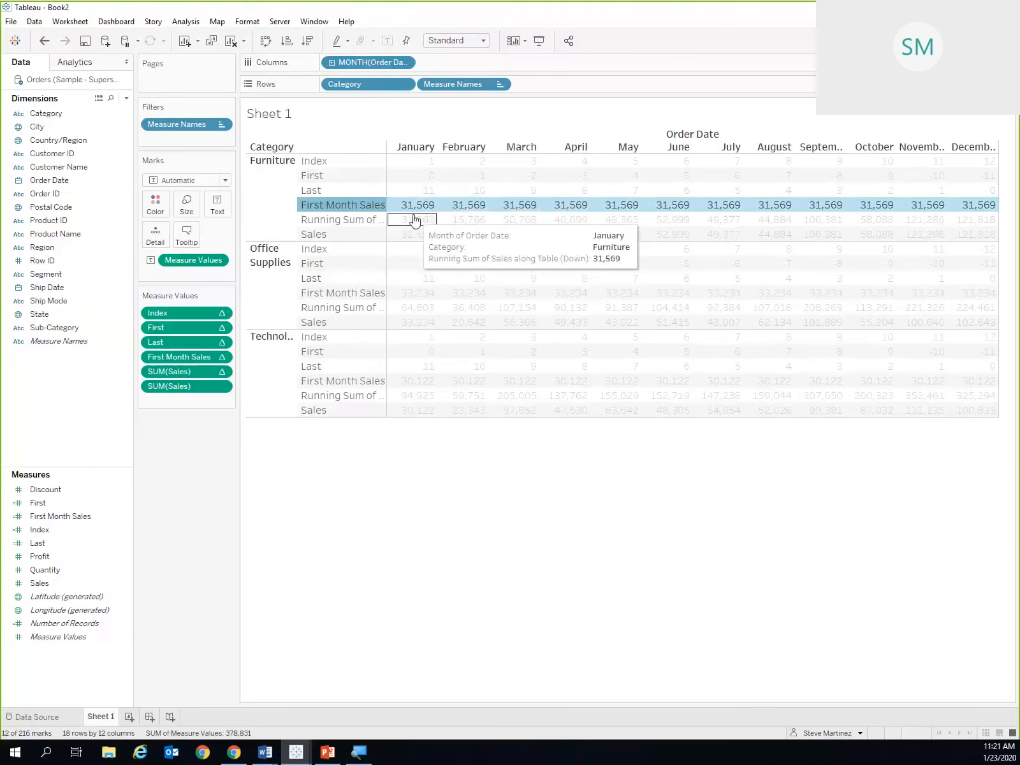
right_click(57, 518)
click(92, 550)
drag(391, 336, 509, 402)
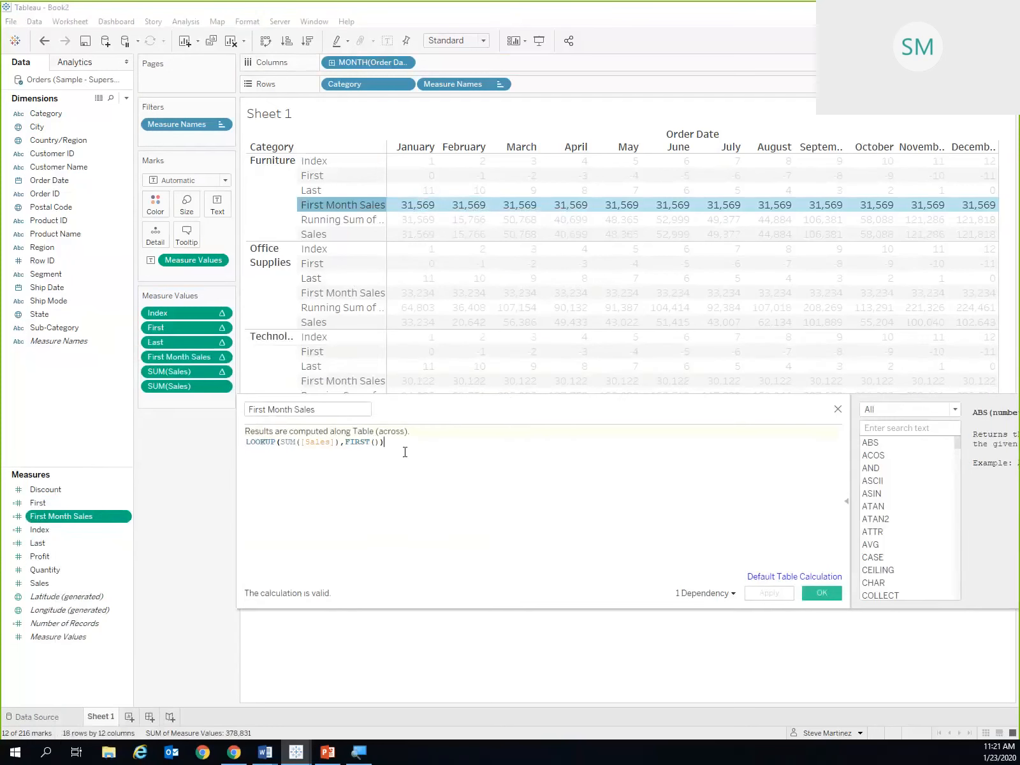
scroll(312, 496, up, 4)
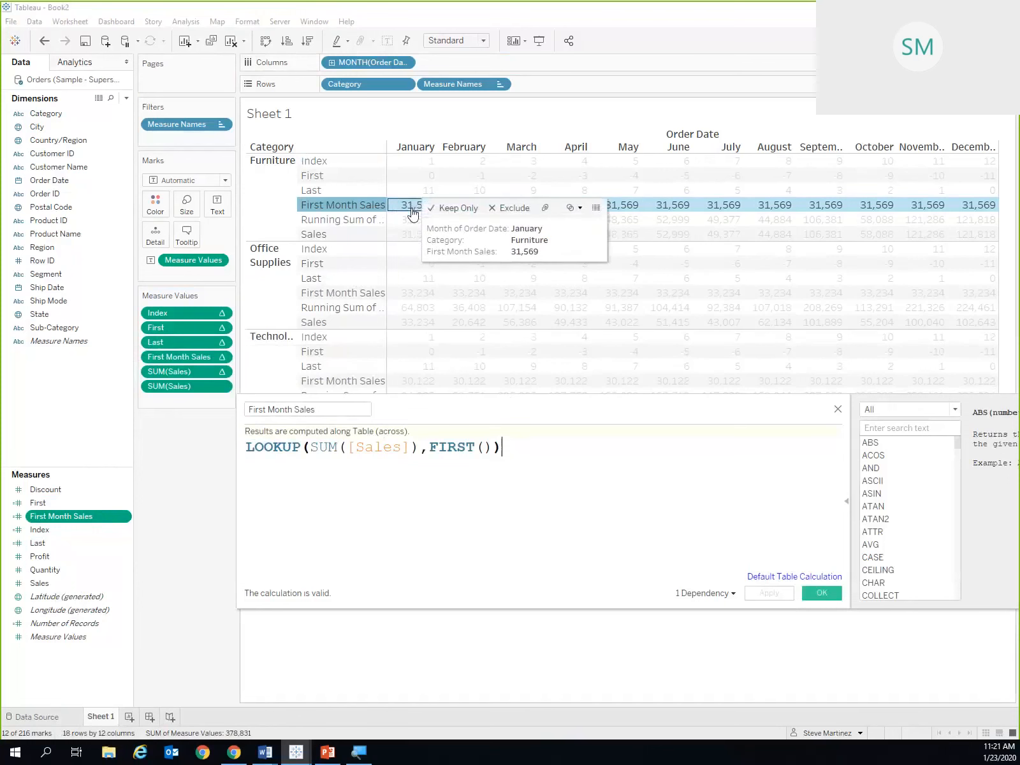
mouse_move(405, 255)
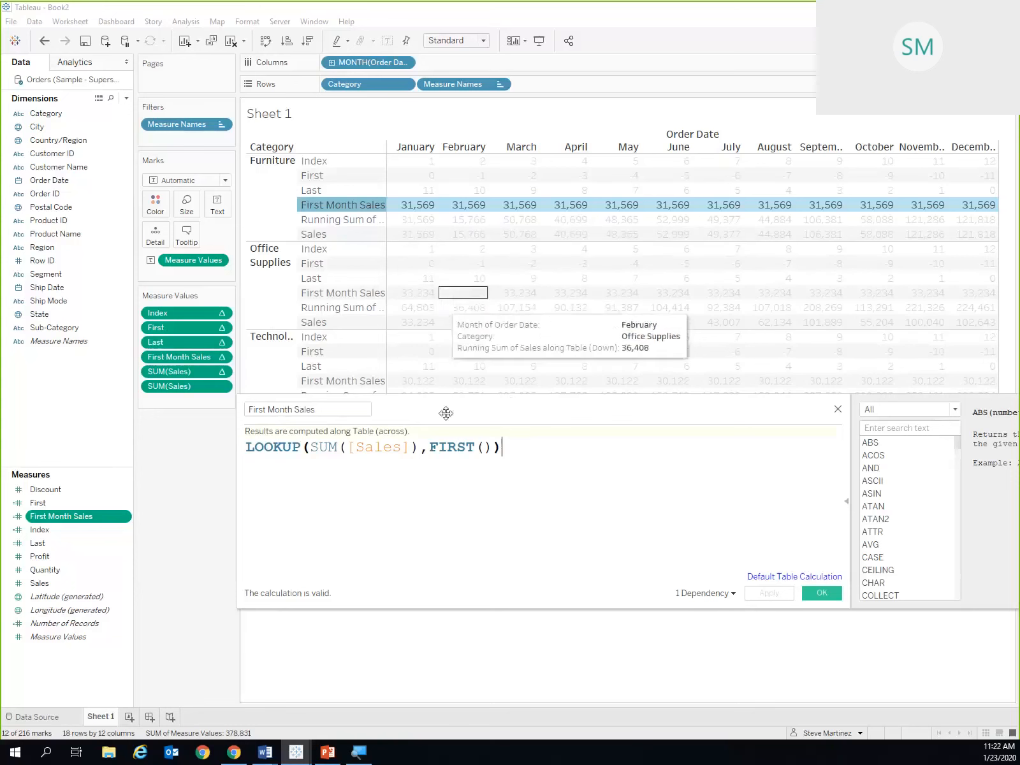
Highlight the FIRST() offset in the formula and compare it with Furniture's January First, First Month Sales and Sales values and February's First value.
drag(431, 446, 494, 451)
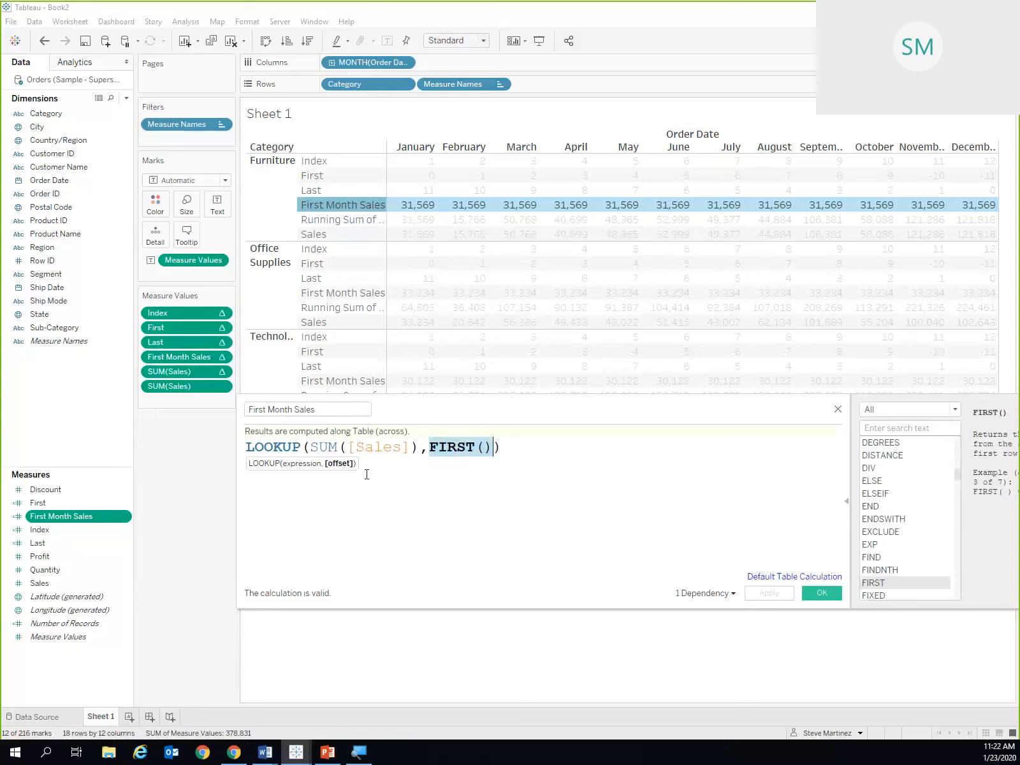
click(424, 180)
click(418, 206)
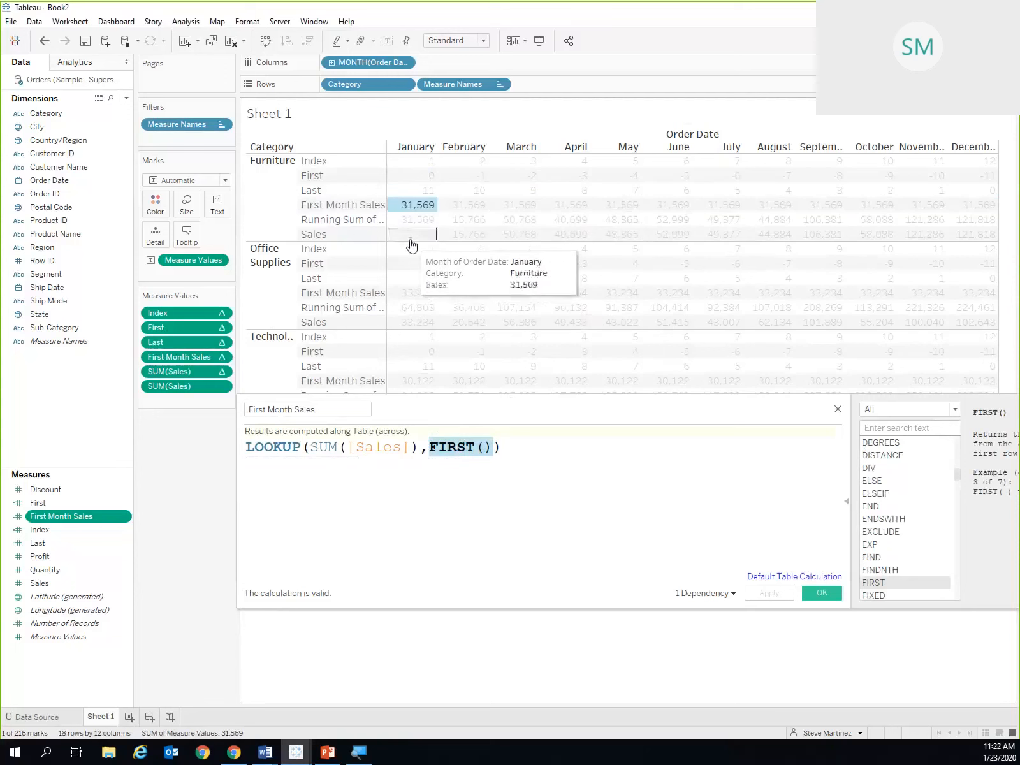
click(407, 234)
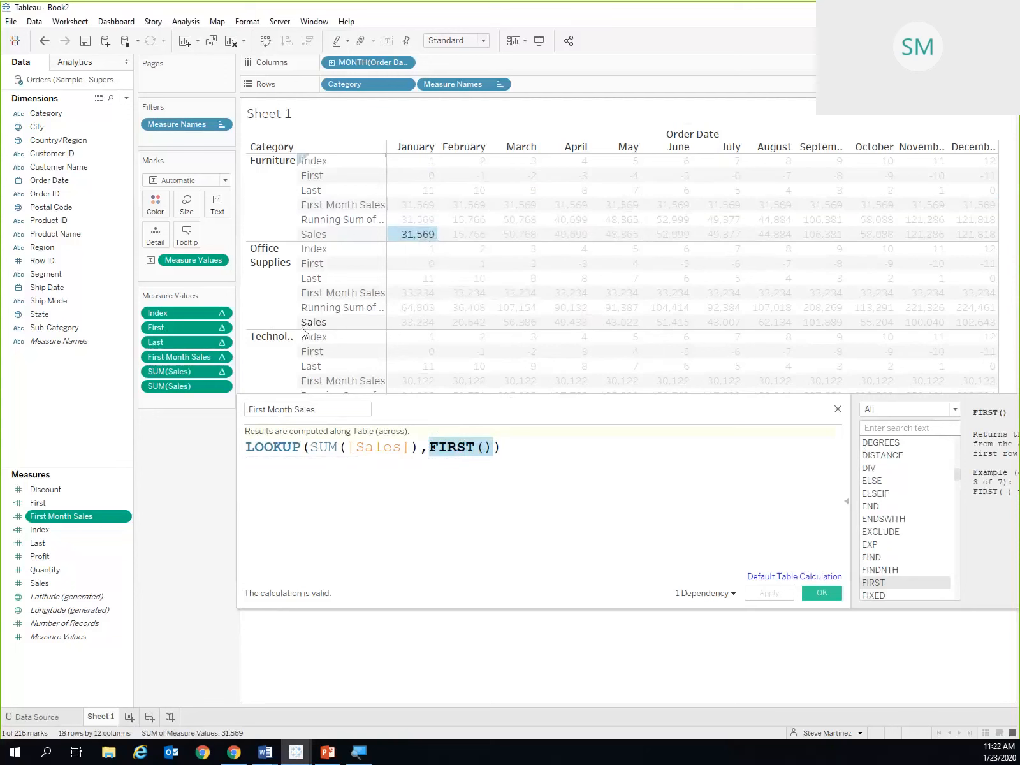
click(414, 205)
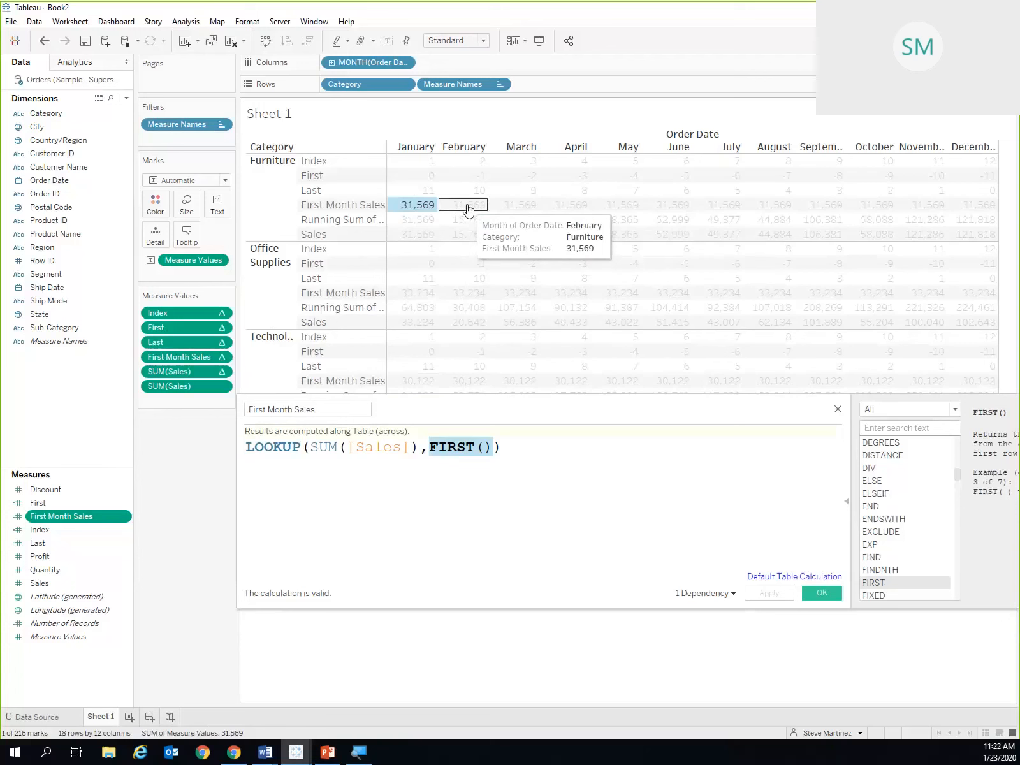
click(464, 176)
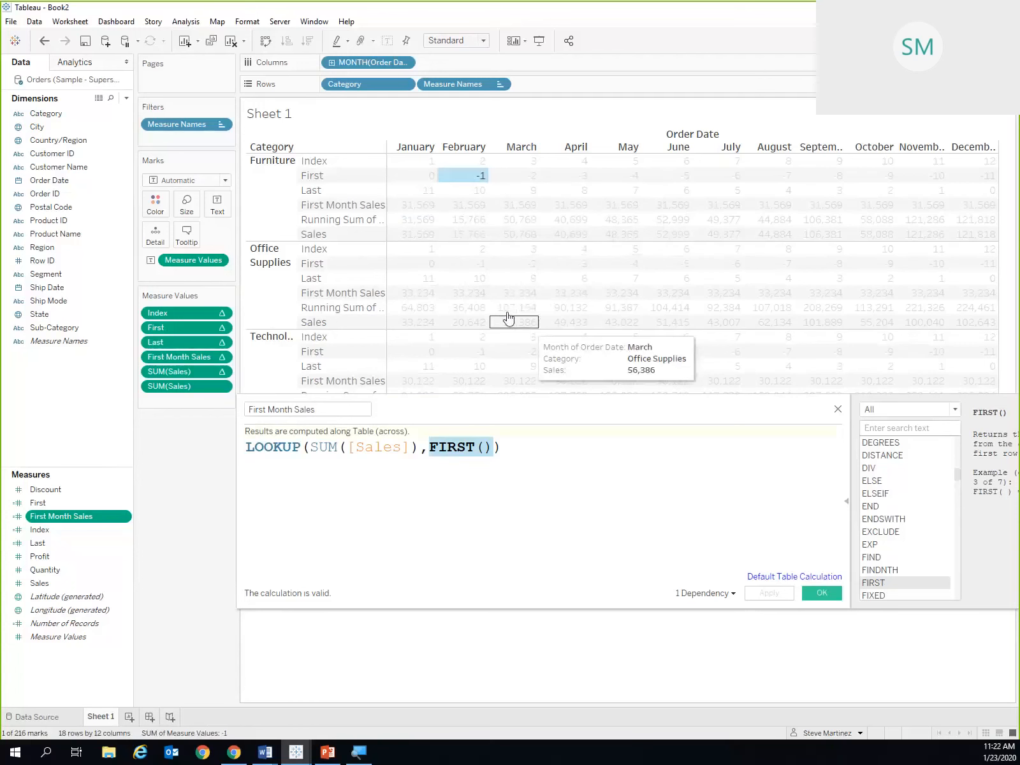
Compare Furniture's January First Month Sales value with its January Sales value, then clear the mark selection.
click(418, 206)
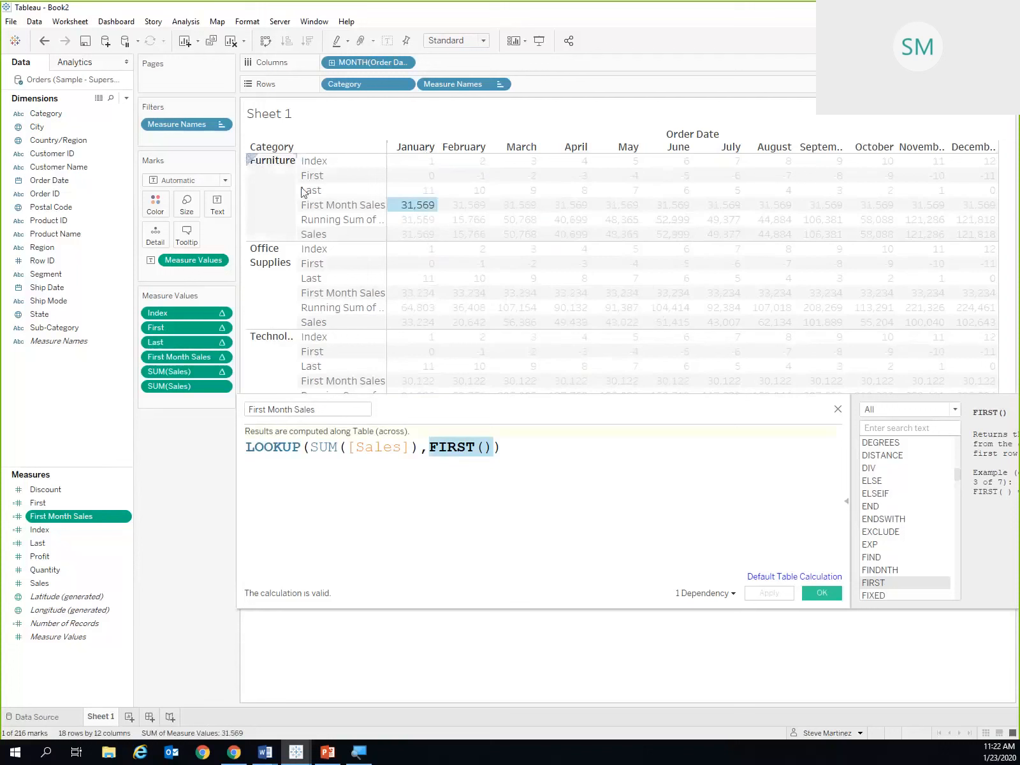
click(421, 237)
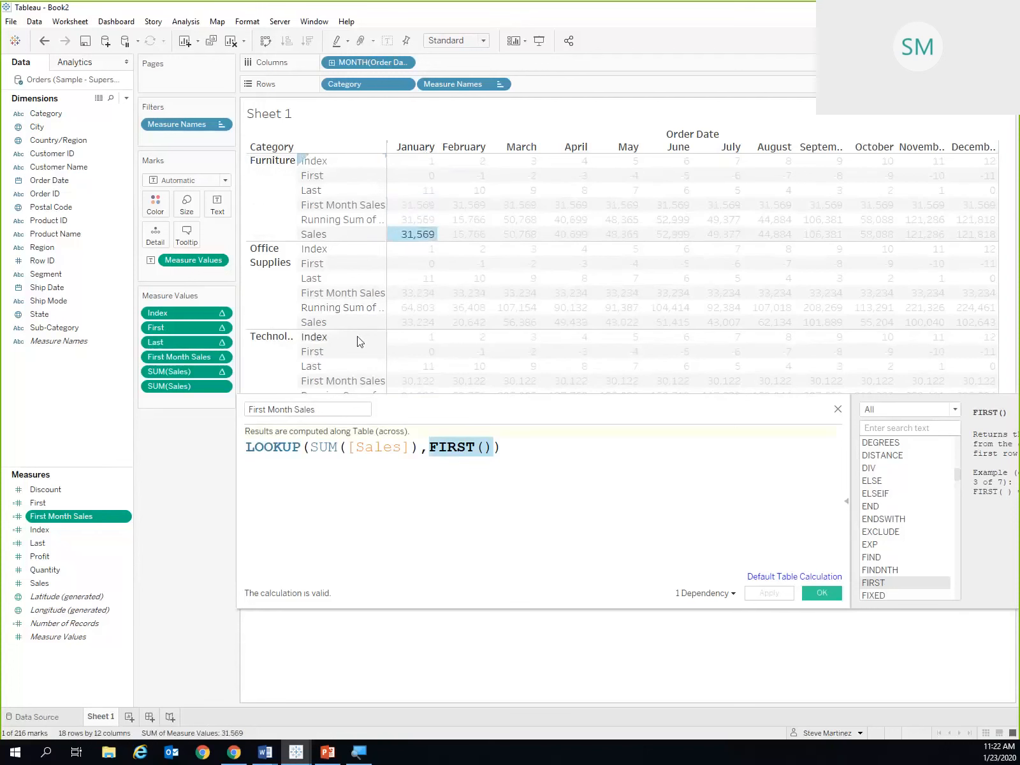
click(392, 507)
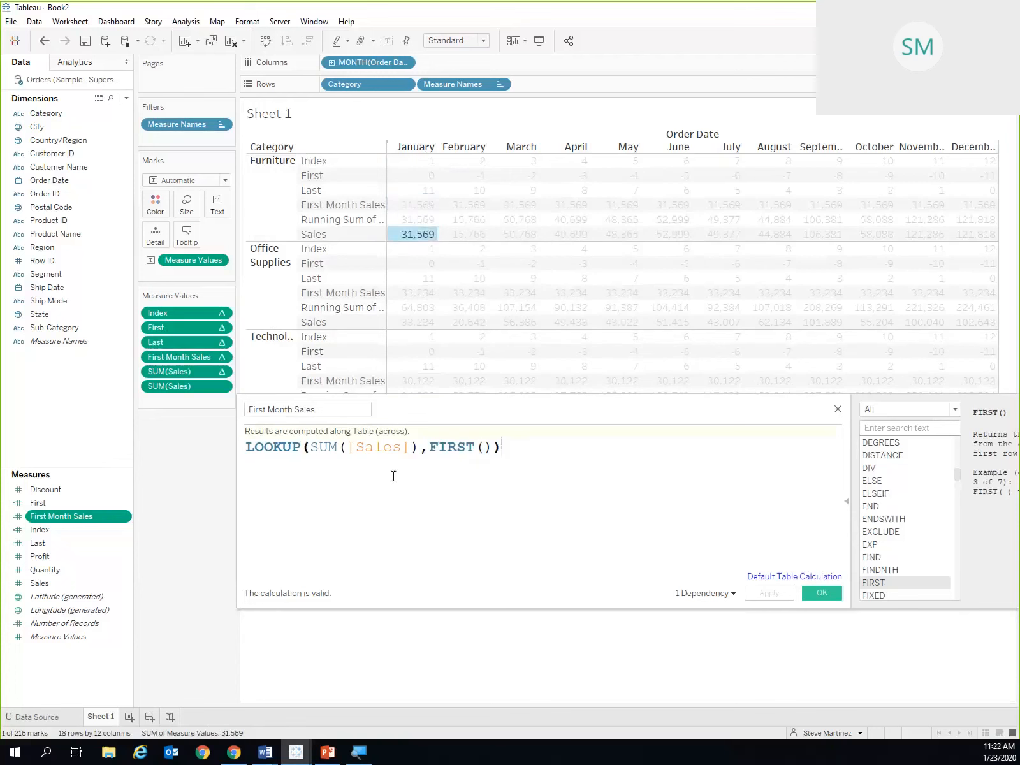
click(434, 236)
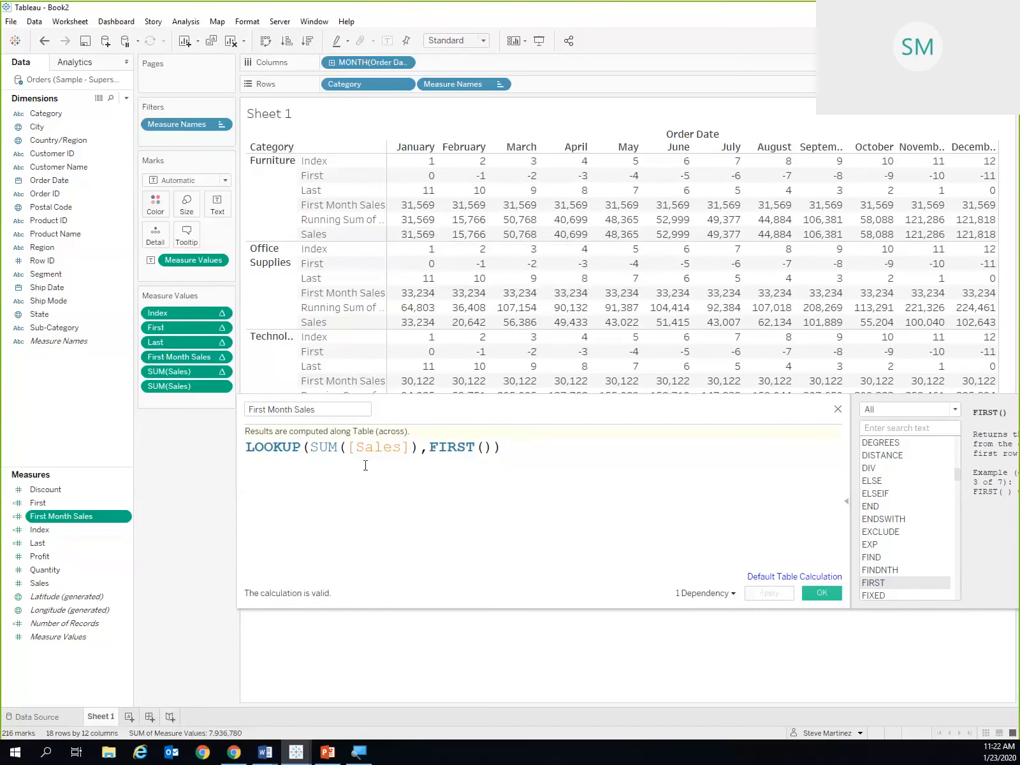
Cut the SUM([Sales]), expression out of the First Month Sales LOOKUP formula and paste it back in place.
drag(431, 449, 310, 453)
key(ctrl+c)
key(Delete)
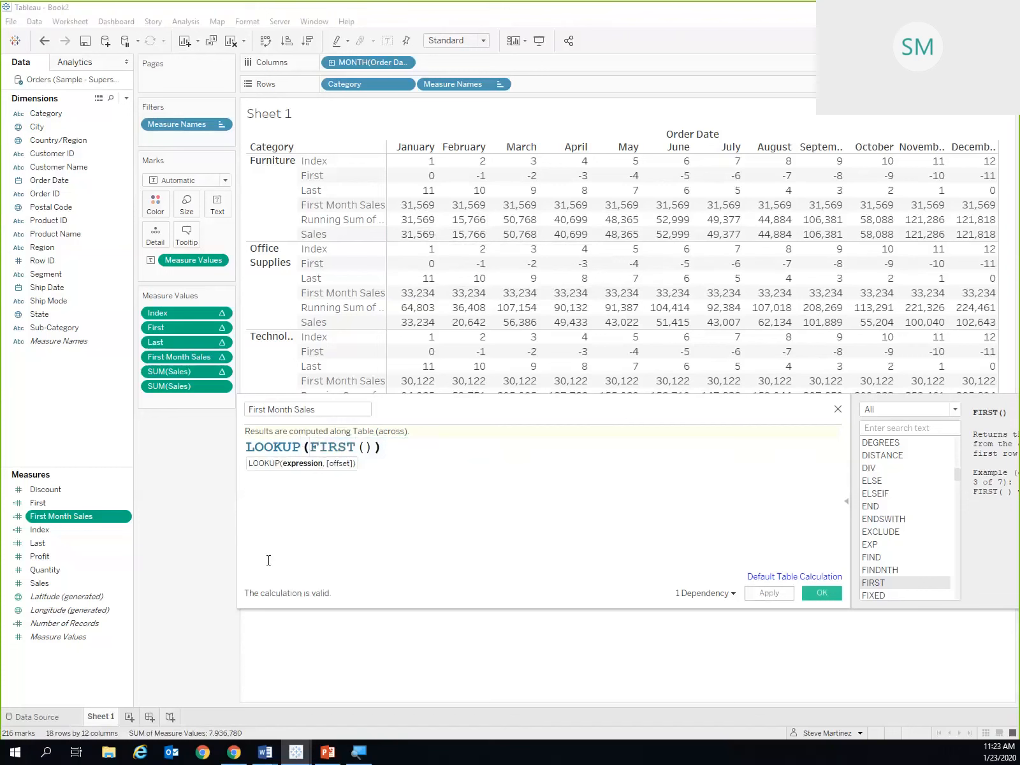
key(ctrl+v)
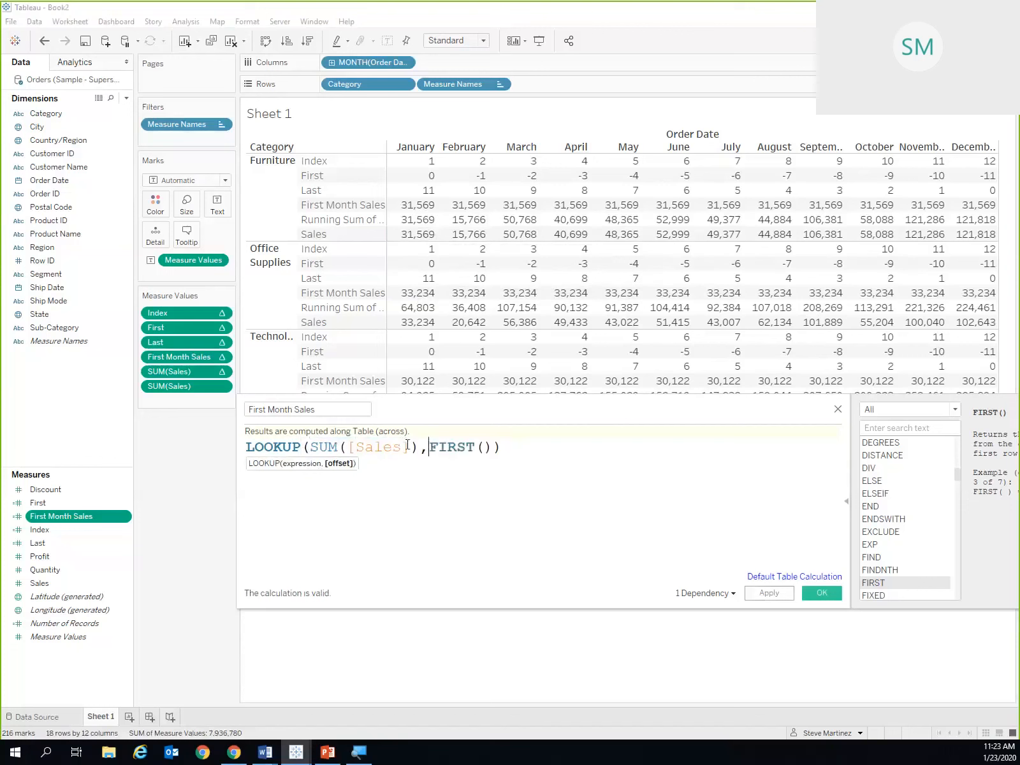
Replace [Sales] with Profit in the LOOKUP formula, apply it and check Furniture's January First Month Sales value.
click(393, 448)
drag(395, 448, 348, 449)
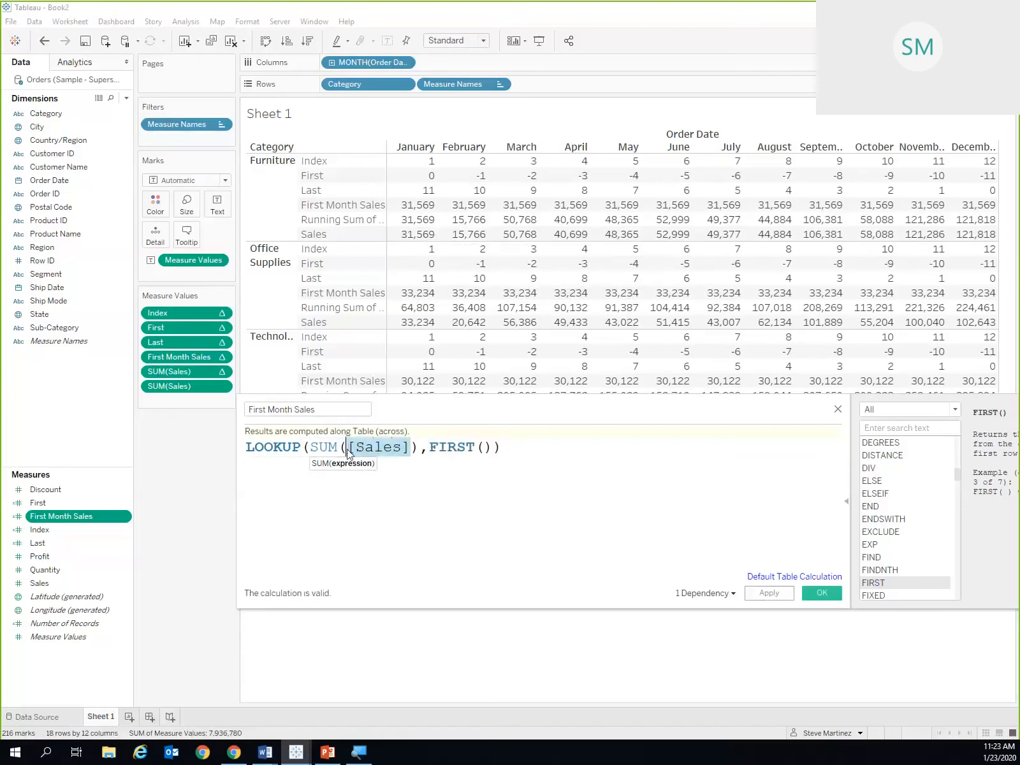
text(Profit)
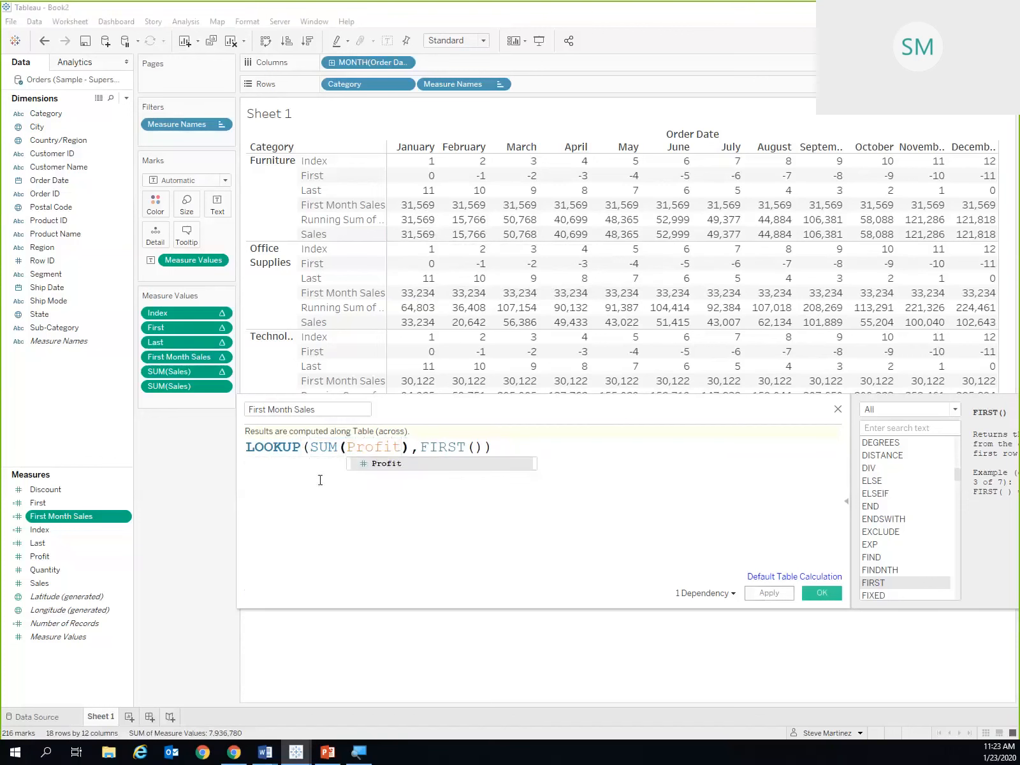
click(313, 487)
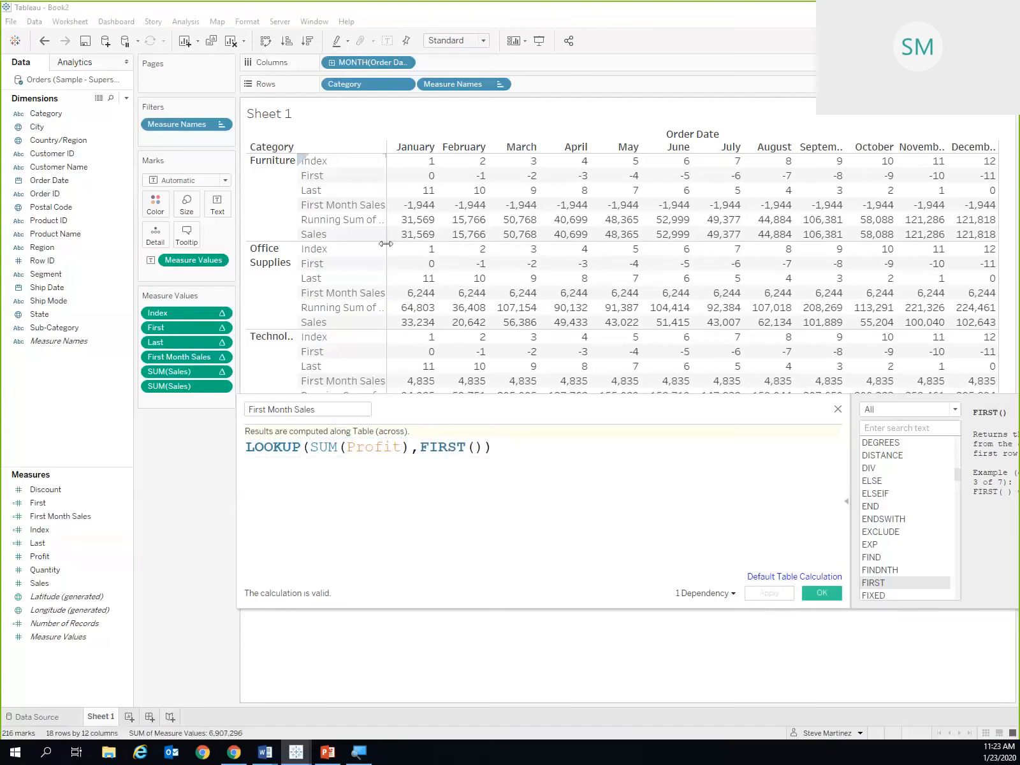
click(424, 210)
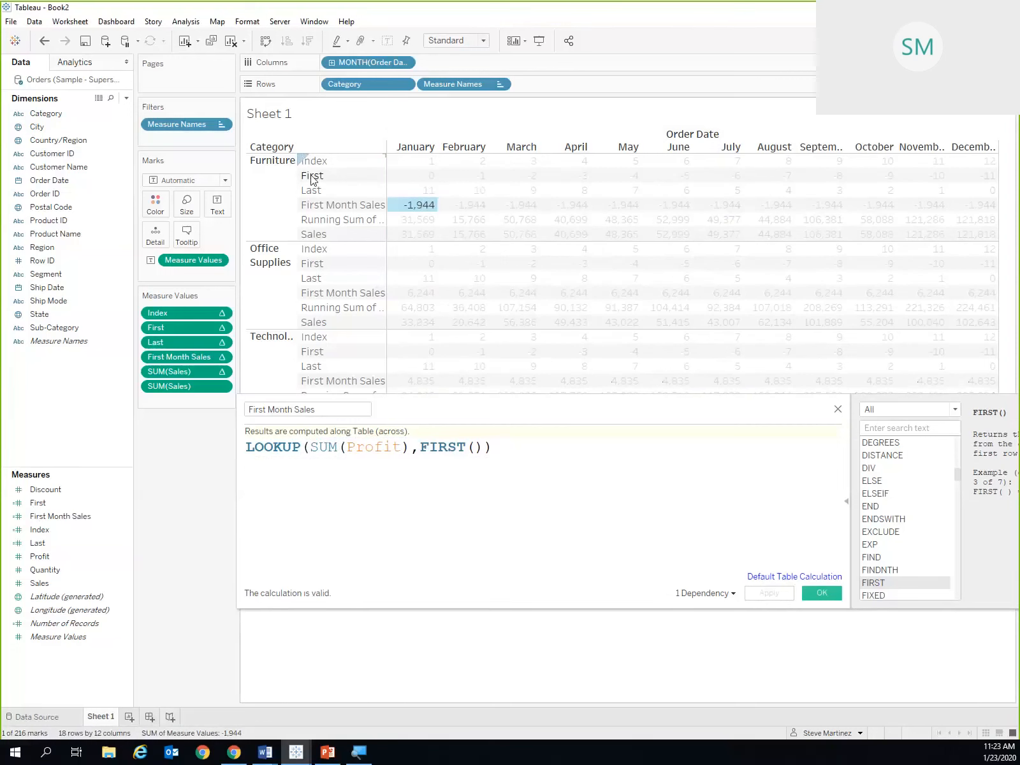
Change the formula back to LOOKUP(SUM([Sales]),FIRST()) and save the First Month Sales calculation.
click(403, 447)
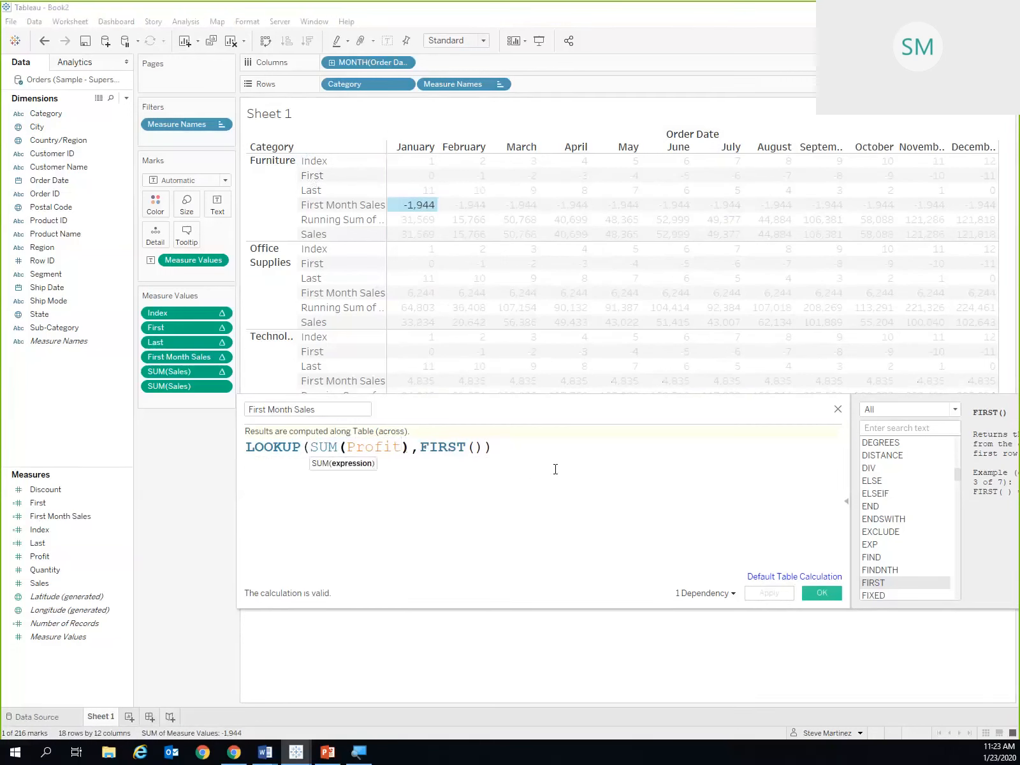
key(BackSpace)
key(BackSpace)
key(BackSpace)
key(BackSpace)
key(BackSpace)
key(BackSpace)
text(Sa)
key(Return)
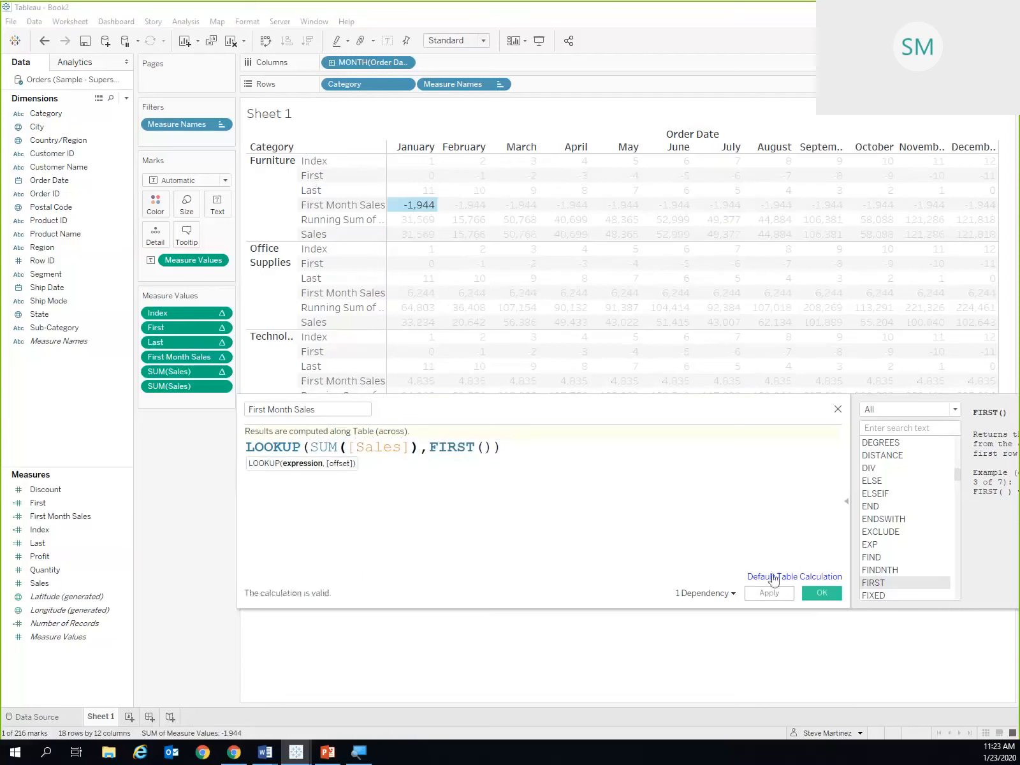
click(821, 593)
click(380, 523)
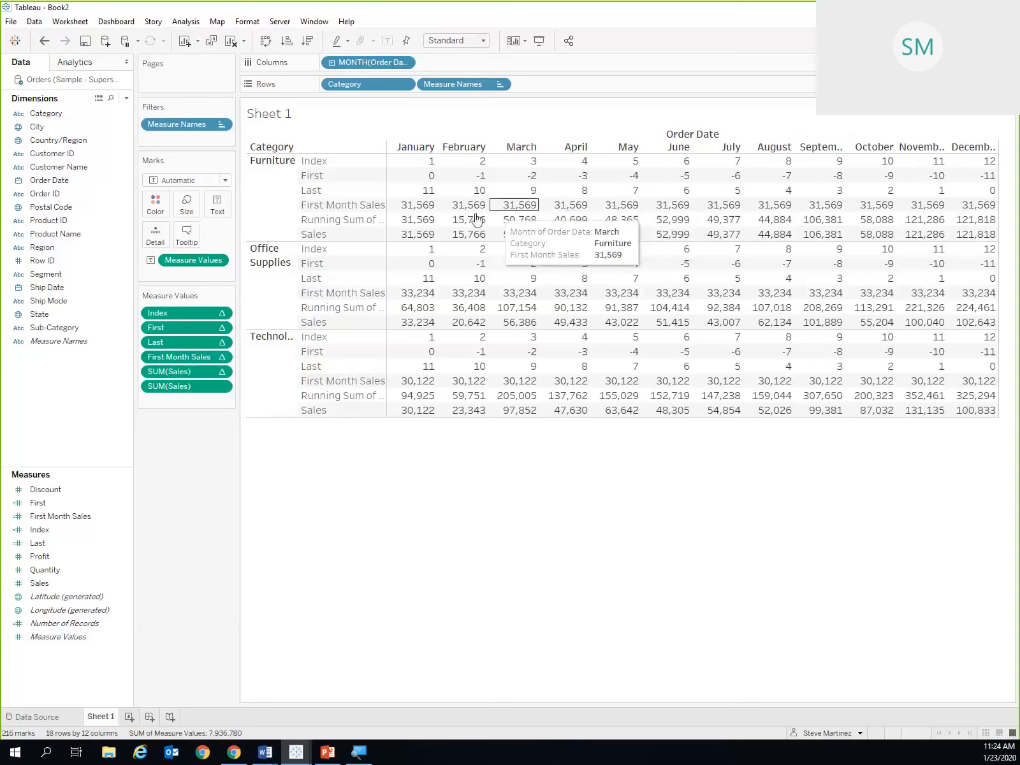
Start a new calculated field and insert the WINDOW_MAX function from the Table Calculation functions.
click(126, 98)
click(82, 109)
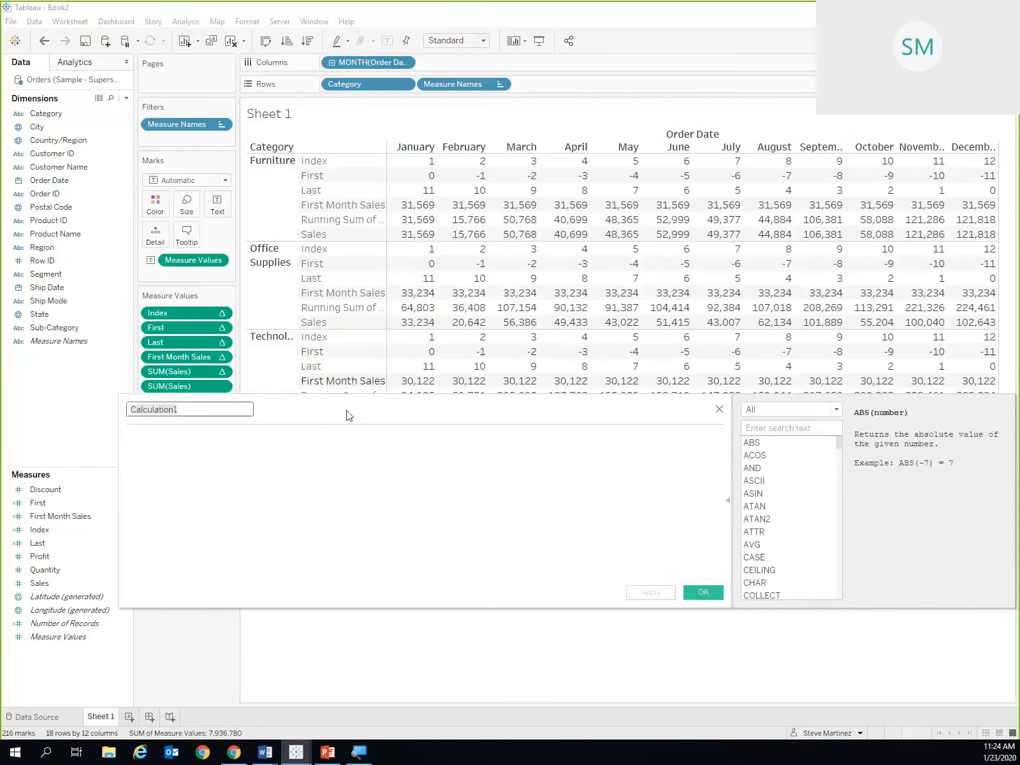
drag(346, 412, 391, 416)
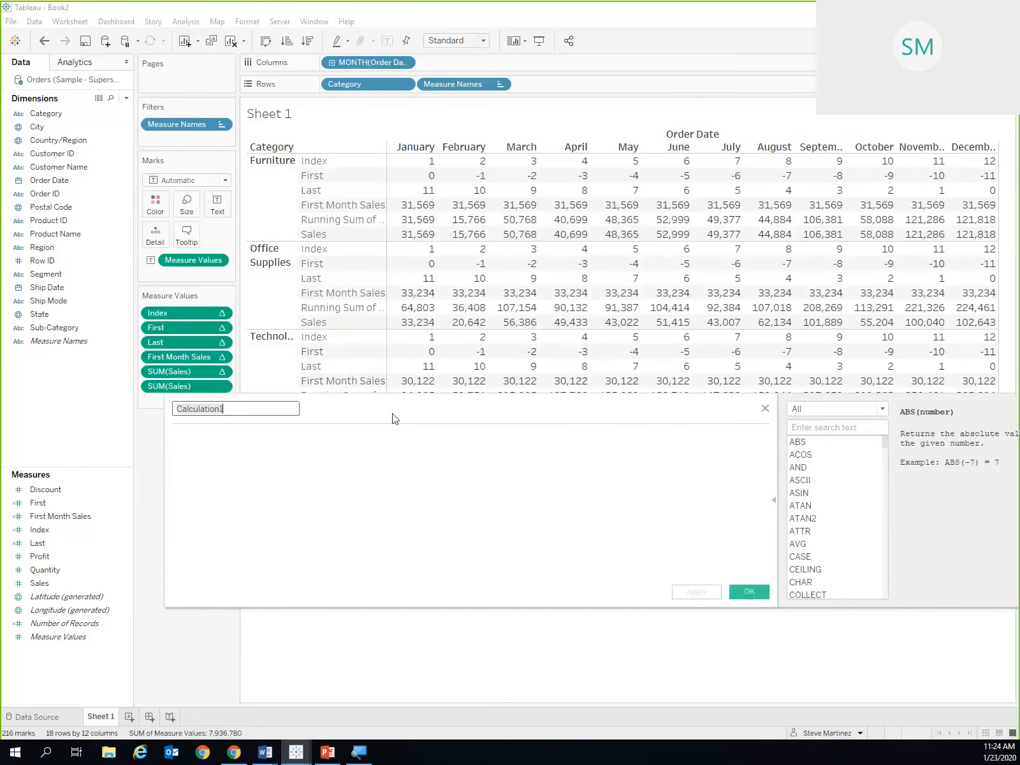
click(882, 409)
click(821, 510)
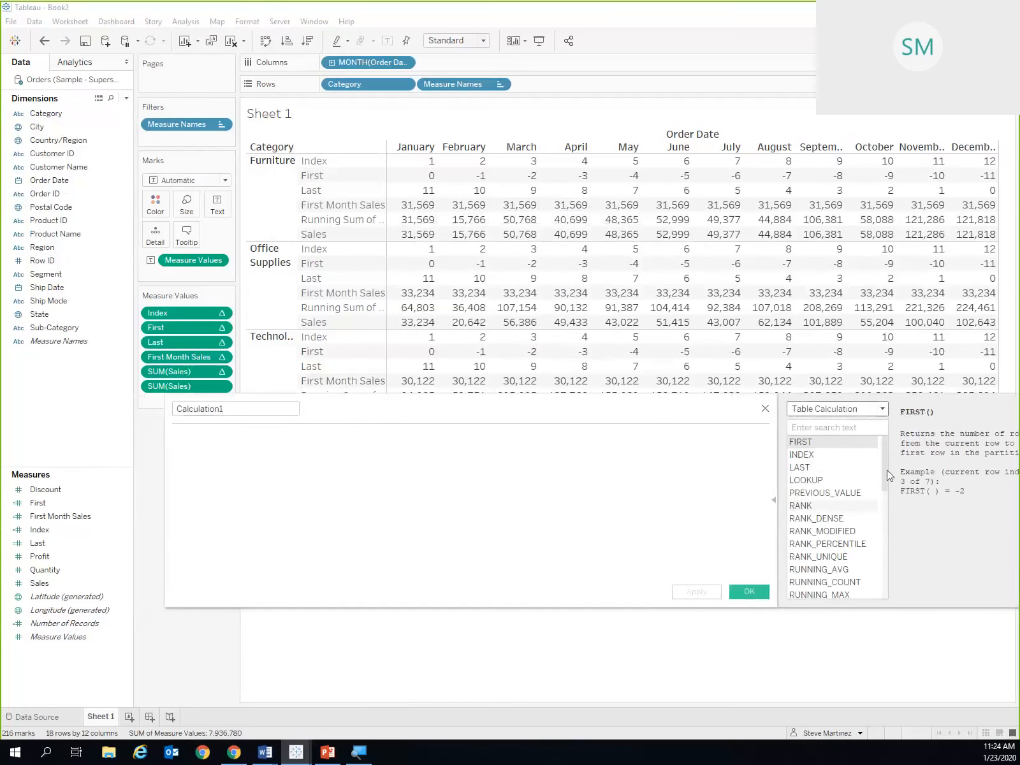
drag(885, 460, 876, 547)
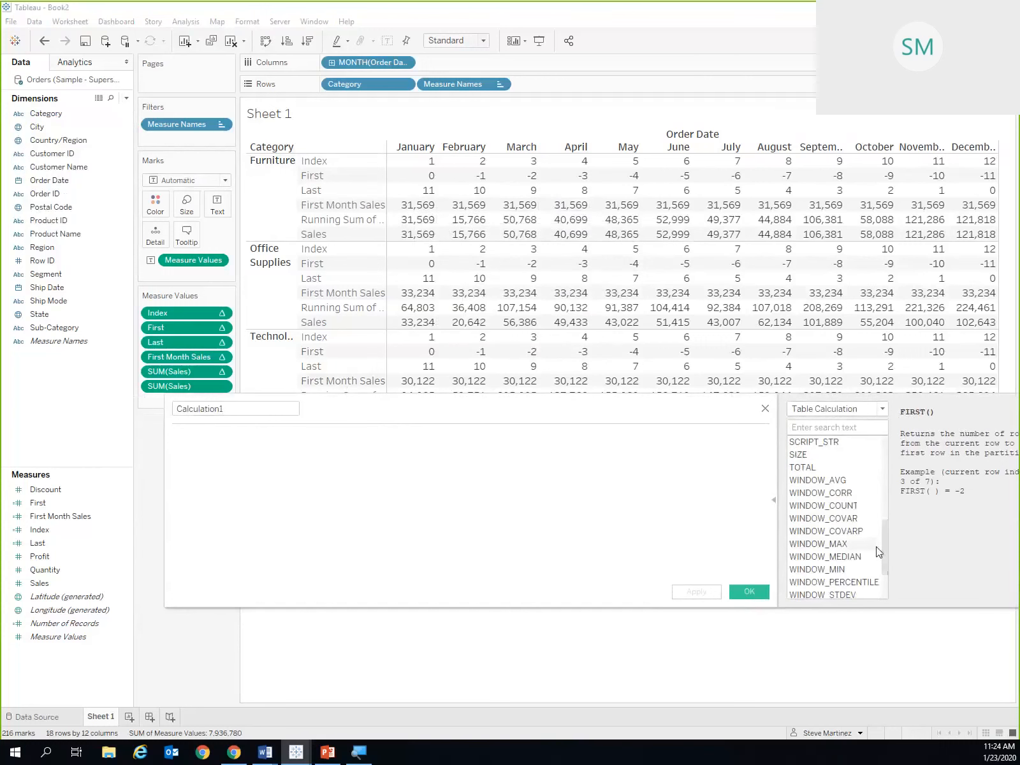
click(801, 545)
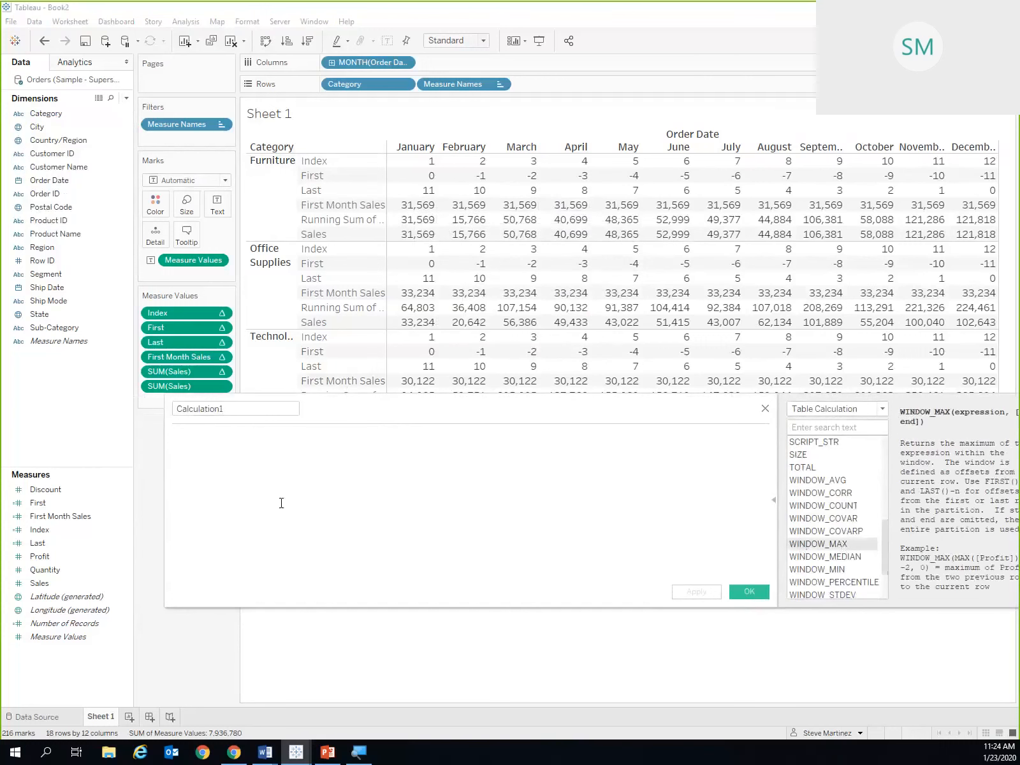
double_click(836, 545)
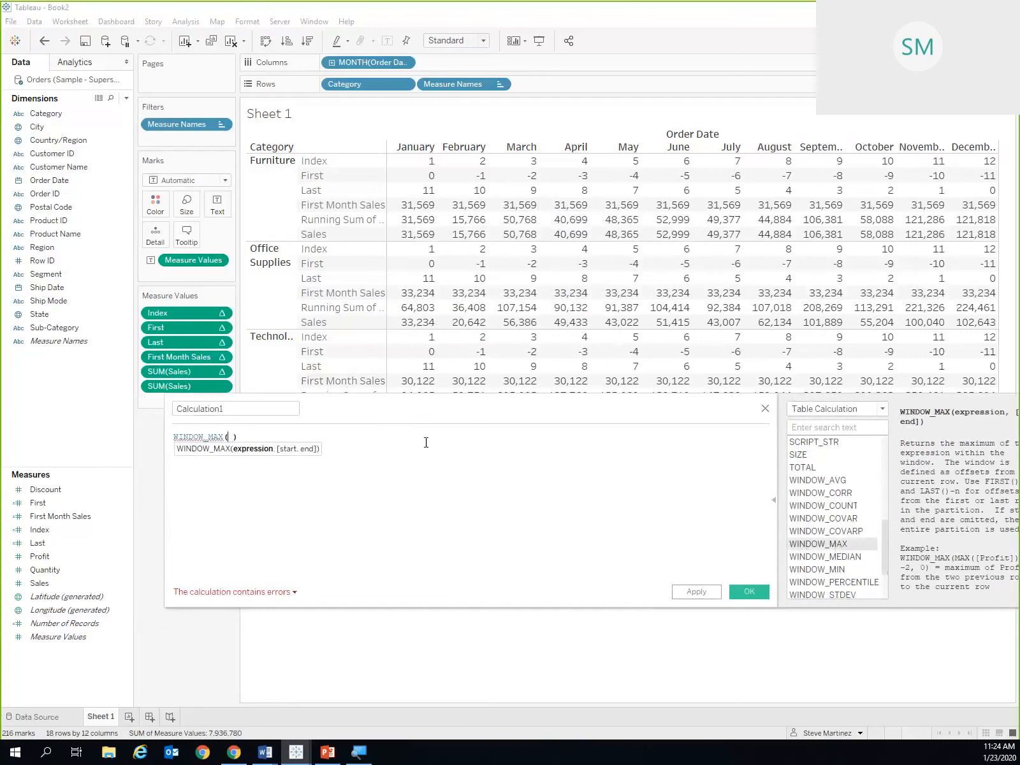
Complete the formula as WINDOW_MAX(SUM([Sales]),FIRST(),0 ).
text(SUM(Sa)
key(Return)
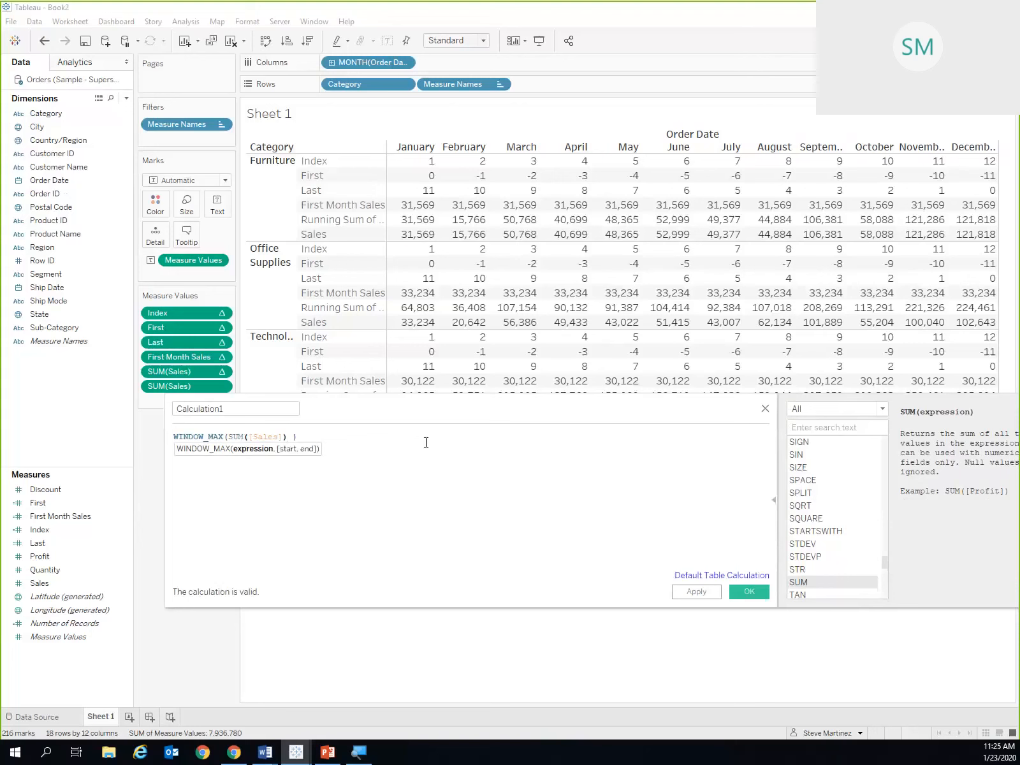
text(,)
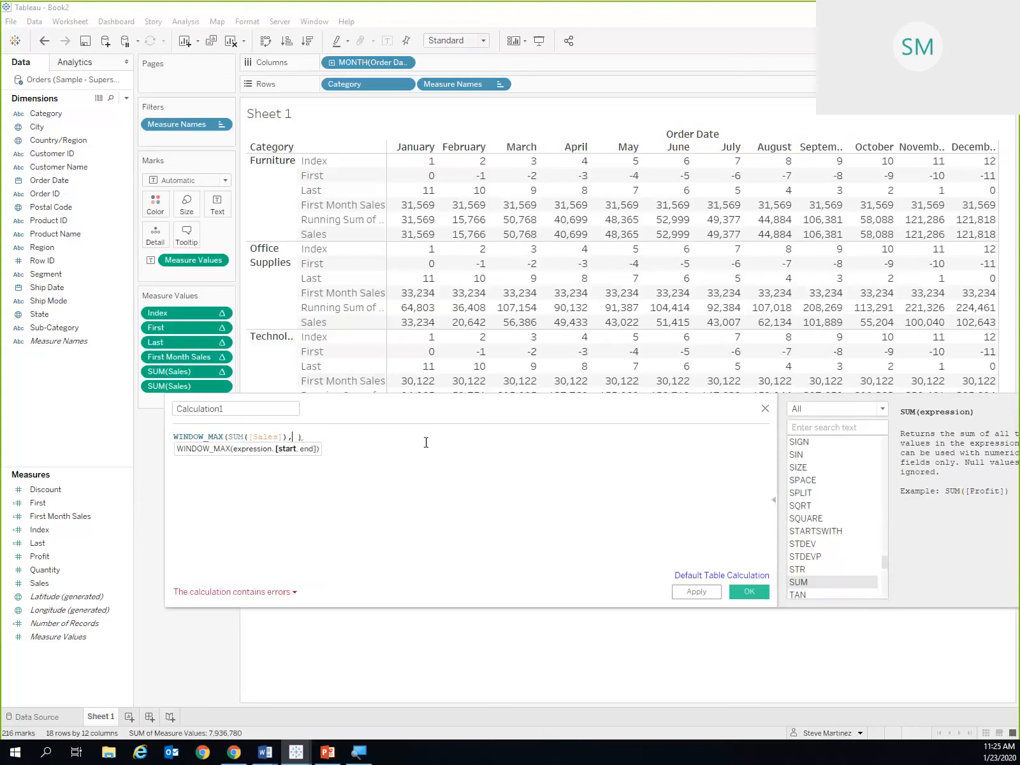
text(First)
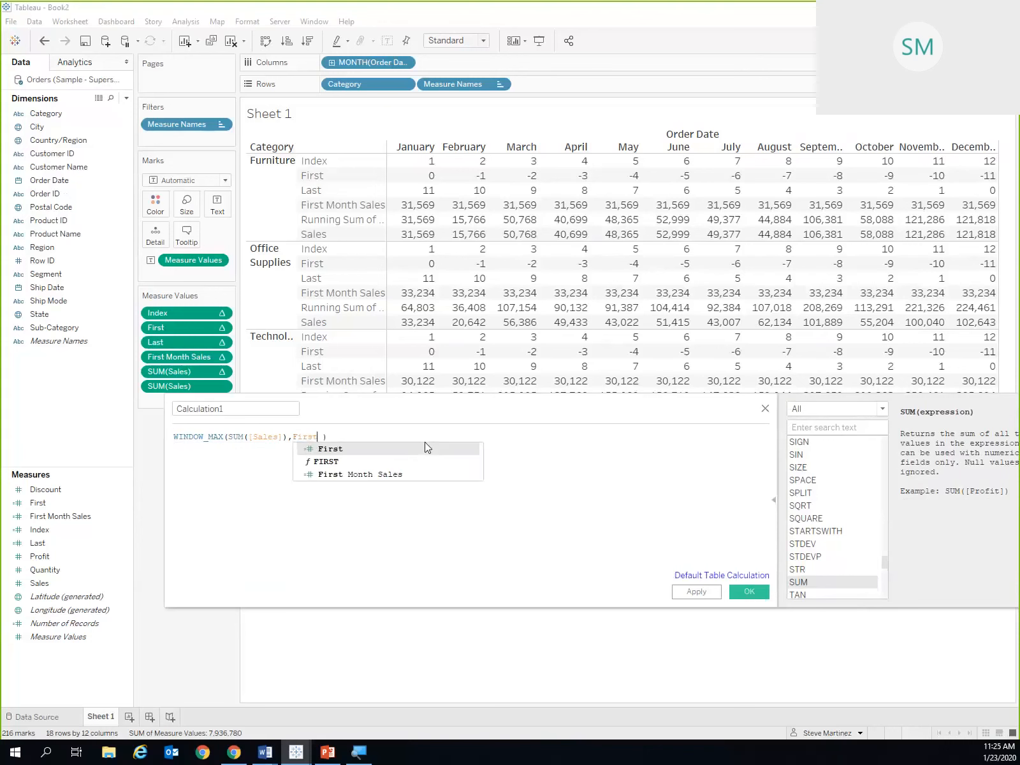
click(387, 461)
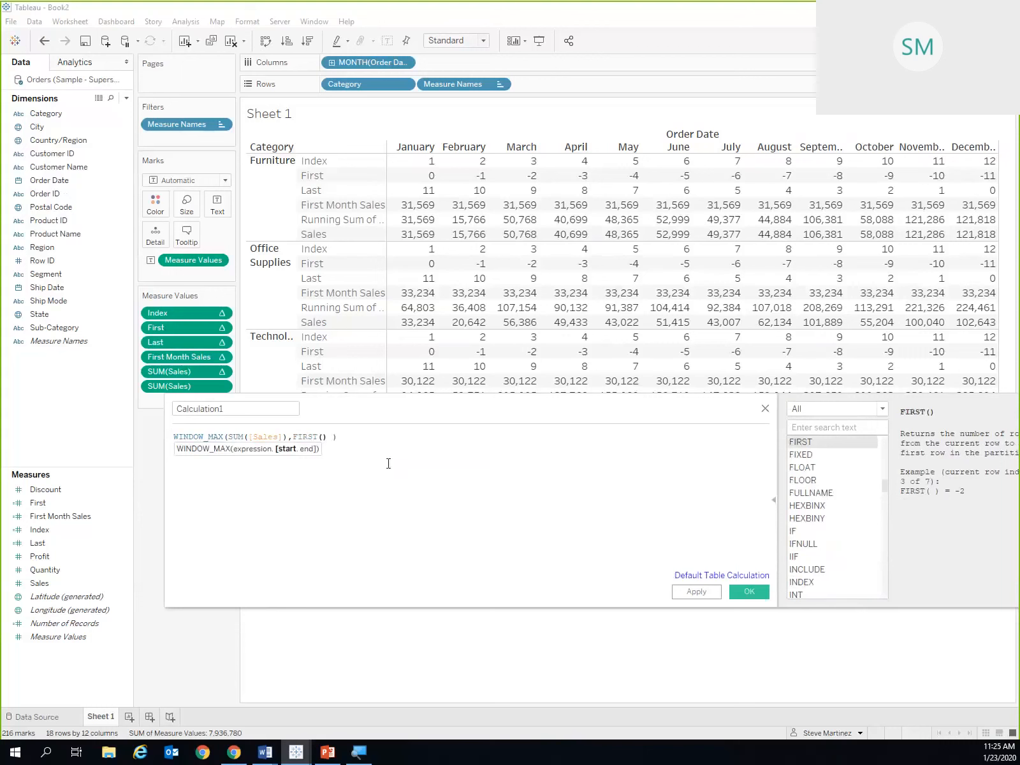
text(,0)
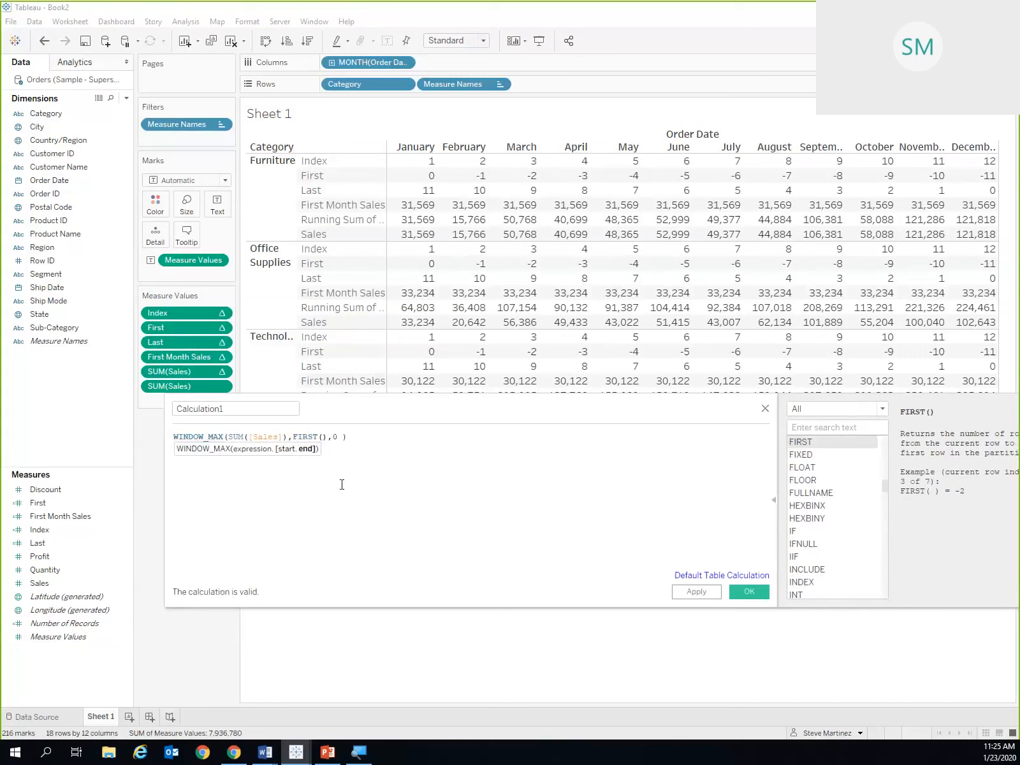
Save the calculation as Max Sales and replace the table's running sum measure with it.
click(245, 409)
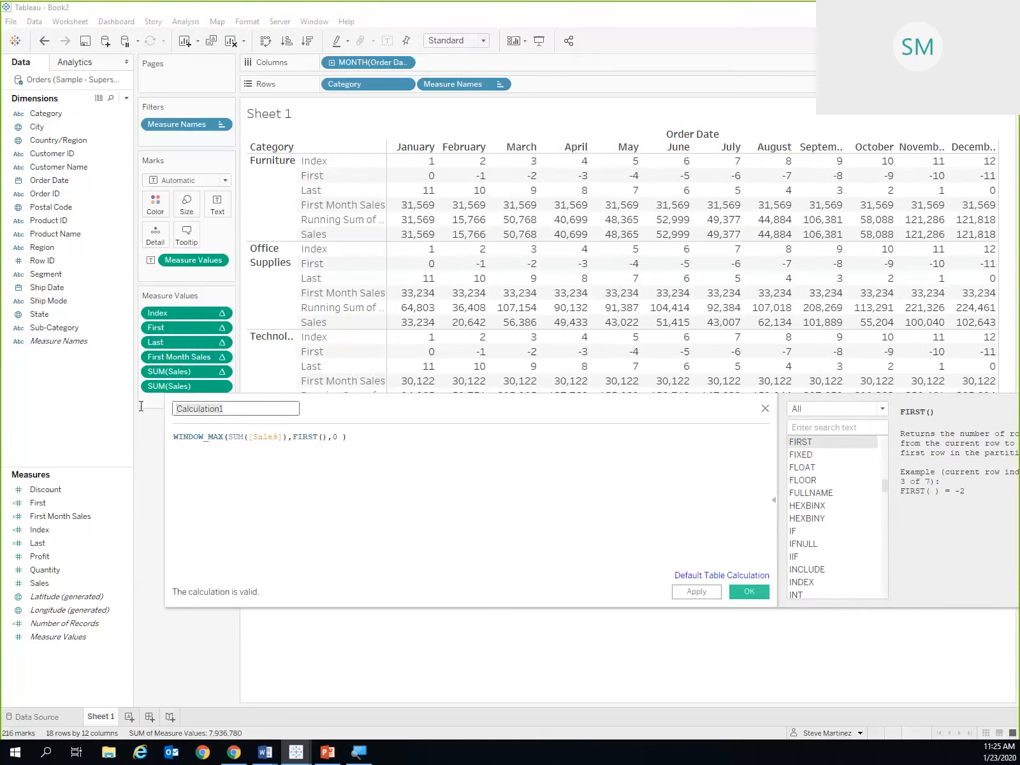
text(Max Sales)
click(221, 459)
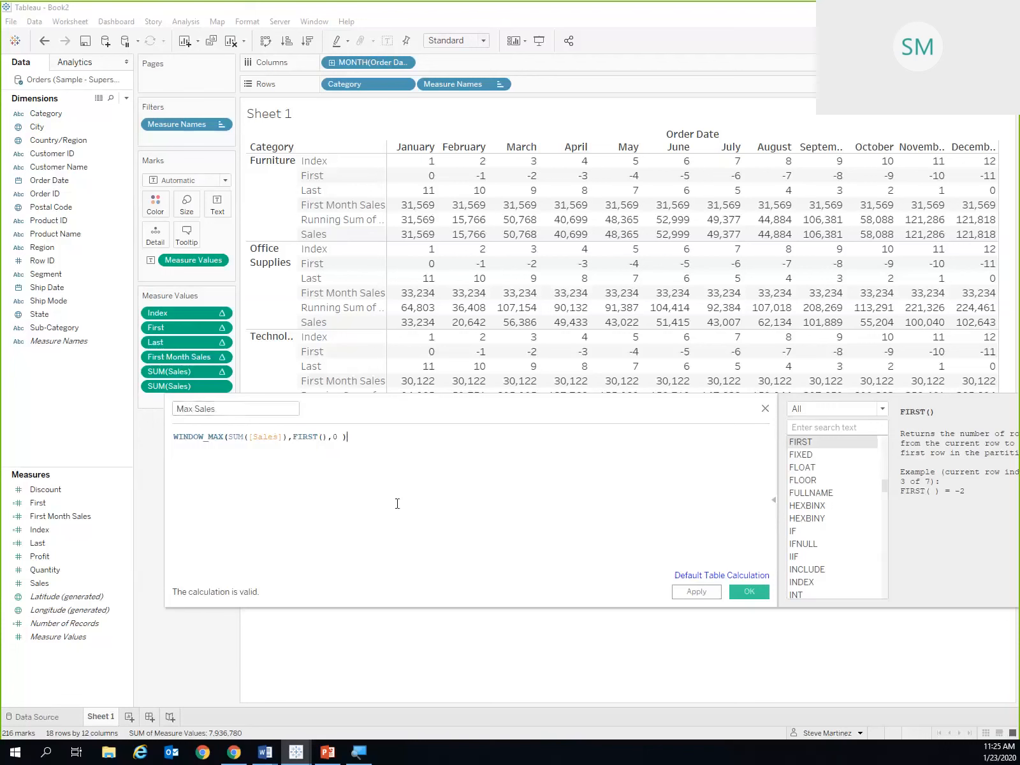
click(749, 591)
drag(46, 556, 170, 478)
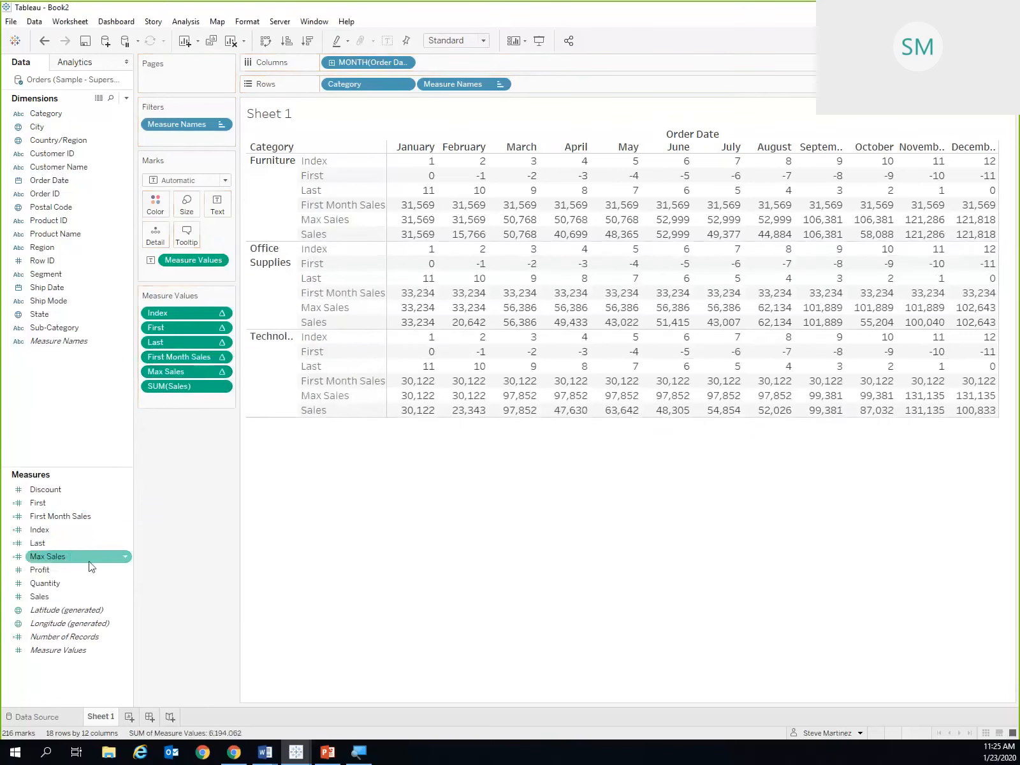
click(201, 592)
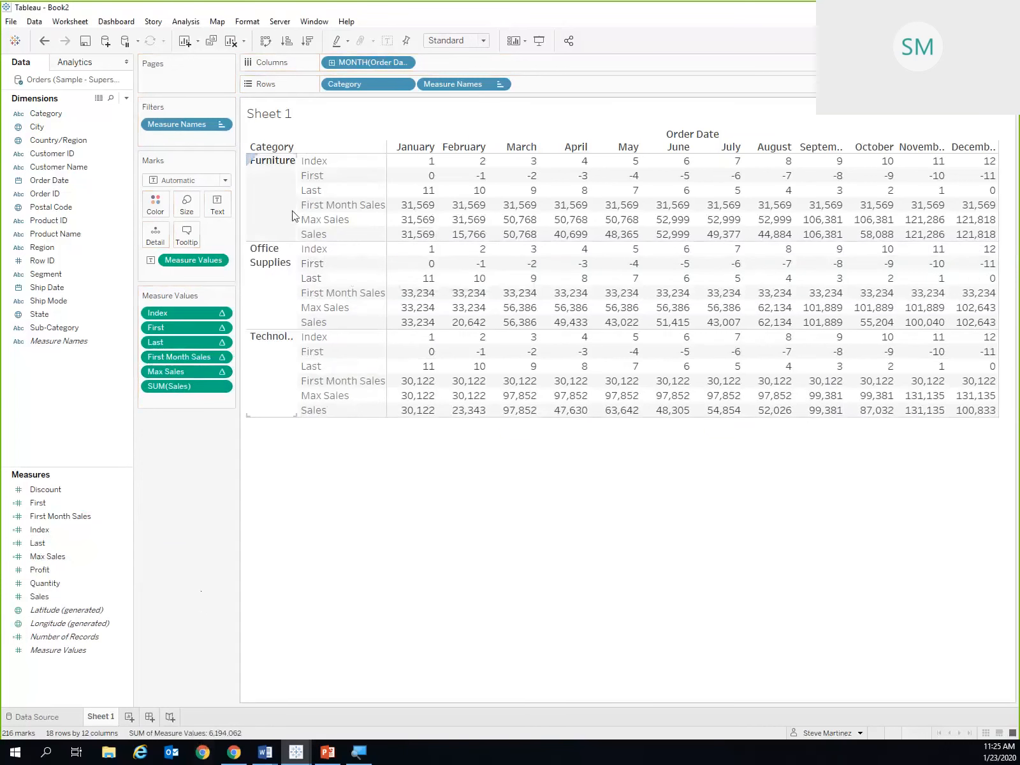
Highlight Furniture's Max Sales row and open the Max Sales calculation with its formula text enlarged.
click(314, 223)
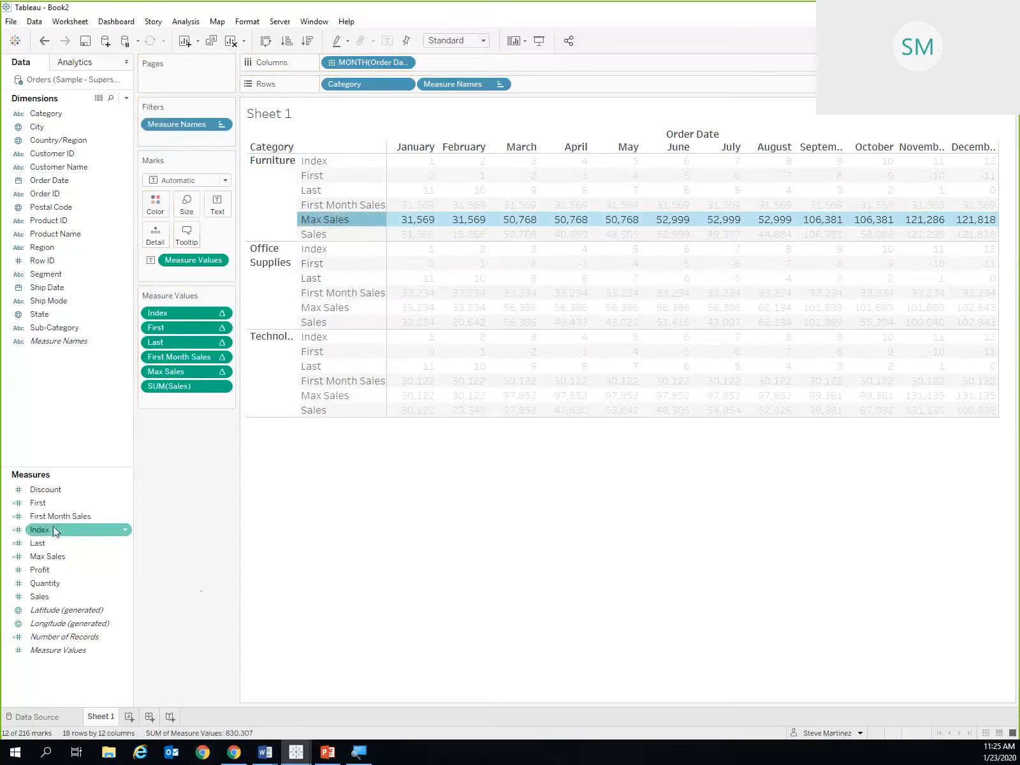
right_click(48, 558)
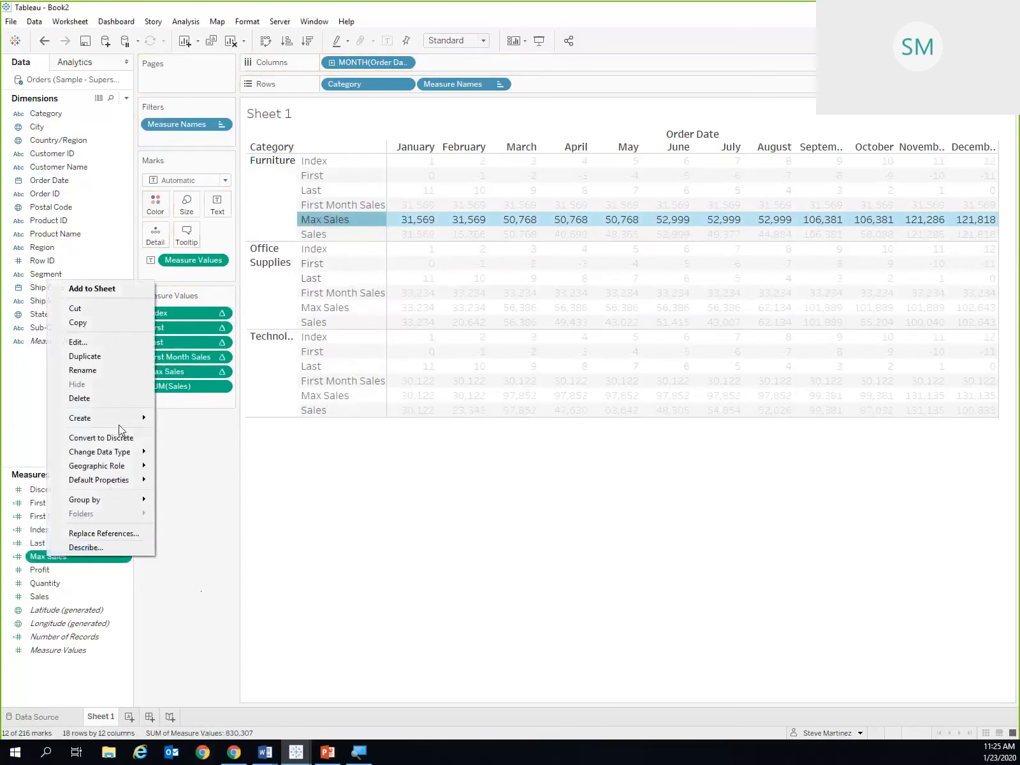
click(101, 343)
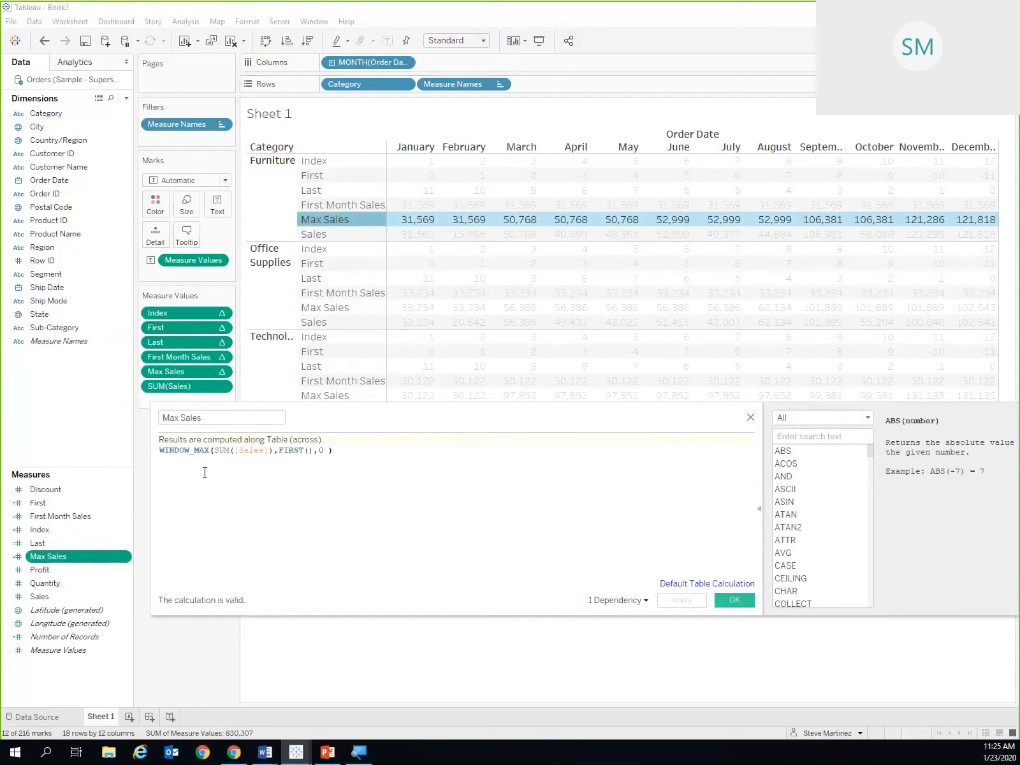
scroll(204, 471, up, 4)
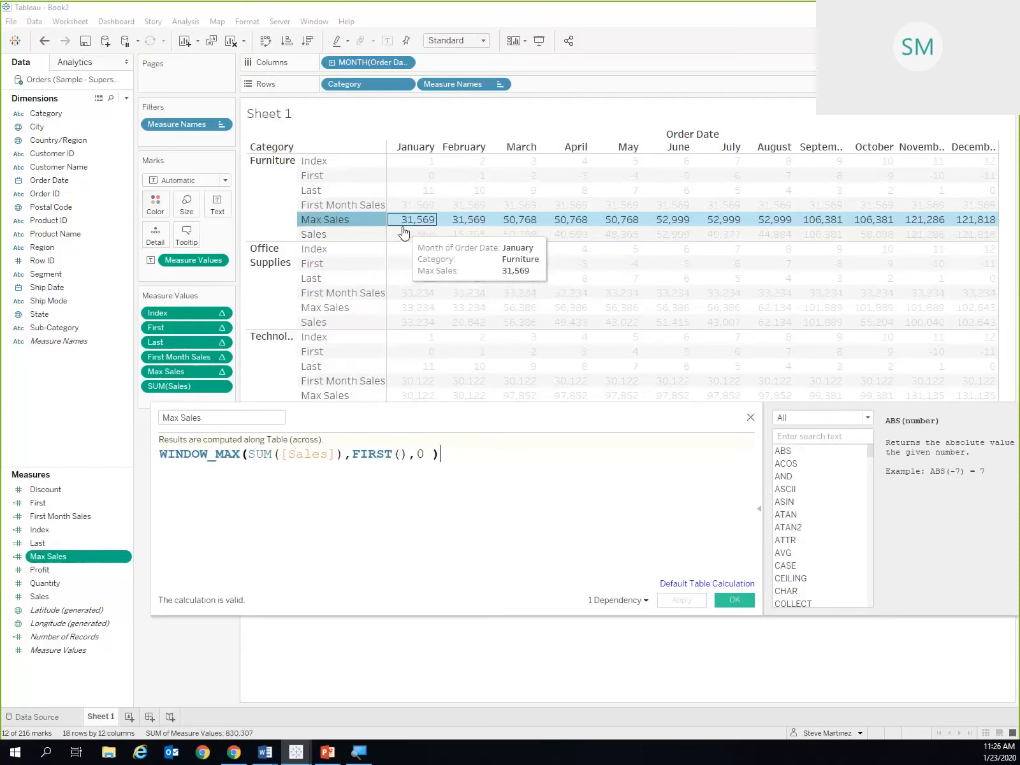
Select Furniture's January Max Sales value to examine it against the WINDOW_MAX formula.
mouse_move(404, 232)
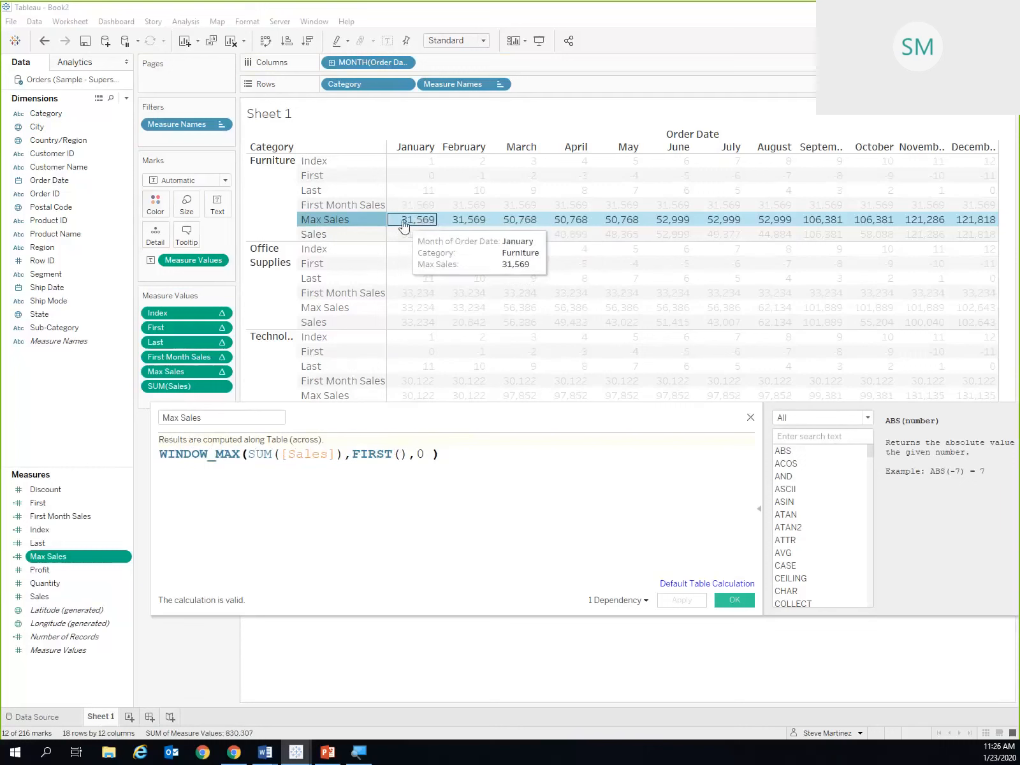
click(403, 223)
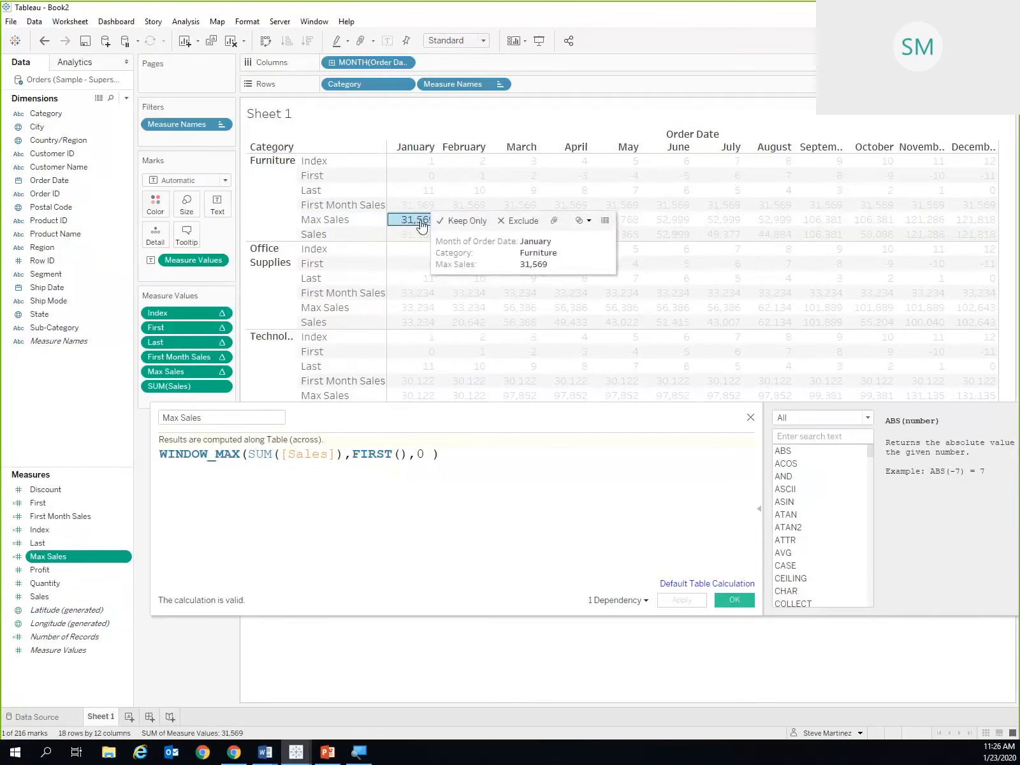
click(424, 222)
click(424, 222)
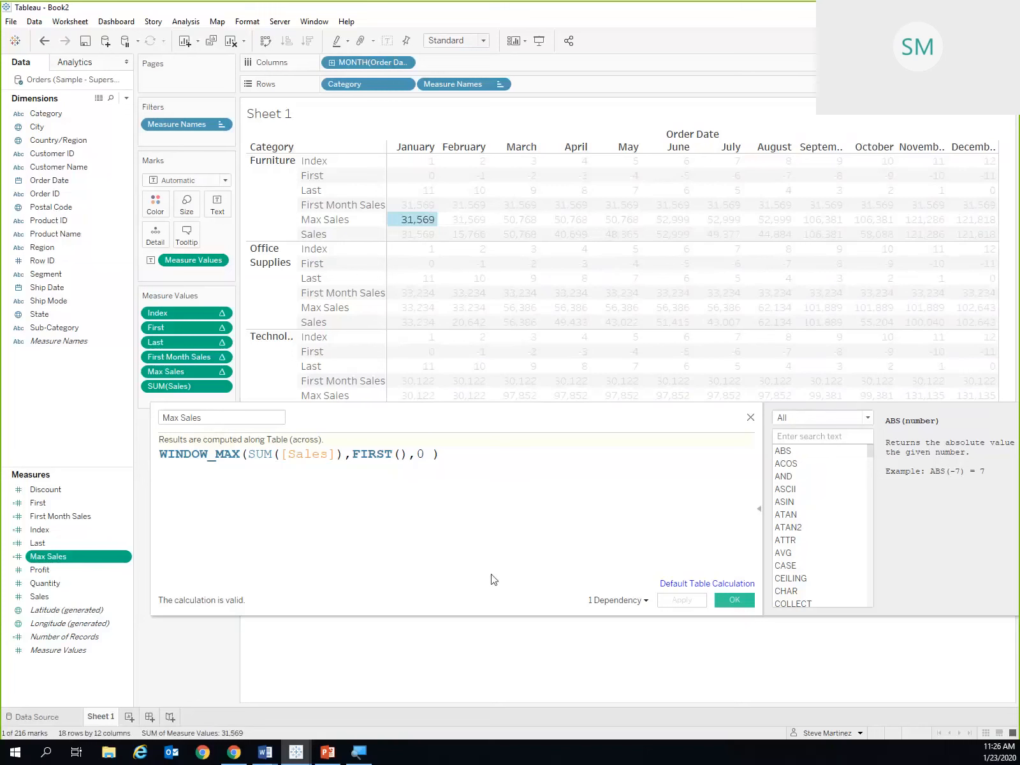
Compare Furniture's January and February Sales values with its Max Sales values for the same two months.
mouse_move(397, 234)
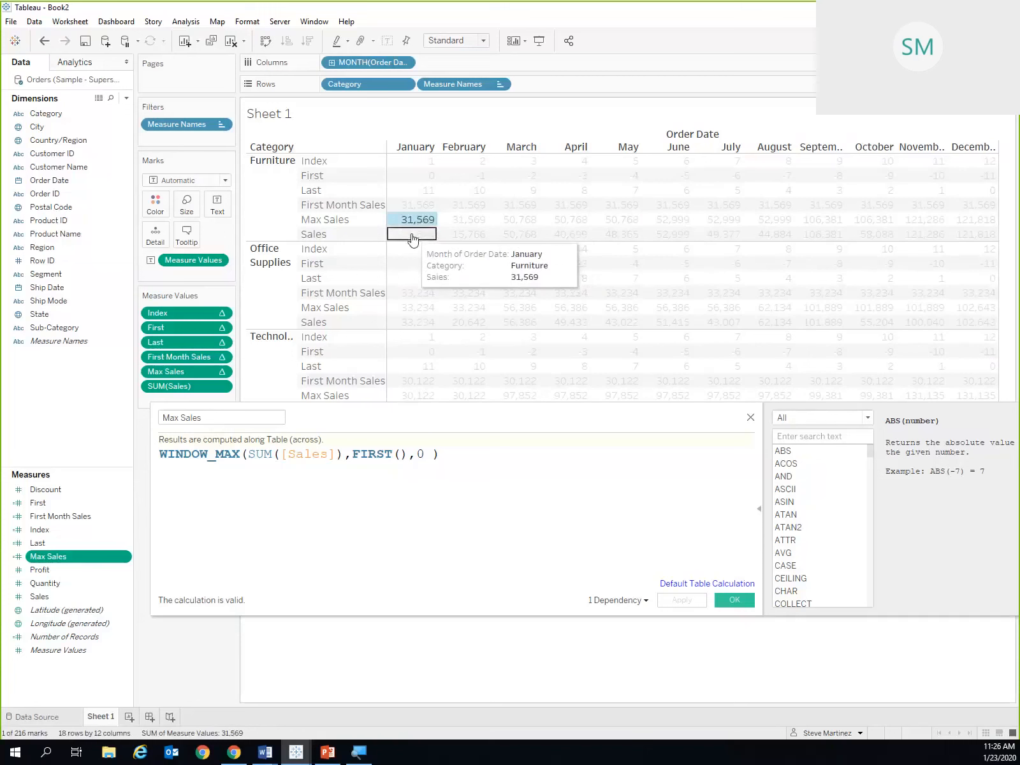
click(414, 234)
click(417, 219)
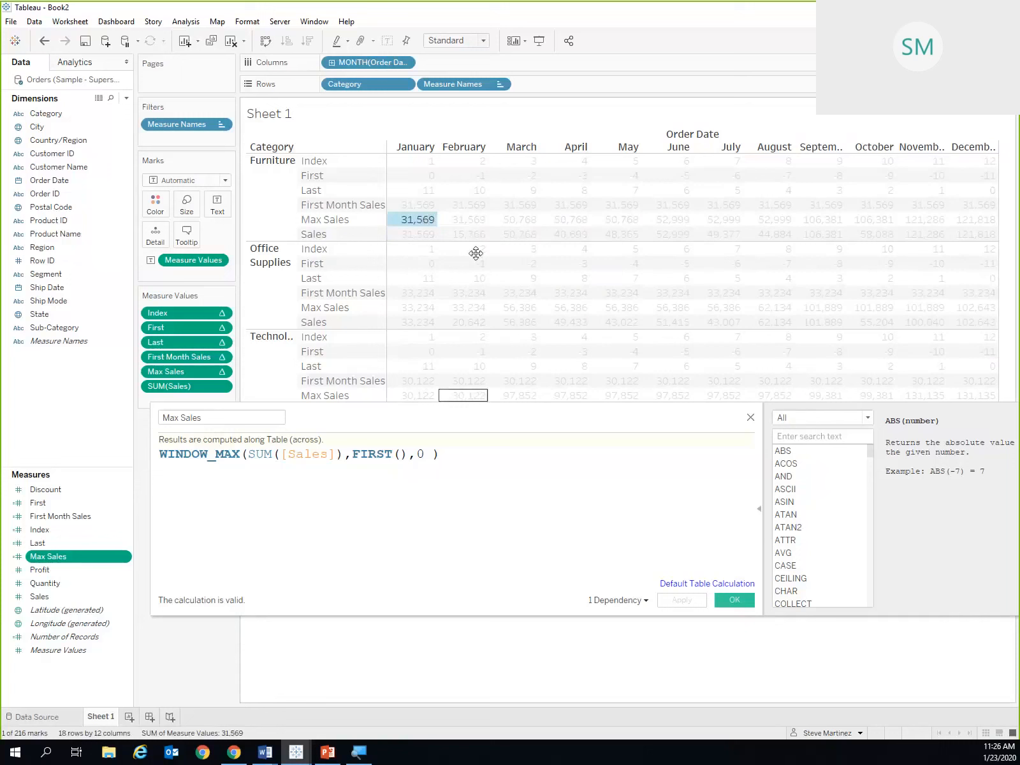
mouse_move(469, 237)
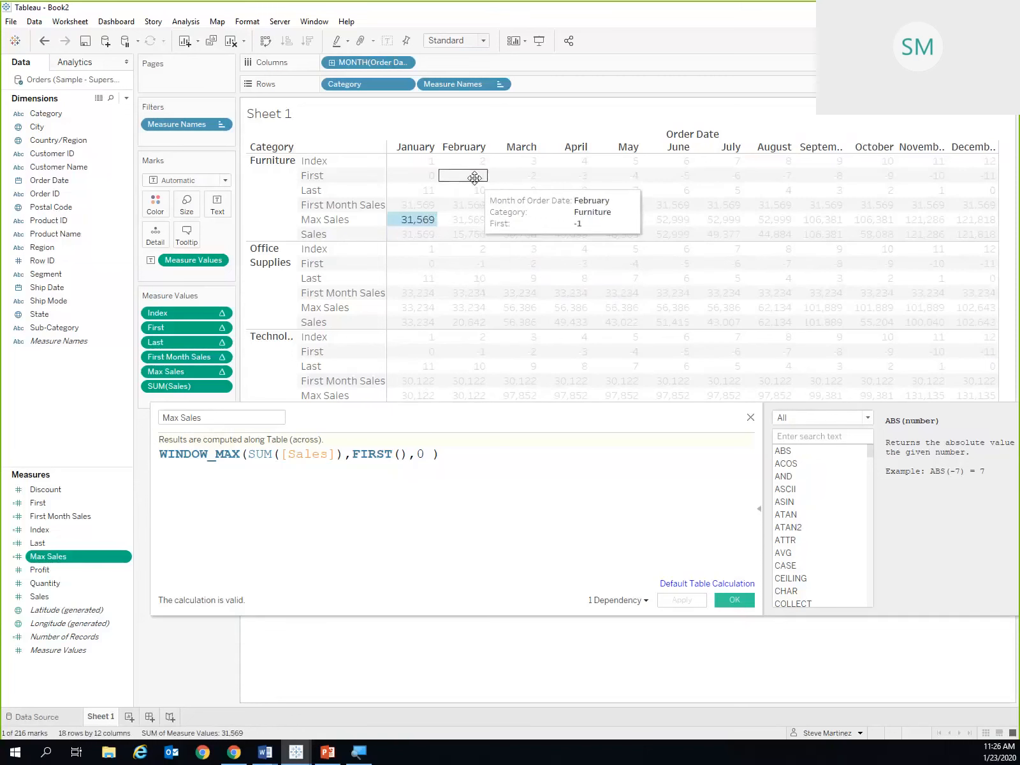
click(417, 234)
drag(407, 235, 462, 237)
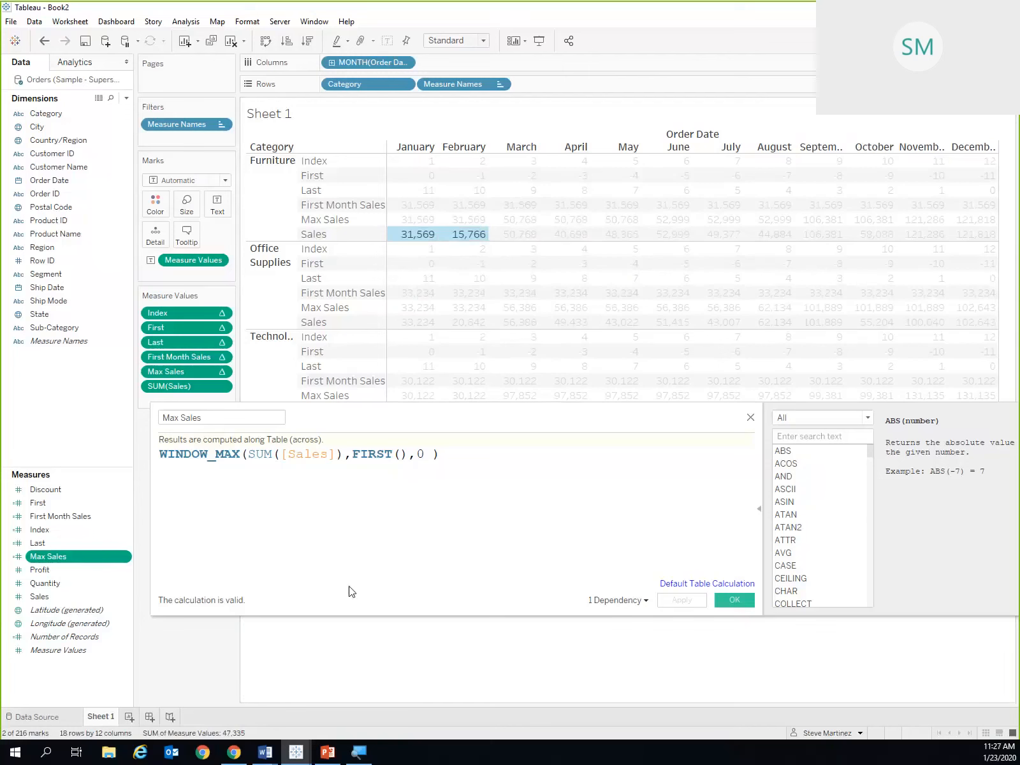
click(450, 220)
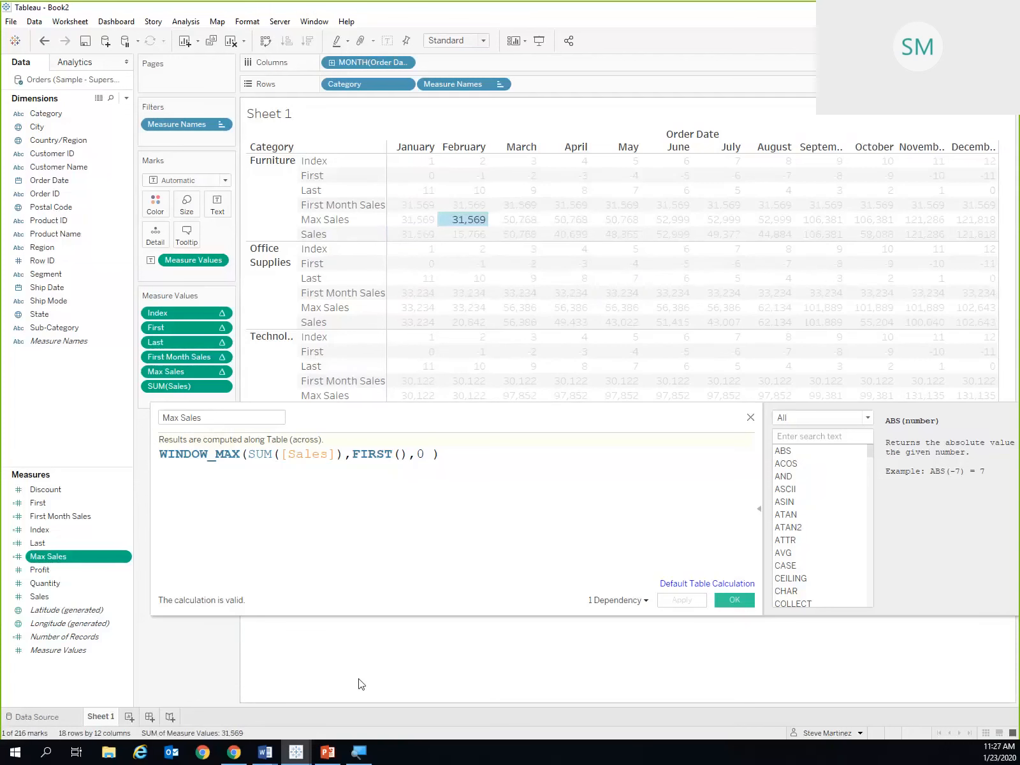
Compare Furniture's Sales from January through March with its March Max Sales value, and close the Max Sales calculation.
mouse_move(516, 223)
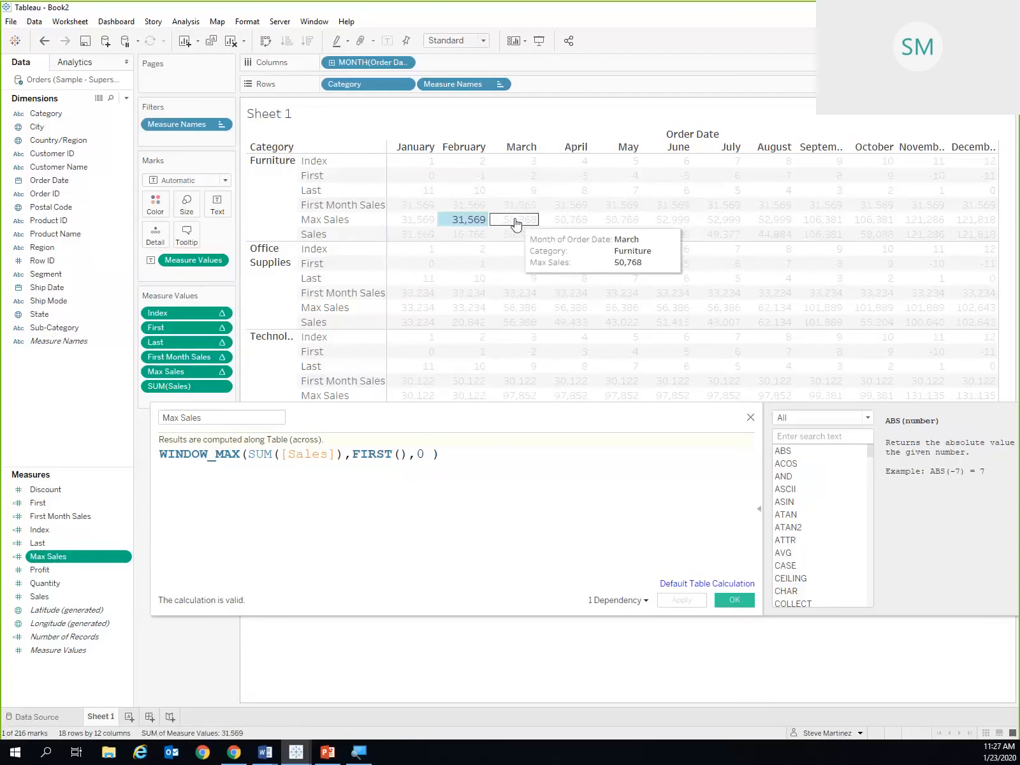
click(527, 183)
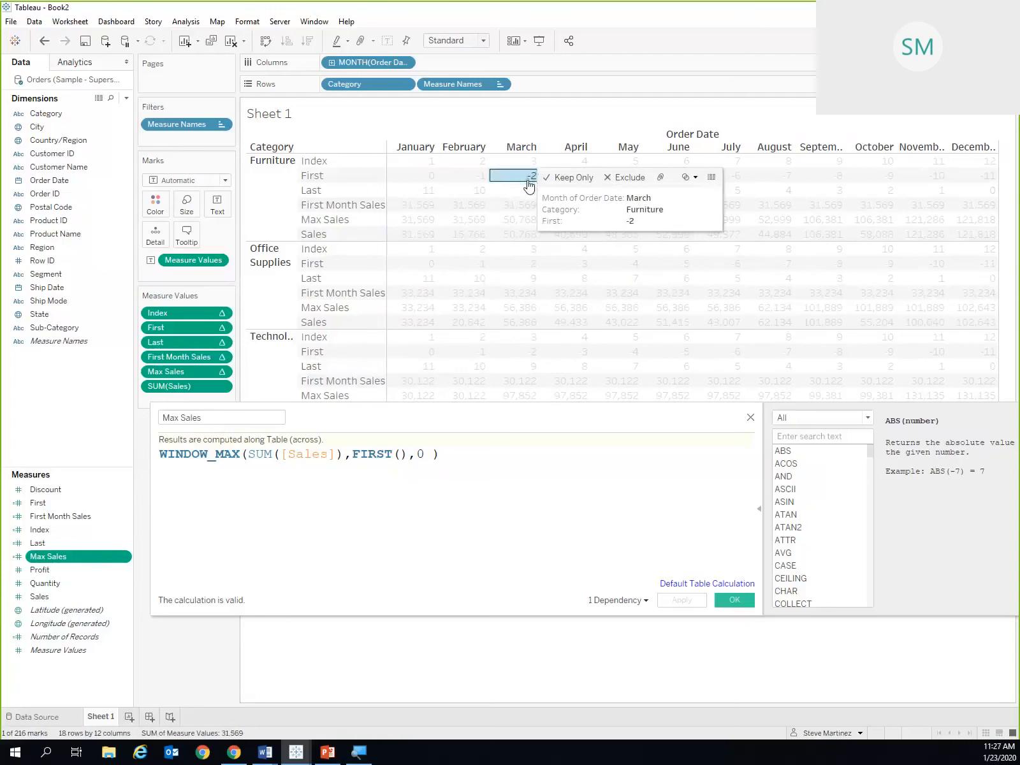
click(517, 235)
click(471, 234)
click(418, 236)
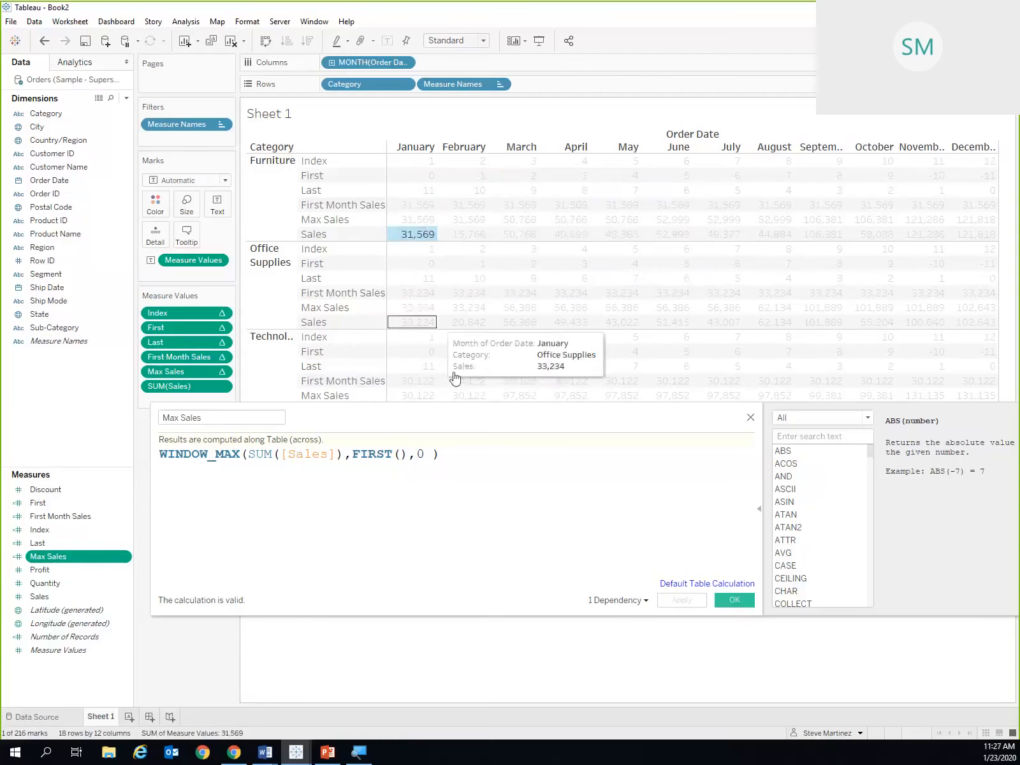
drag(425, 235, 508, 238)
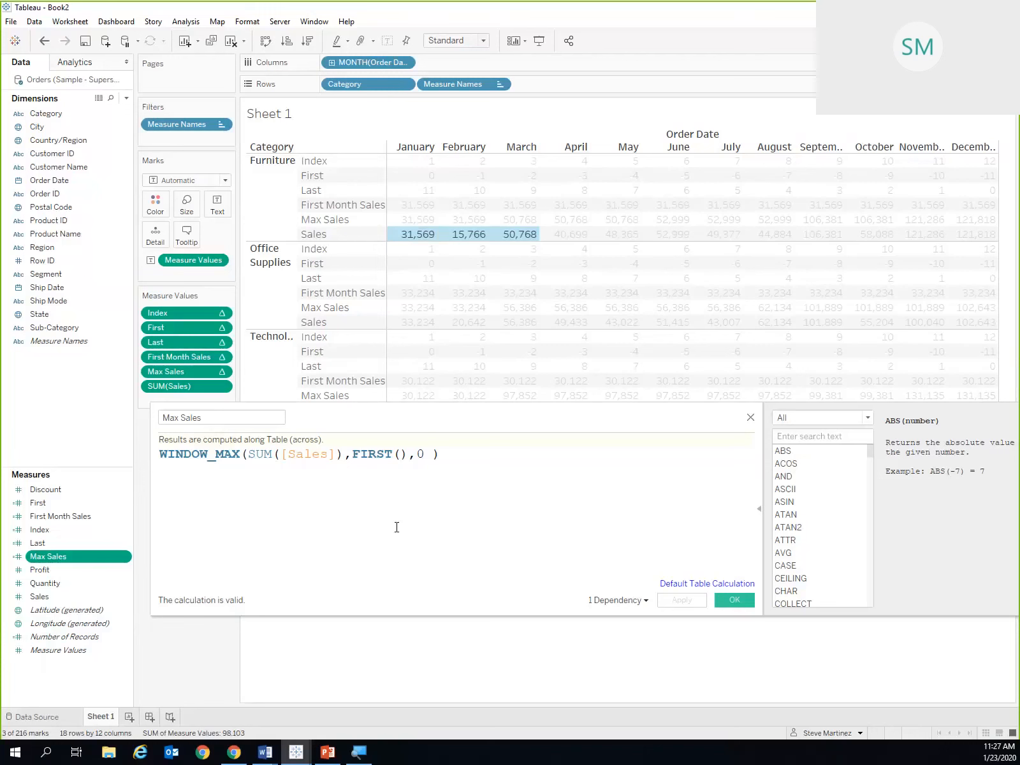
mouse_move(521, 236)
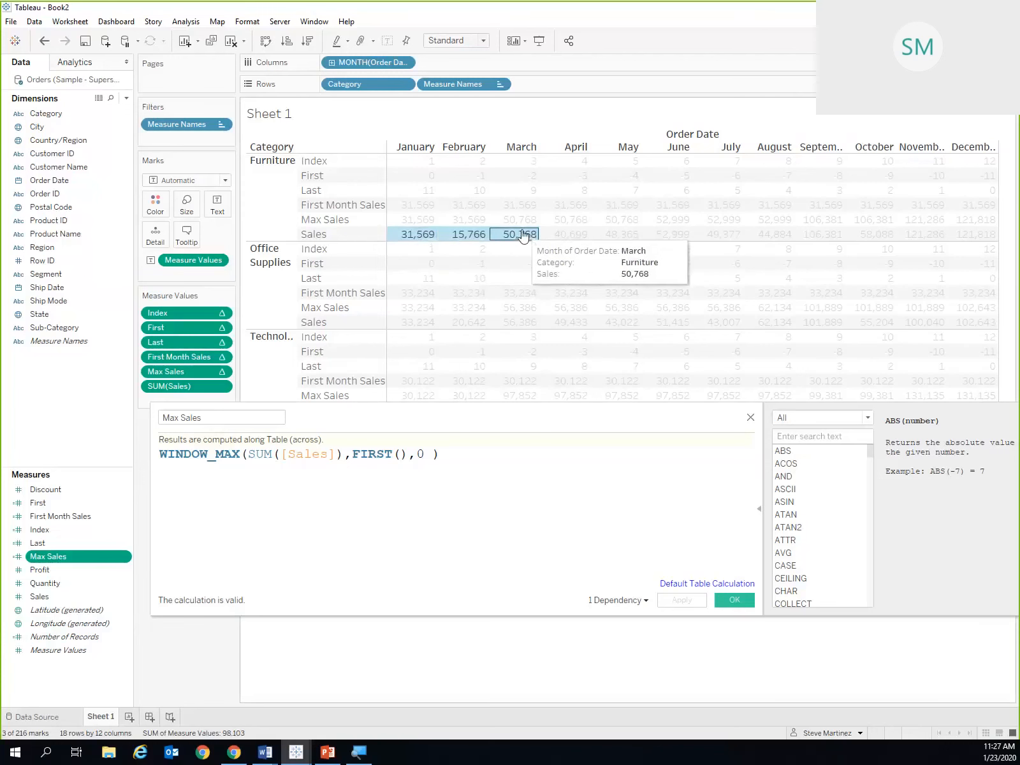
click(519, 220)
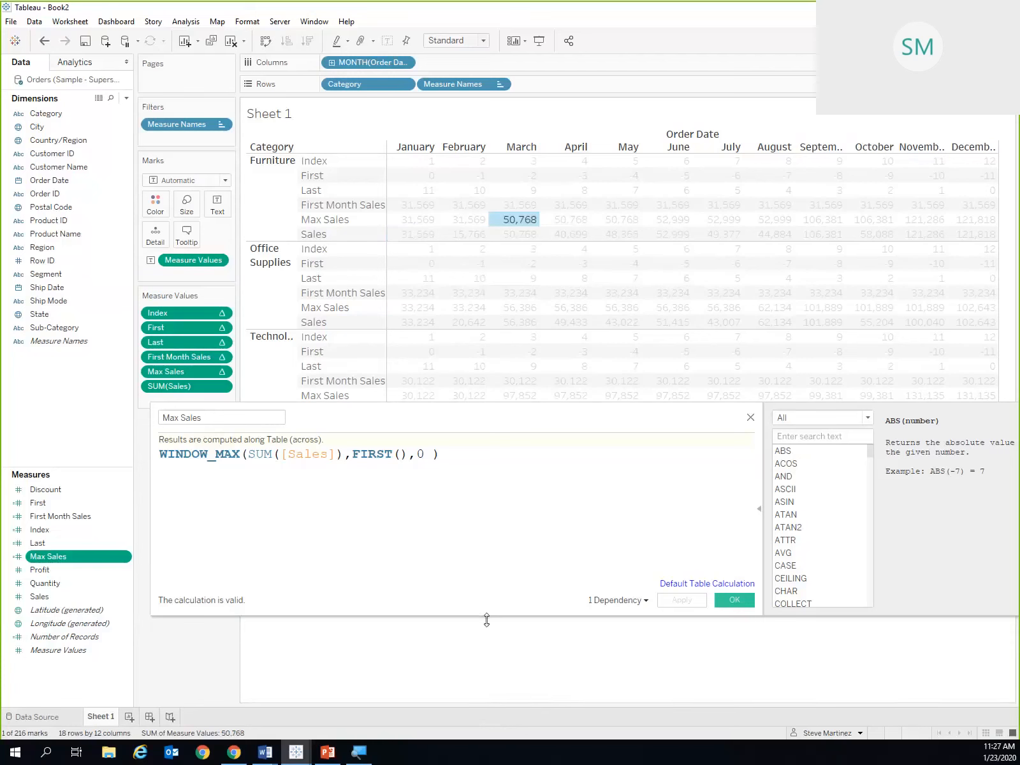
click(733, 600)
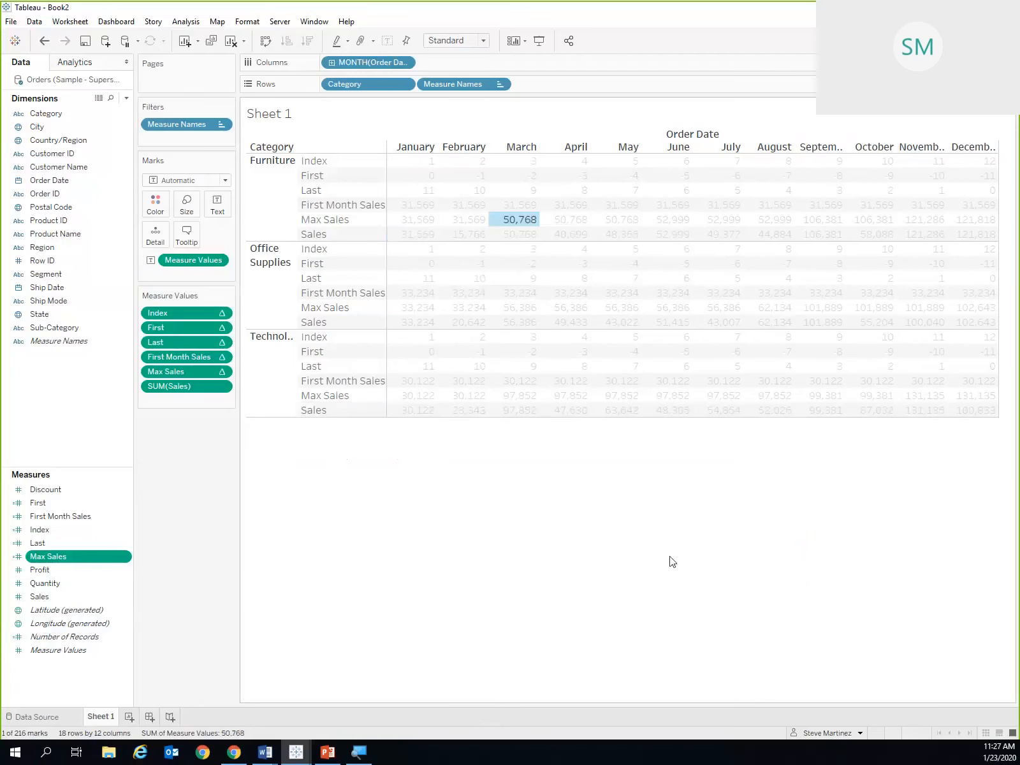
Create a new worksheet with a line chart of Sales by month of Order Date.
click(127, 716)
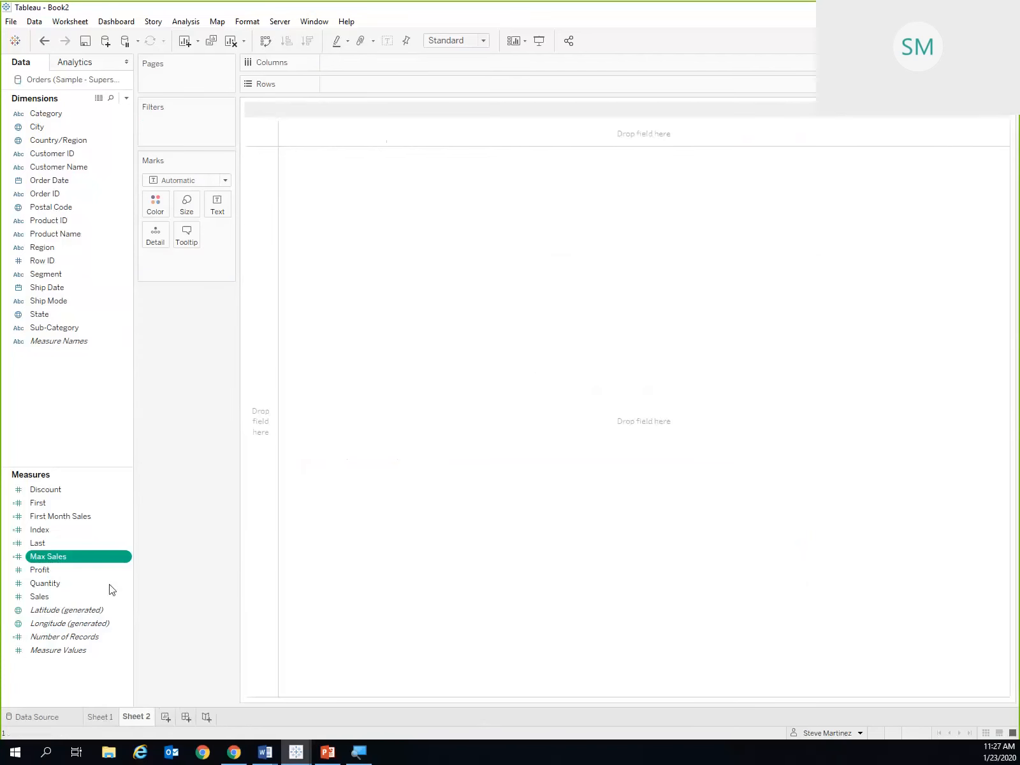
drag(57, 180, 348, 71)
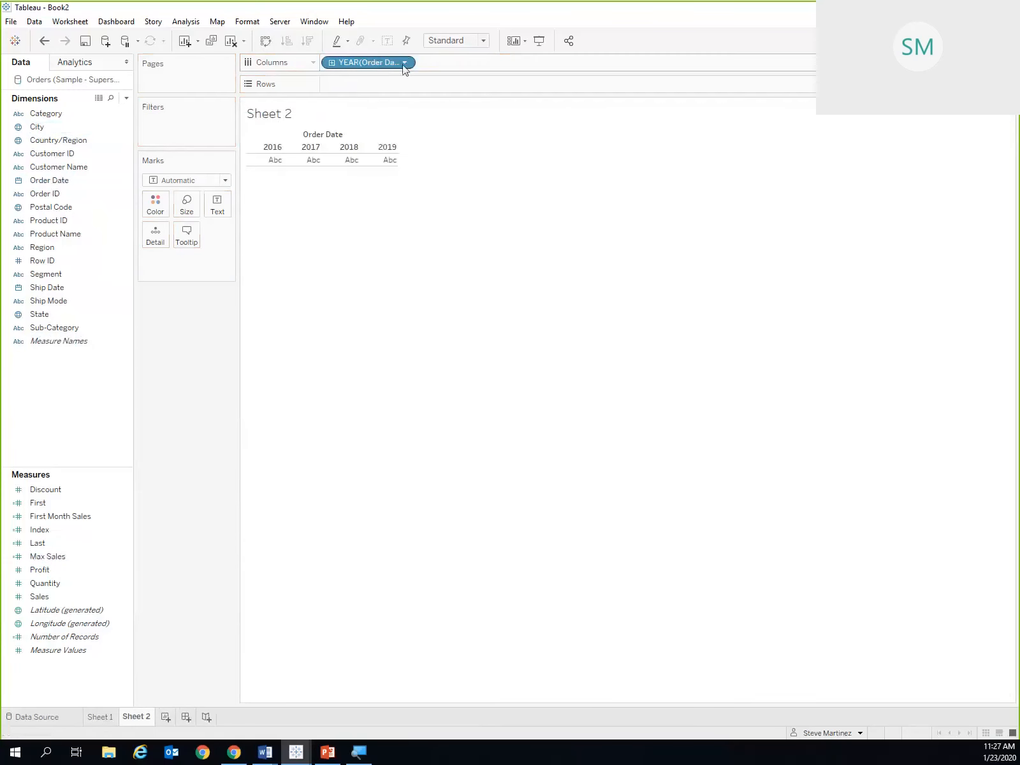
click(404, 62)
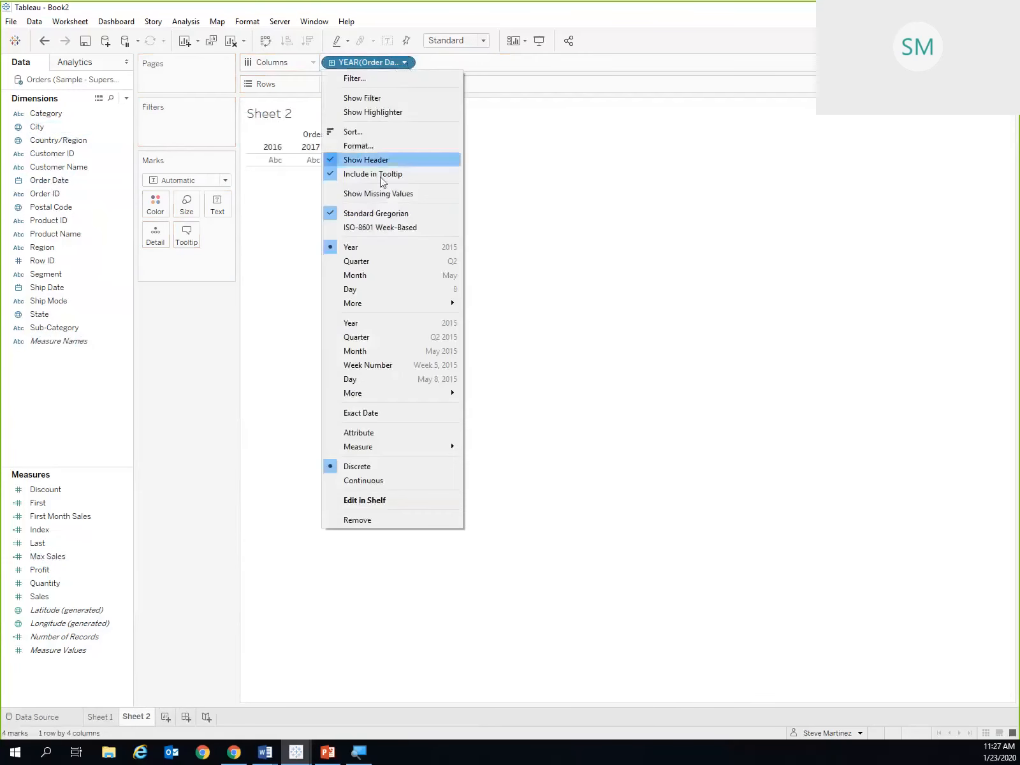
click(375, 275)
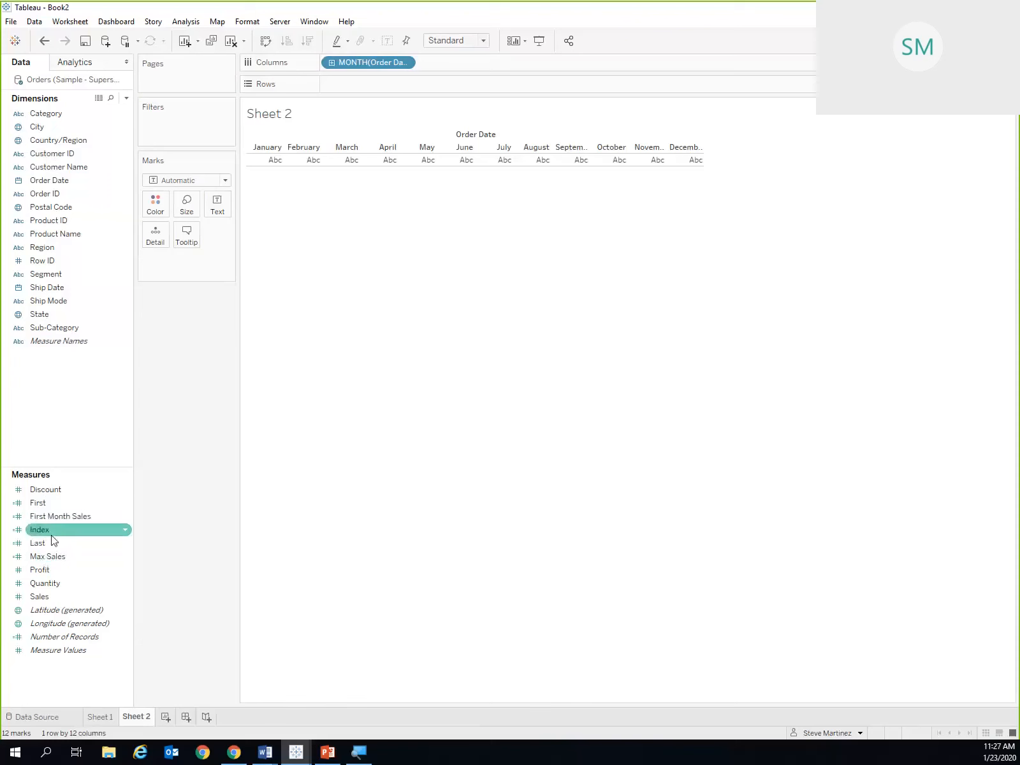
drag(48, 597, 406, 85)
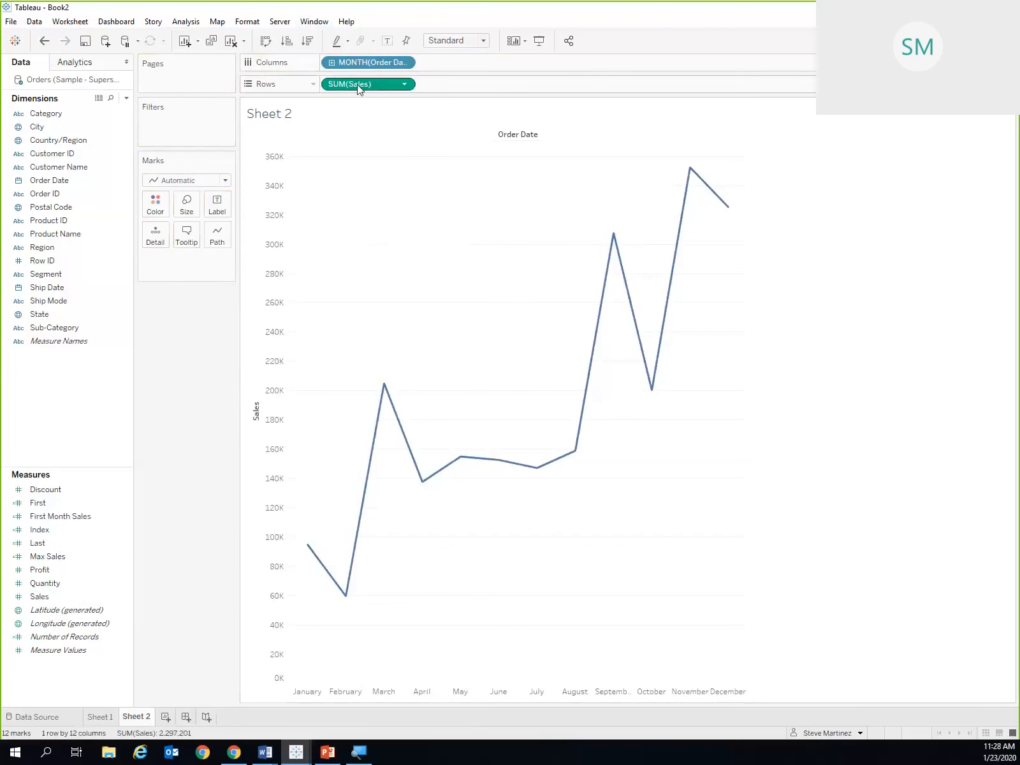
Create a calculated field named Is Max? with the formula SUM([Sales])= [Max Sales], enlarging the formula text before saving it.
click(127, 99)
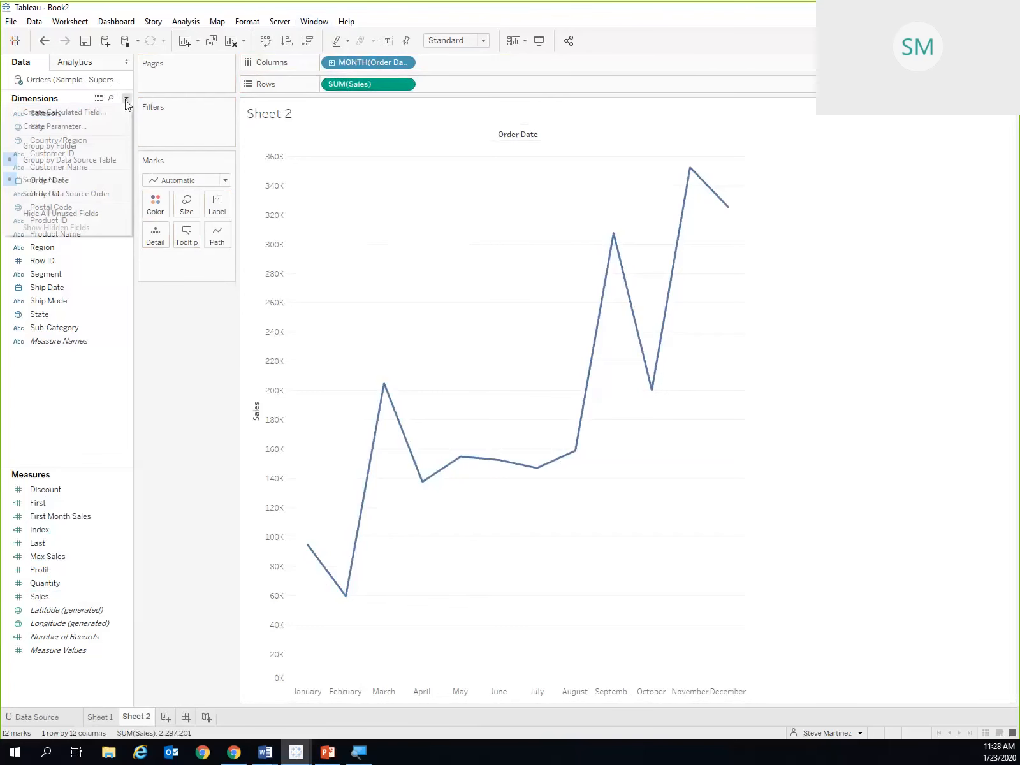
click(92, 112)
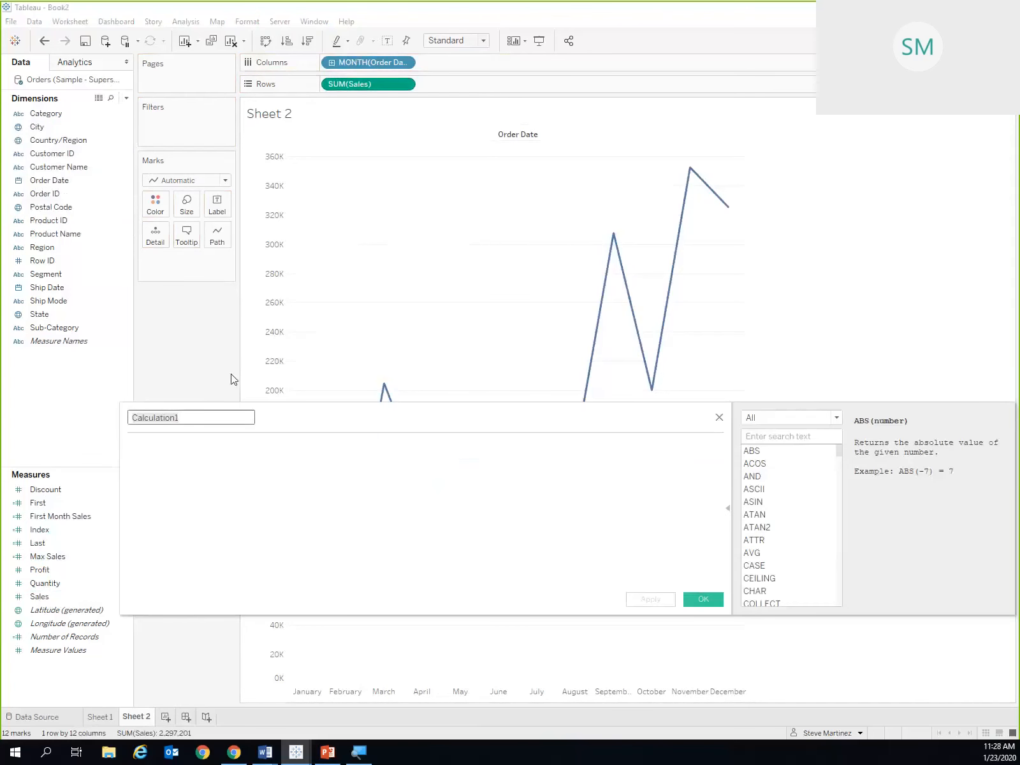
text(Is Max?)
click(189, 440)
text(SUM([Sales])
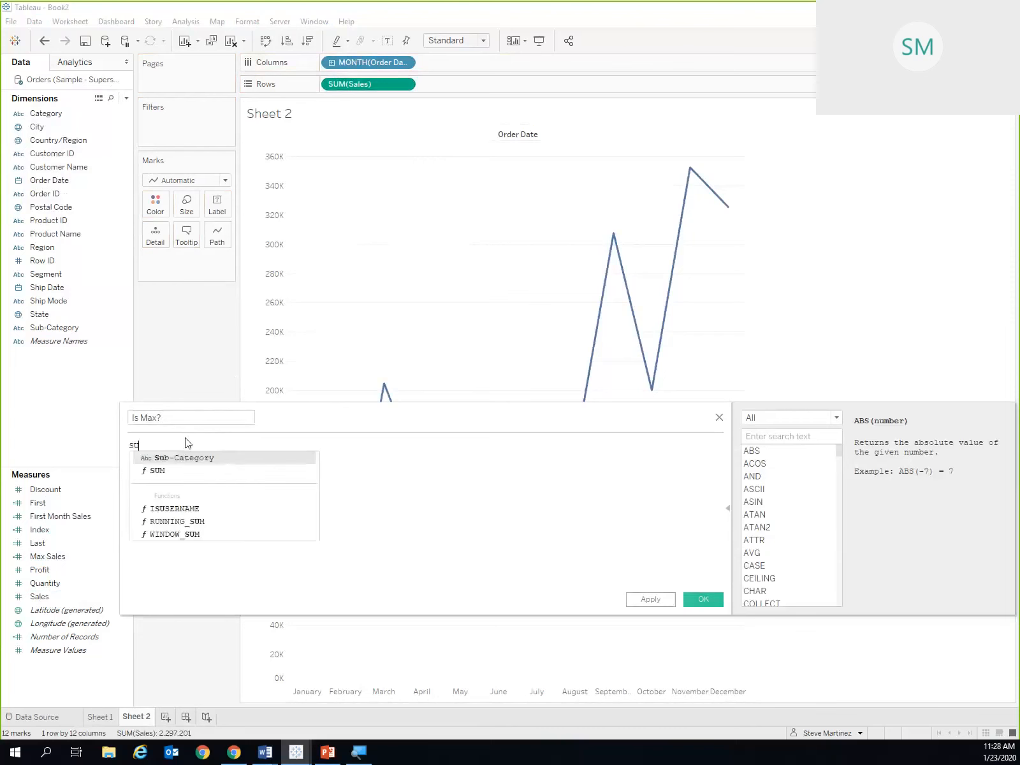
key(Return)
text())
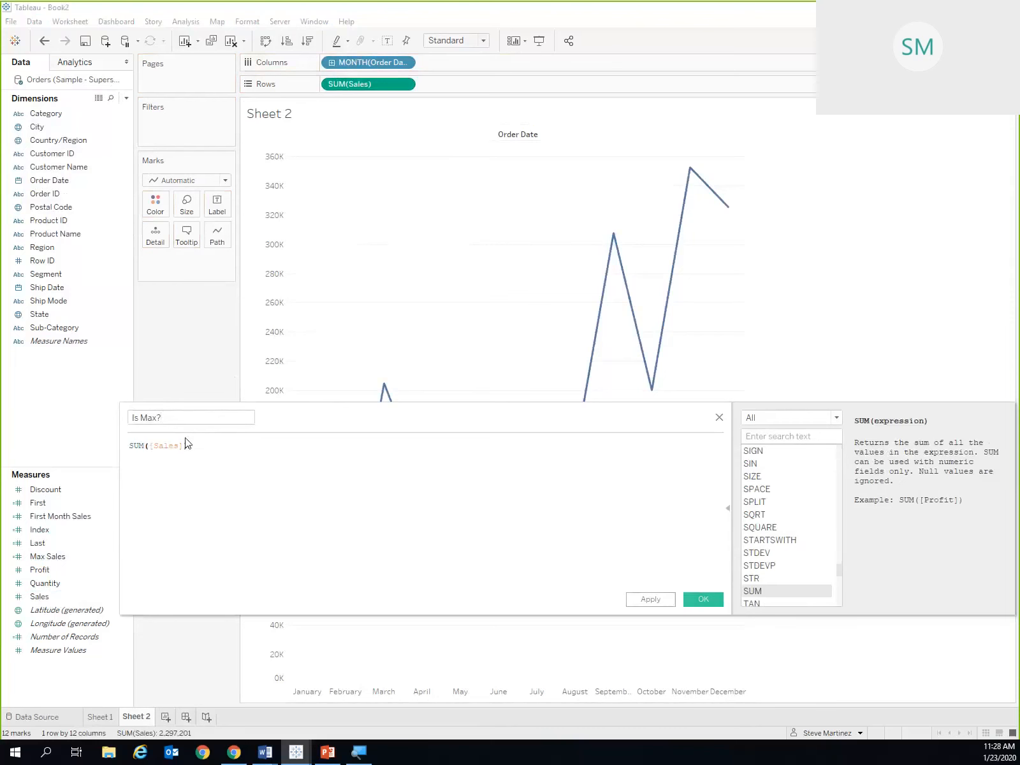
text(= Max)
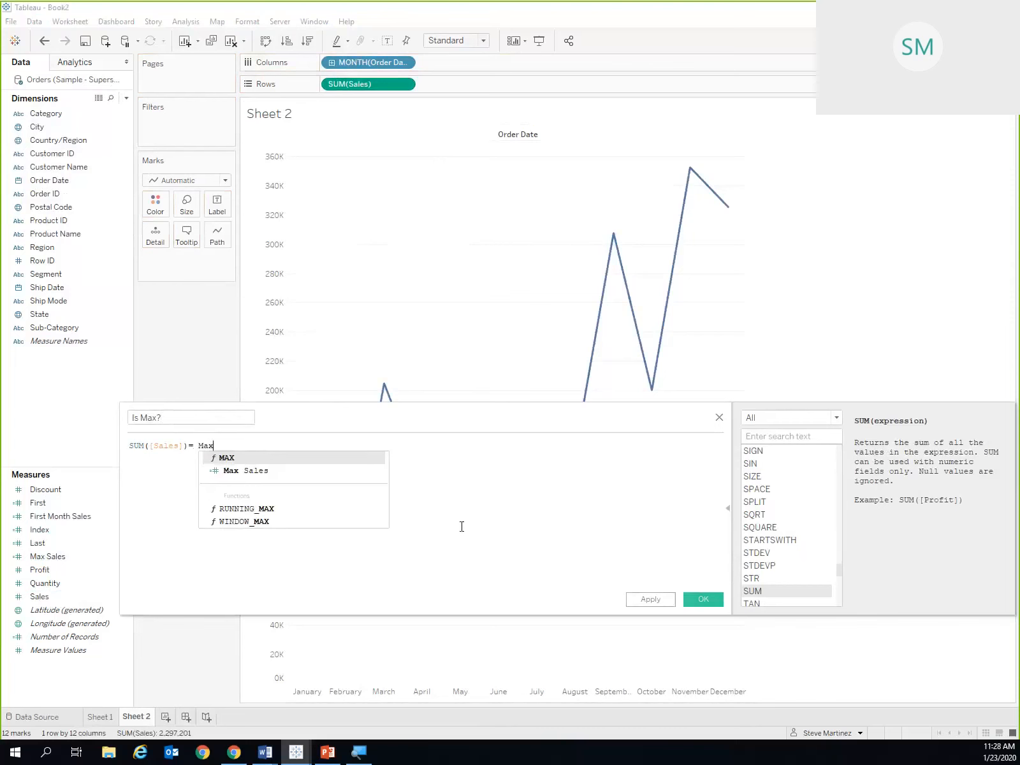
click(260, 472)
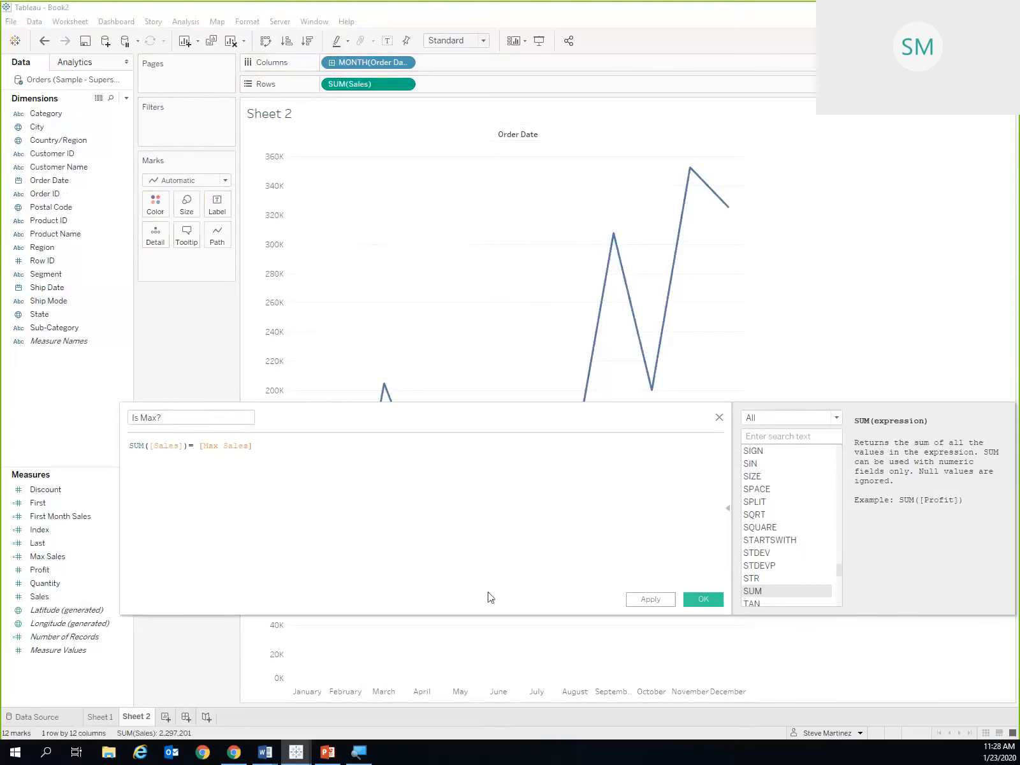
scroll(506, 607, up, 4)
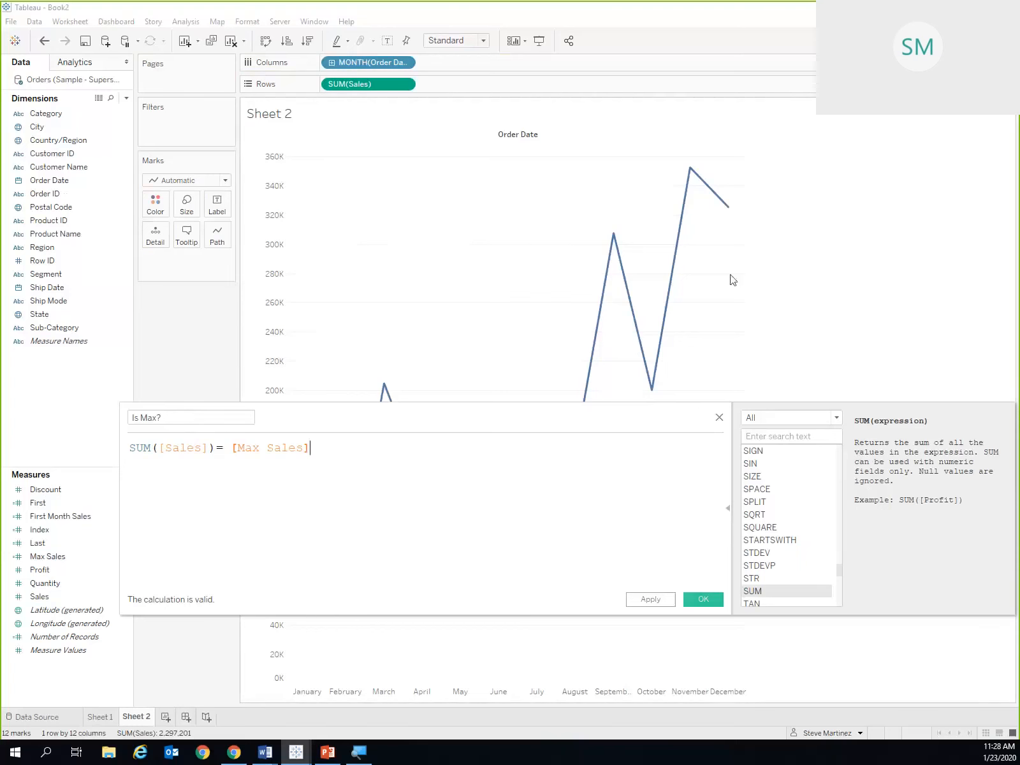
click(704, 600)
Plot Max Sales under the Sales line to compare their January and February points, and remove it from the rows.
mouse_move(306, 548)
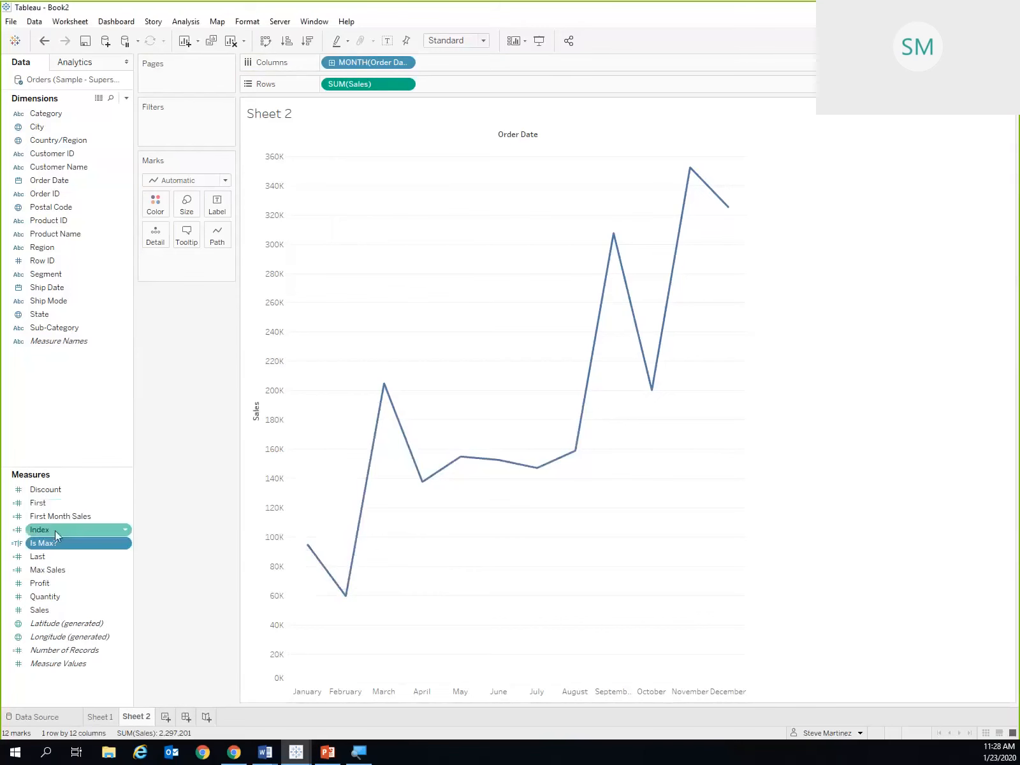
drag(53, 574, 510, 89)
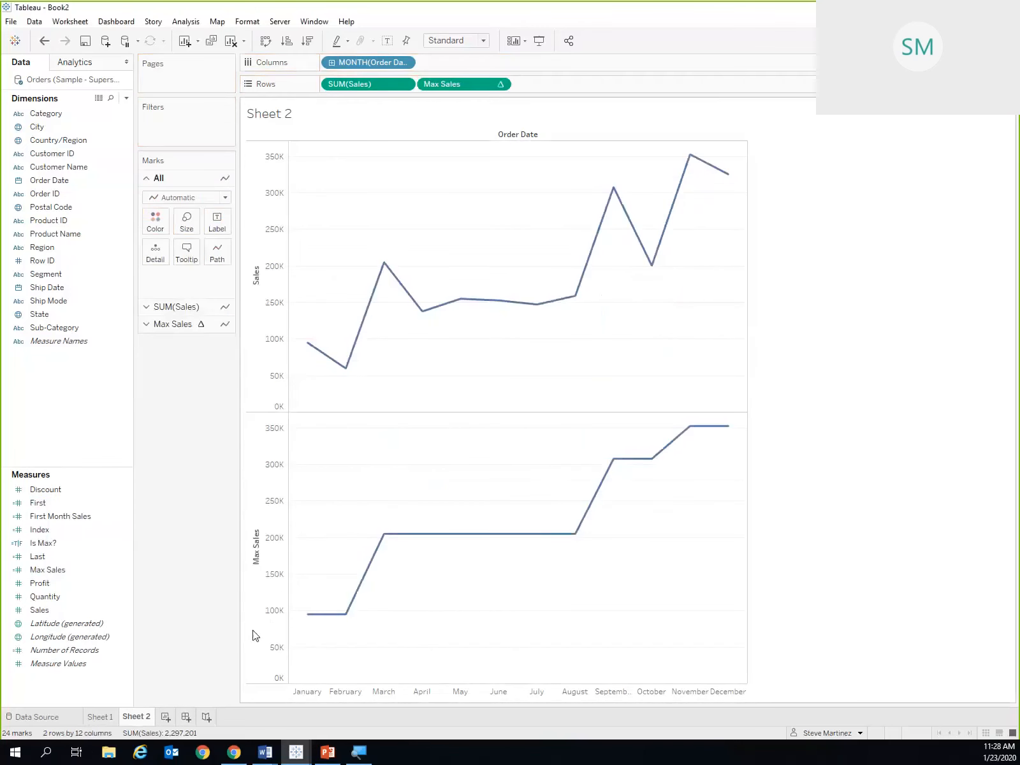
click(308, 617)
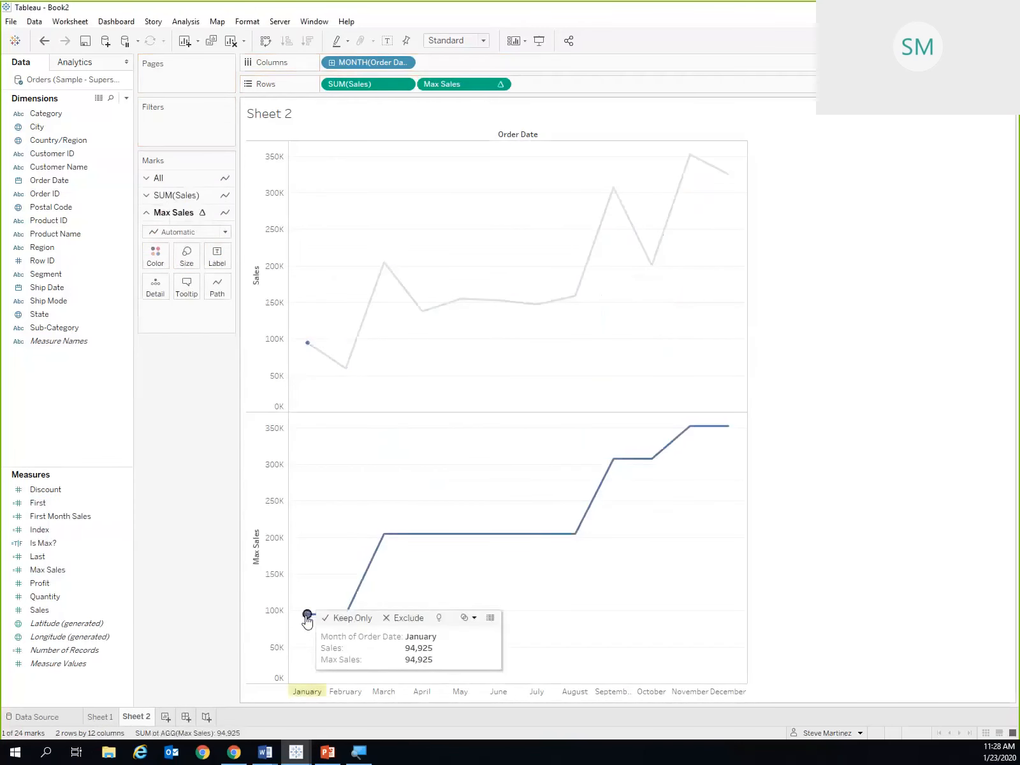
click(307, 344)
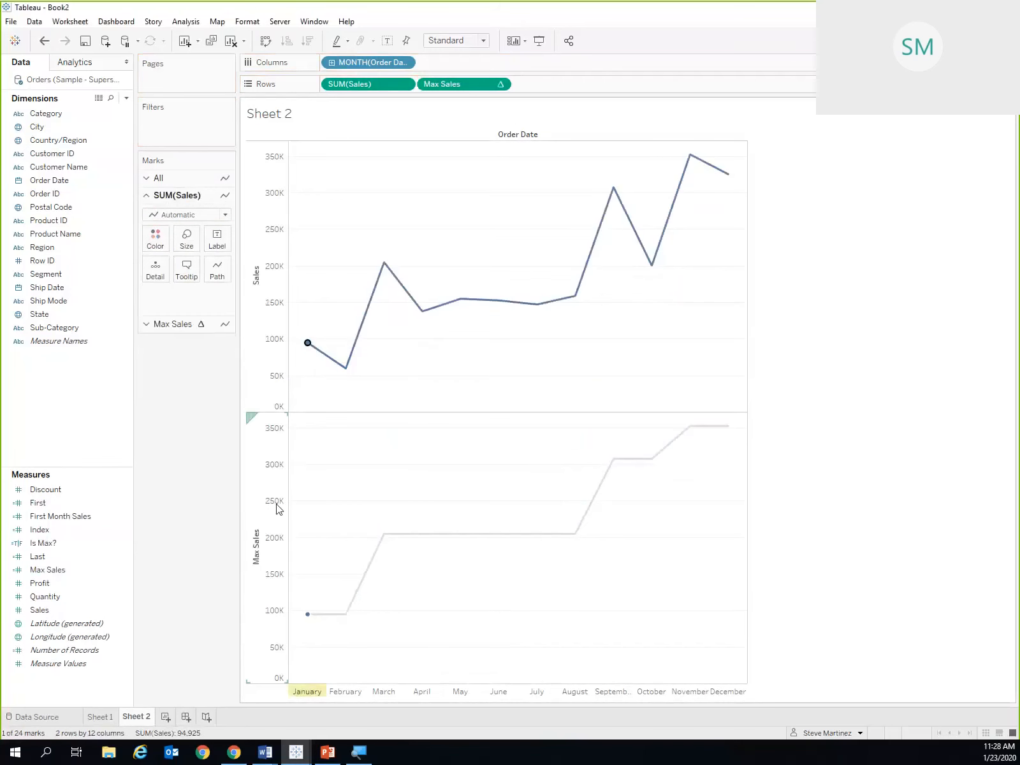
click(345, 614)
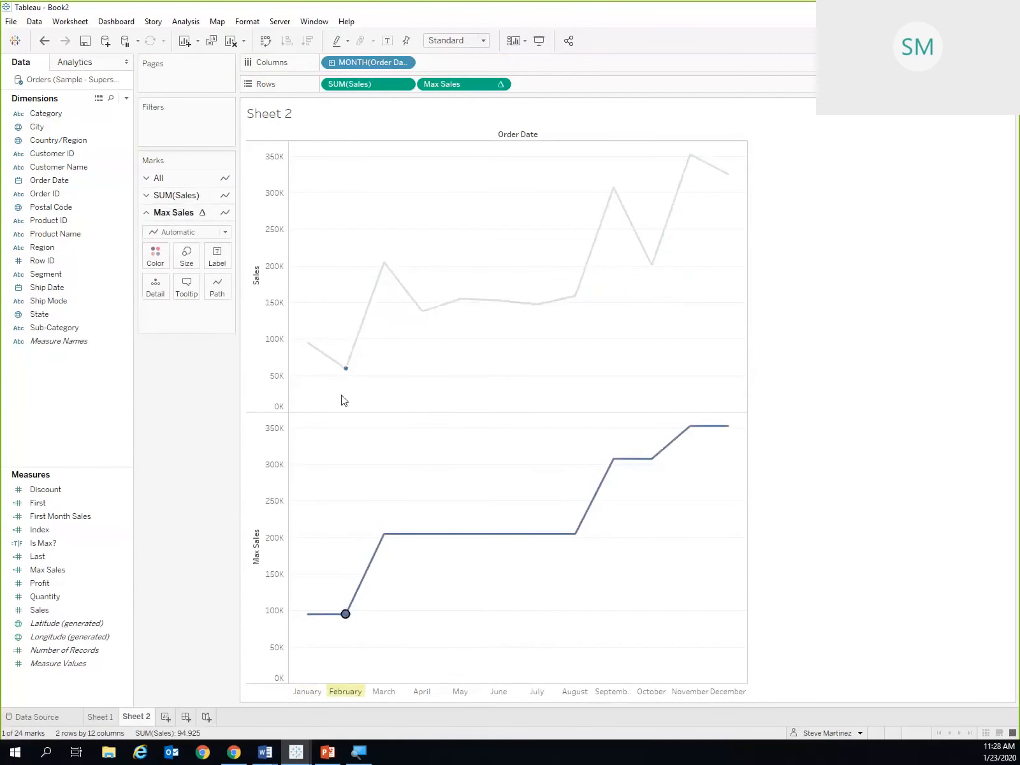
click(346, 369)
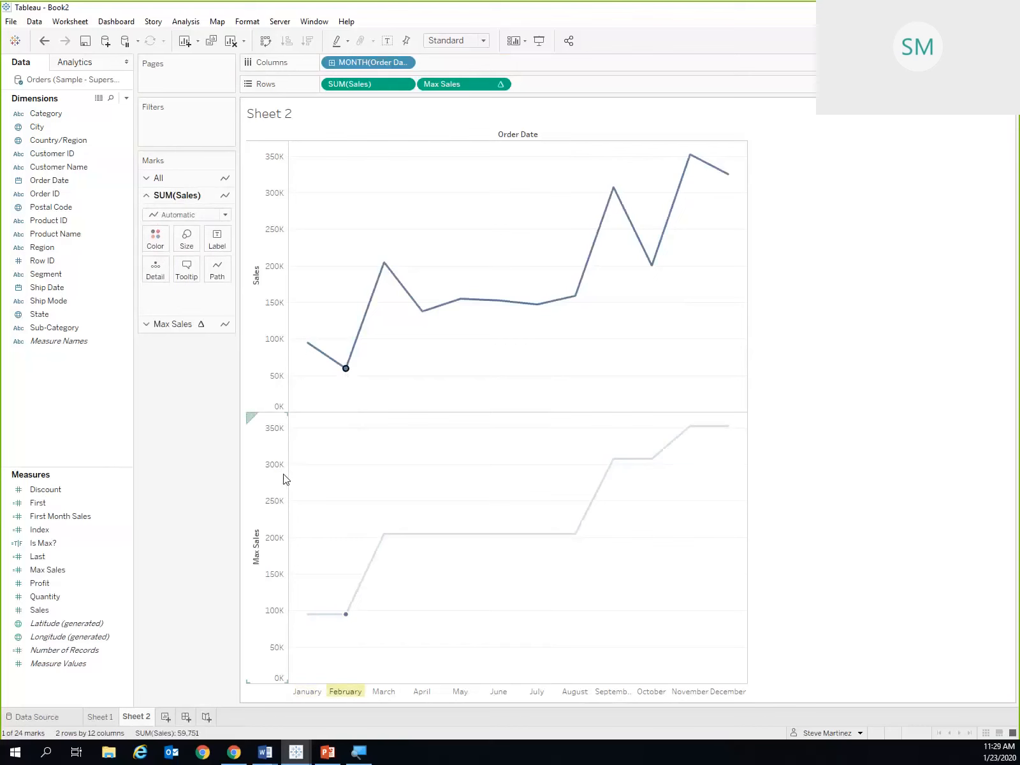
drag(499, 85, 363, 16)
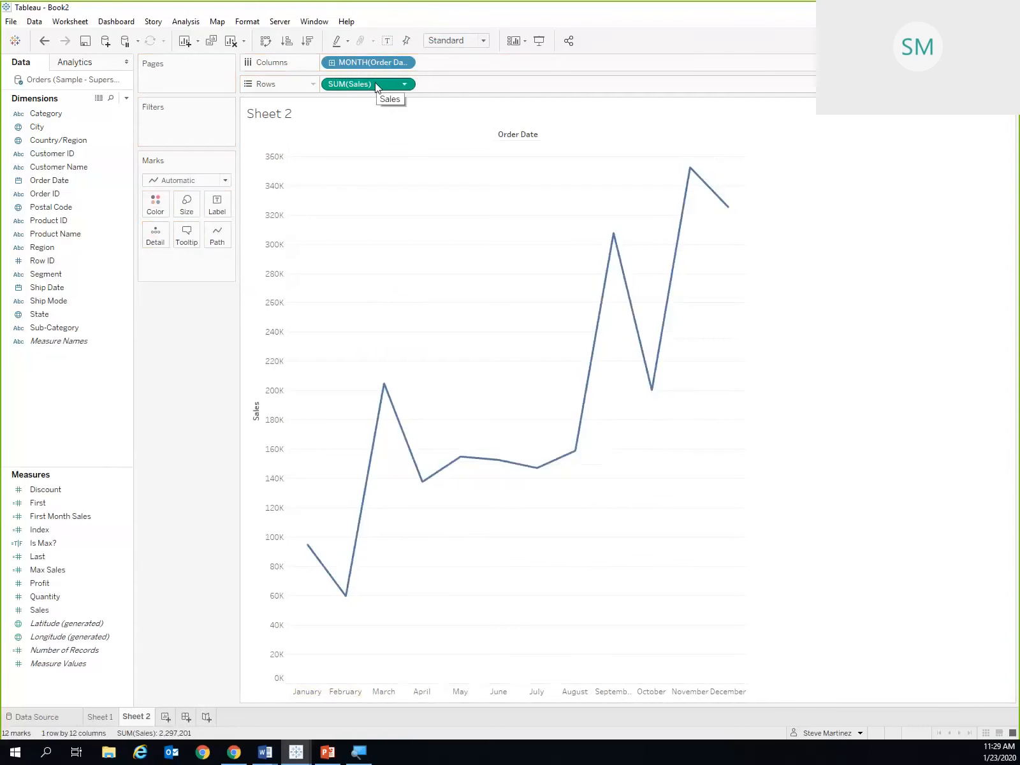
Duplicate SUM(Sales) in the rows and set the second copy's mark type to Circle.
drag(376, 88, 487, 84)
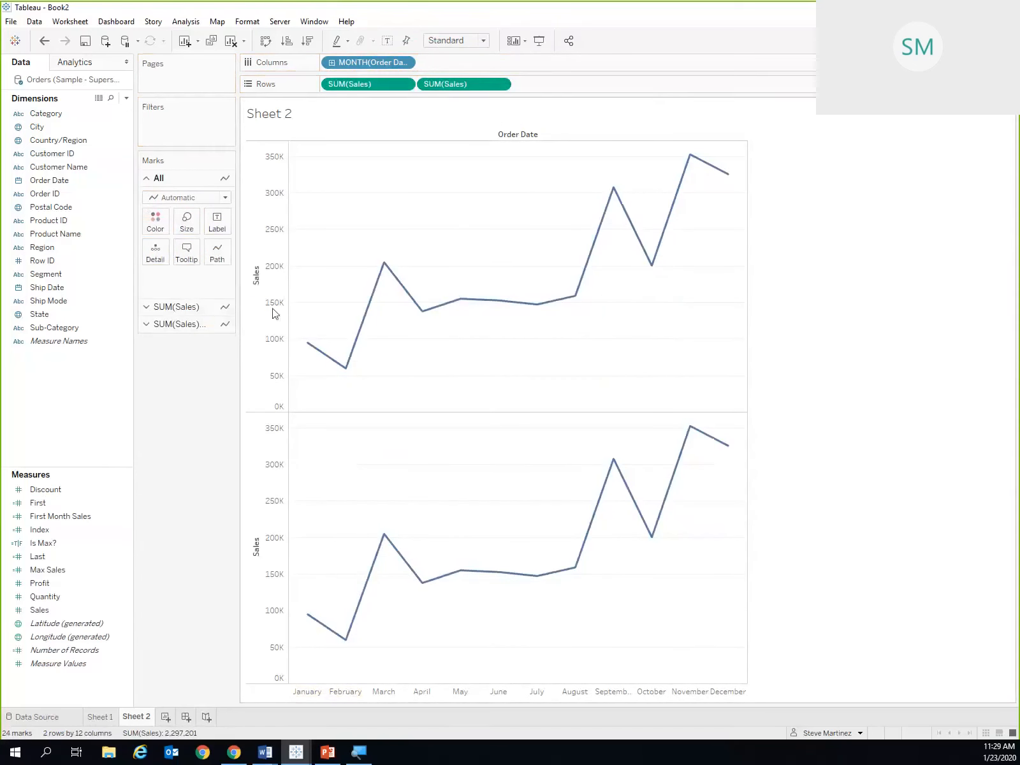
click(180, 324)
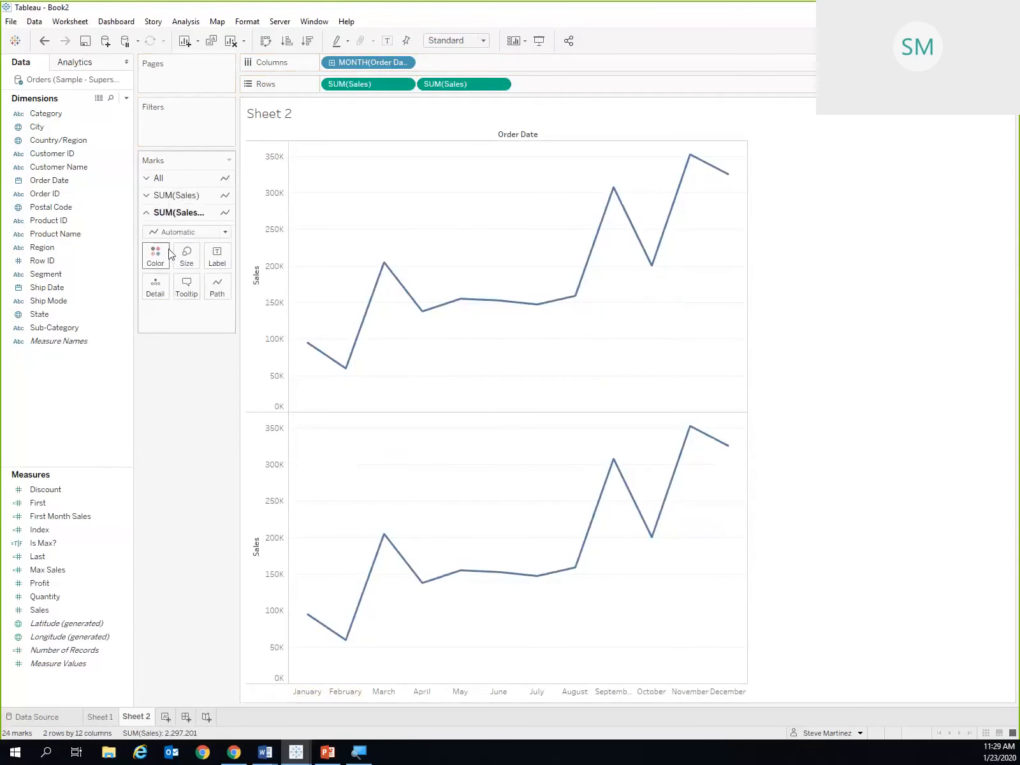
click(176, 231)
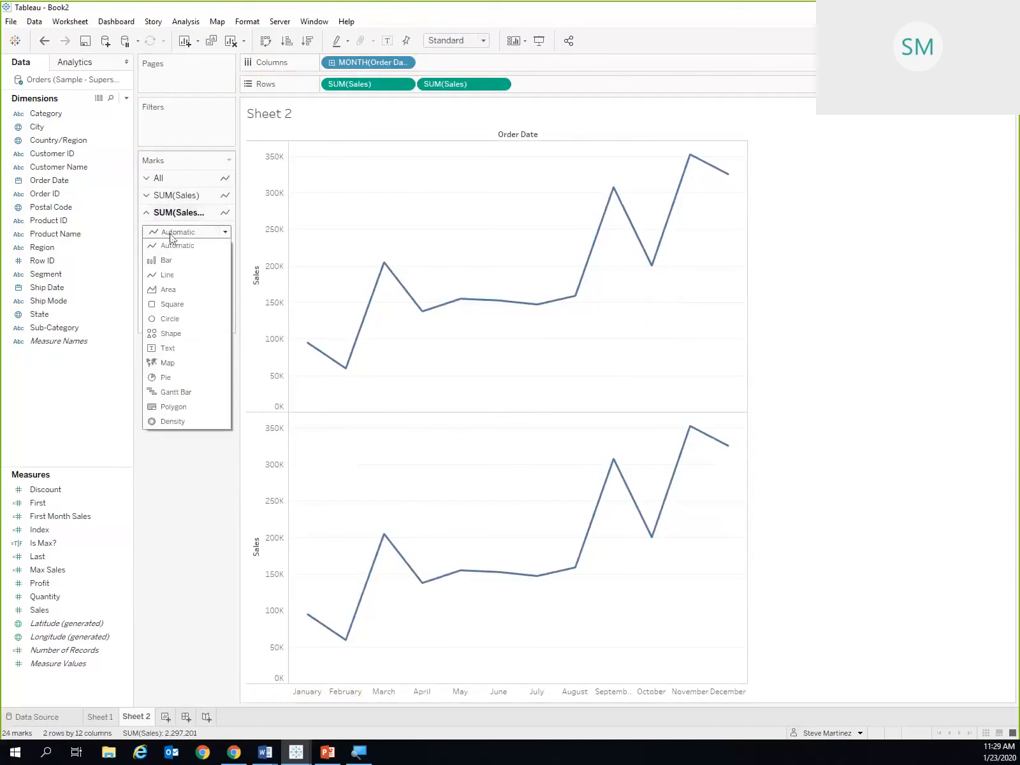
click(170, 319)
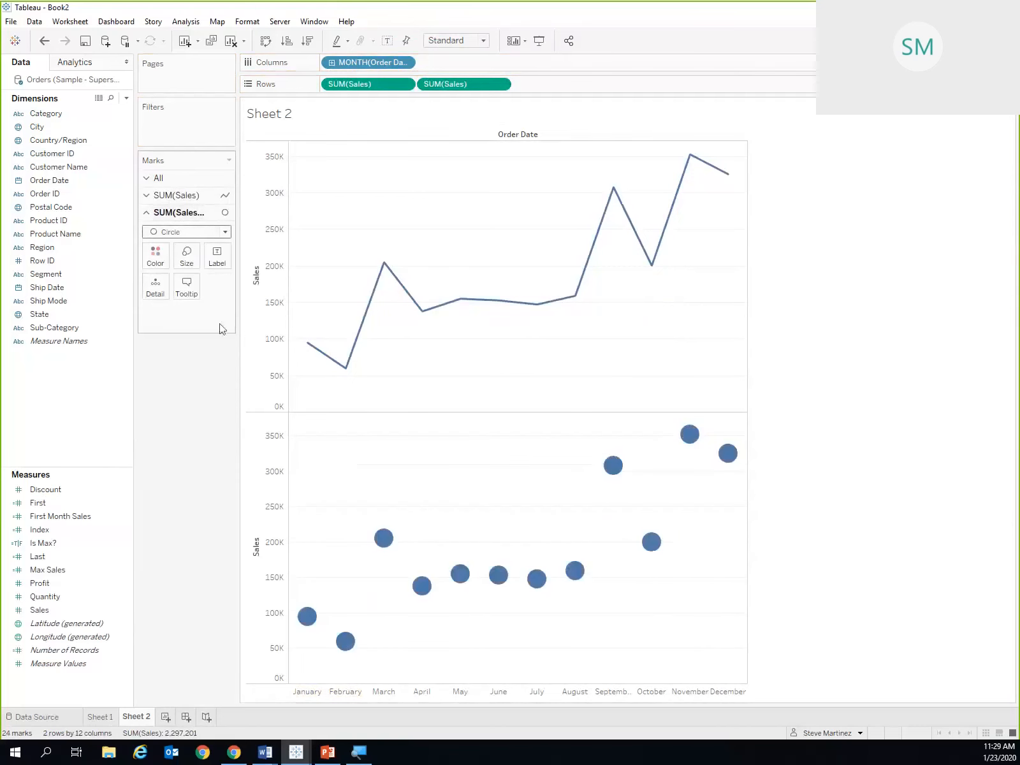
Combine the two Sales charts on a dual axis and synchronize the secondary Sales axis with the primary one.
click(503, 85)
click(467, 321)
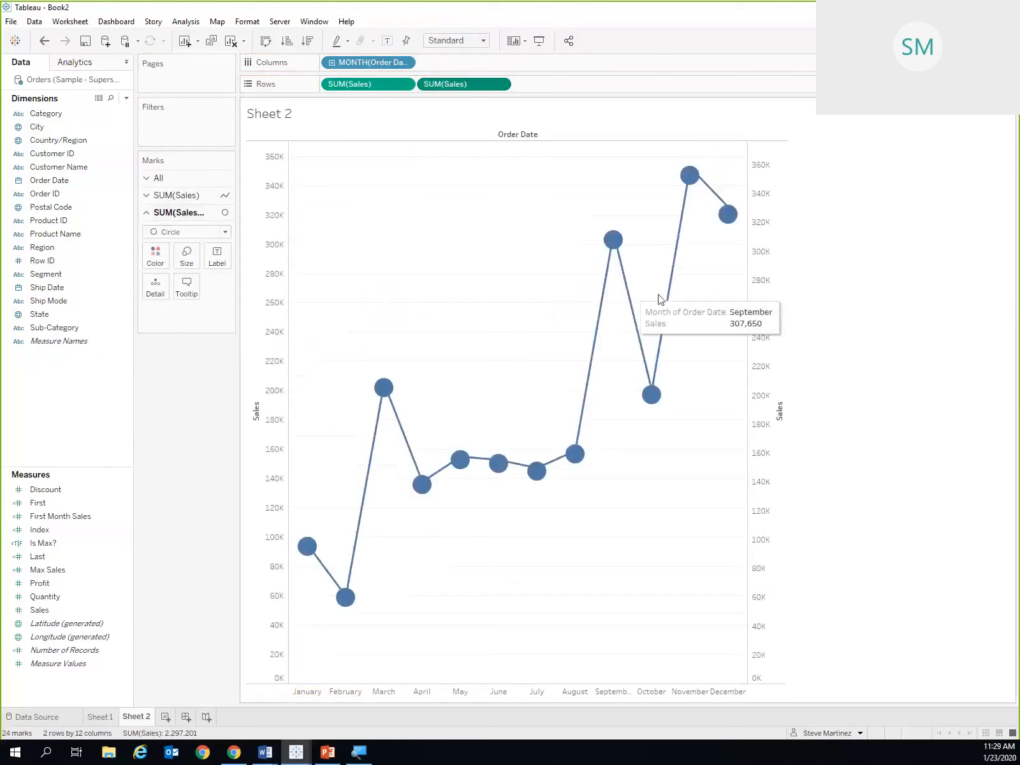
right_click(774, 207)
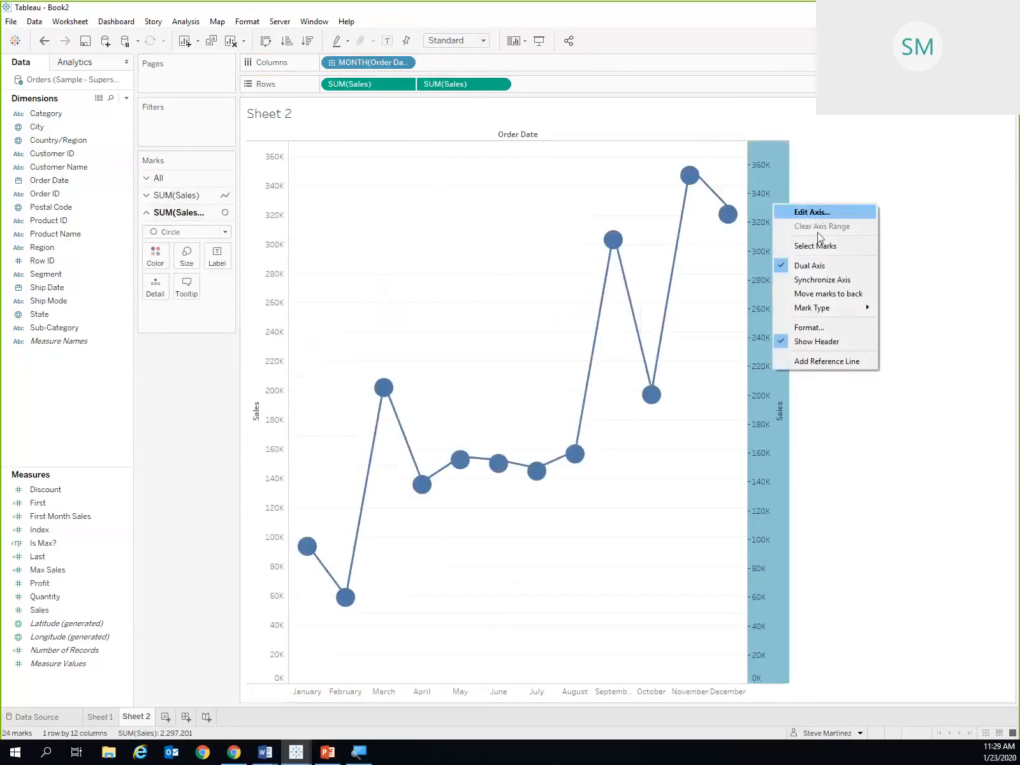
click(820, 281)
click(268, 388)
click(221, 519)
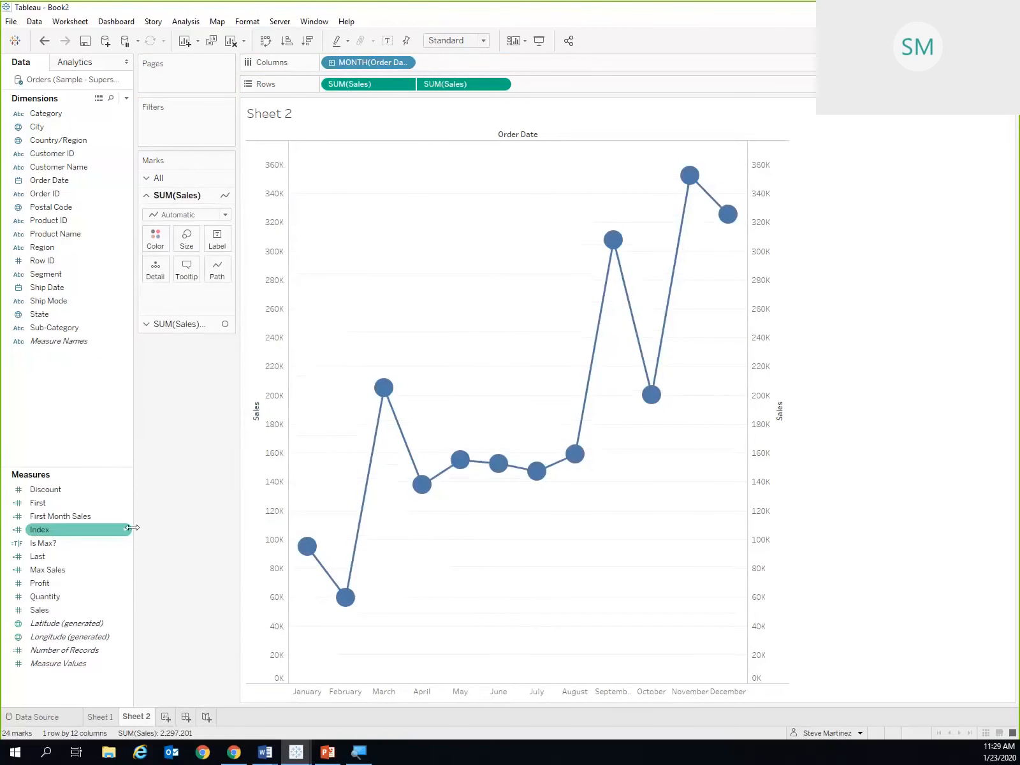
Color the circle marks of the second SUM(Sales) by Is Max?, undoing its placement on the line marks.
drag(51, 546, 155, 241)
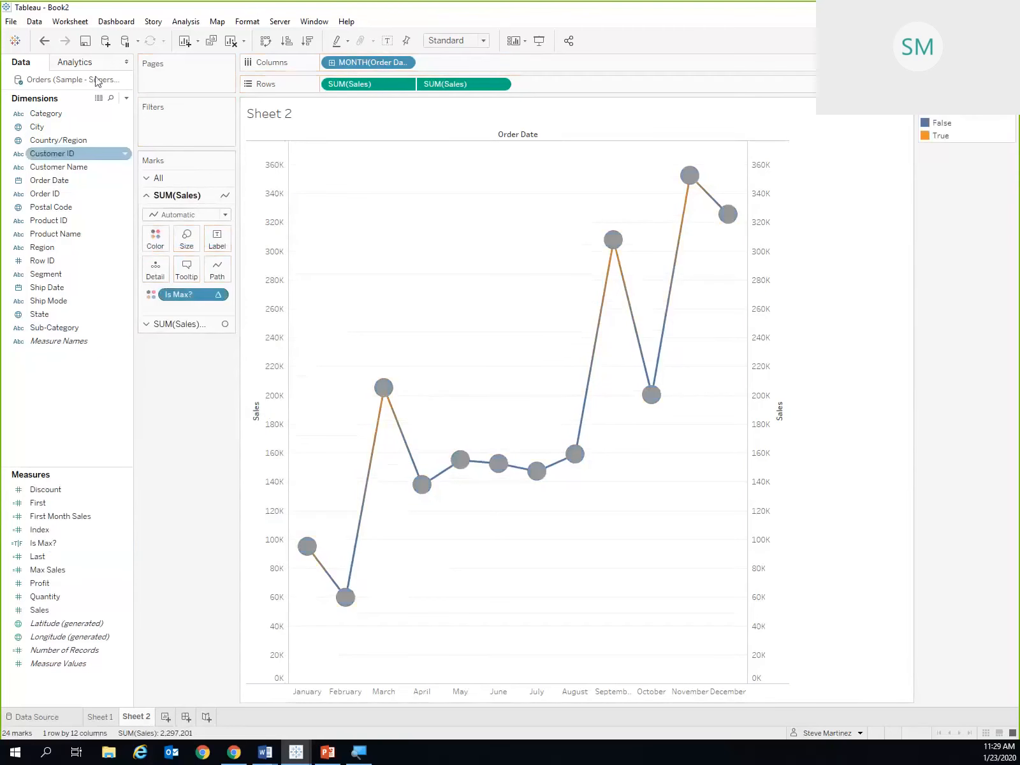
click(44, 40)
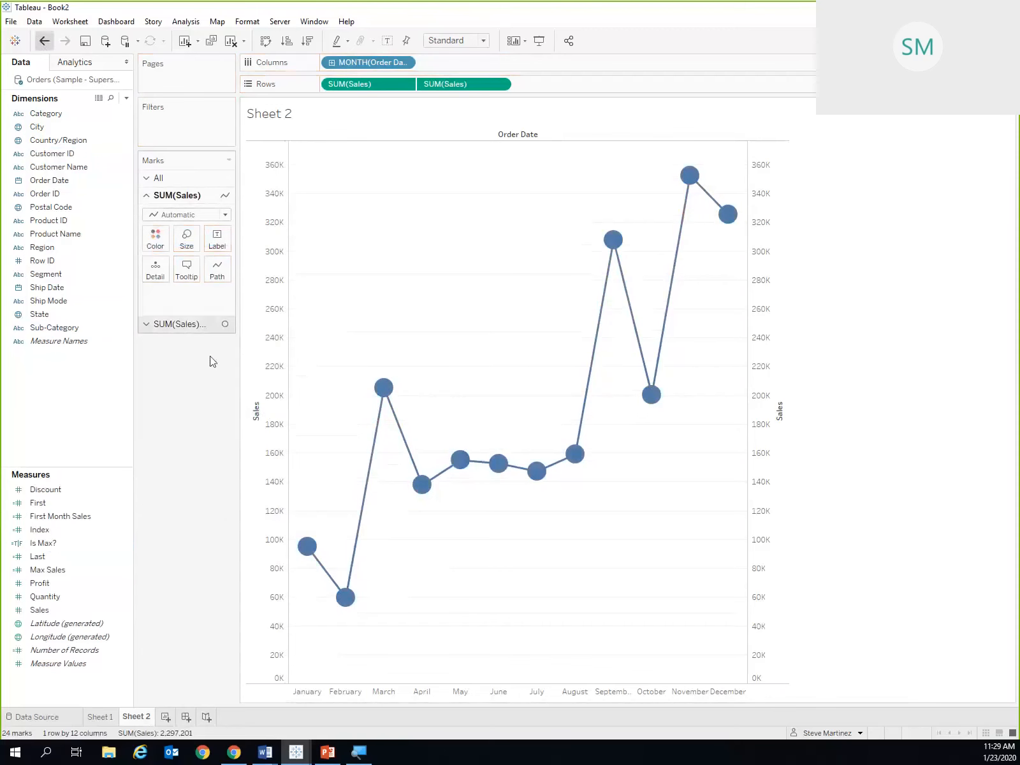
click(162, 327)
drag(43, 547, 155, 256)
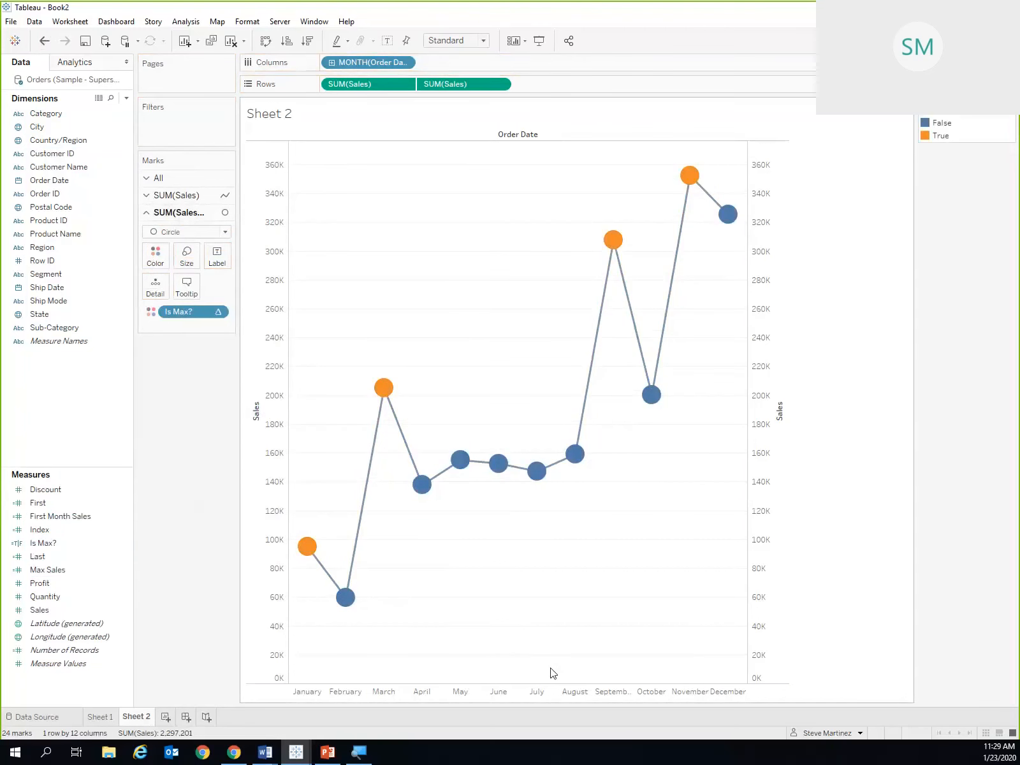
Examine the January, March, September and November circles flagged by Is Max? and clear the selection.
mouse_move(307, 549)
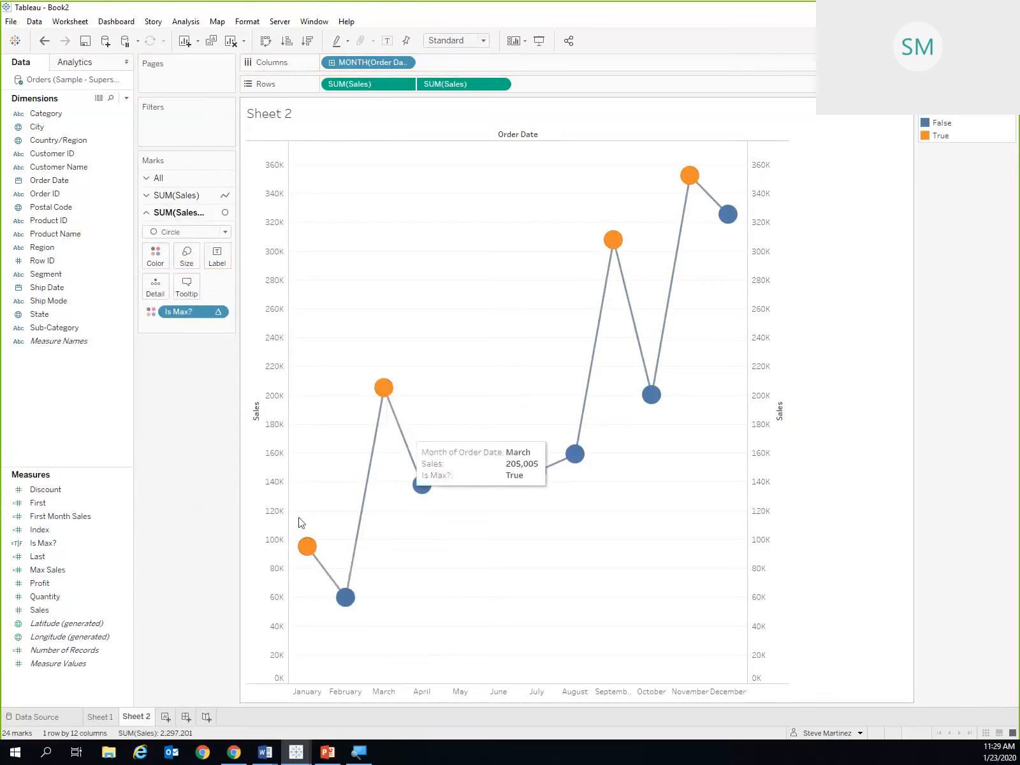
click(307, 546)
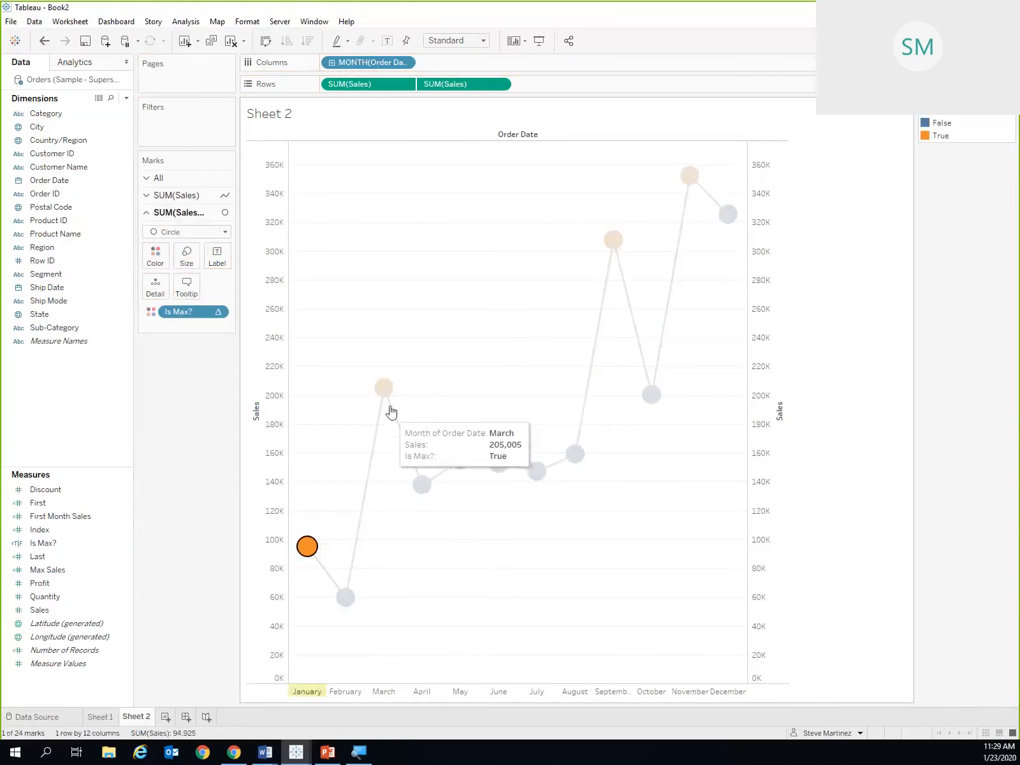
click(386, 388)
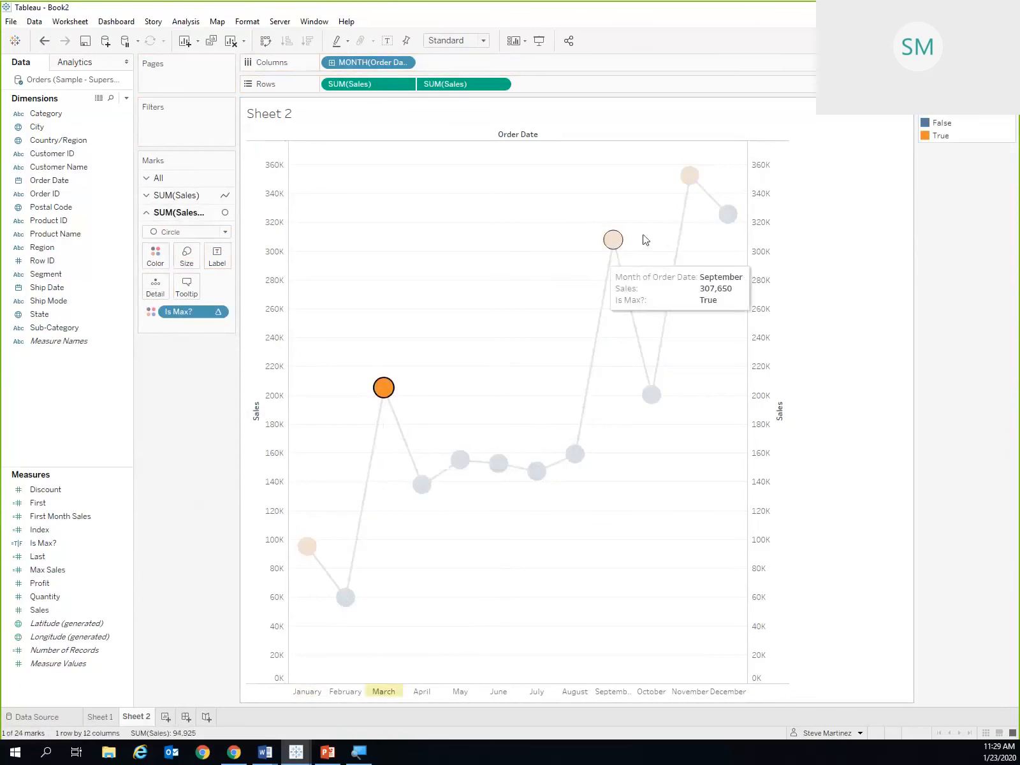
click(612, 240)
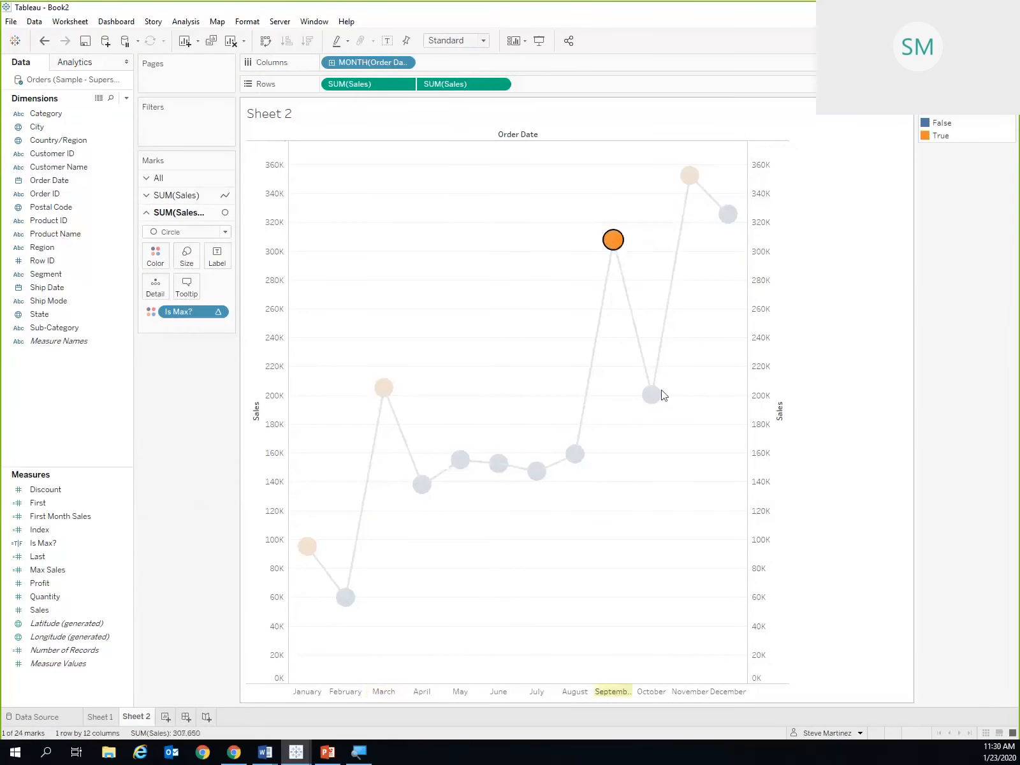
click(689, 175)
click(602, 531)
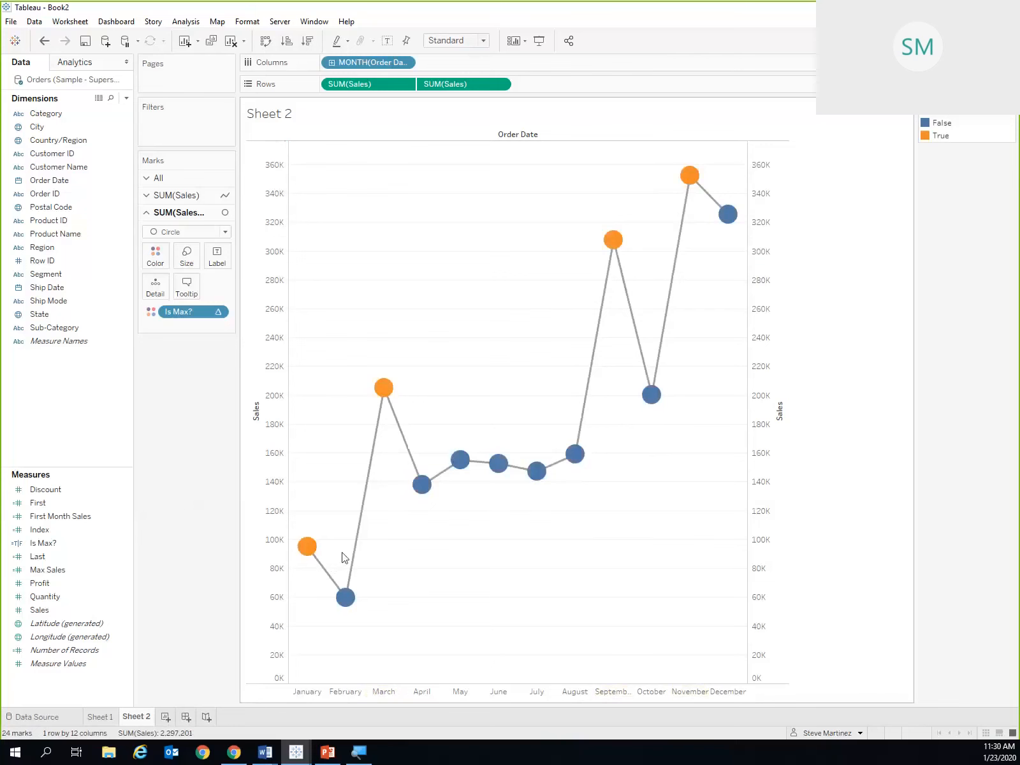
Create a new worksheet with a bar chart of Sales by Sub-Category, using Sub-Category in columns and Sales in rows.
click(169, 717)
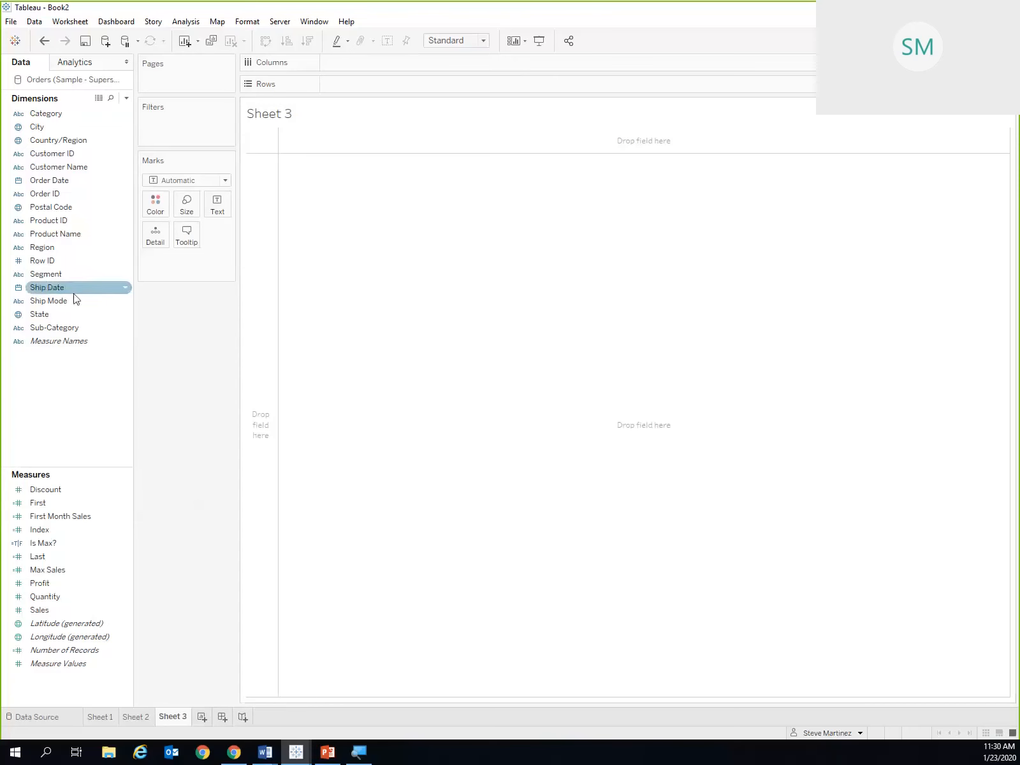
drag(64, 330, 396, 68)
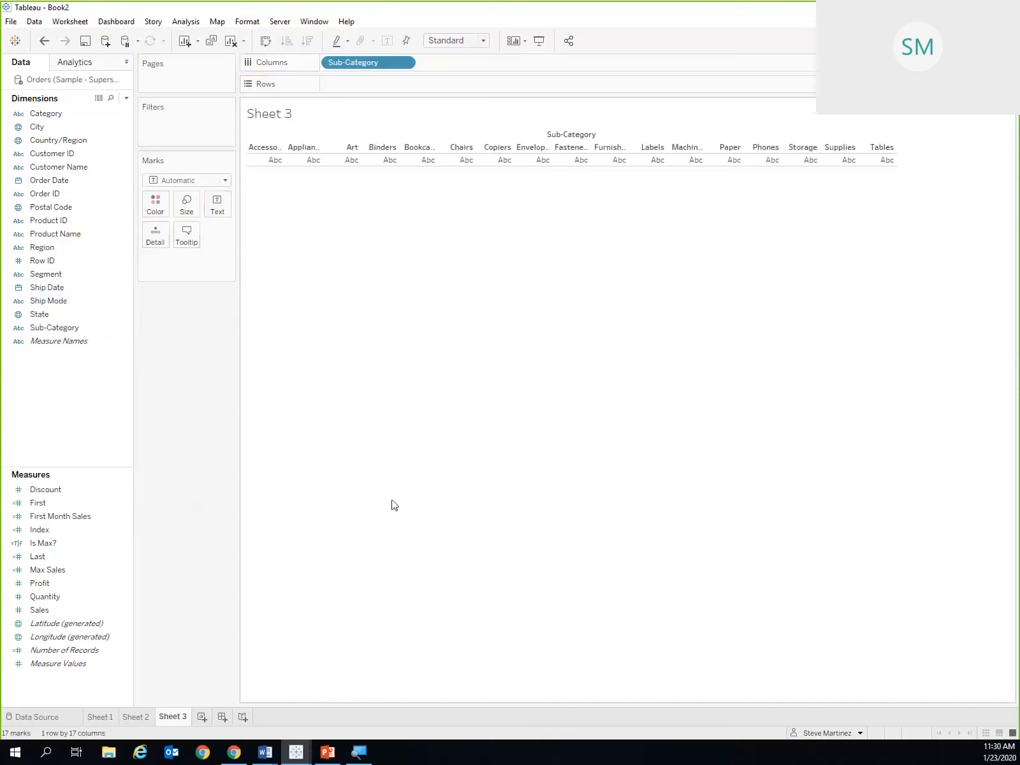
click(56, 516)
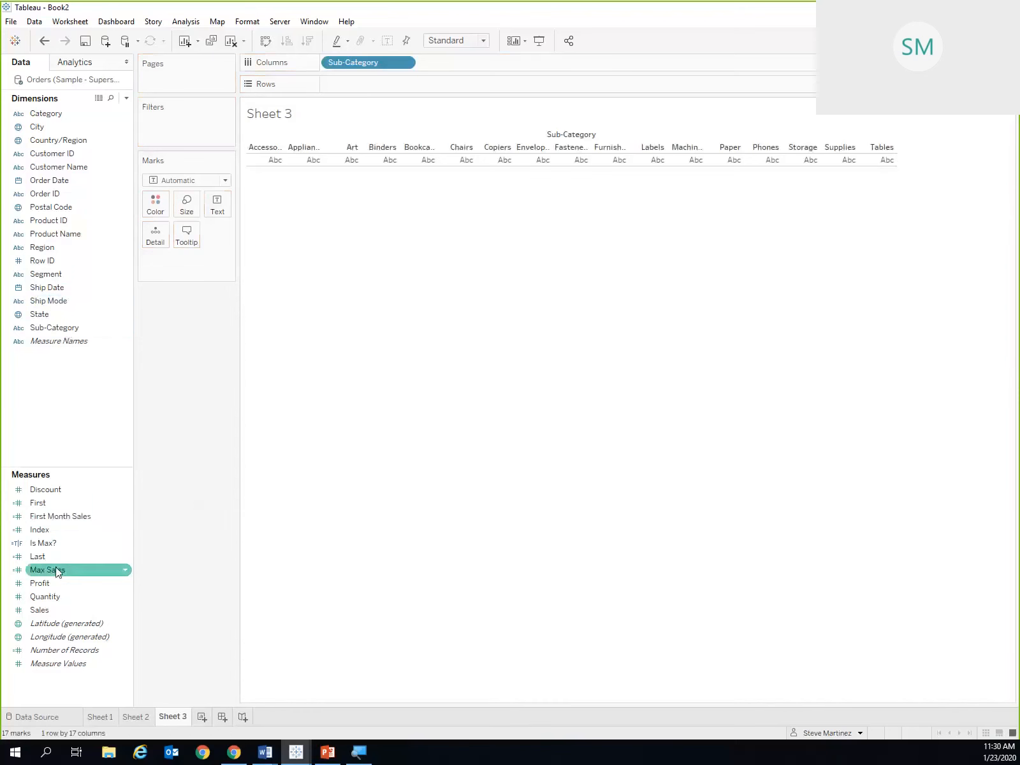
drag(39, 610, 369, 83)
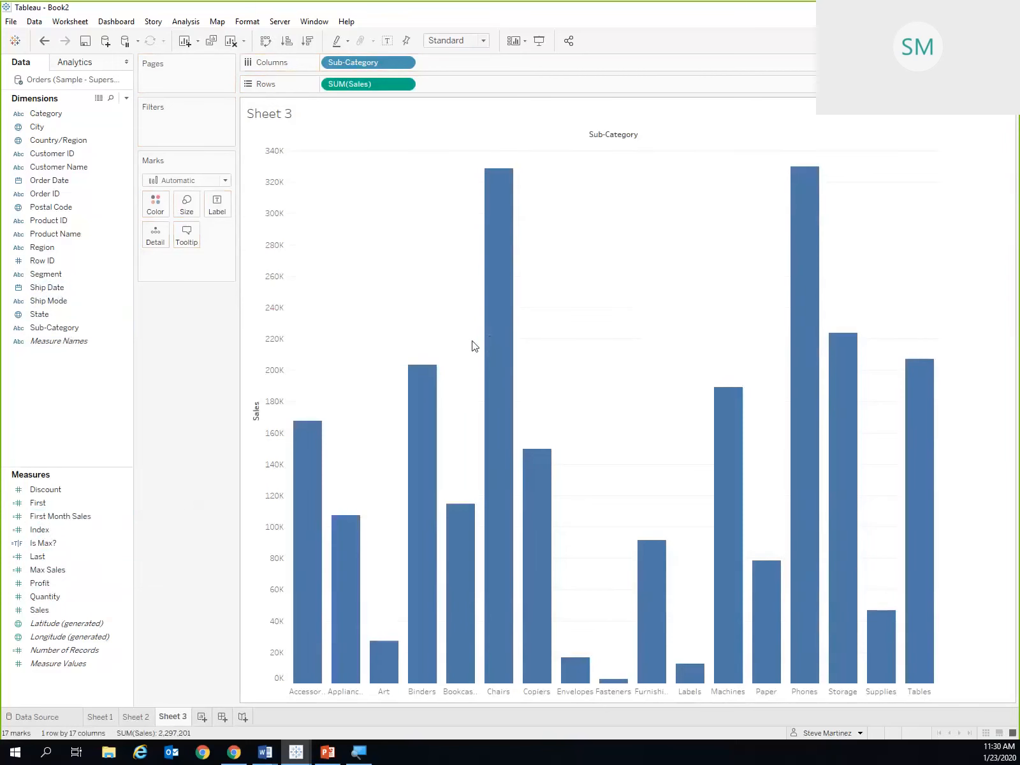
Apply the Running Total quick table calculation to SUM(Sales) and compare the Accessories and Appliances bars.
click(404, 84)
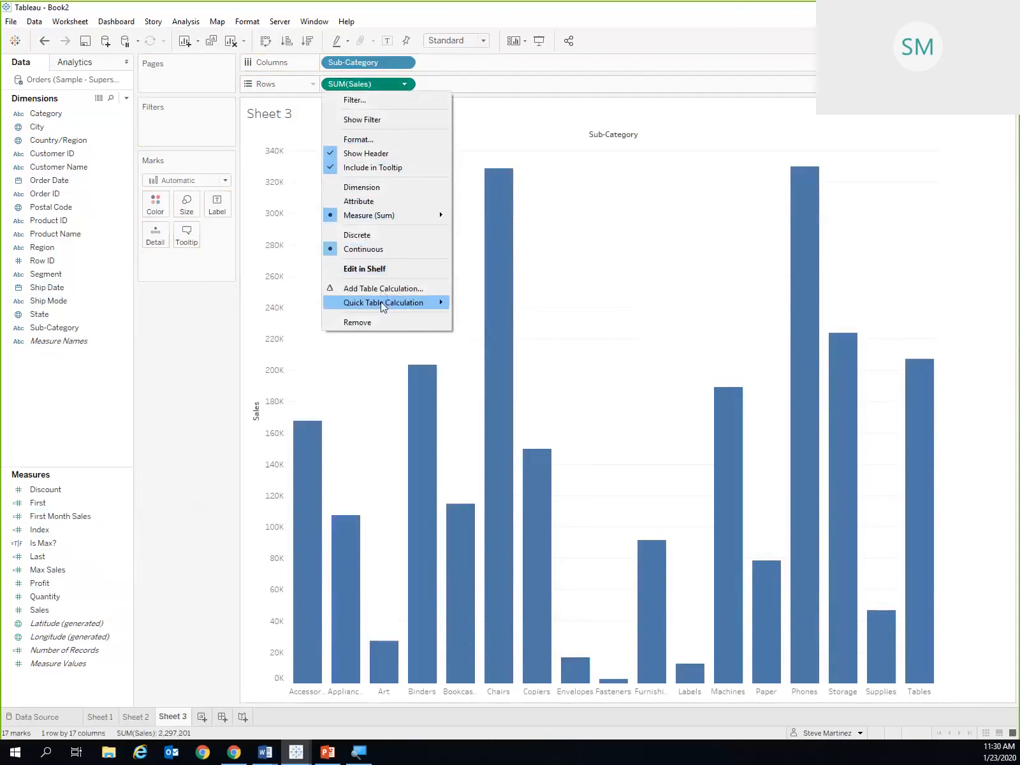
mouse_move(383, 307)
click(479, 307)
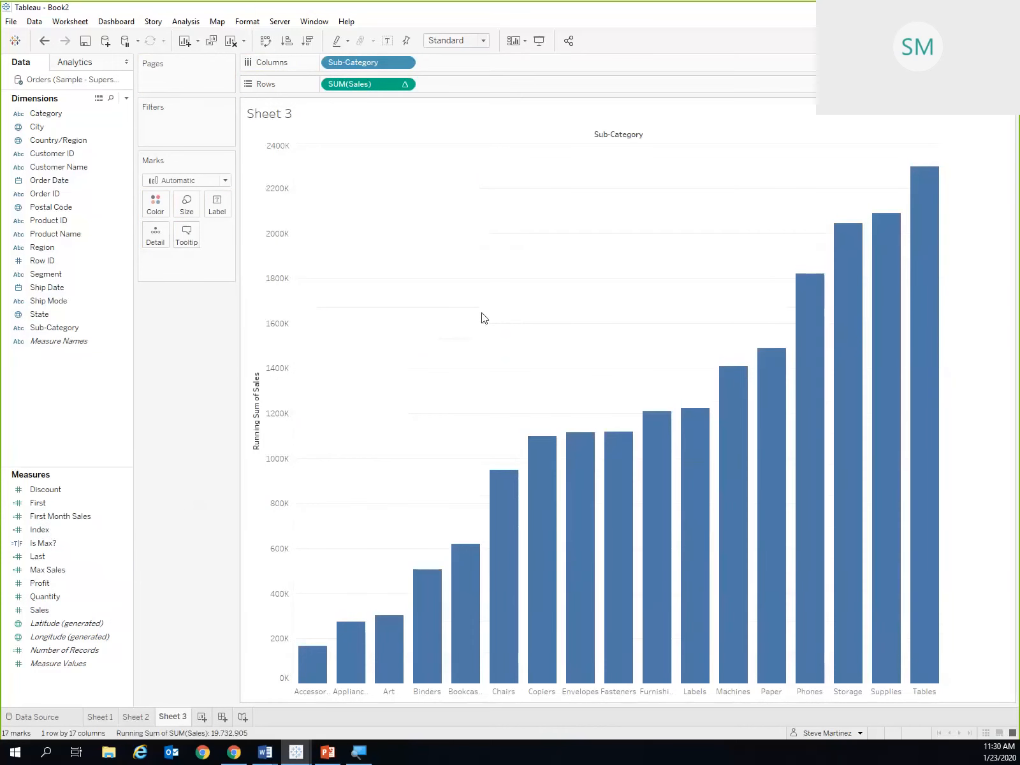
click(319, 678)
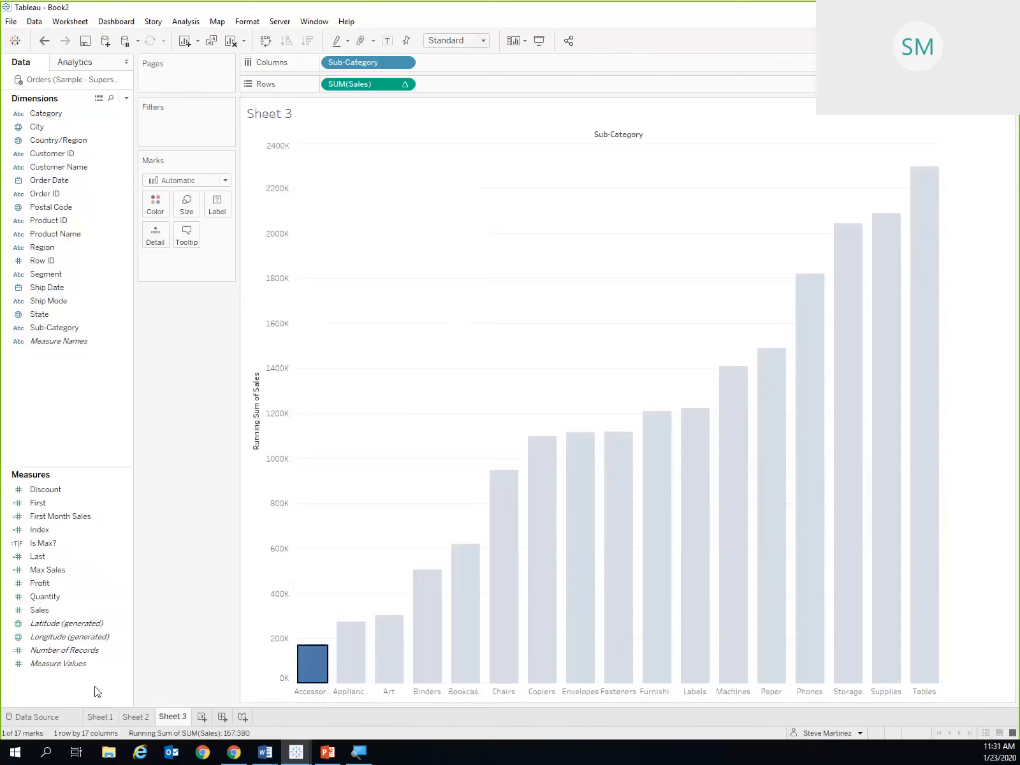
click(345, 660)
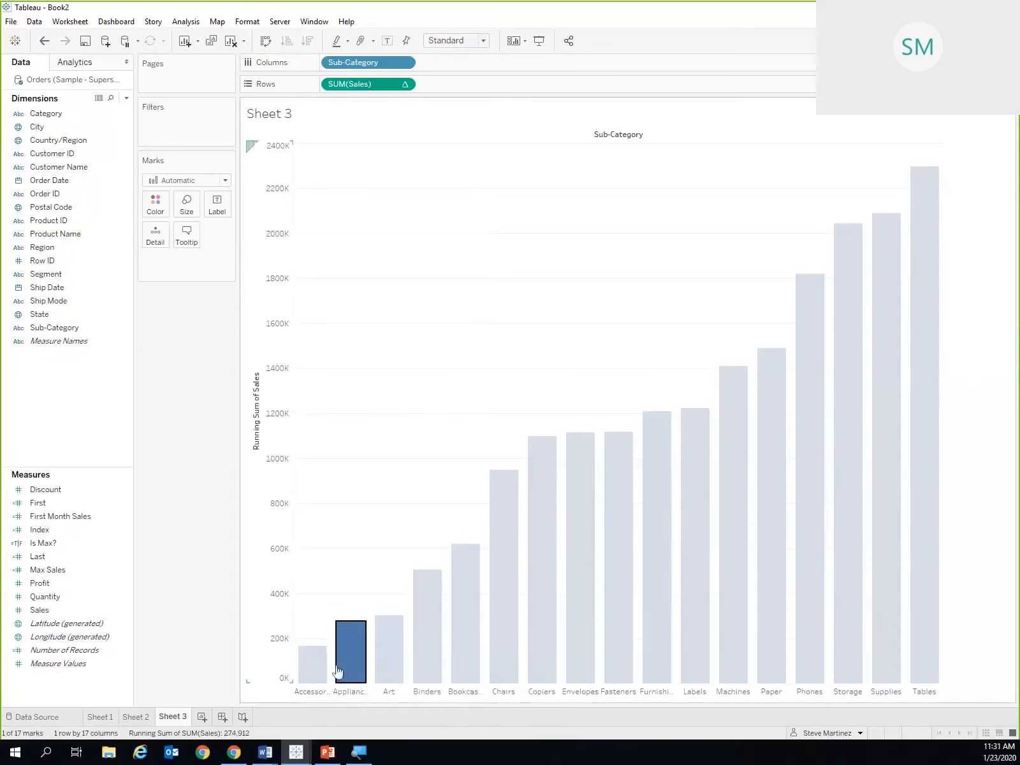
mouse_move(298, 668)
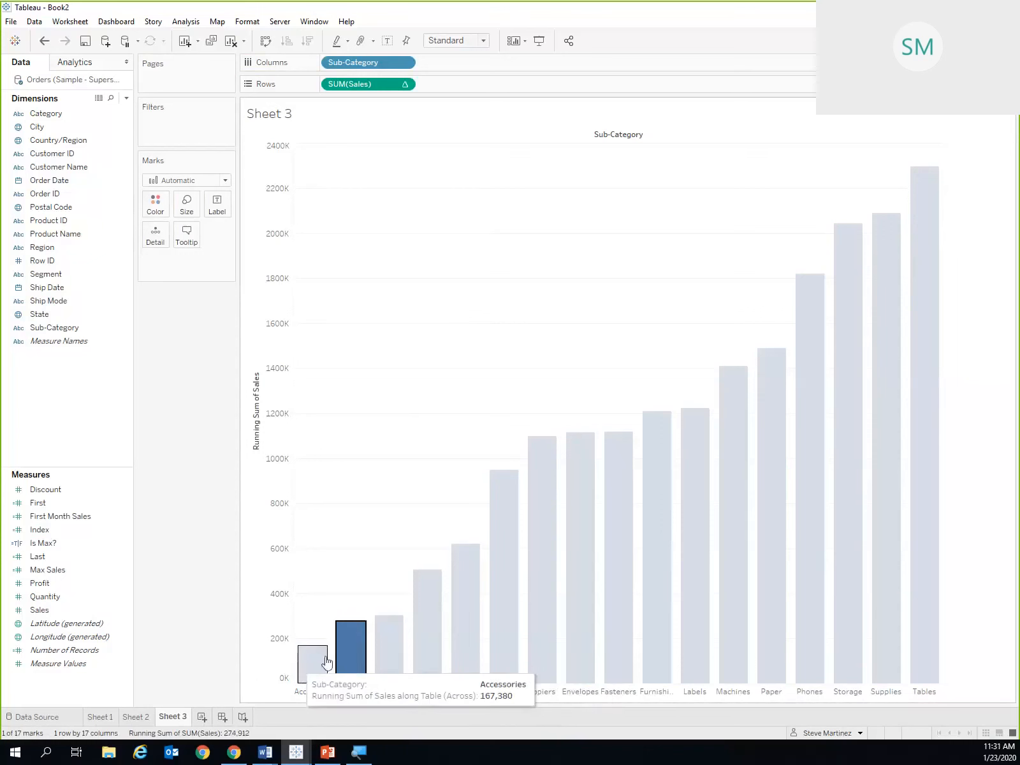
mouse_move(340, 663)
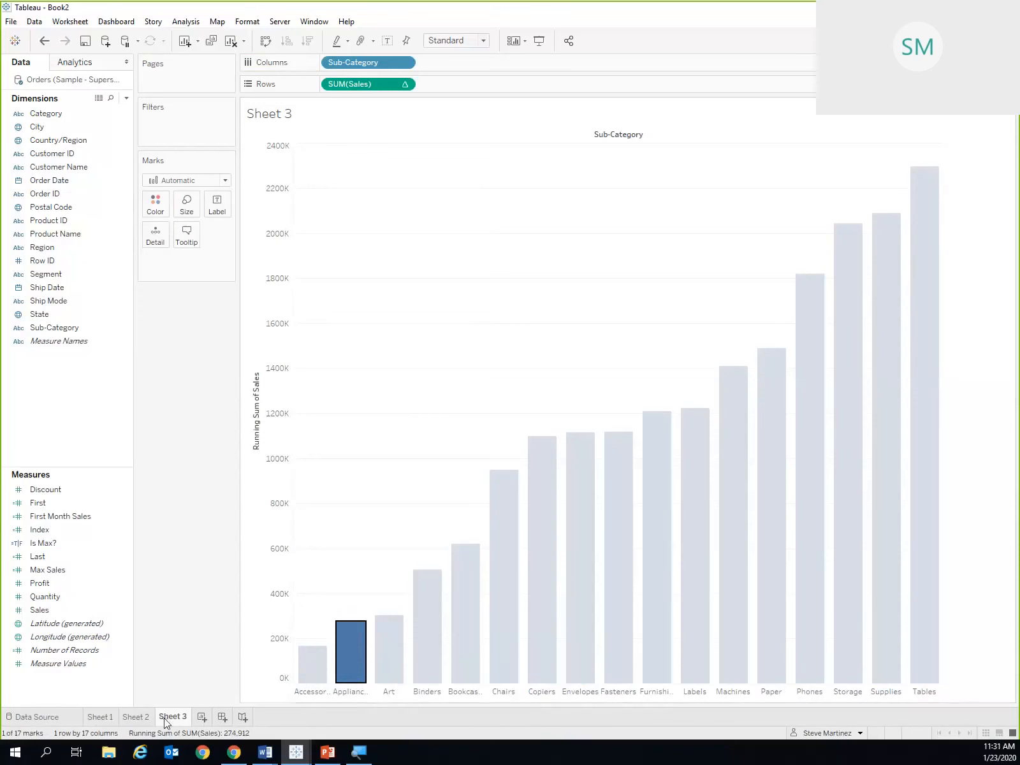
mouse_move(164, 719)
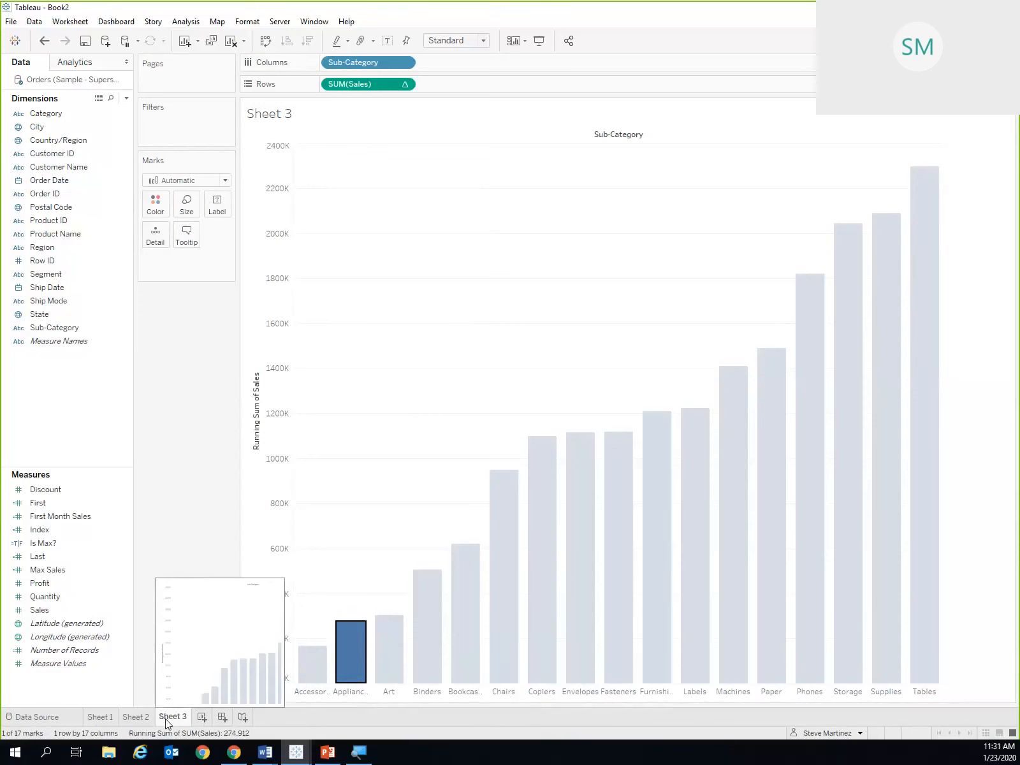
Change the mark type to Gantt Bar and check the Accessories, Appliances and Art marks.
click(226, 181)
click(188, 343)
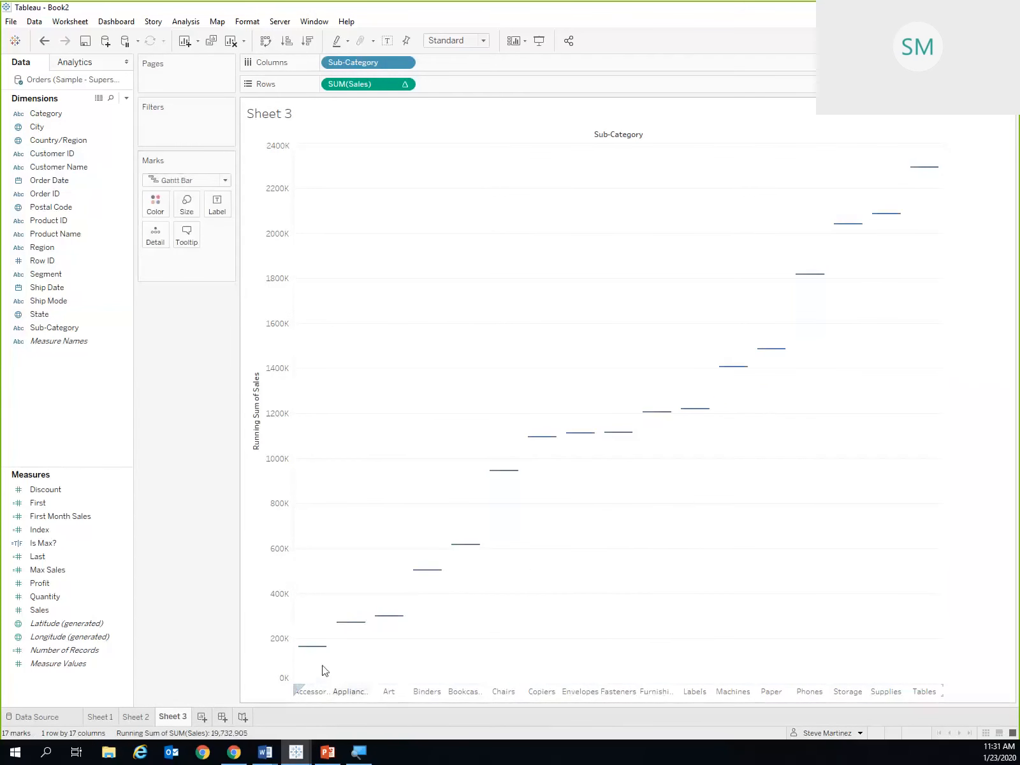
click(309, 647)
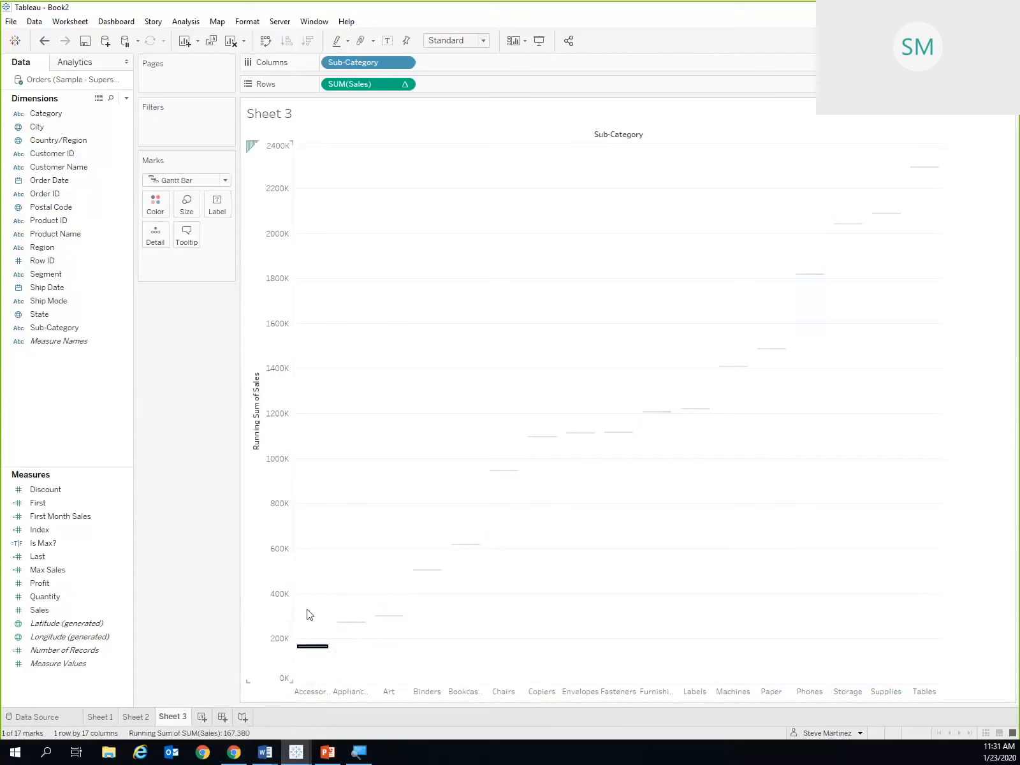
click(389, 615)
click(283, 522)
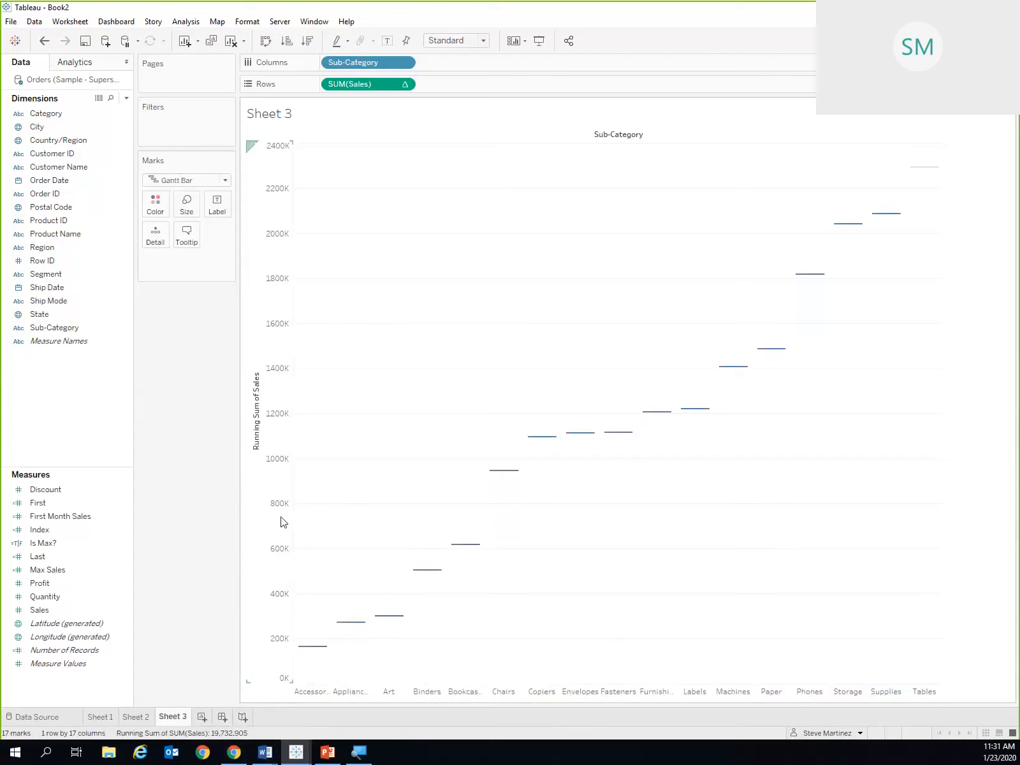
click(311, 648)
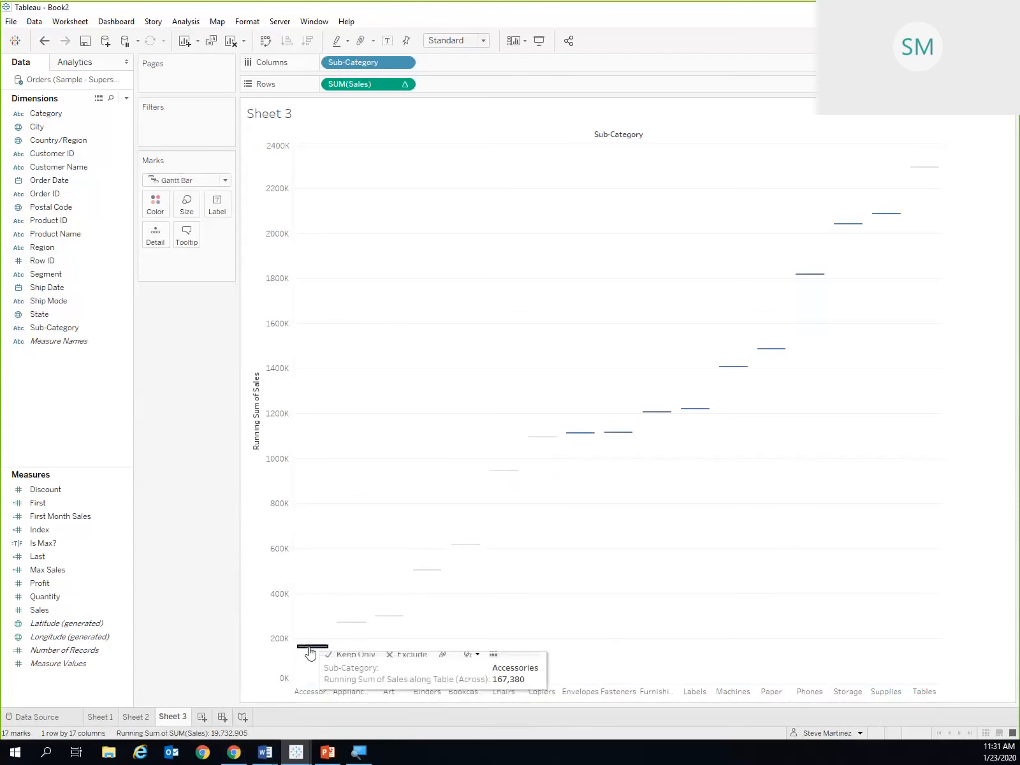
click(339, 623)
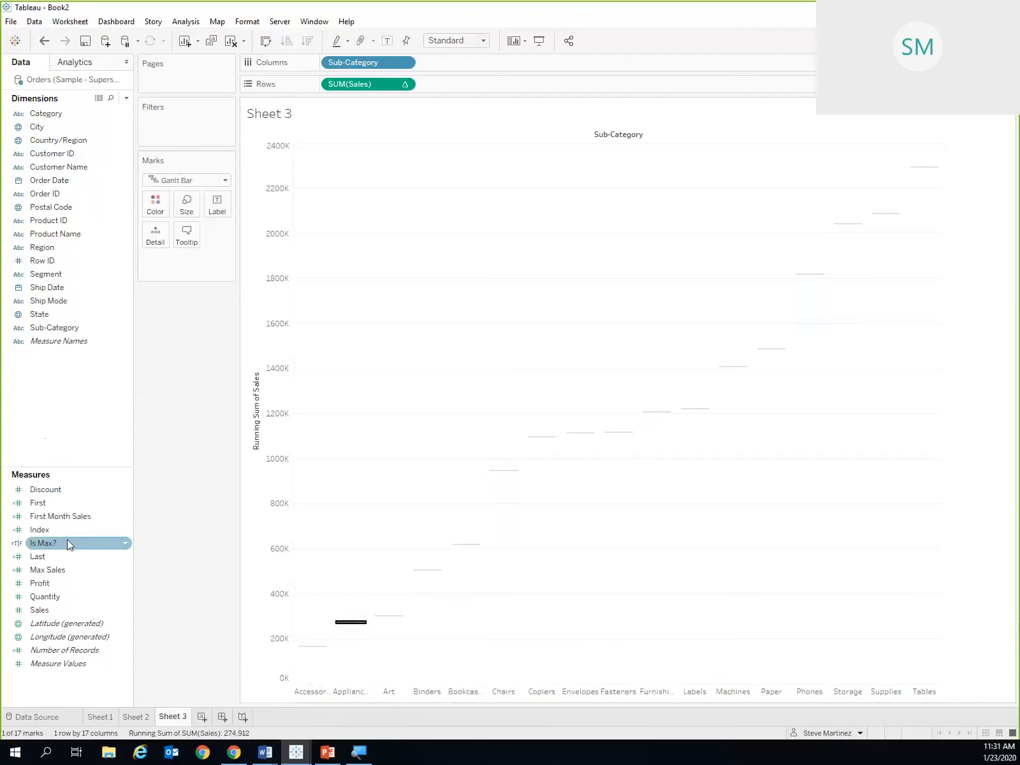
Size the Gantt bars by Sales and check the Binders bar.
drag(39, 610, 186, 204)
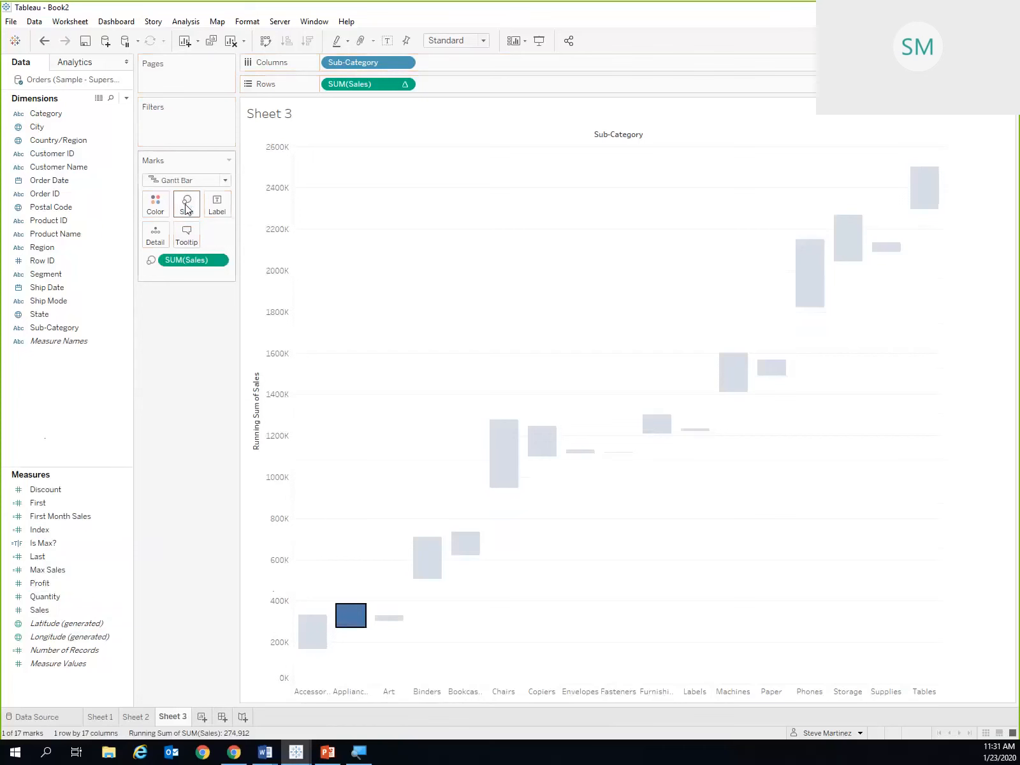
click(330, 513)
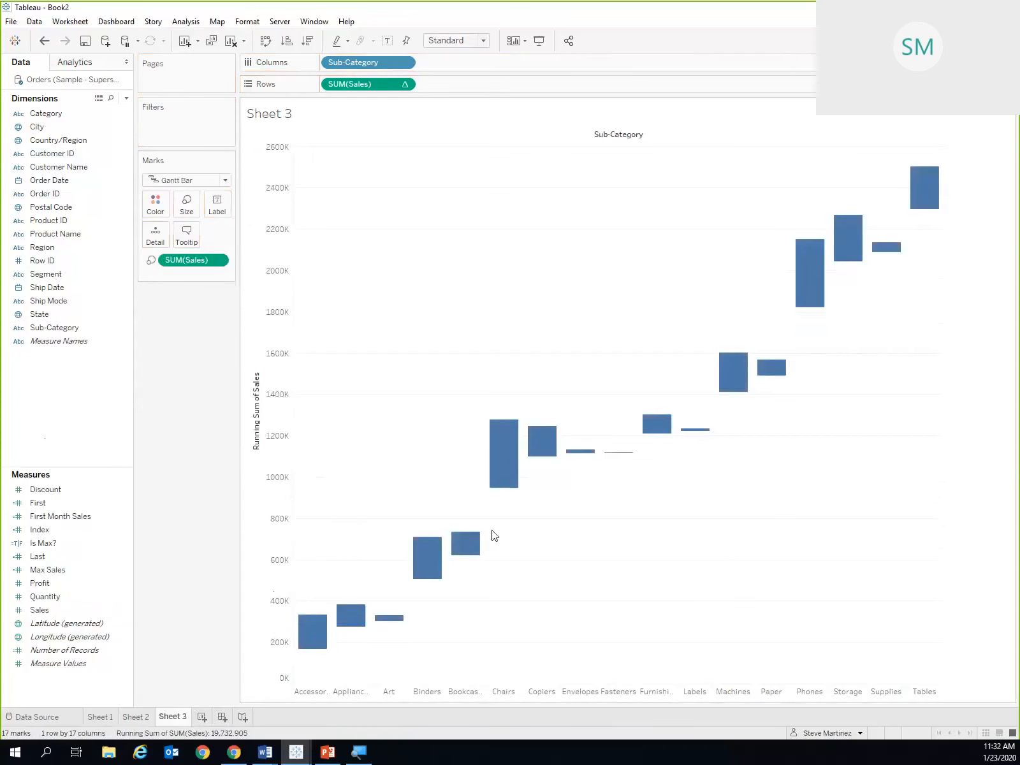
click(428, 583)
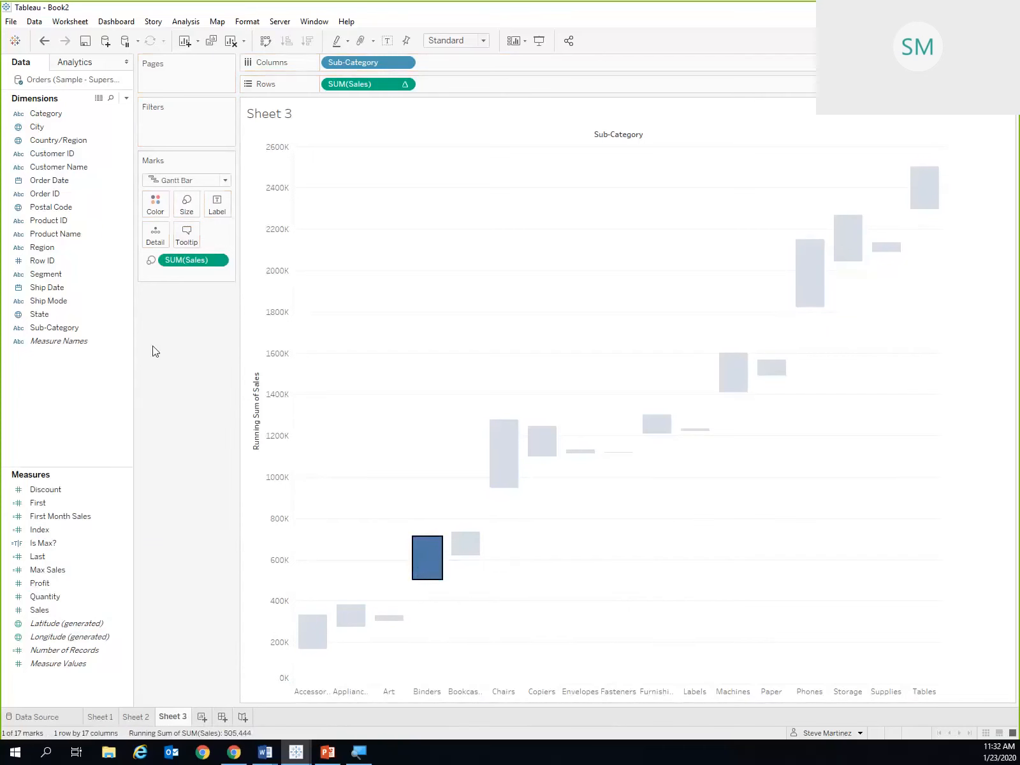
Change the Gantt bars' size expression to -SUM([Sales]) and check the Accessories and Appliances bars.
double_click(174, 262)
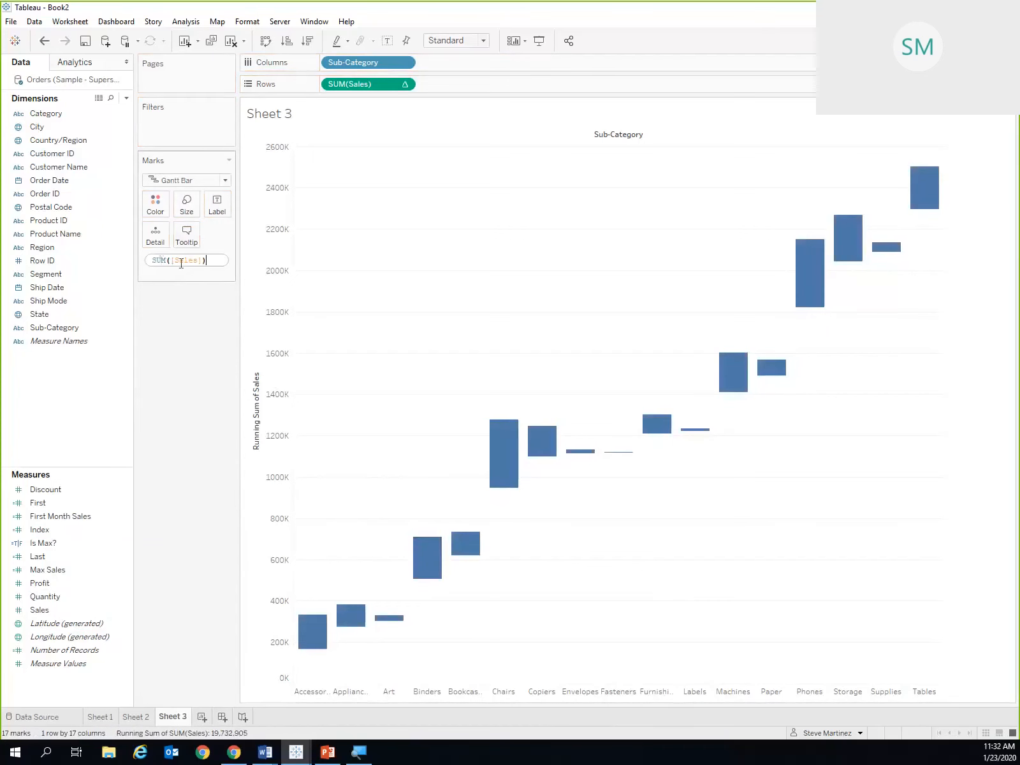
click(211, 262)
click(179, 328)
double_click(185, 260)
click(188, 267)
drag(207, 260, 148, 262)
click(152, 261)
text(-)
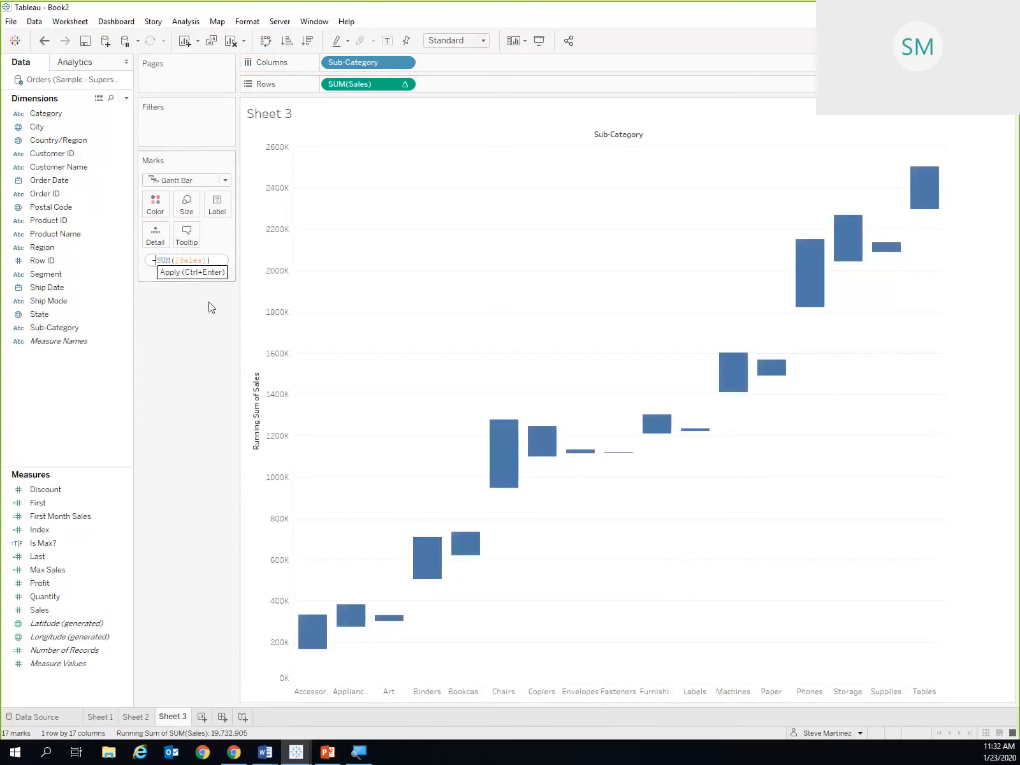
key(Return)
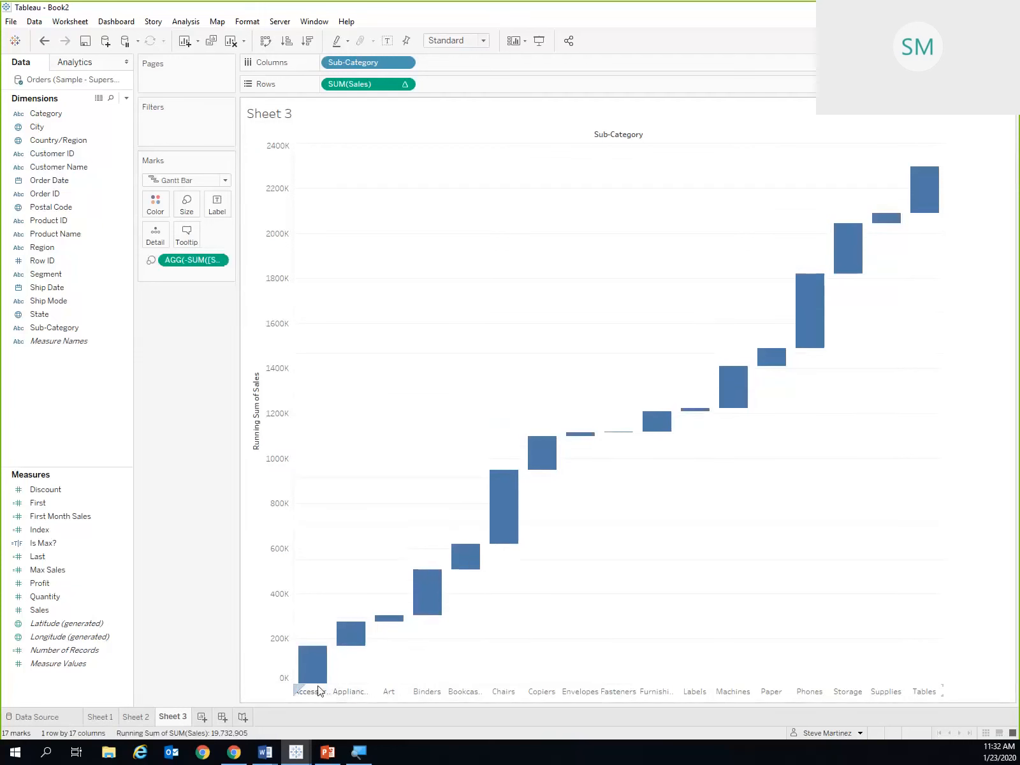
mouse_move(316, 656)
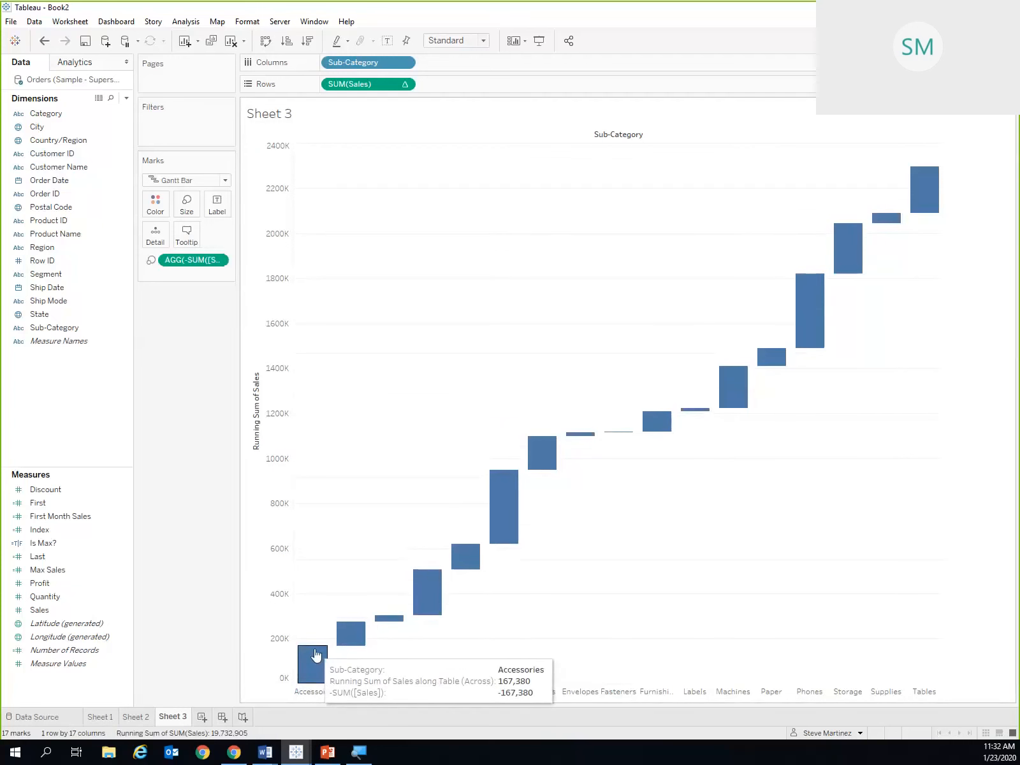
mouse_move(348, 649)
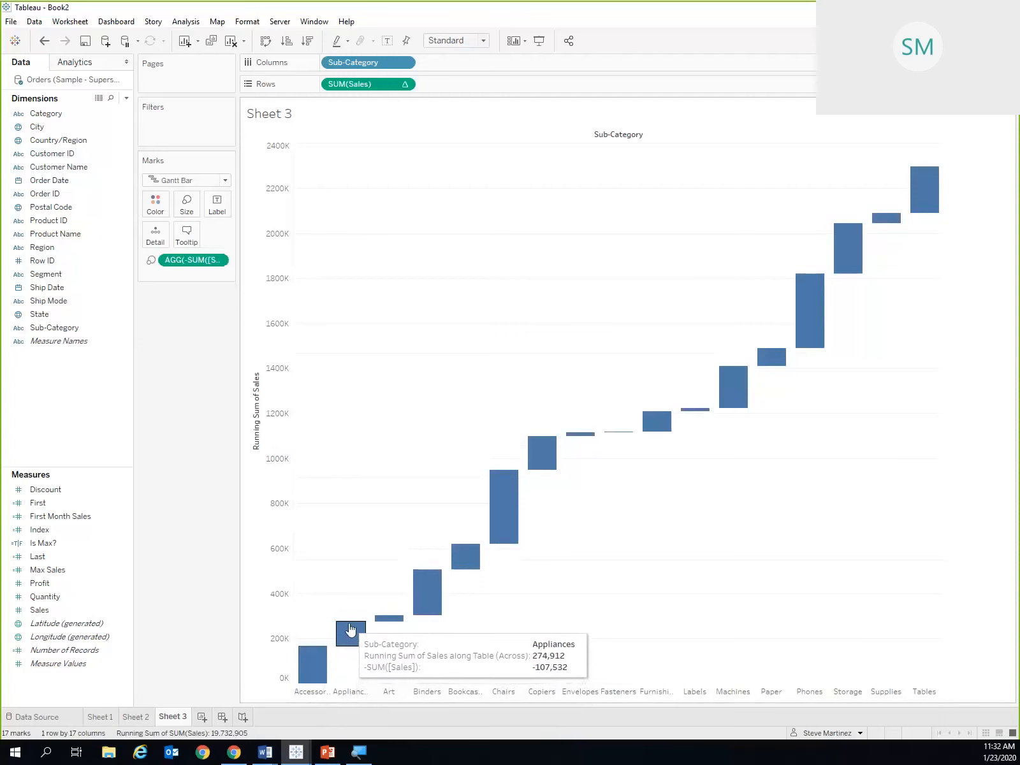
Sort Sub-Category in ascending order by the Sum of the Sales field.
mouse_move(388, 627)
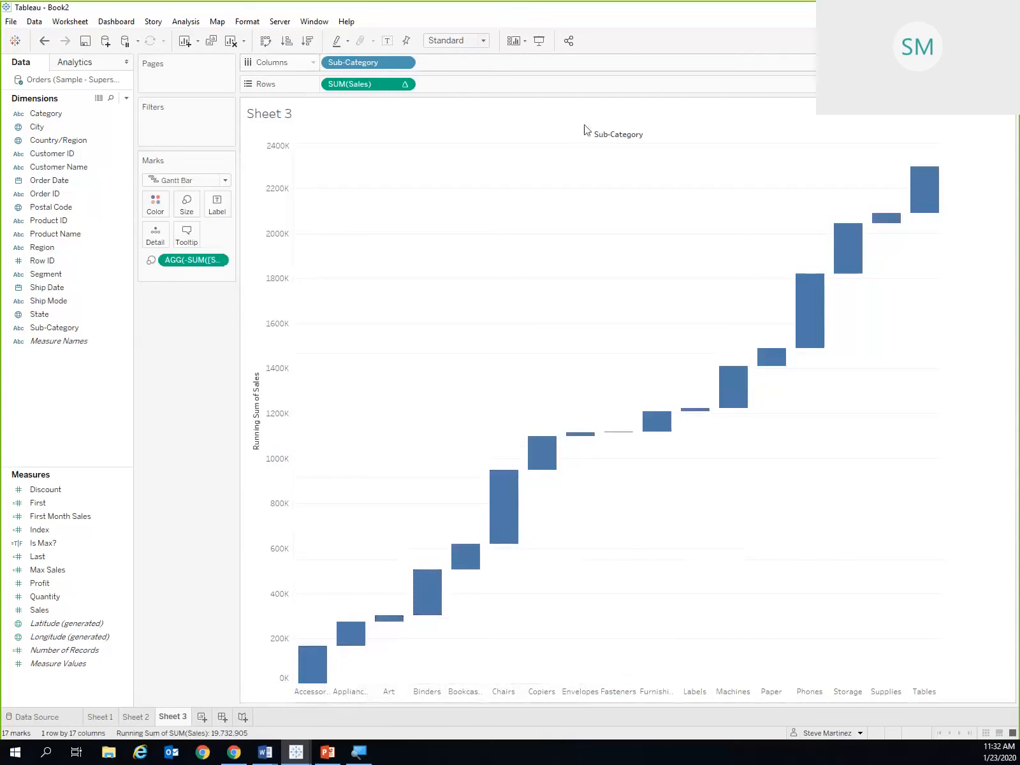
click(405, 62)
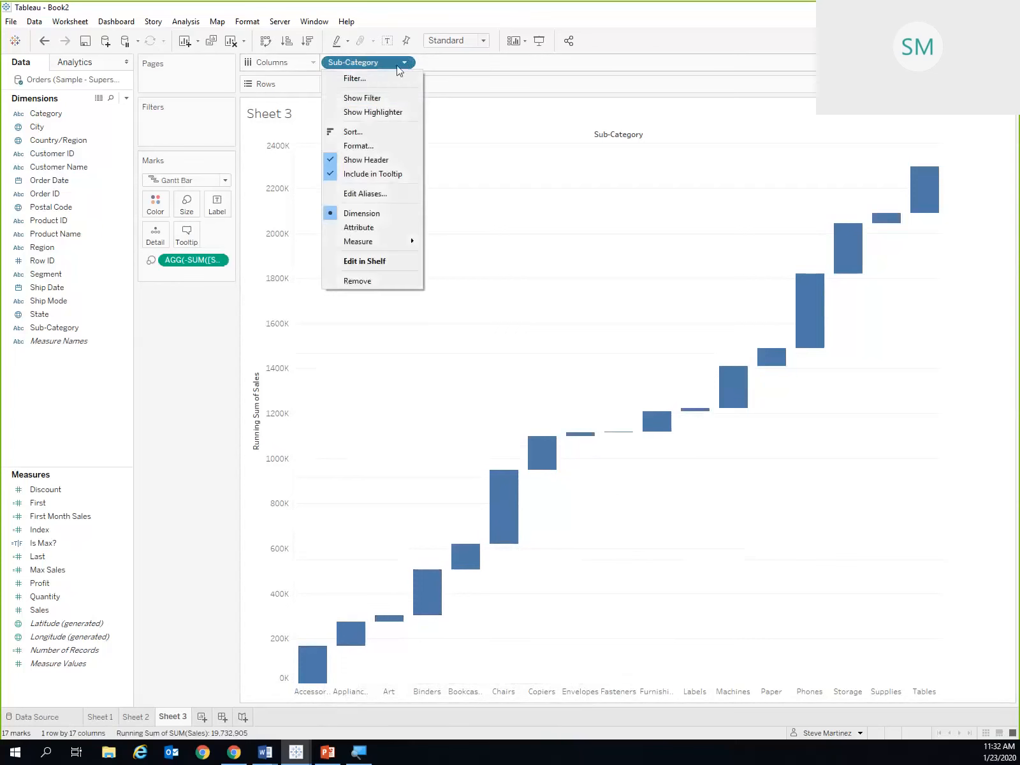
click(352, 131)
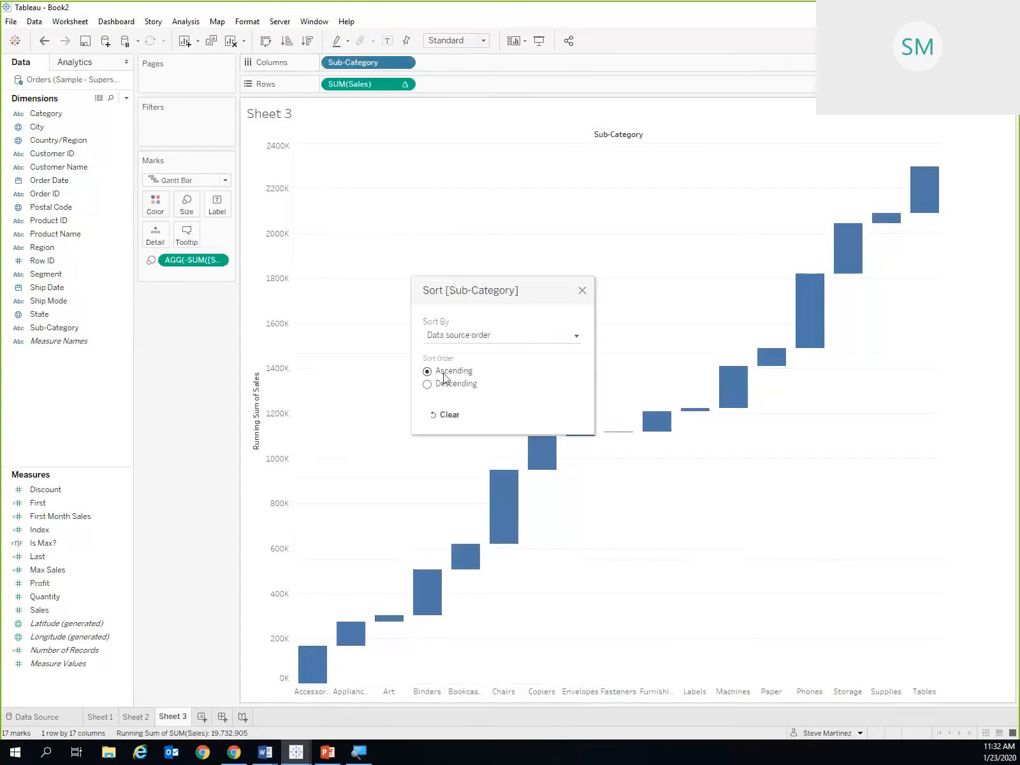
click(470, 337)
click(452, 371)
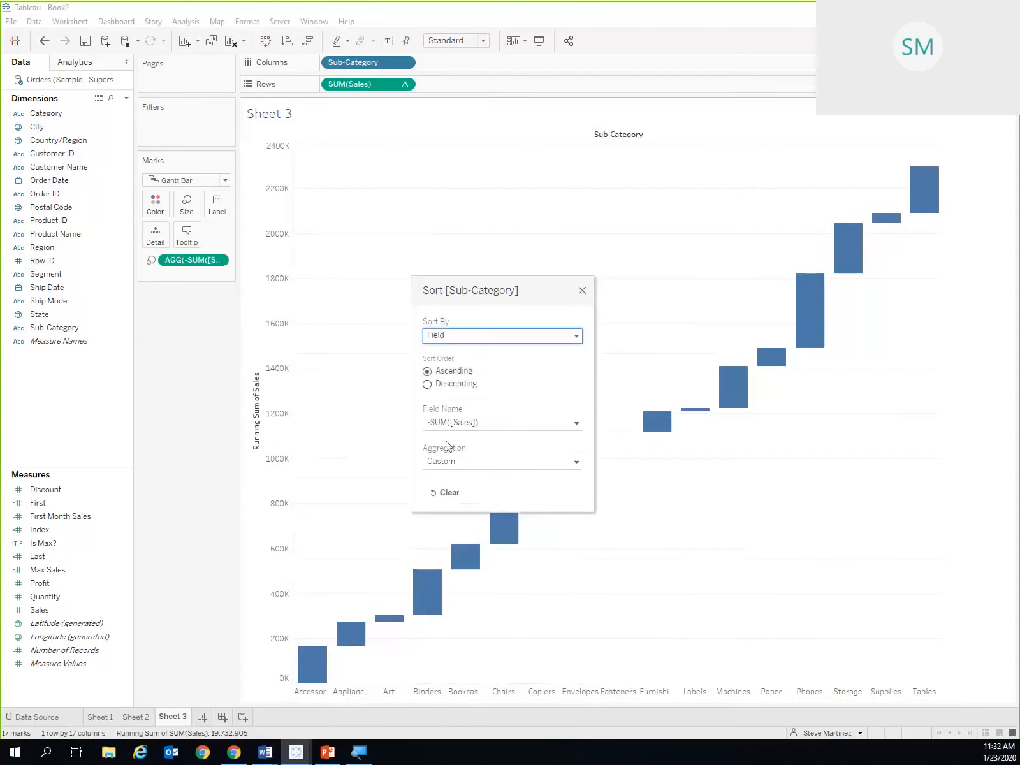
click(470, 423)
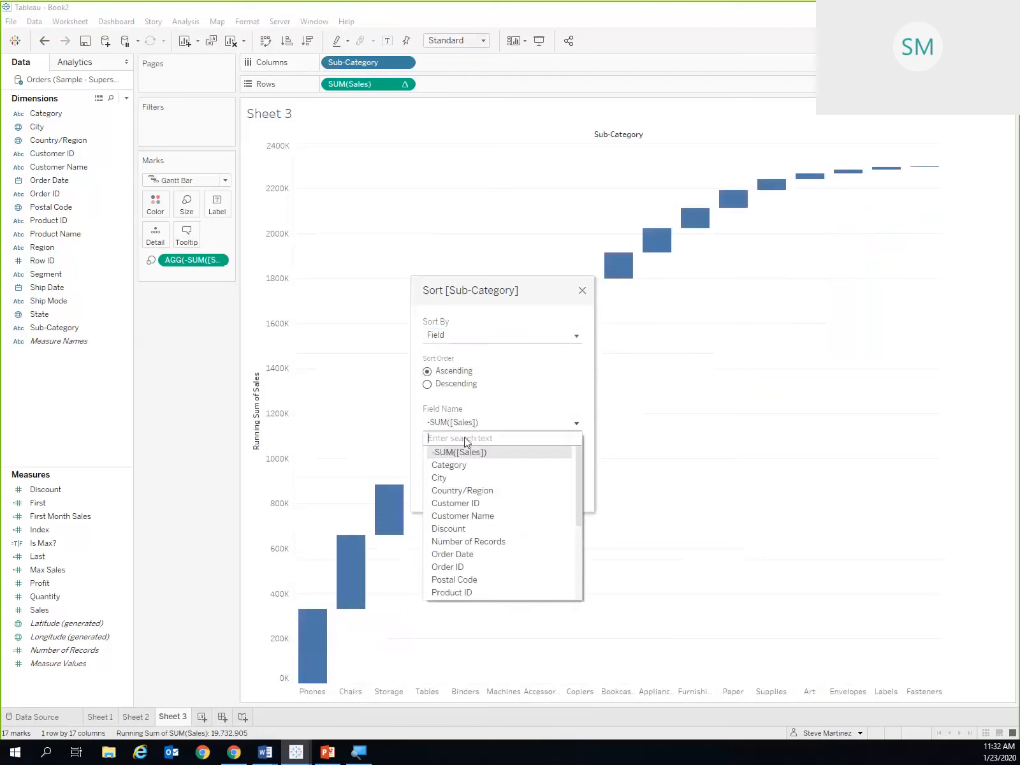
scroll(582, 506, down, 4)
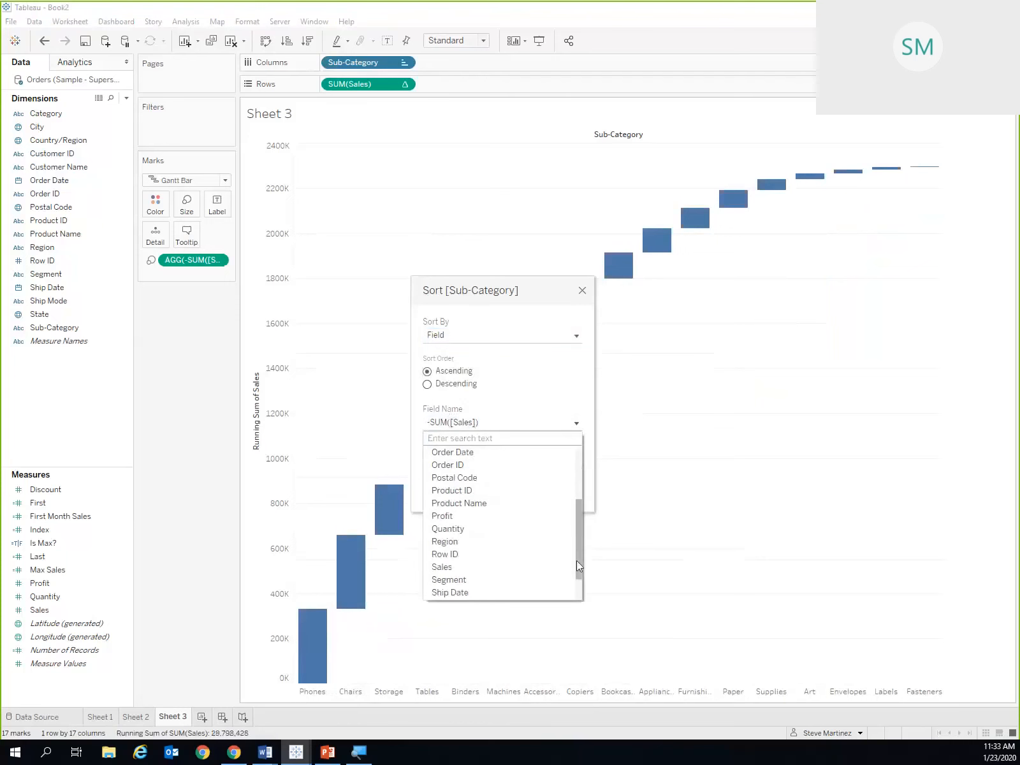
click(472, 553)
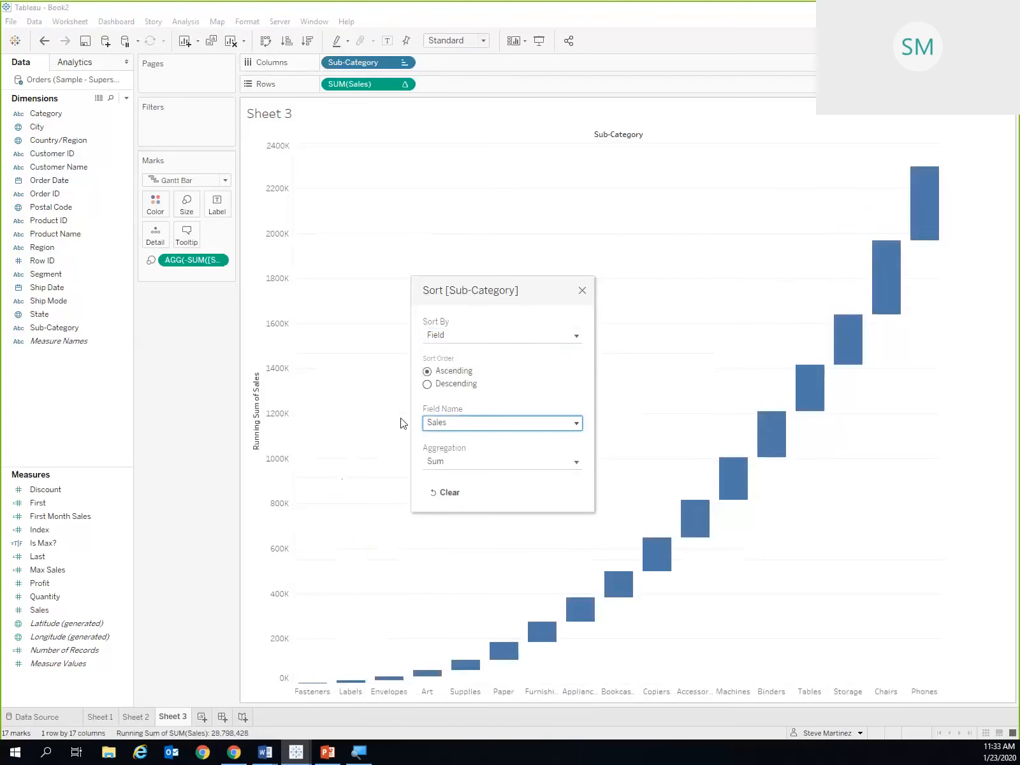
click(581, 291)
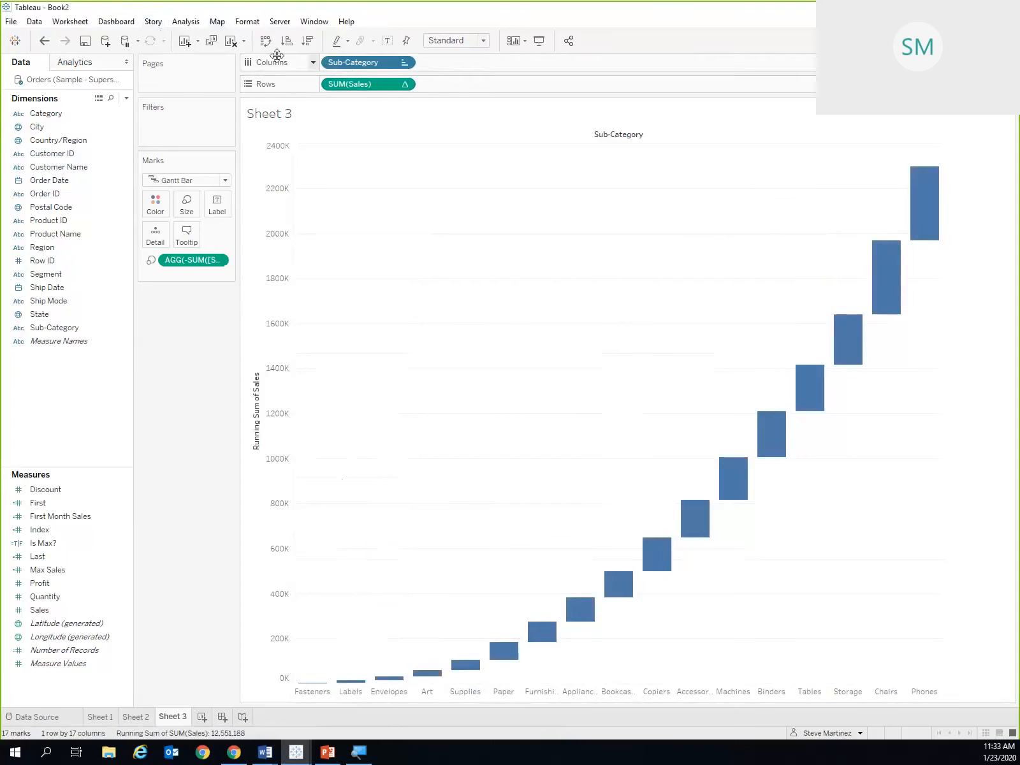
Add row grand totals to the waterfall chart and color the Gantt bars by Sales.
click(187, 23)
mouse_move(214, 149)
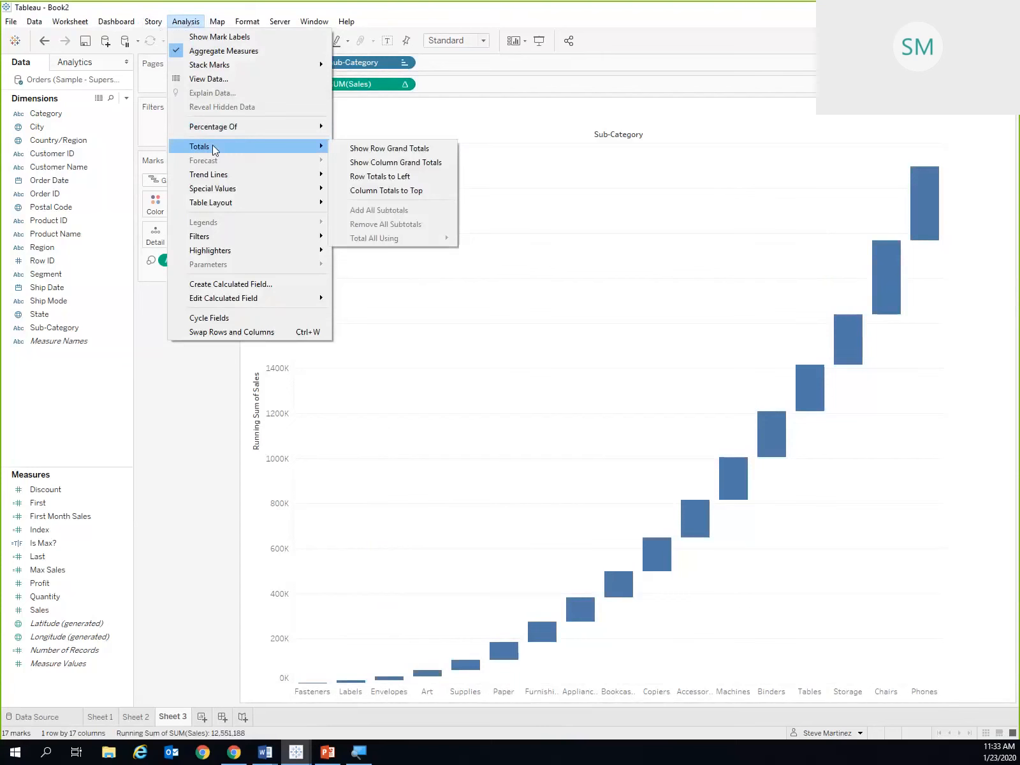
click(370, 149)
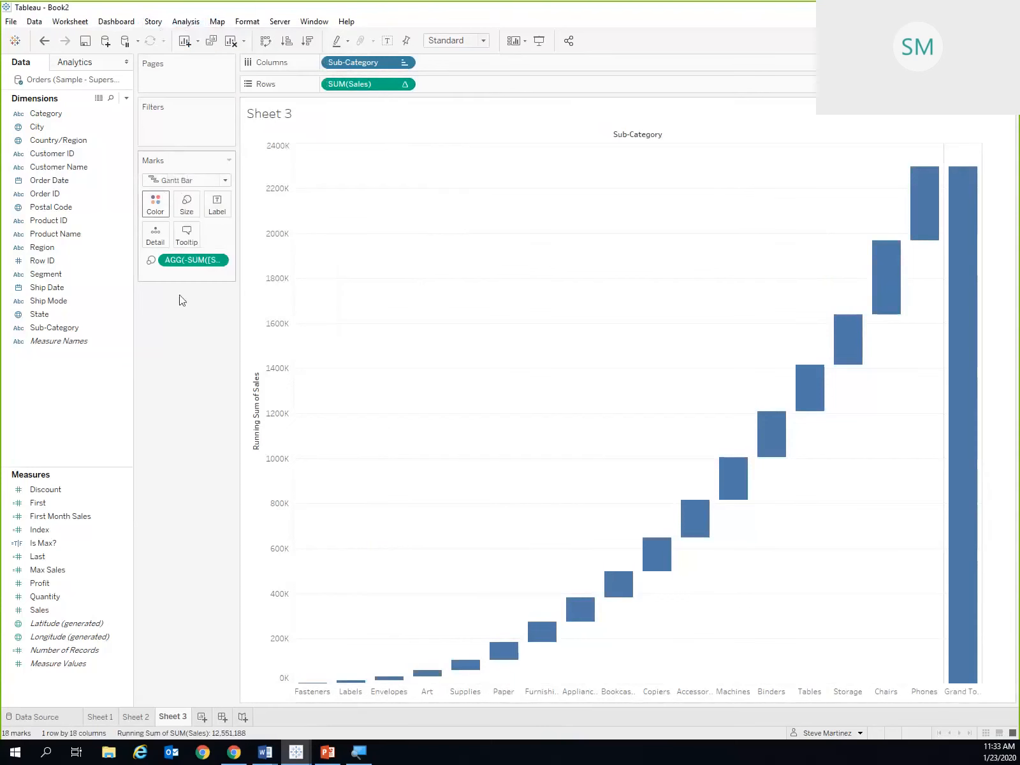
drag(91, 610, 155, 203)
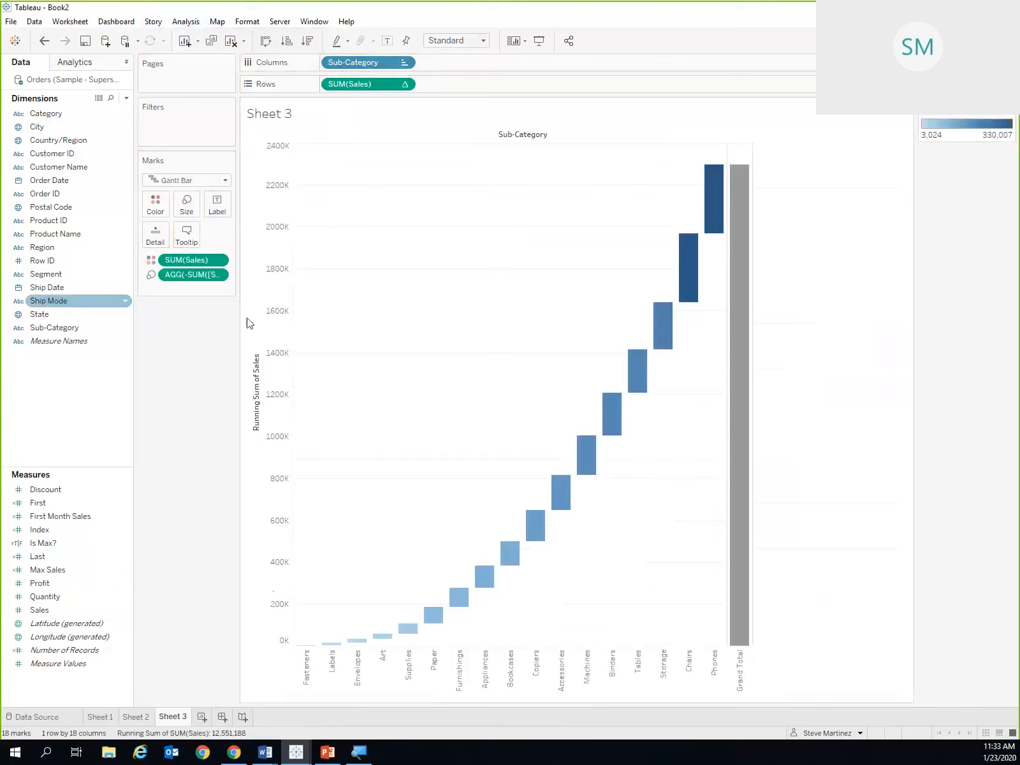
Fit the chart to Entire View and label the Gantt bars with Sales.
click(484, 41)
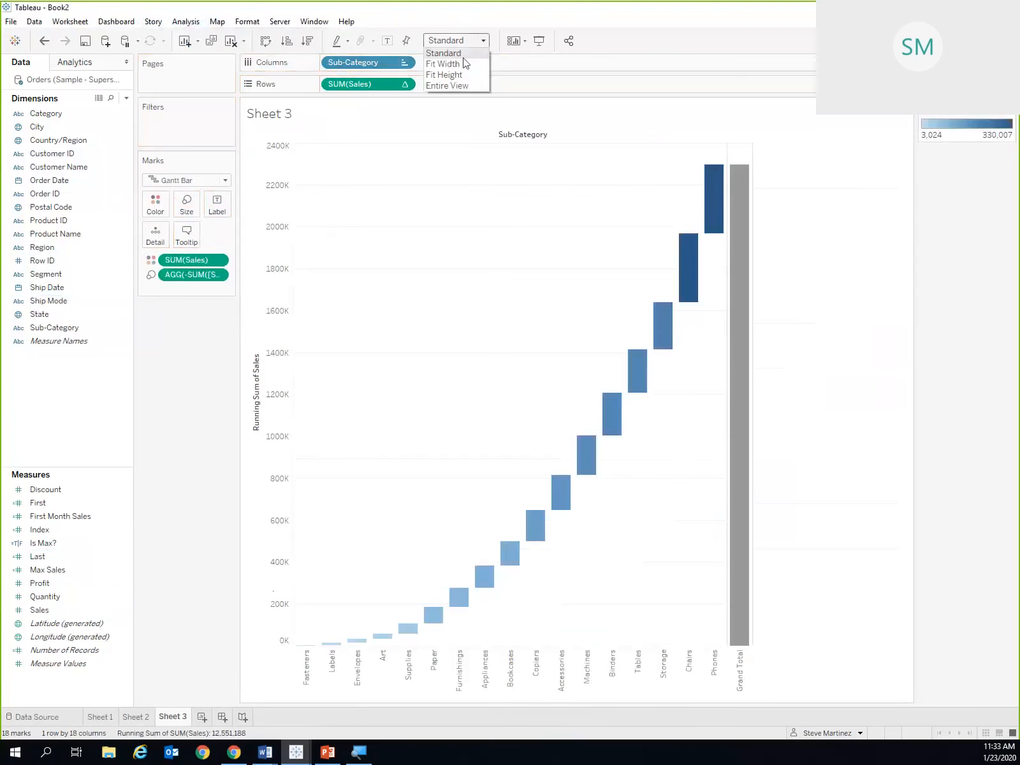
click(448, 86)
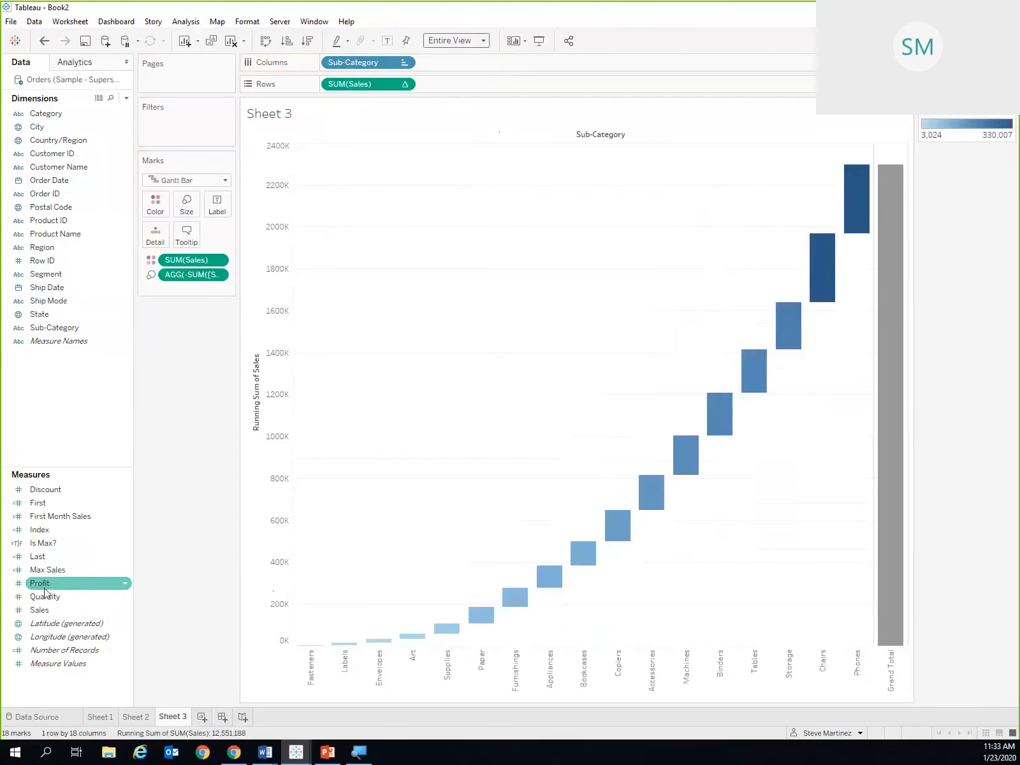
drag(40, 609, 216, 204)
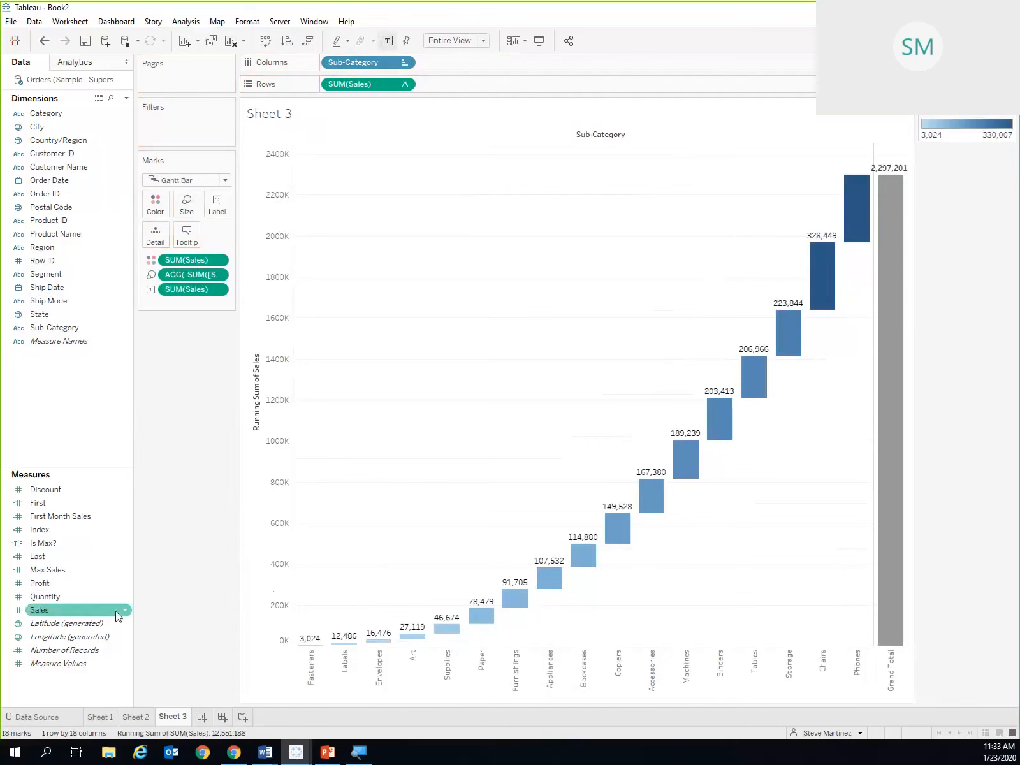
Rename the Sheet 3 worksheet as Waterfall and add a new blank worksheet.
right_click(179, 720)
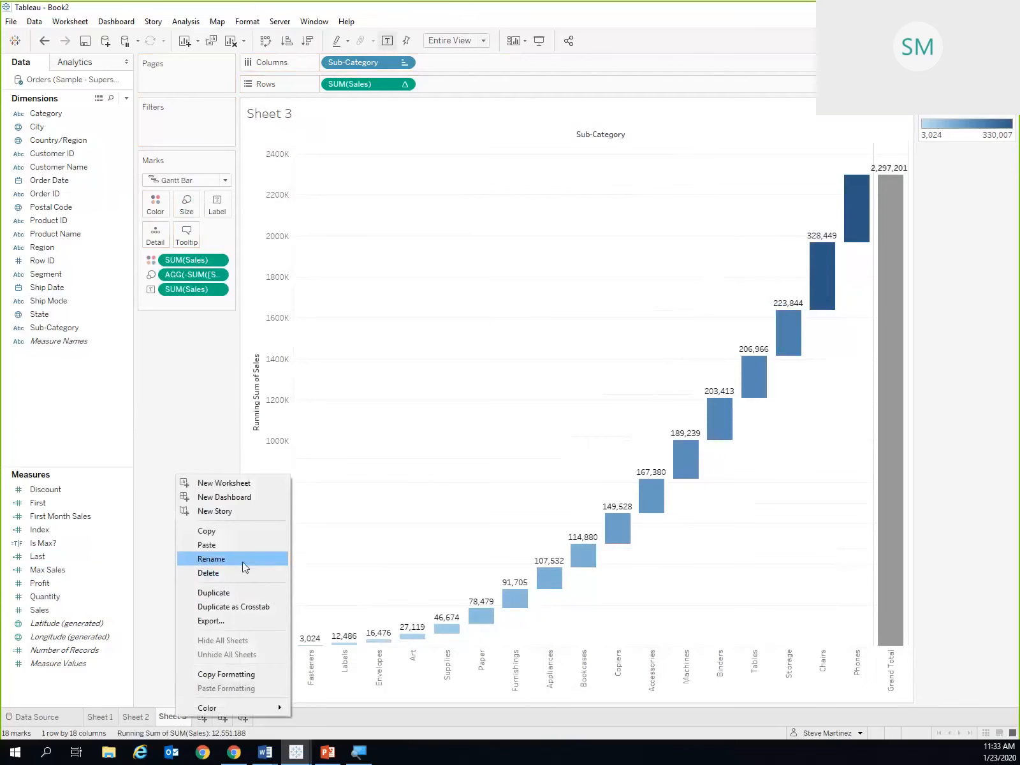
click(246, 567)
text(Waterfall)
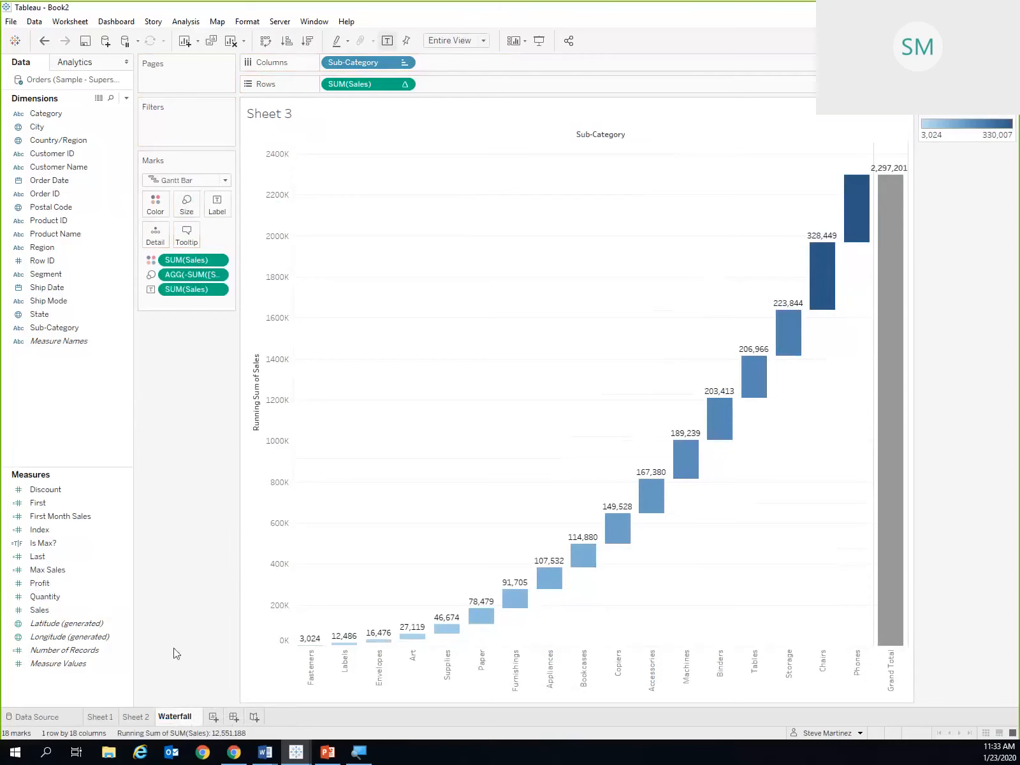
key(Return)
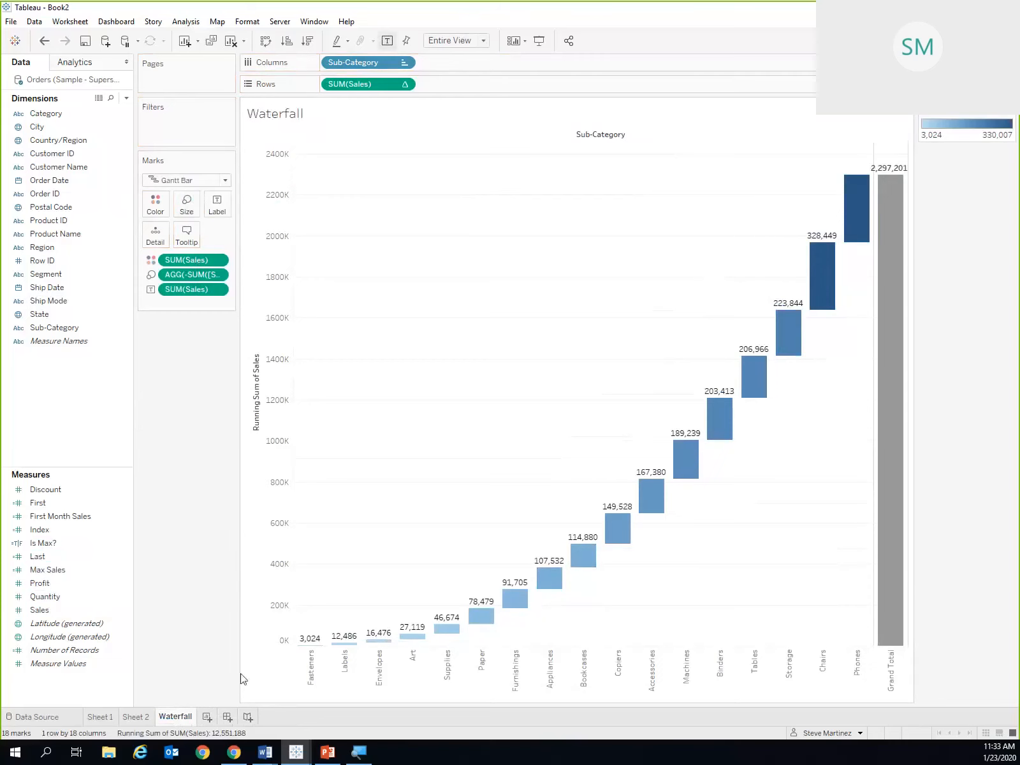
click(207, 716)
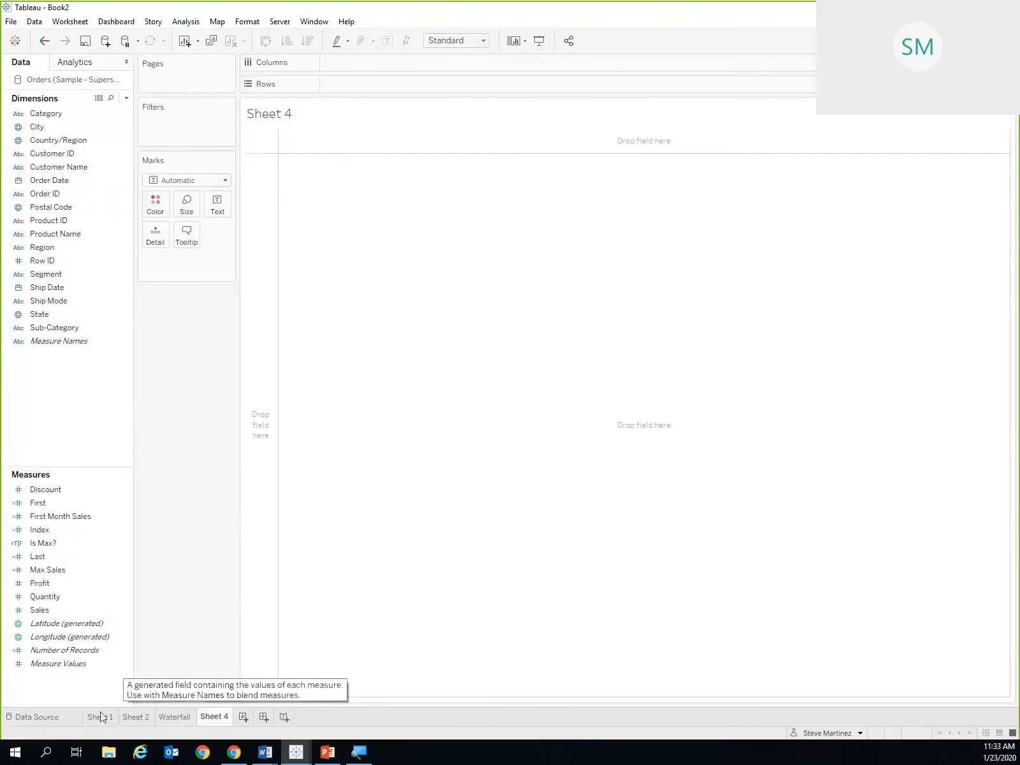
Review the table calculations by month on Sheet 1, the Waterfall chart and the Is Max? line chart on Sheet 2.
click(100, 716)
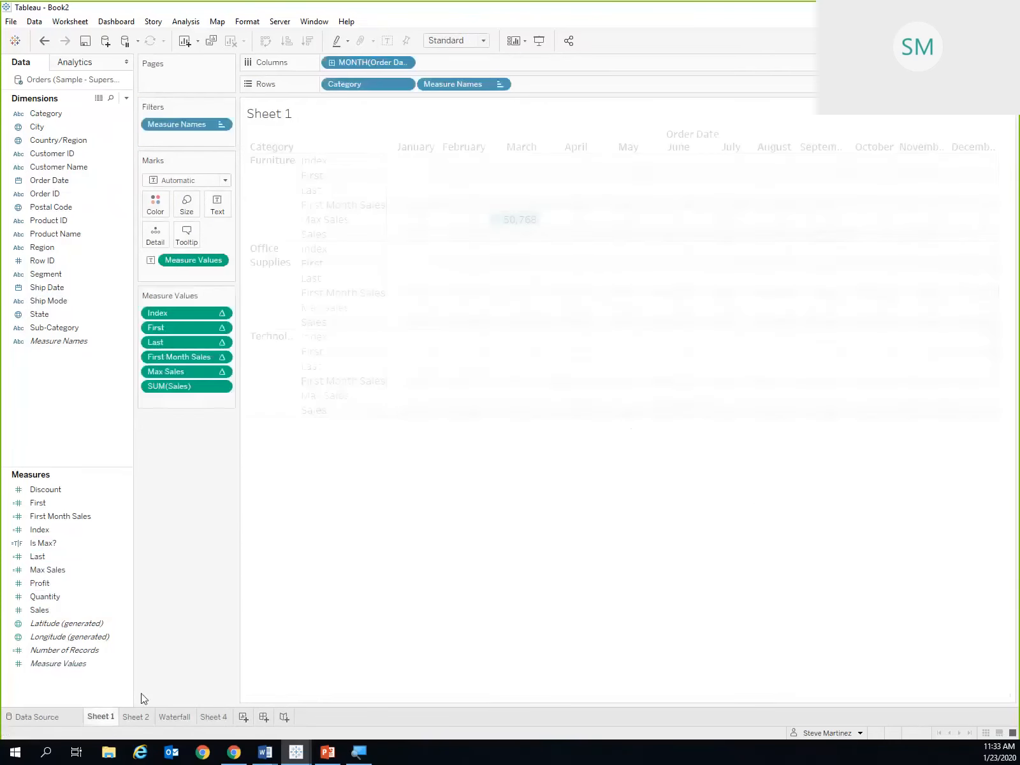
click(469, 569)
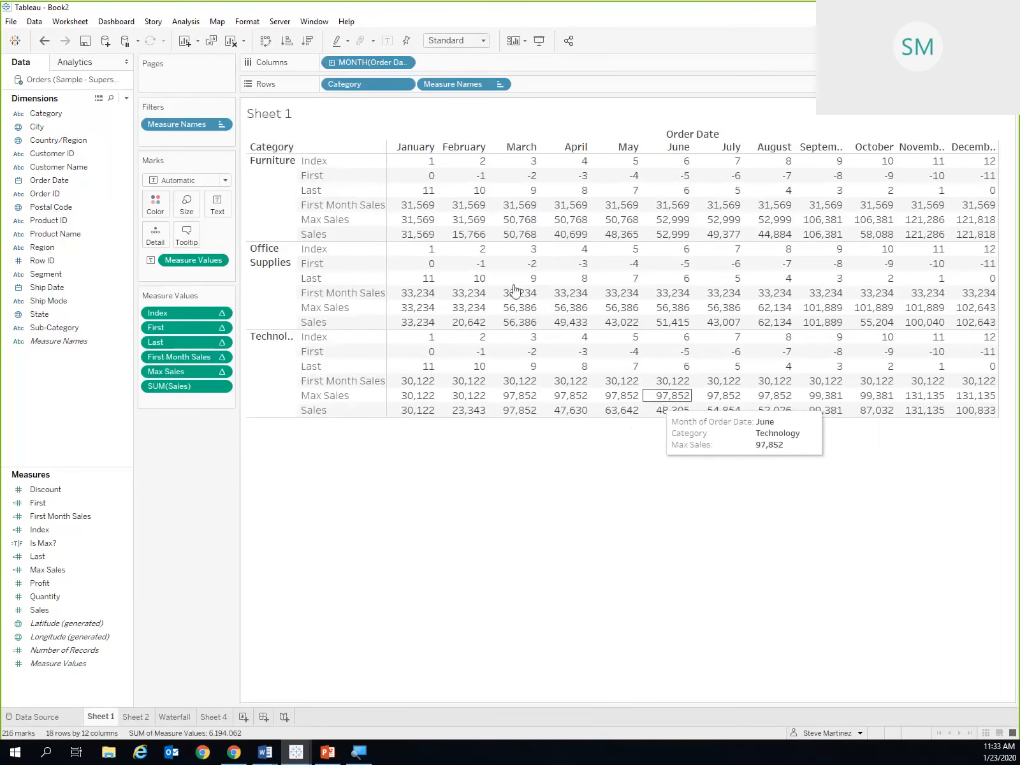
click(318, 164)
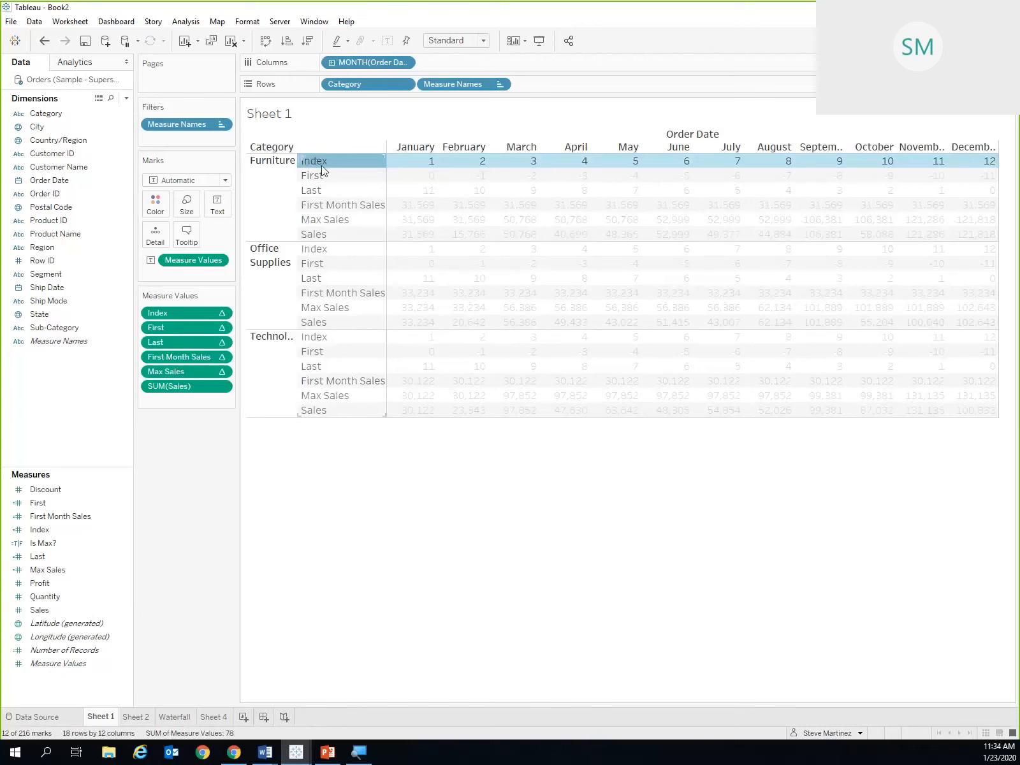
mouse_move(326, 166)
click(613, 471)
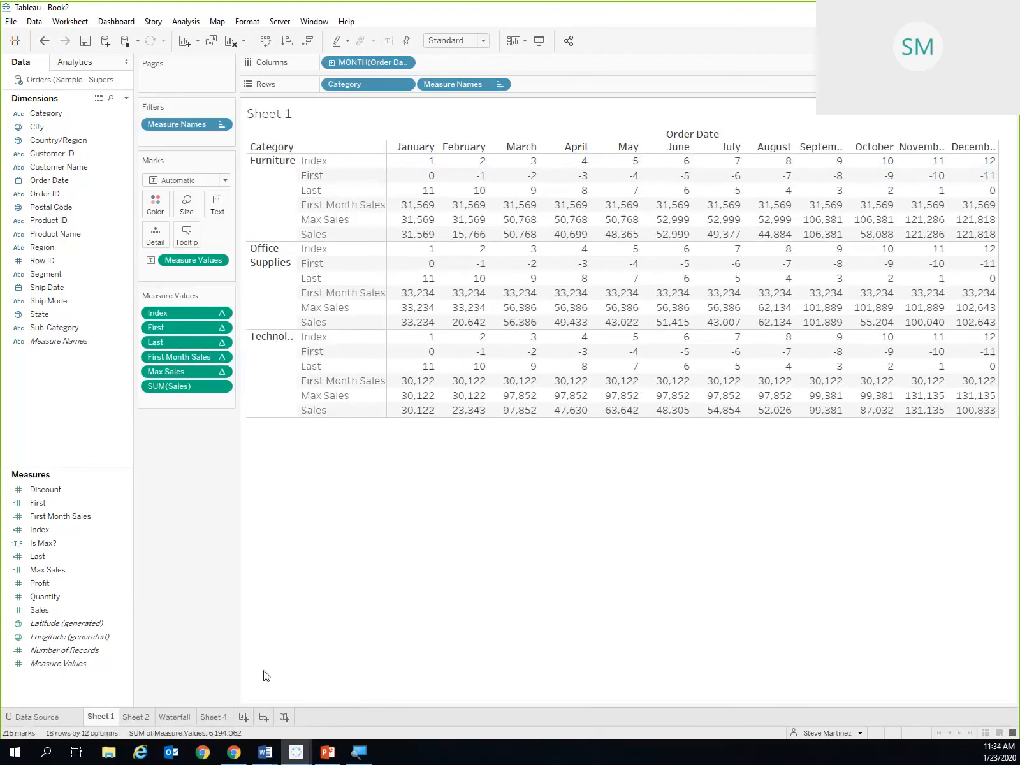
click(170, 718)
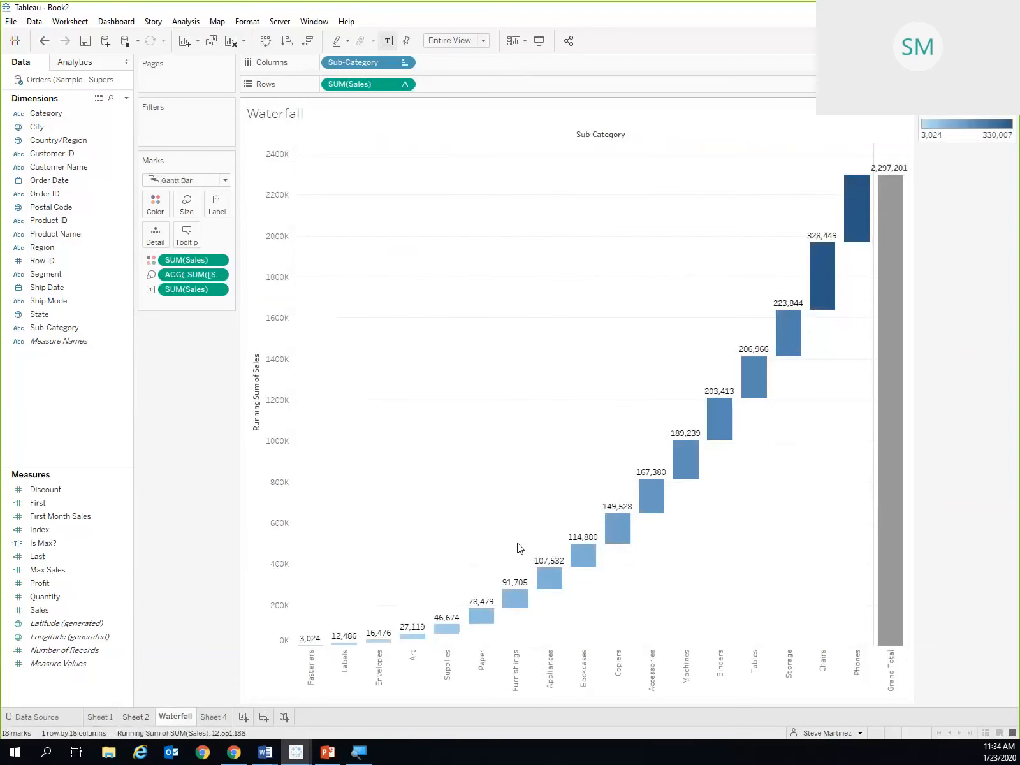
click(98, 717)
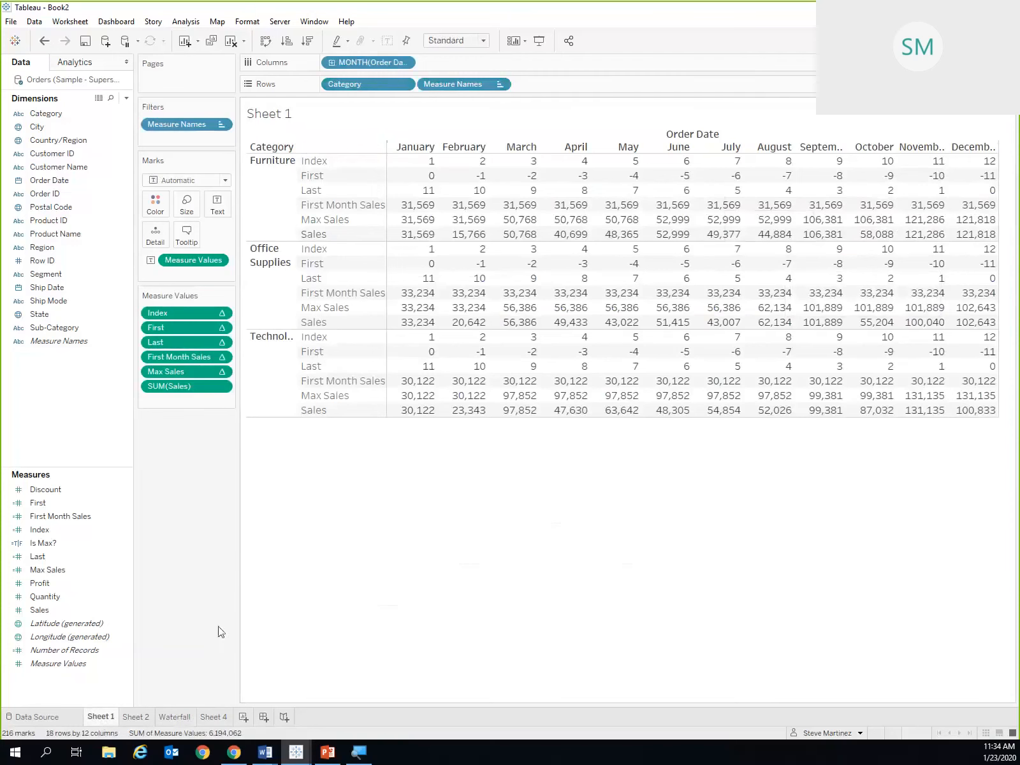
click(131, 715)
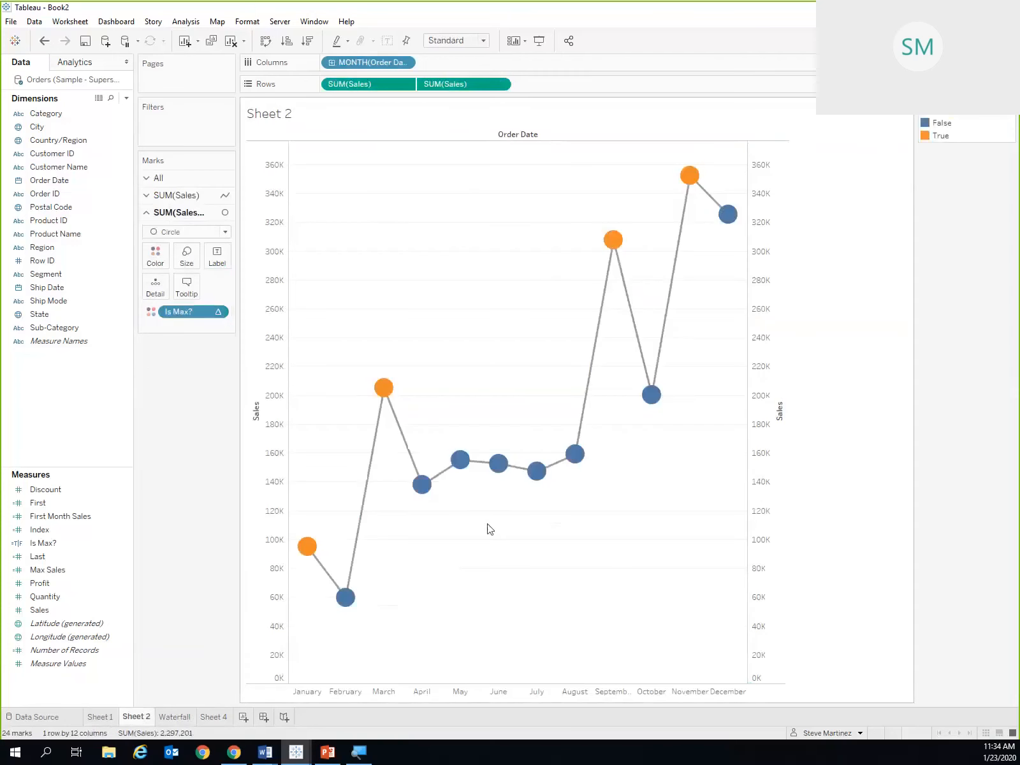
click(100, 716)
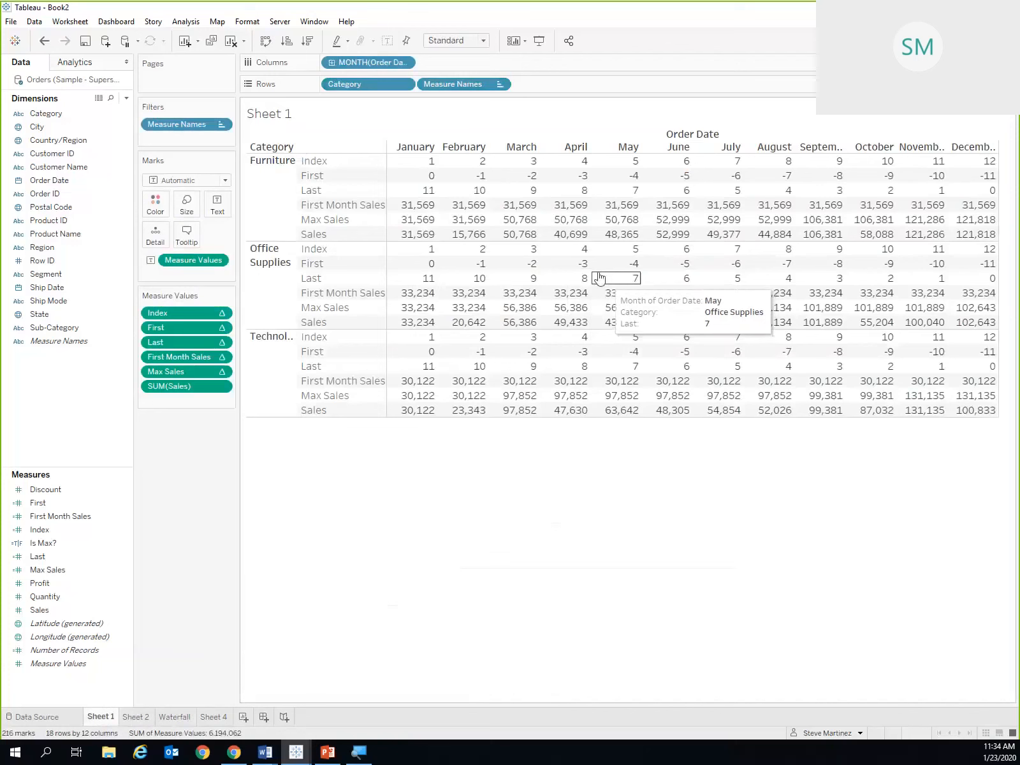
On Sheet 4, build a line chart with Order Date as continuous Month in the columns and the sum of Sales in the rows.
click(214, 717)
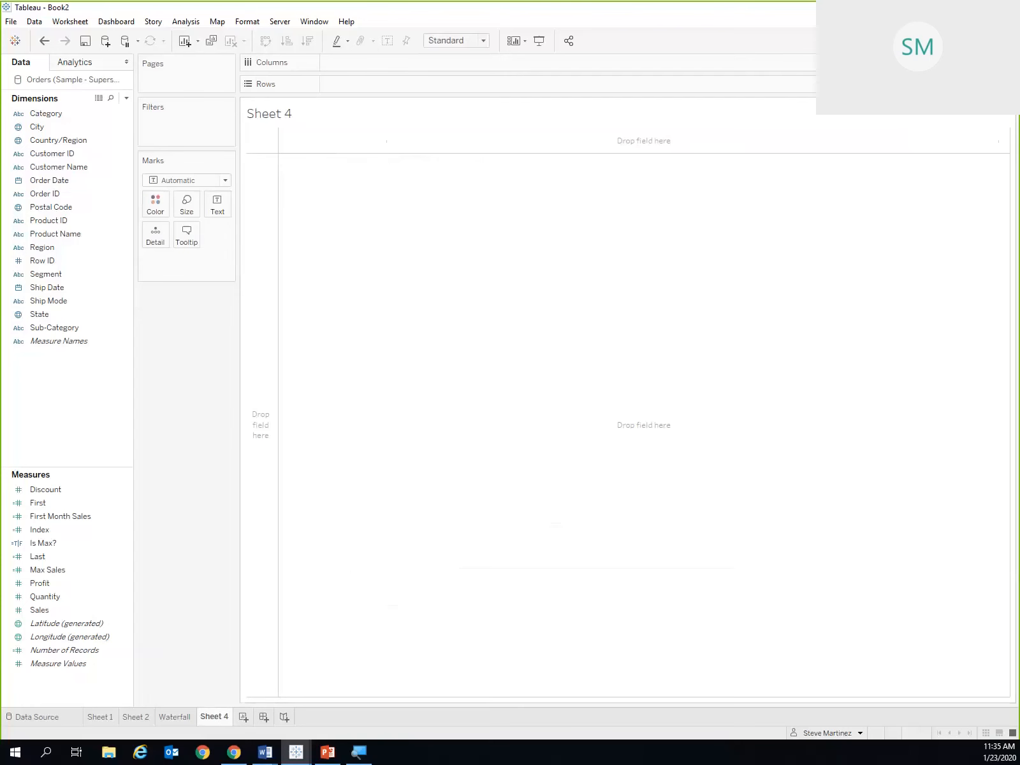
click(48, 288)
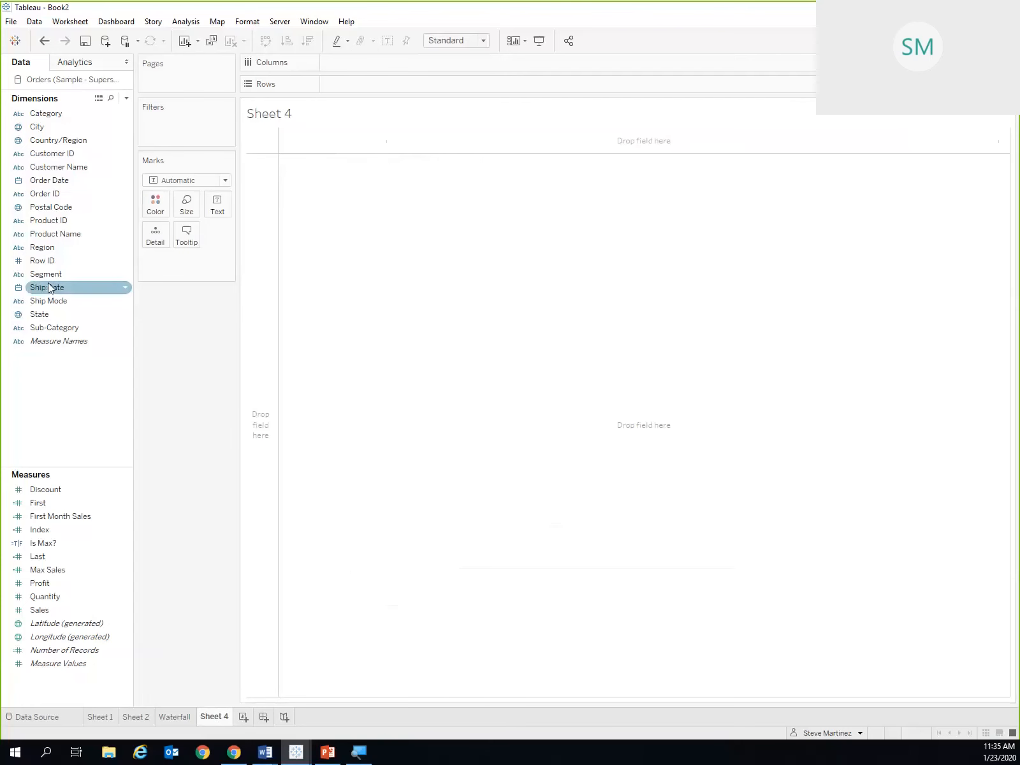
click(71, 166)
drag(63, 183, 399, 66)
click(404, 63)
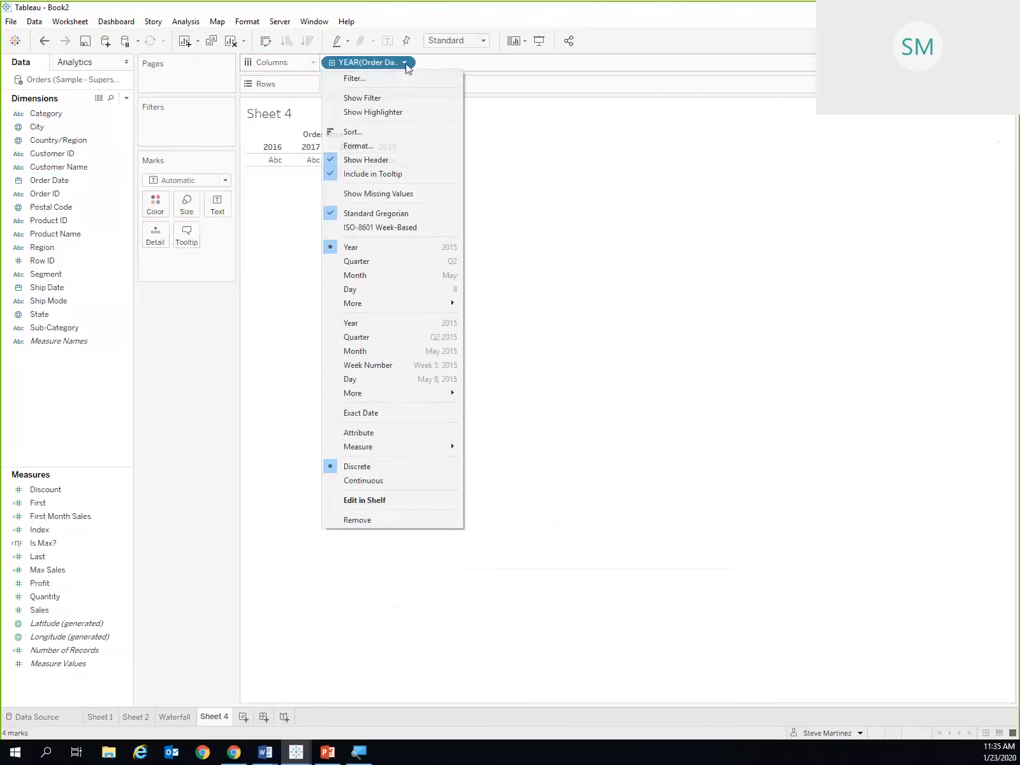
click(390, 352)
drag(57, 610, 378, 88)
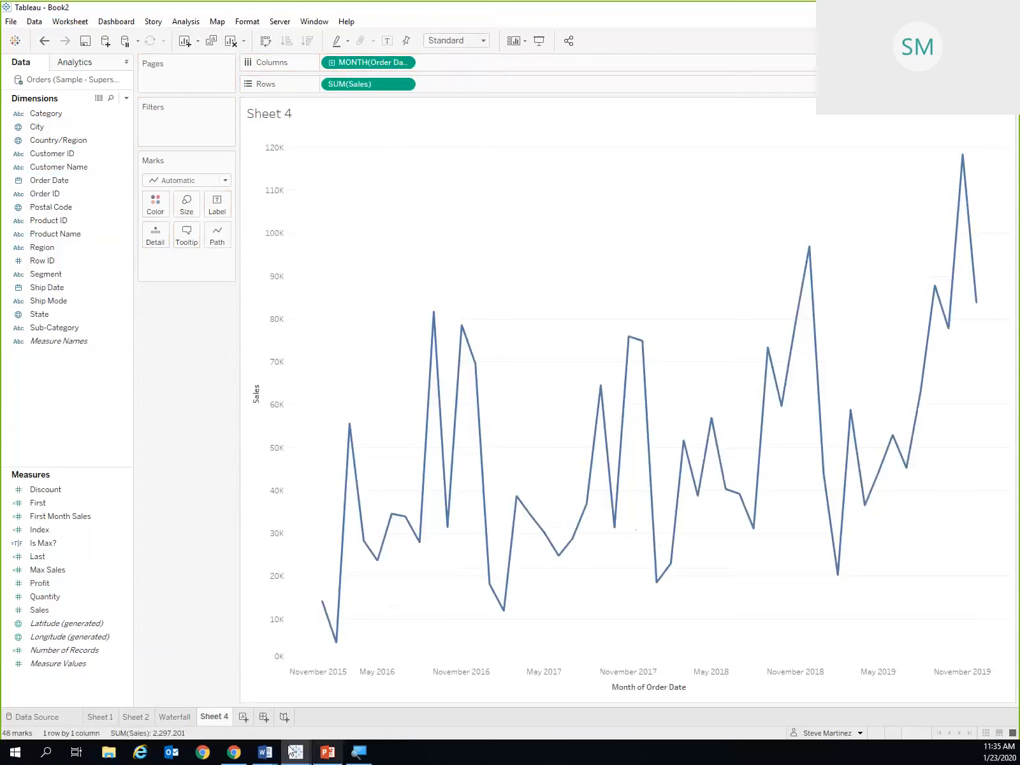
Create a new dashboard and place the Waterfall sheet on it with Sheet 4 below.
click(263, 716)
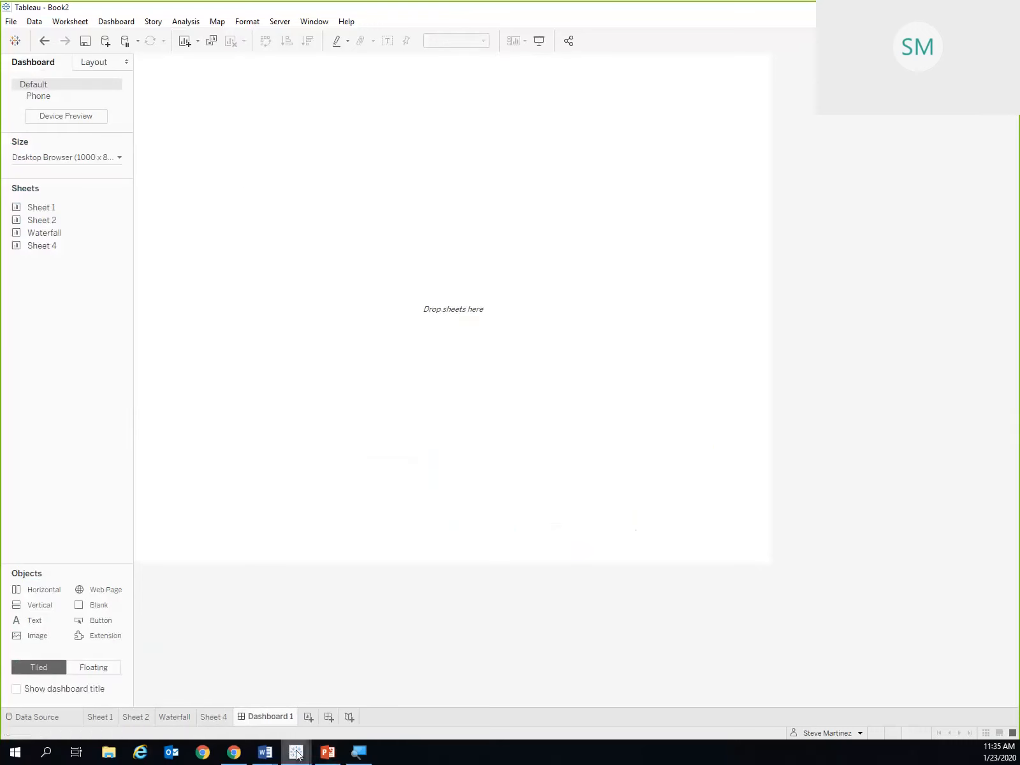
mouse_move(296, 751)
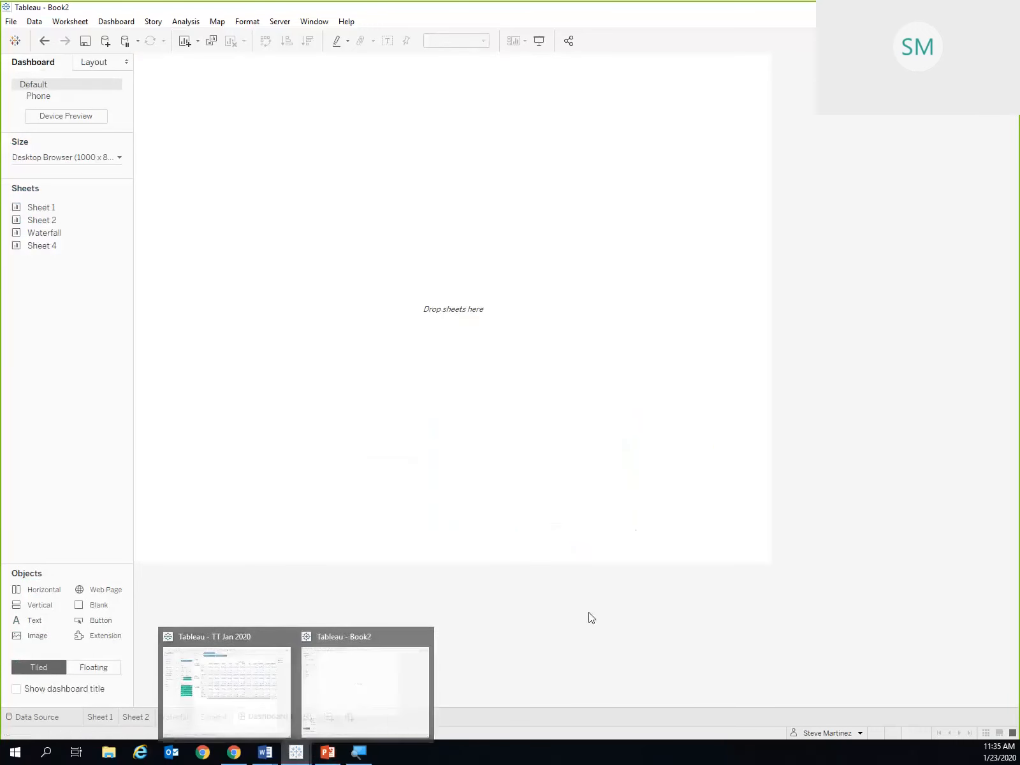
mouse_move(64, 236)
drag(64, 236, 319, 271)
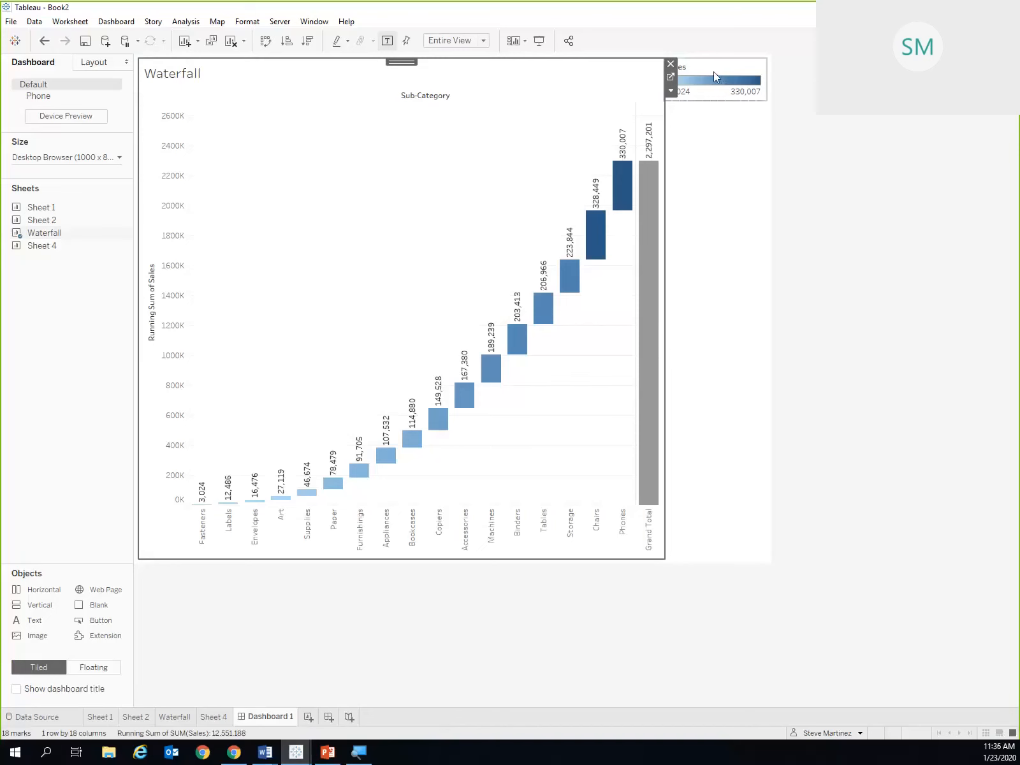
mouse_move(36, 250)
mouse_down()
mouse_move(285, 409)
mouse_move(371, 445)
mouse_up()
Remove the Sales color legend from beside the two charts on the dashboard.
click(742, 92)
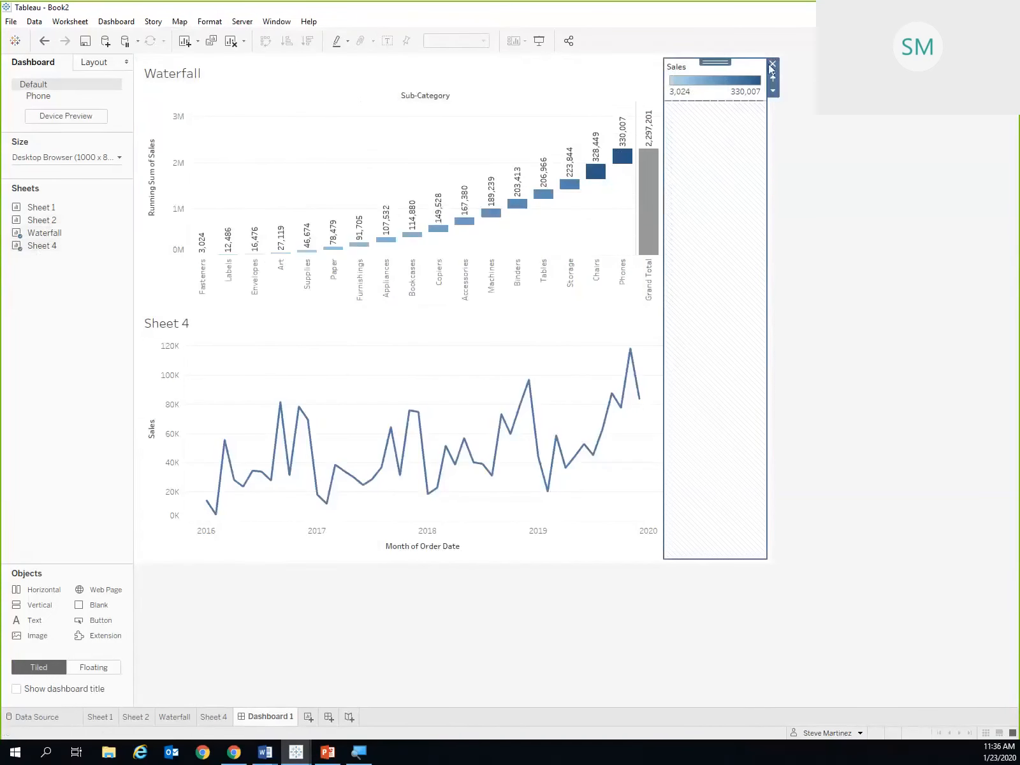
click(771, 63)
click(626, 404)
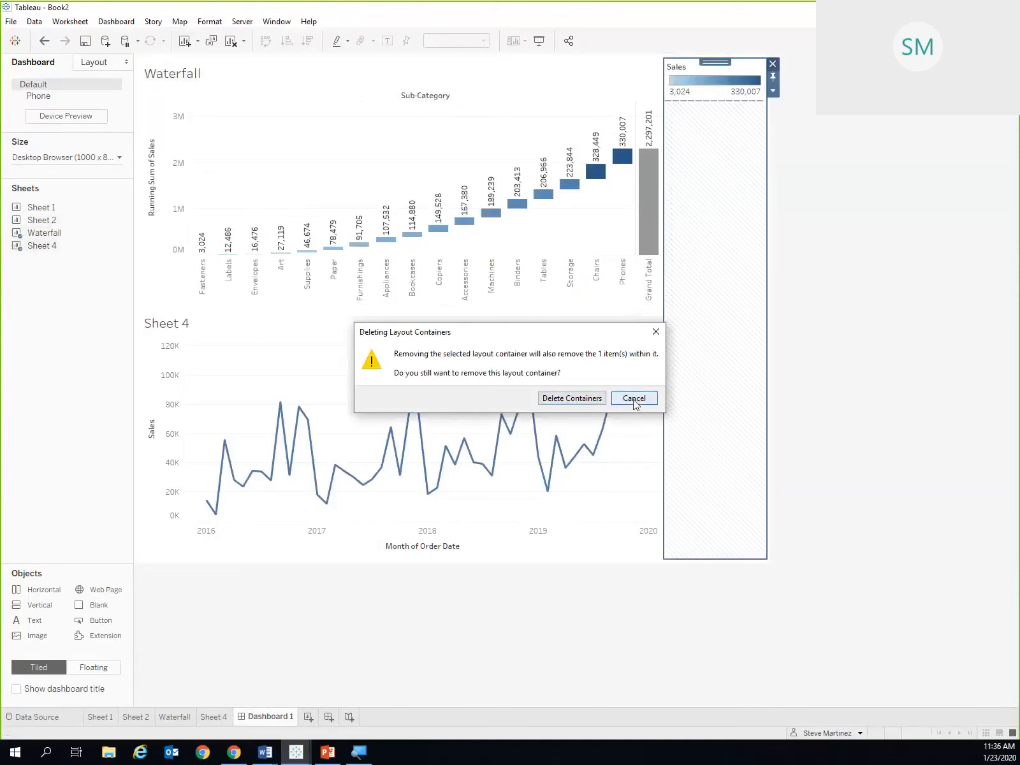
click(745, 64)
click(772, 65)
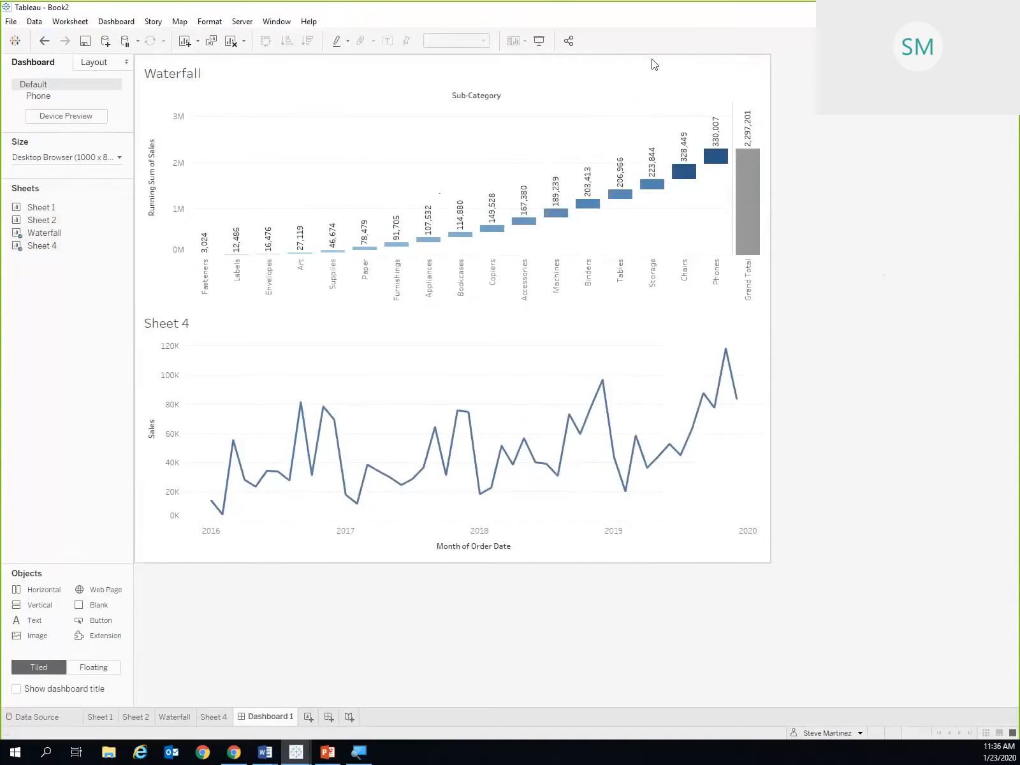
Set the Waterfall chart to be used as a filter for the dashboard.
click(655, 79)
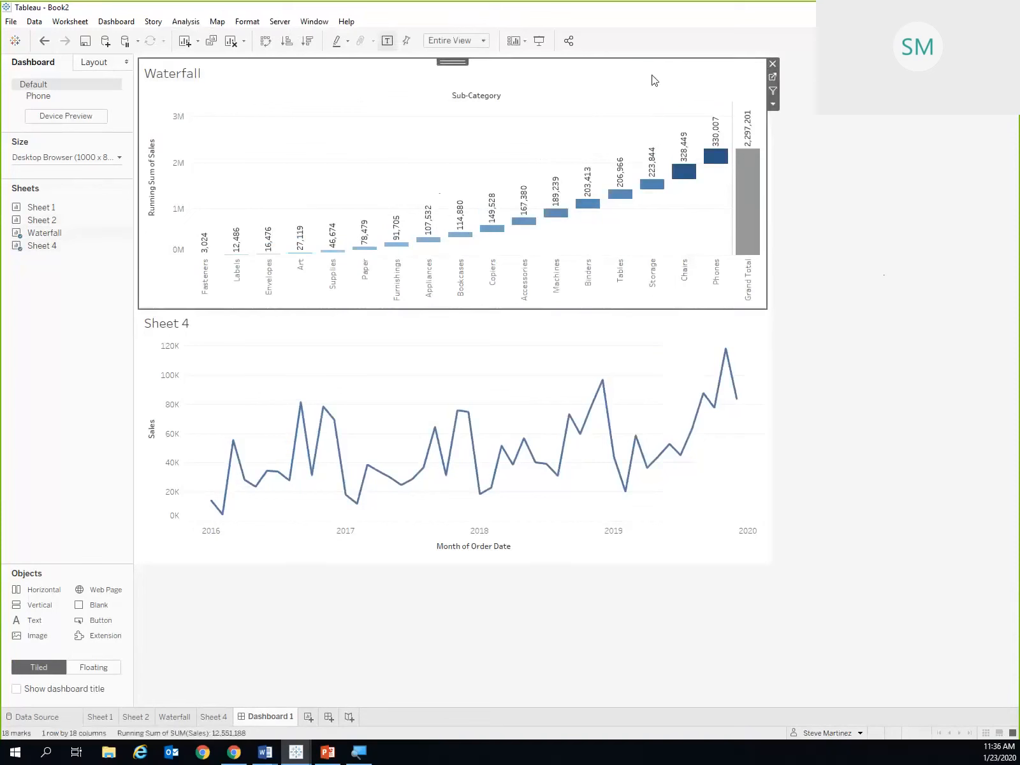
click(773, 90)
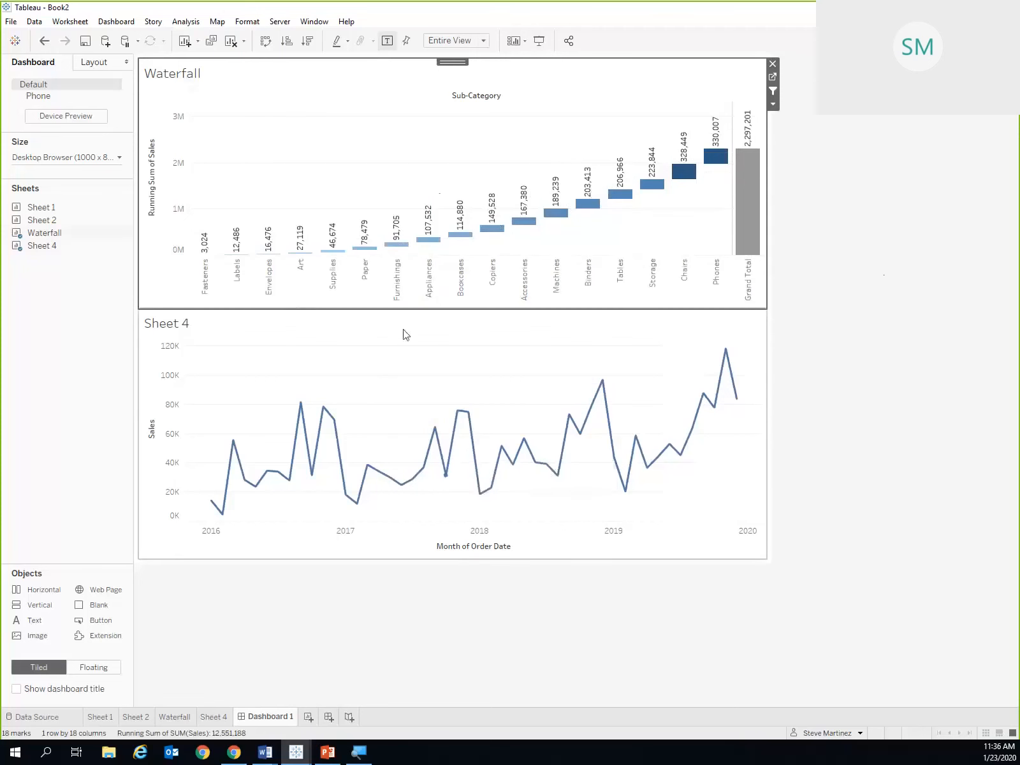
Test the dashboard filter with the Bookcases, Accessories and Copiers bars of the Waterfall chart, and clear the selection.
click(460, 236)
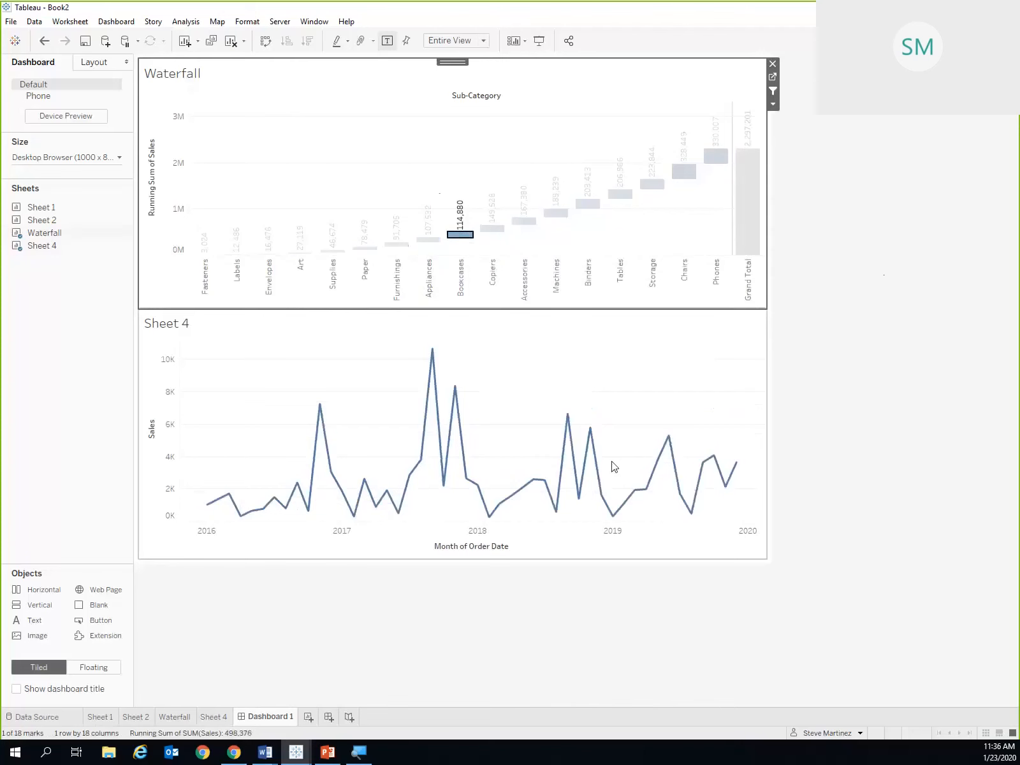
click(524, 225)
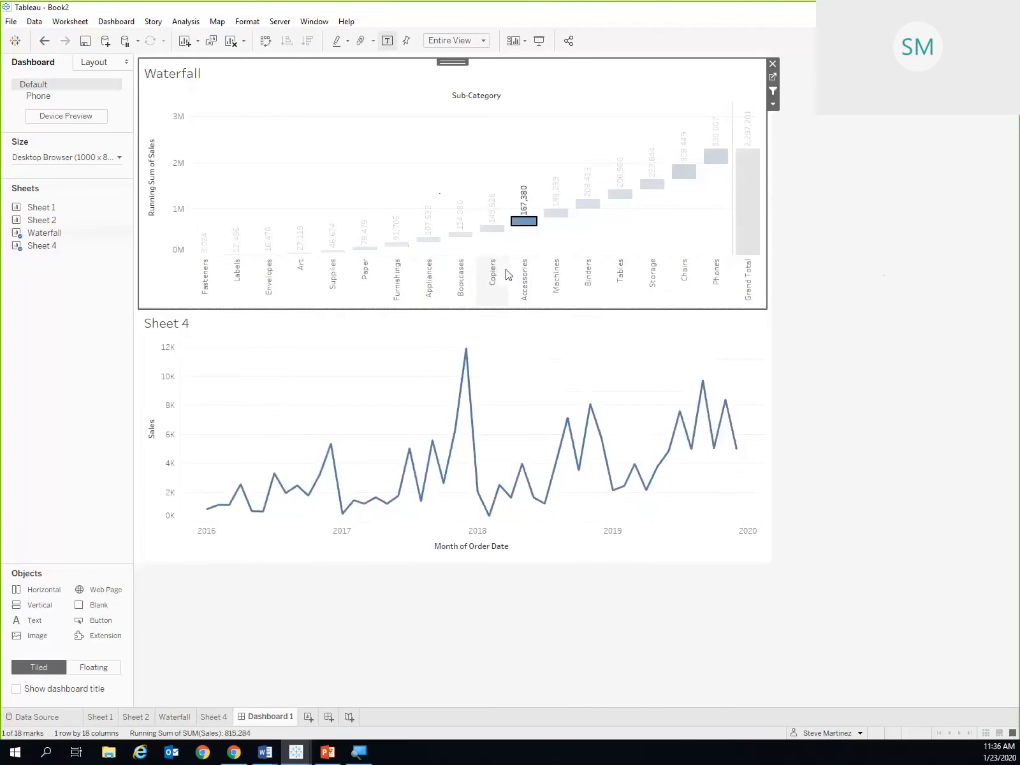
click(493, 230)
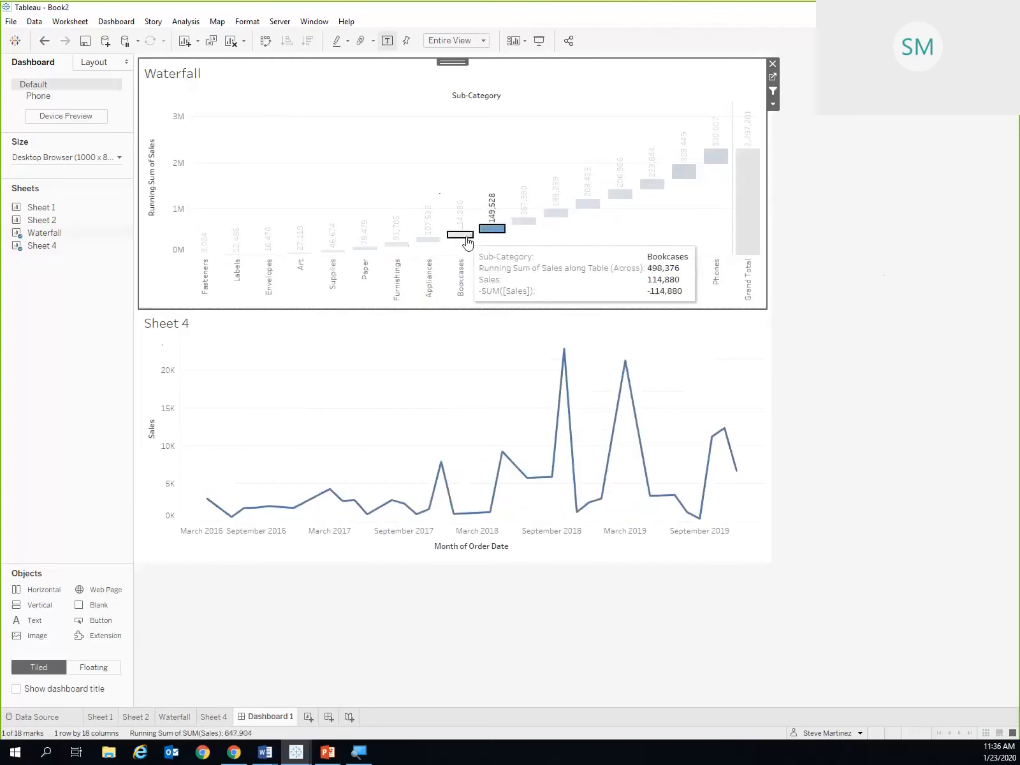
click(465, 235)
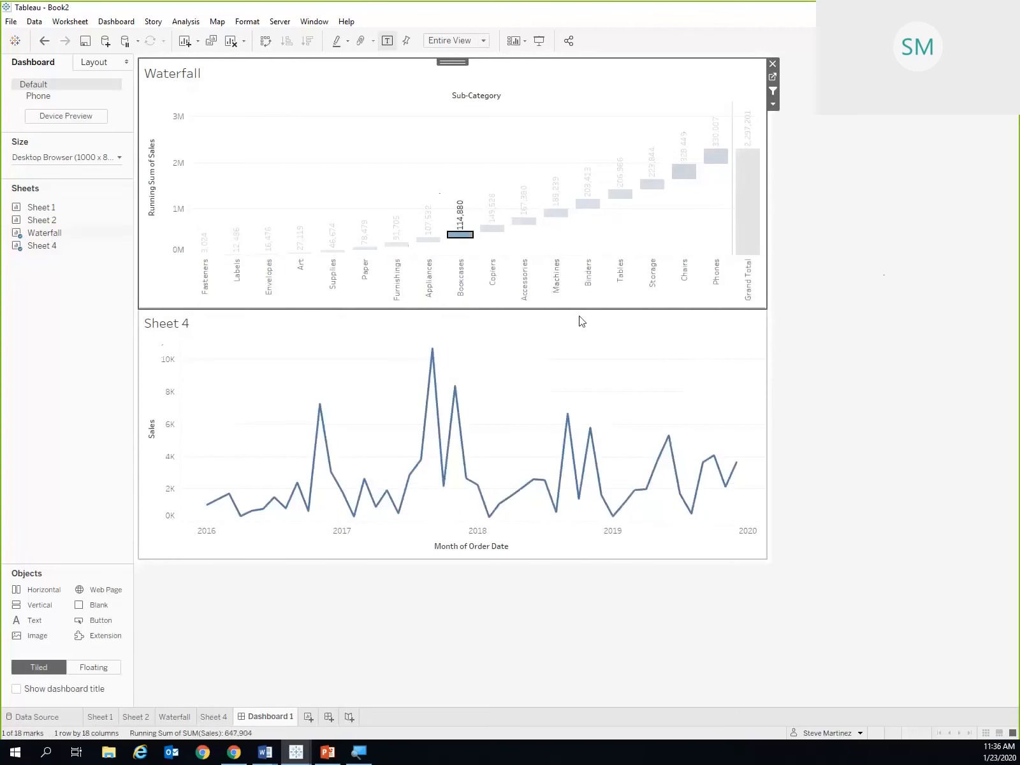
click(478, 167)
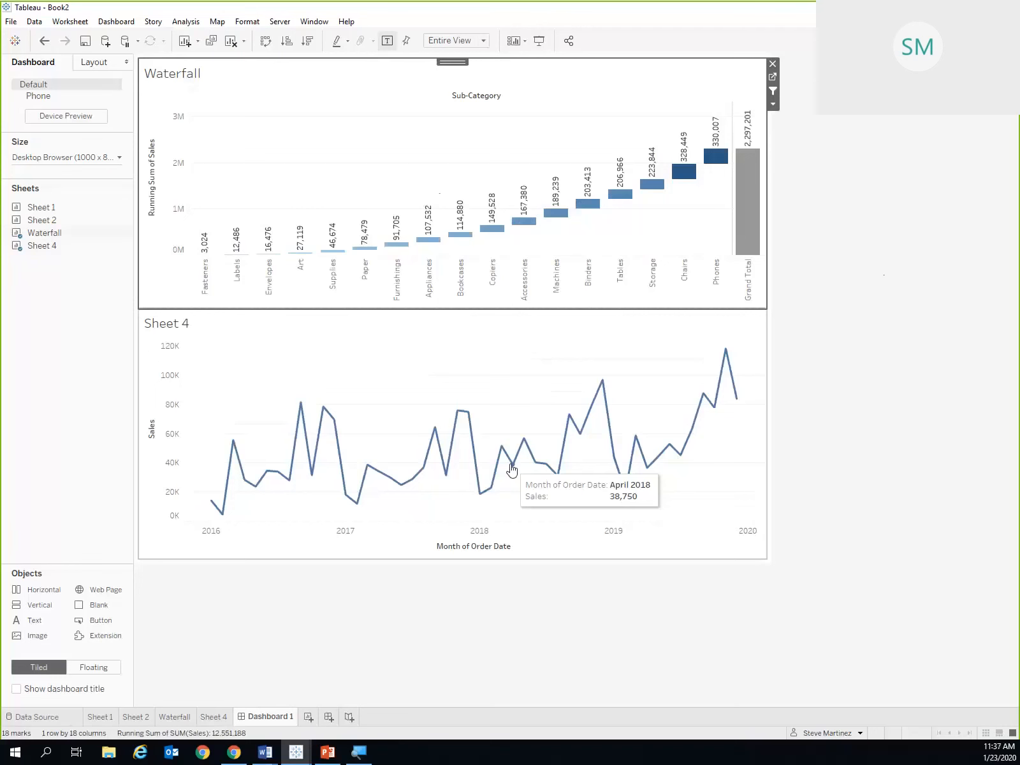
click(456, 236)
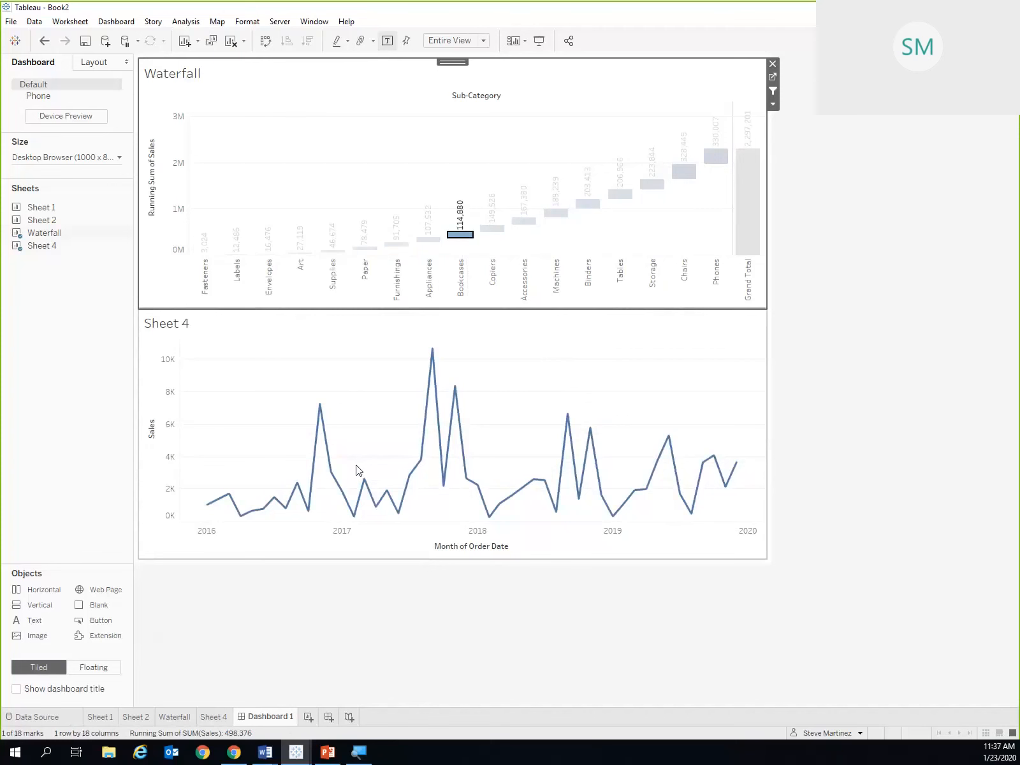
click(469, 237)
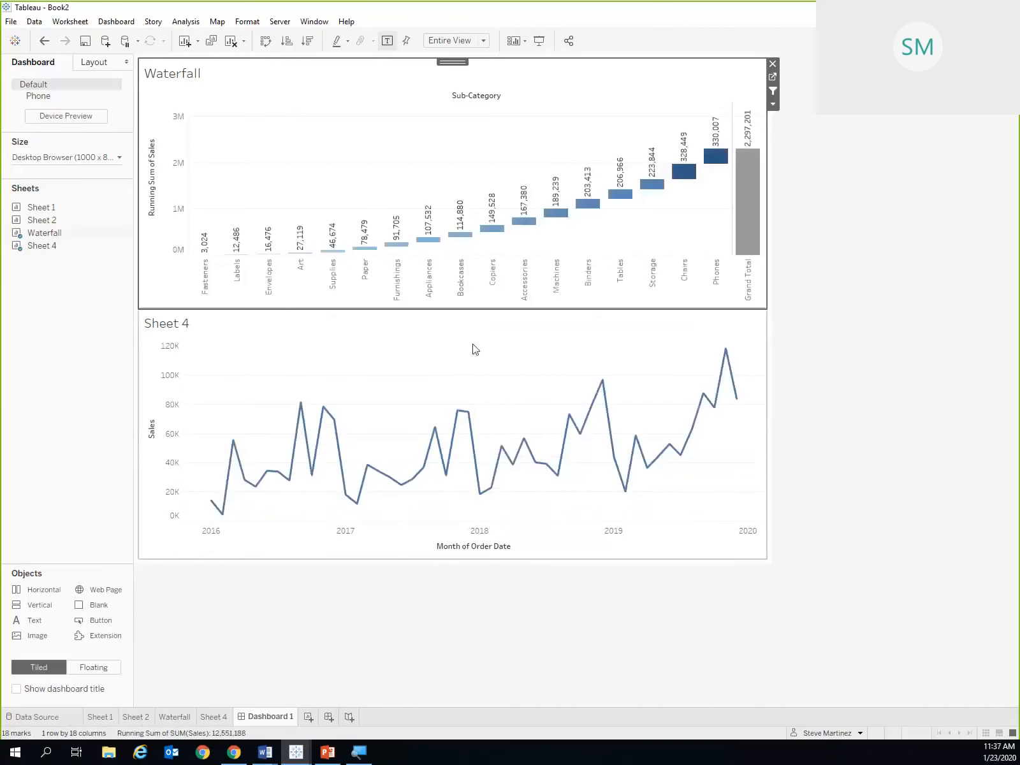
On Sheet 4, remove the Sub-Category action filter and split the line chart by Region, placed before the month in the columns.
click(213, 715)
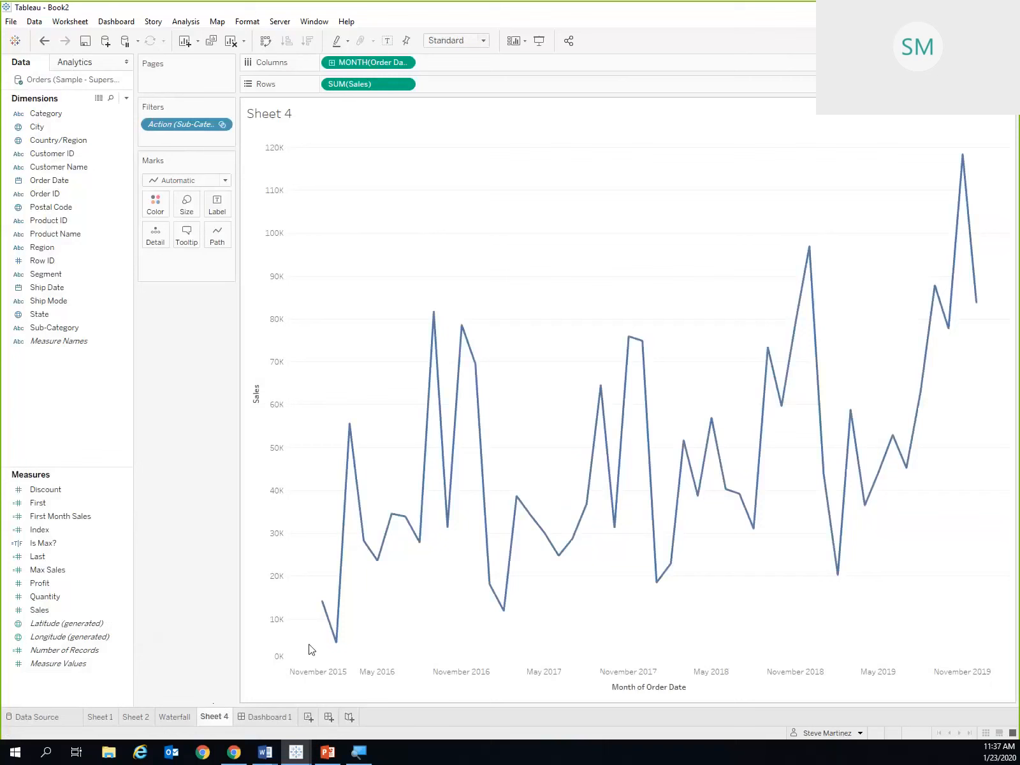
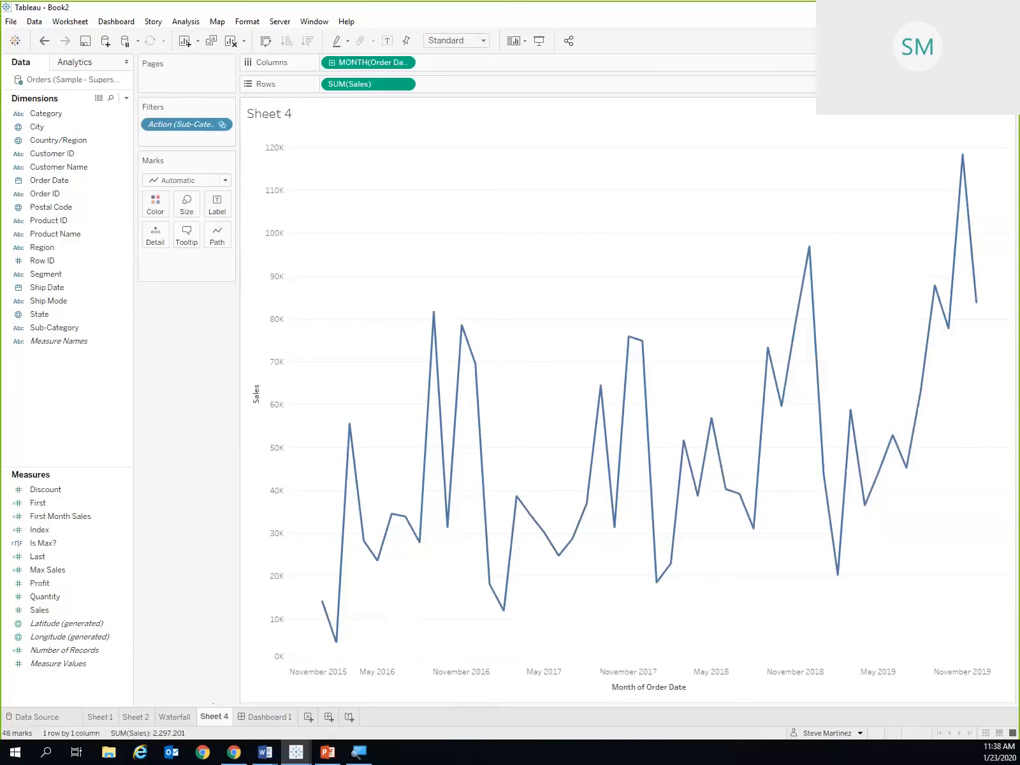
drag(171, 126, 97, 327)
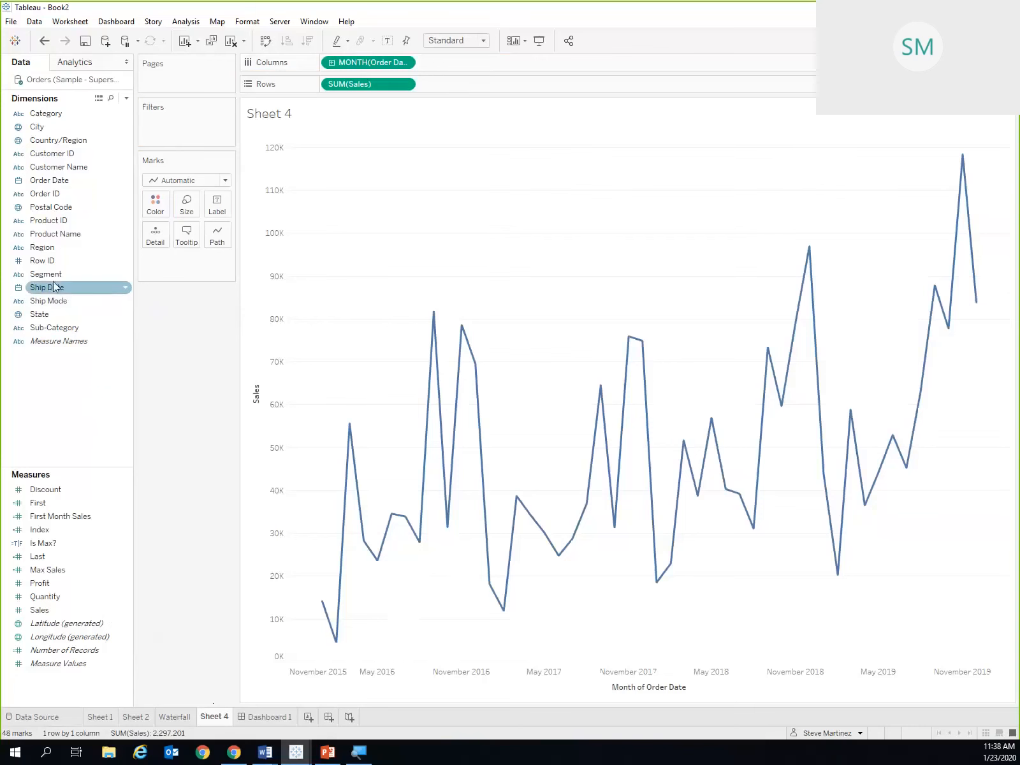
click(55, 250)
drag(55, 254, 400, 114)
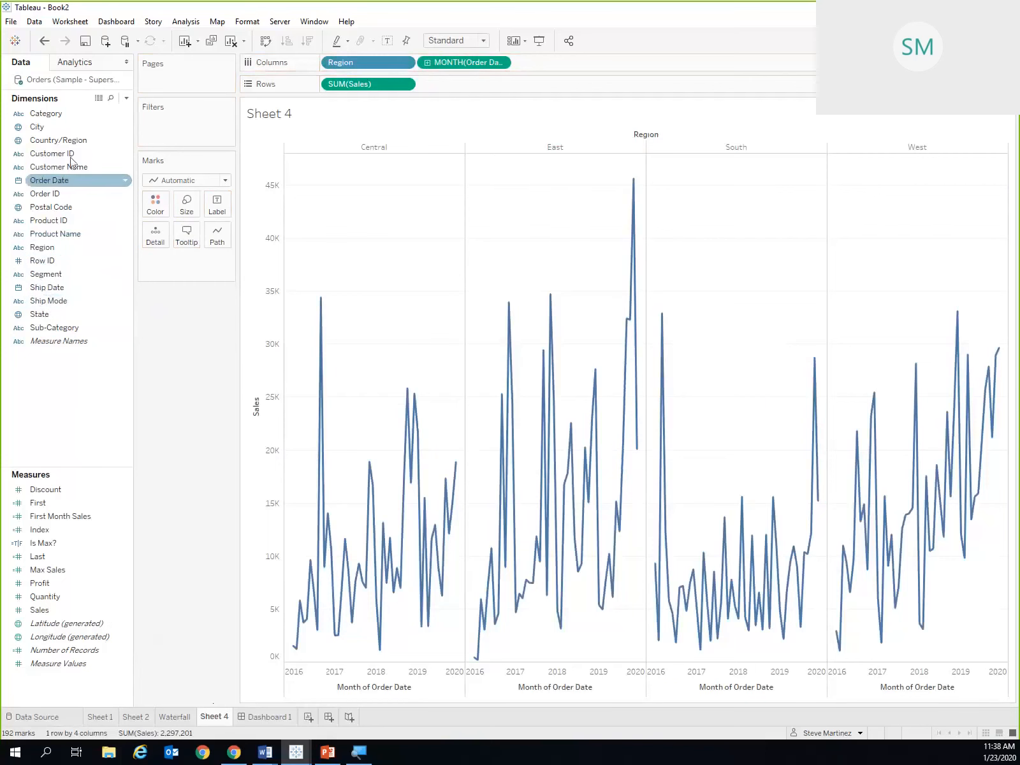
Split the Sheet 4 line chart by Category in the rows, and start a calculated field named Total Sales.
drag(61, 112, 336, 87)
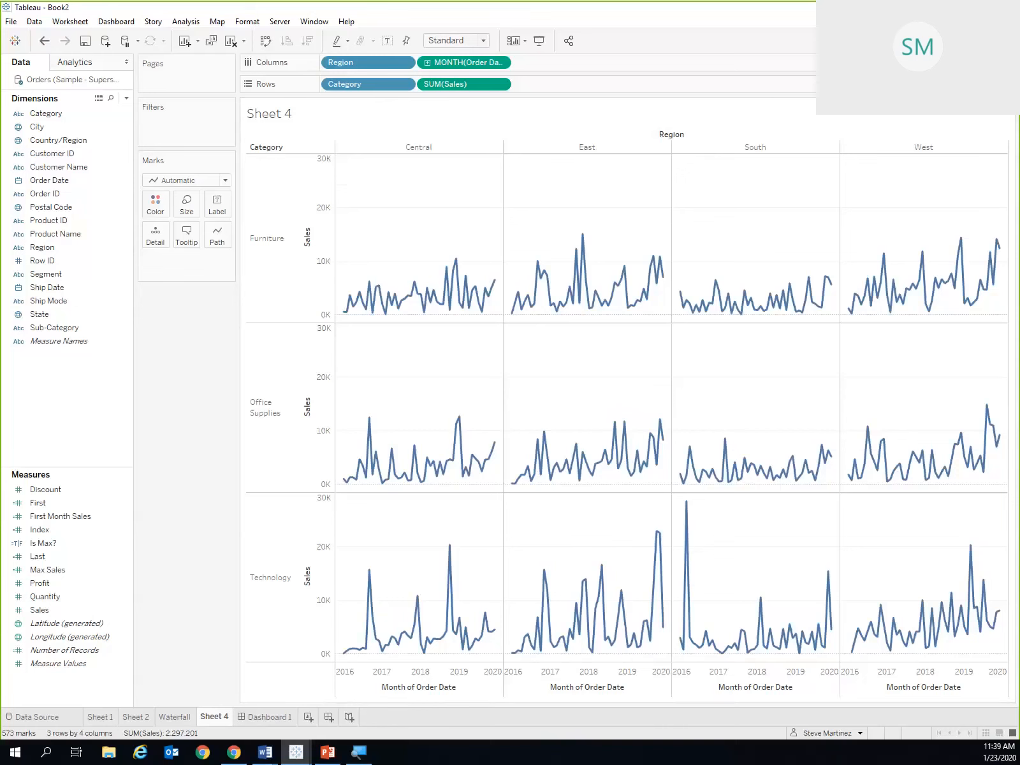
click(126, 98)
click(102, 112)
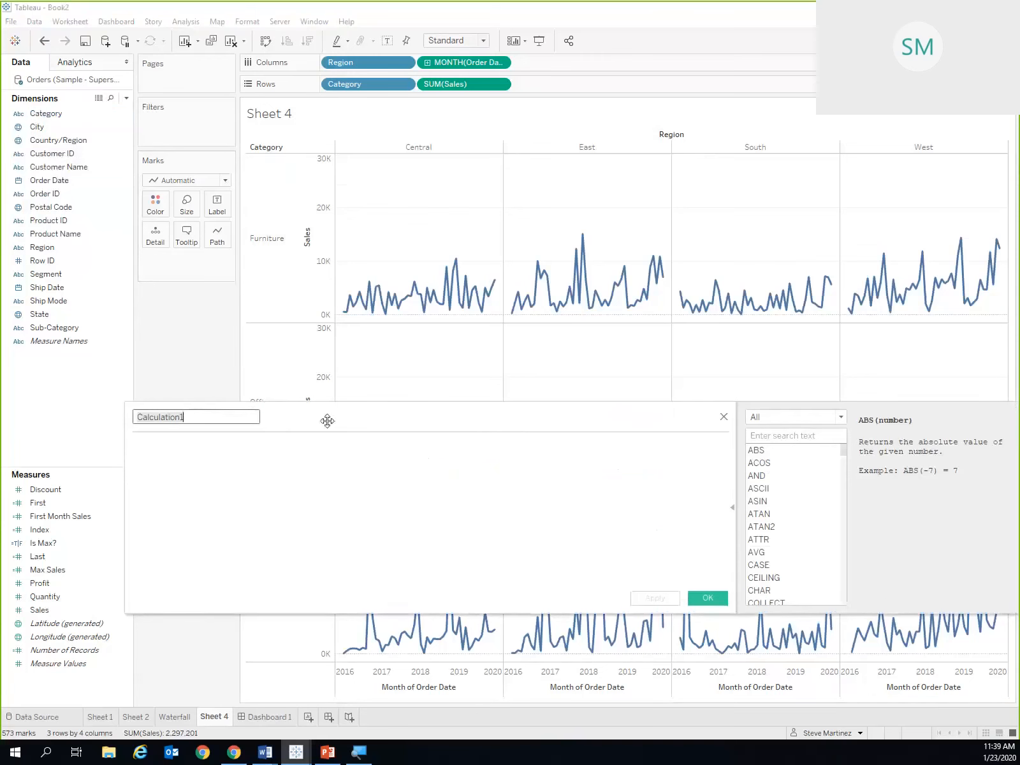
drag(327, 421, 376, 422)
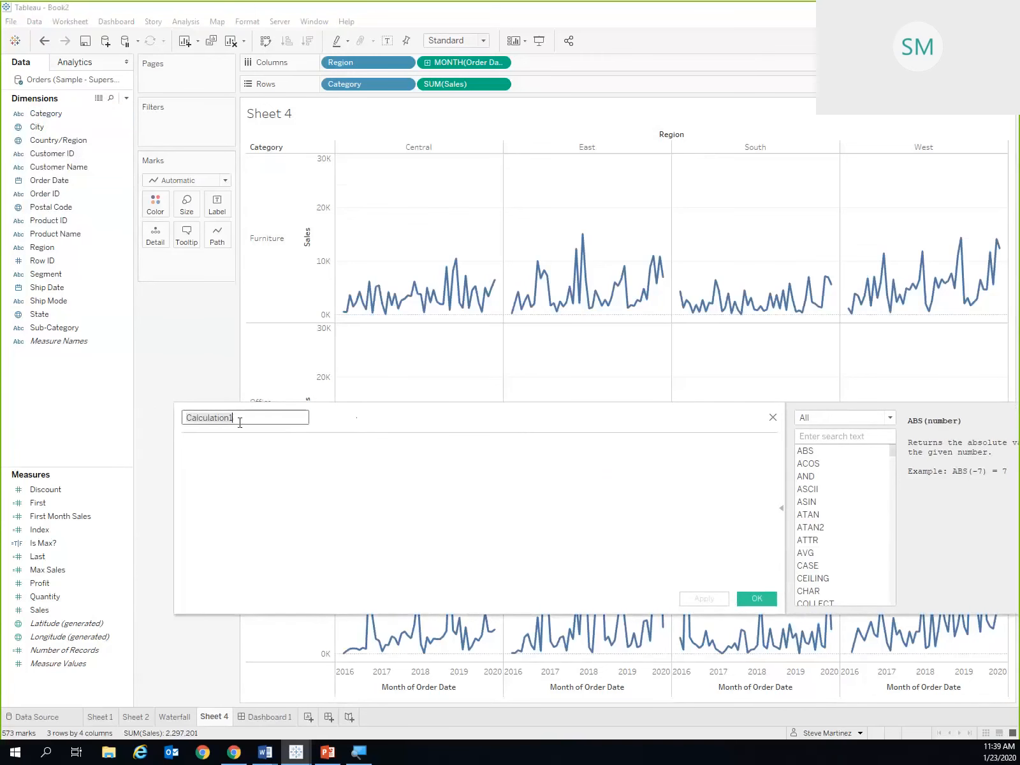
text(Total Sales)
Define the Total Sales calculation as SUM([Sales]) and save it.
click(205, 455)
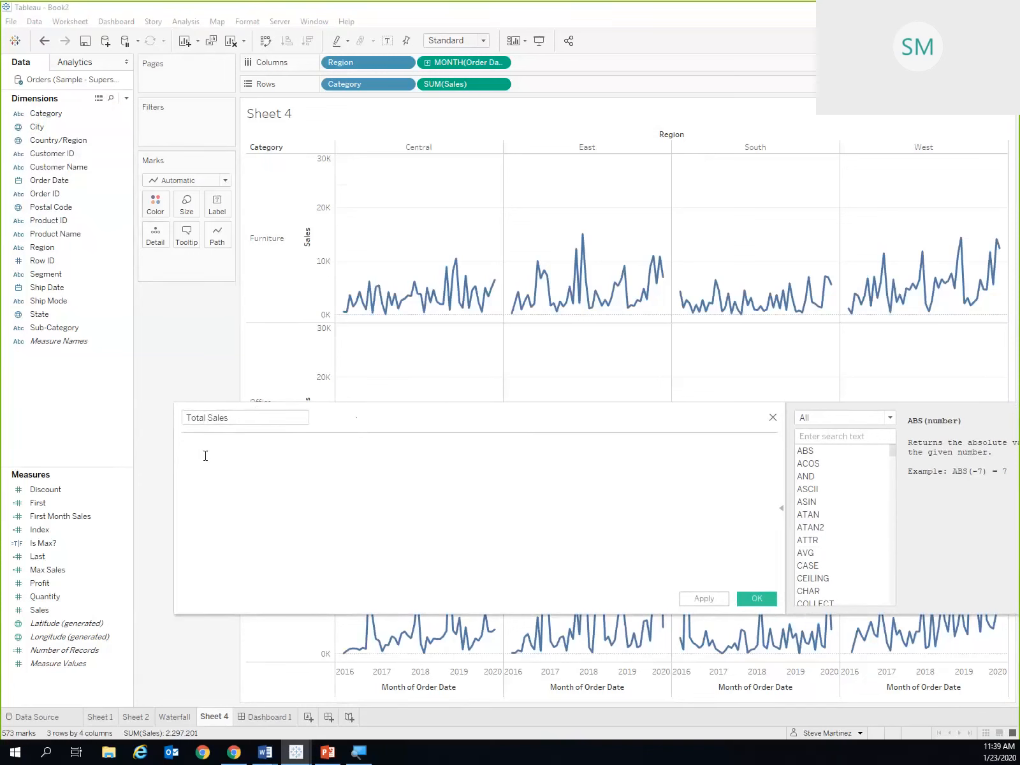
text(SUM)
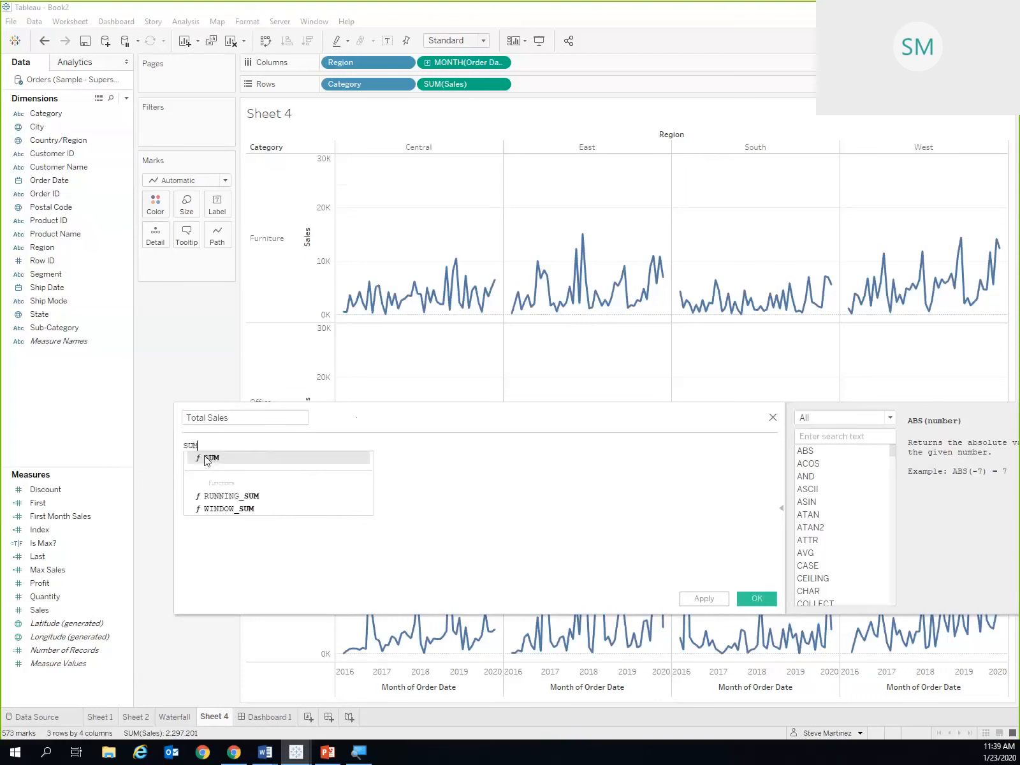
text(([Sales])
key(Return)
text())
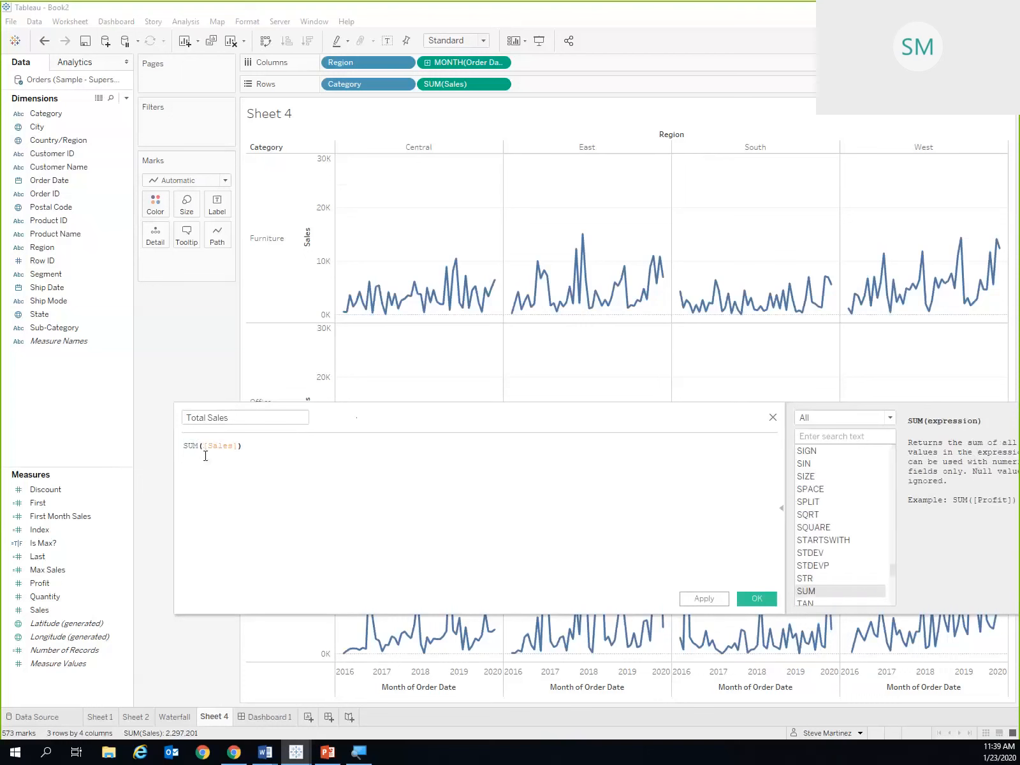
drag(258, 445, 186, 446)
drag(248, 445, 162, 448)
scroll(164, 448, up, 4)
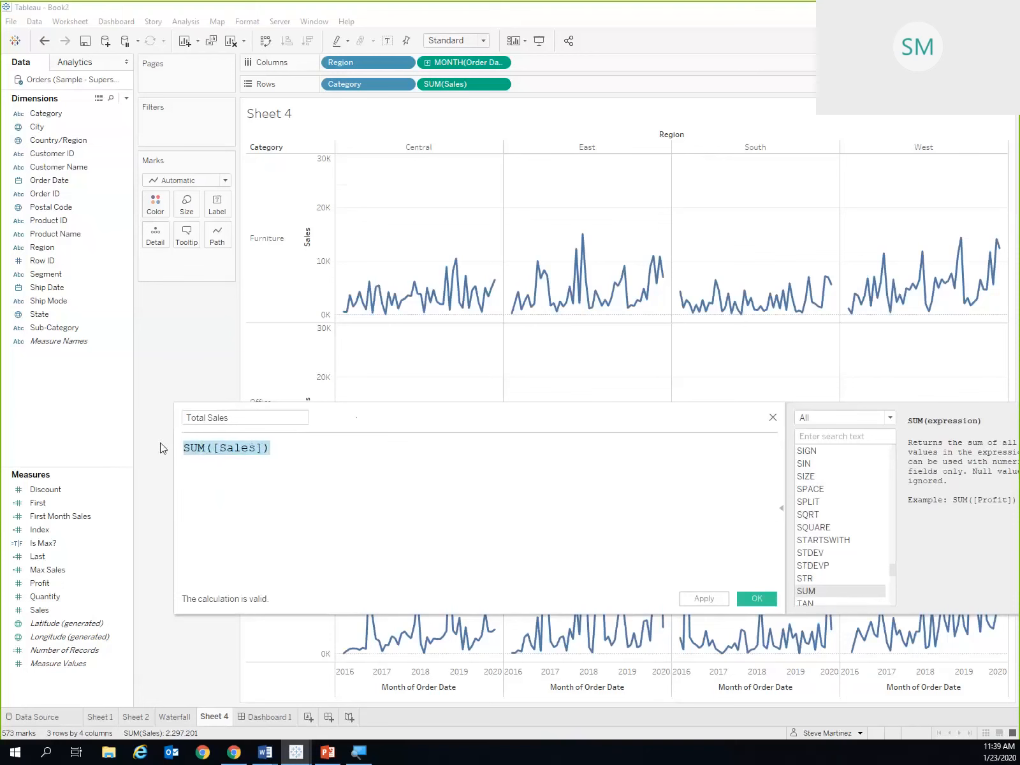
click(396, 510)
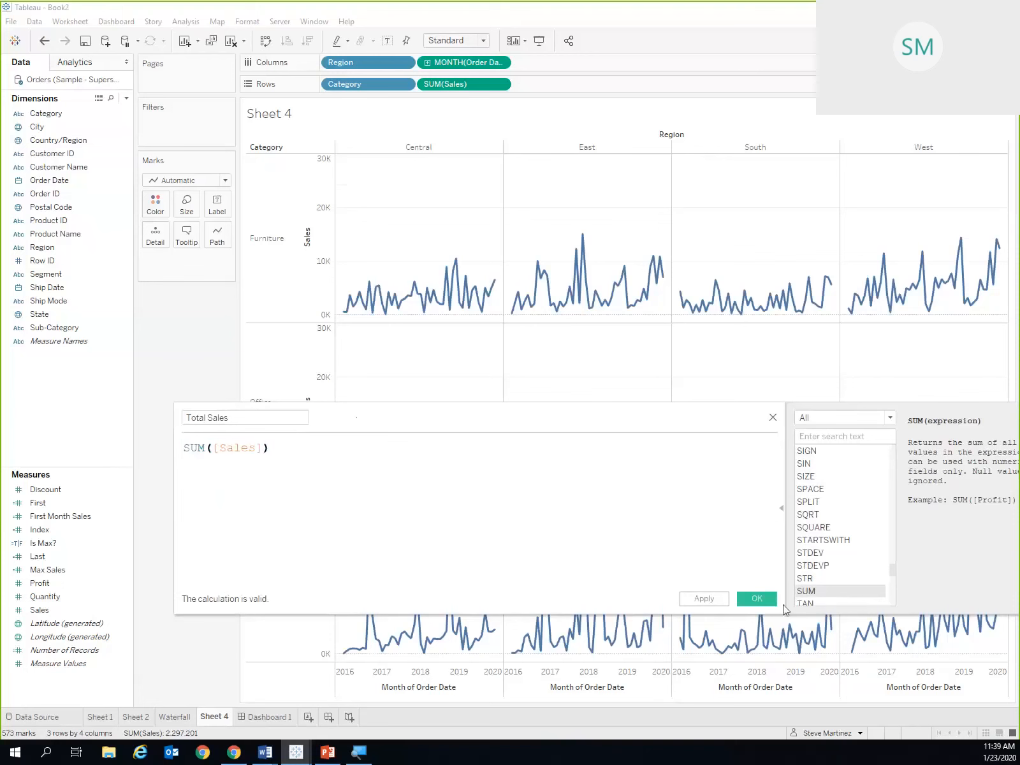
click(757, 599)
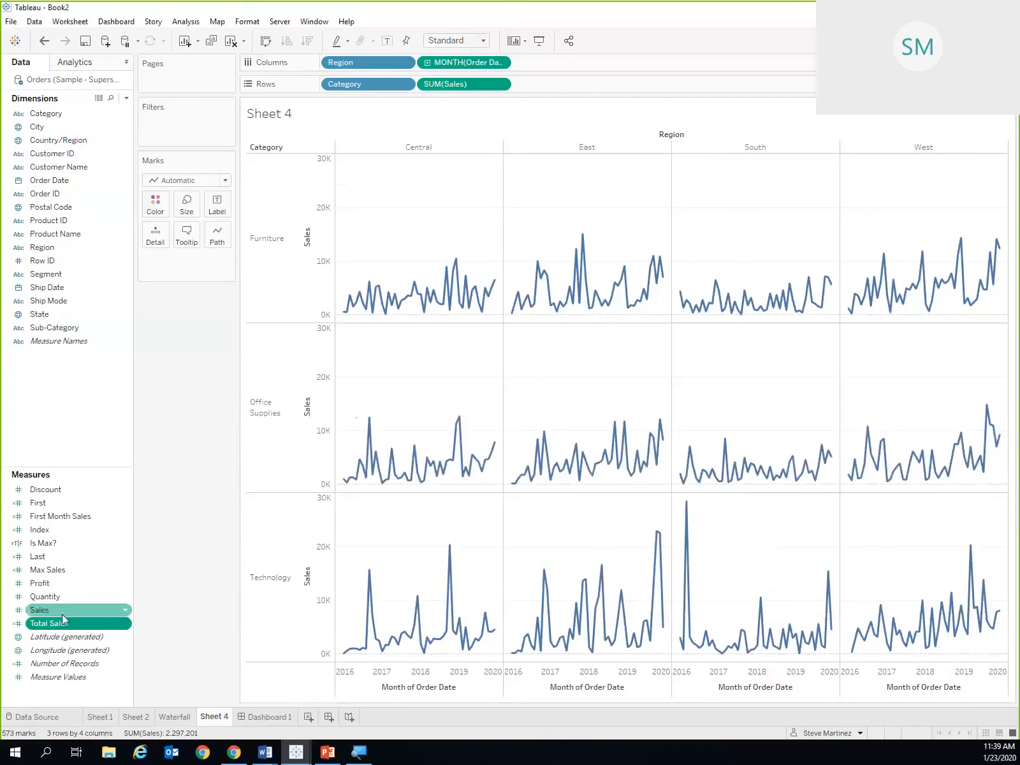
Add Total Sales to the rows after SUM(Sales), and compare both measures' values for Furniture in the Central region.
drag(45, 628, 563, 89)
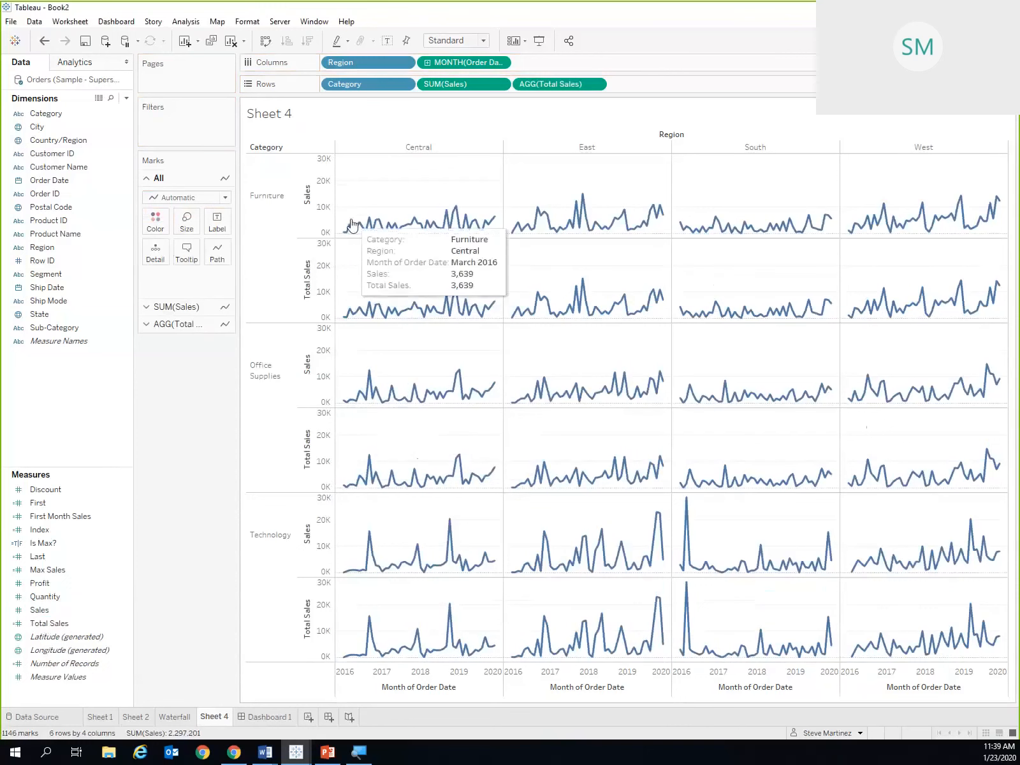
click(317, 205)
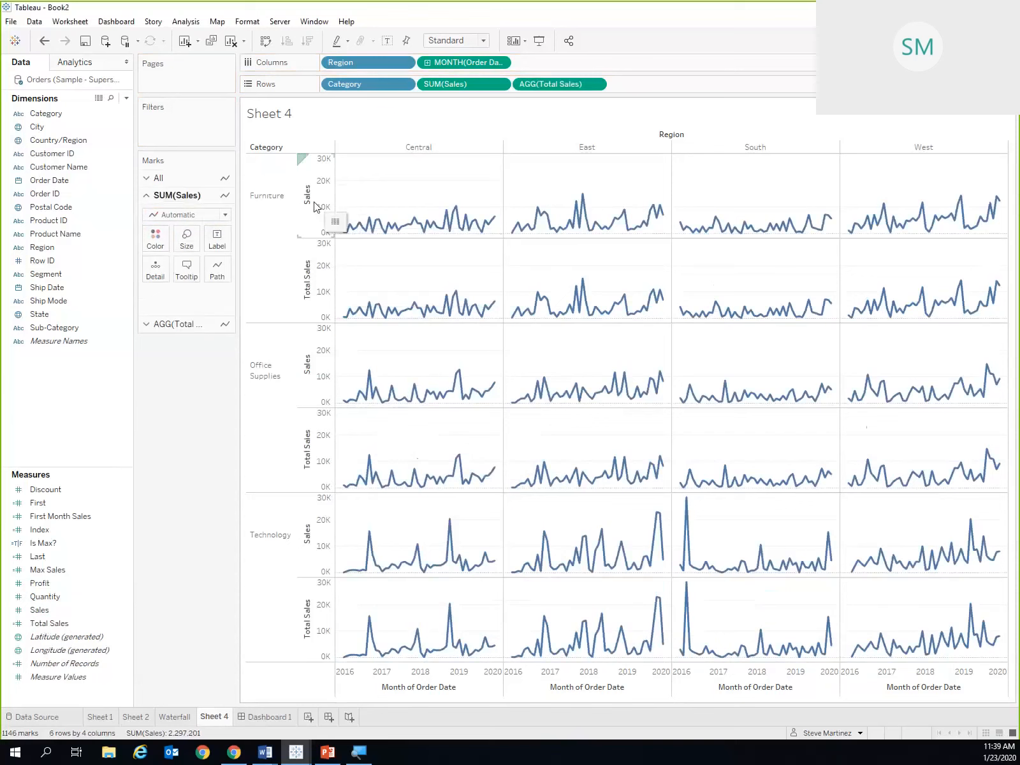
click(313, 311)
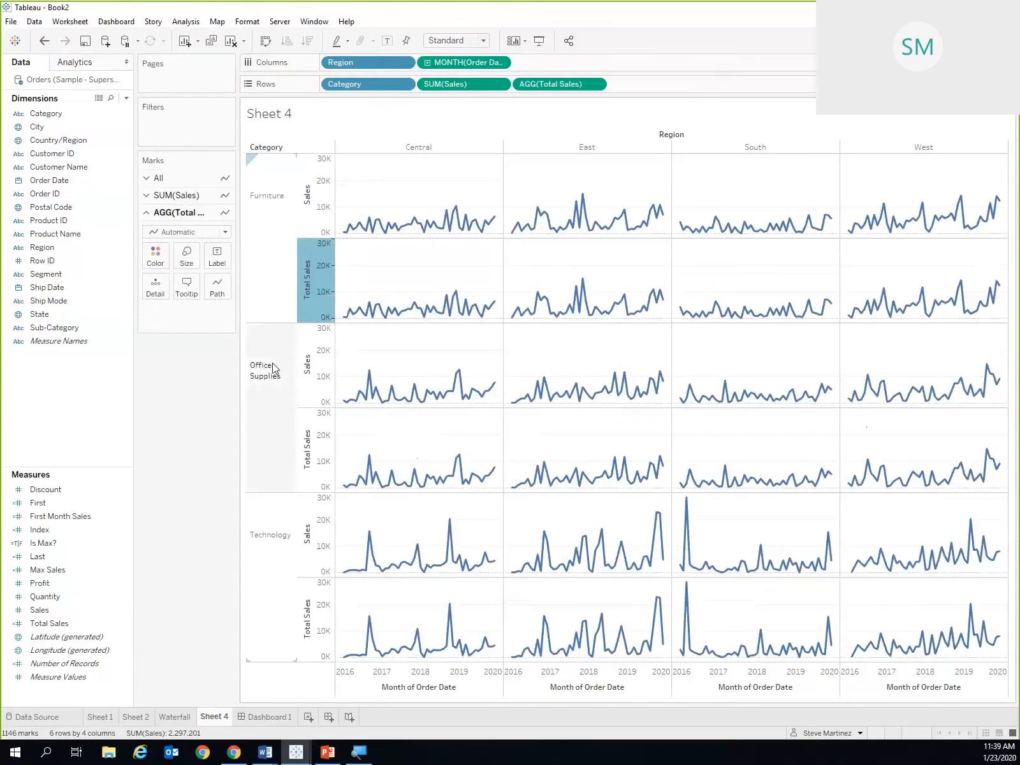
mouse_move(473, 310)
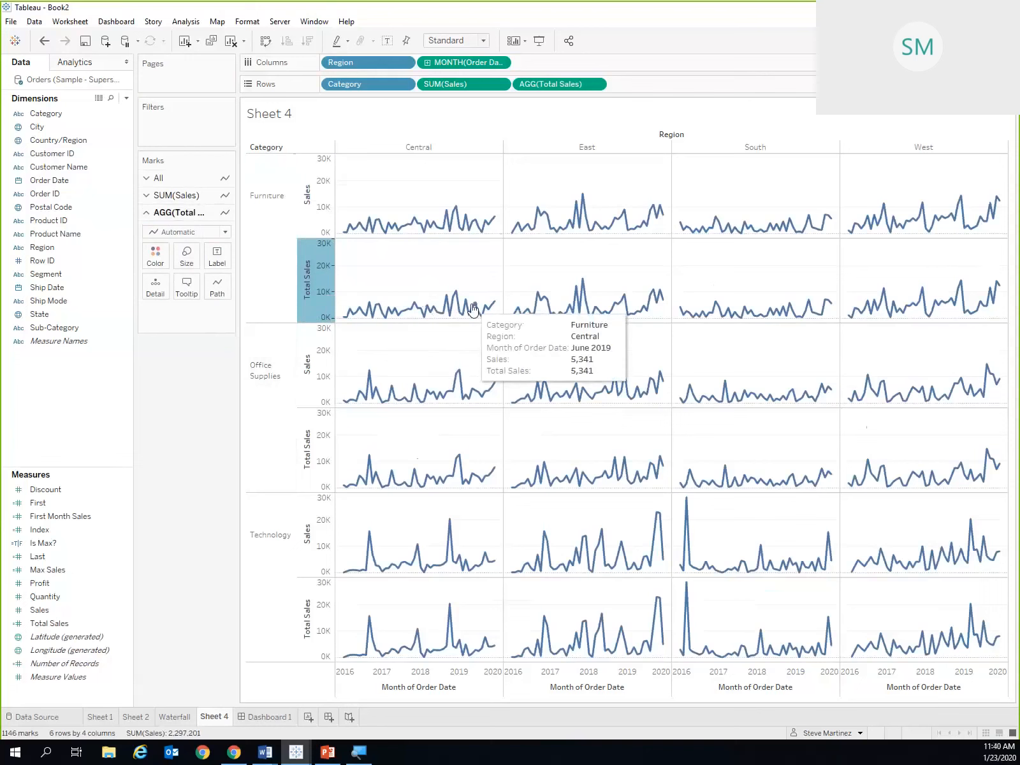
mouse_move(442, 308)
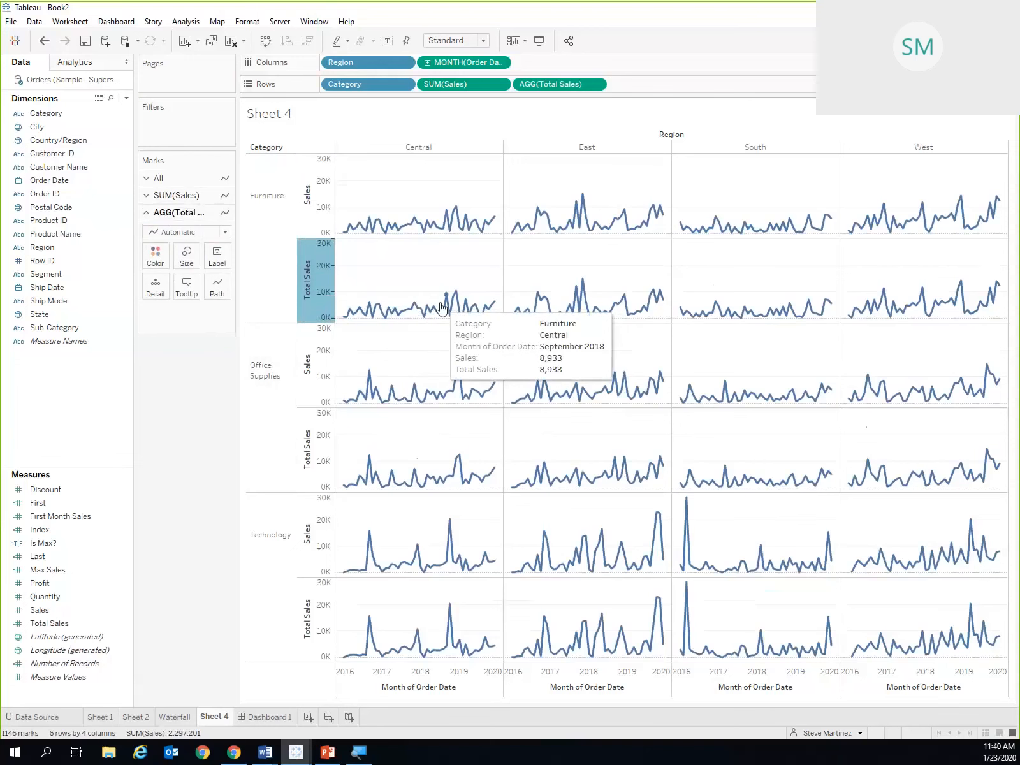
mouse_move(487, 226)
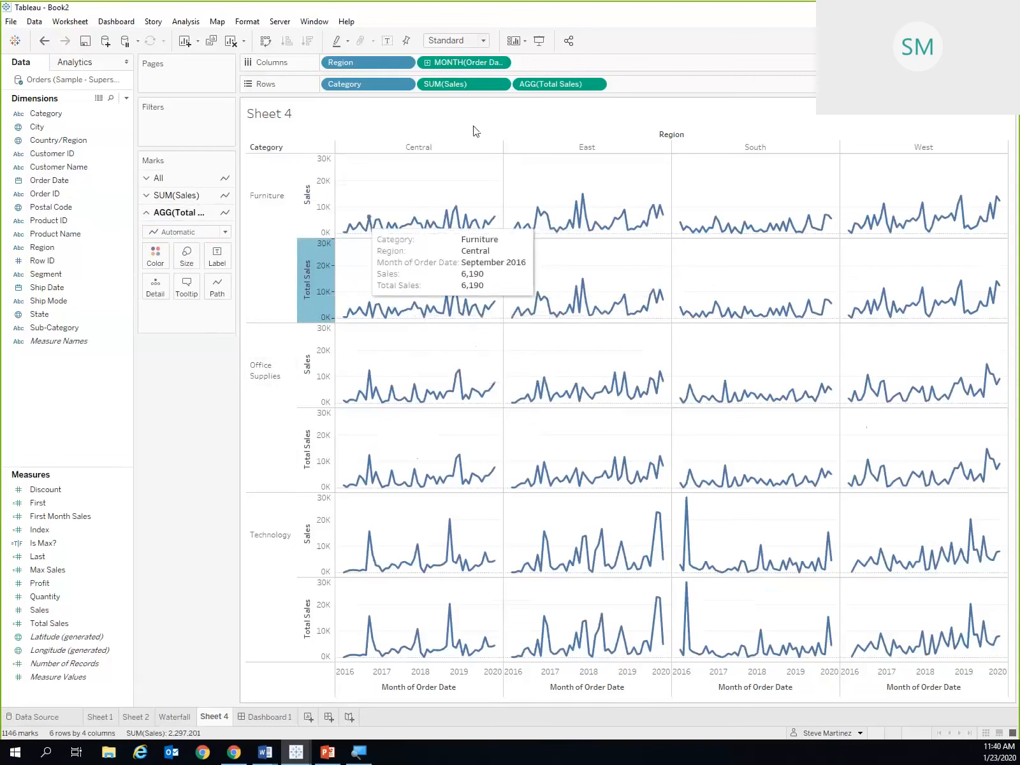
Edit the Total Sales calculation, enclosing the formula in braces as {SUM([Sales])}.
click(67, 554)
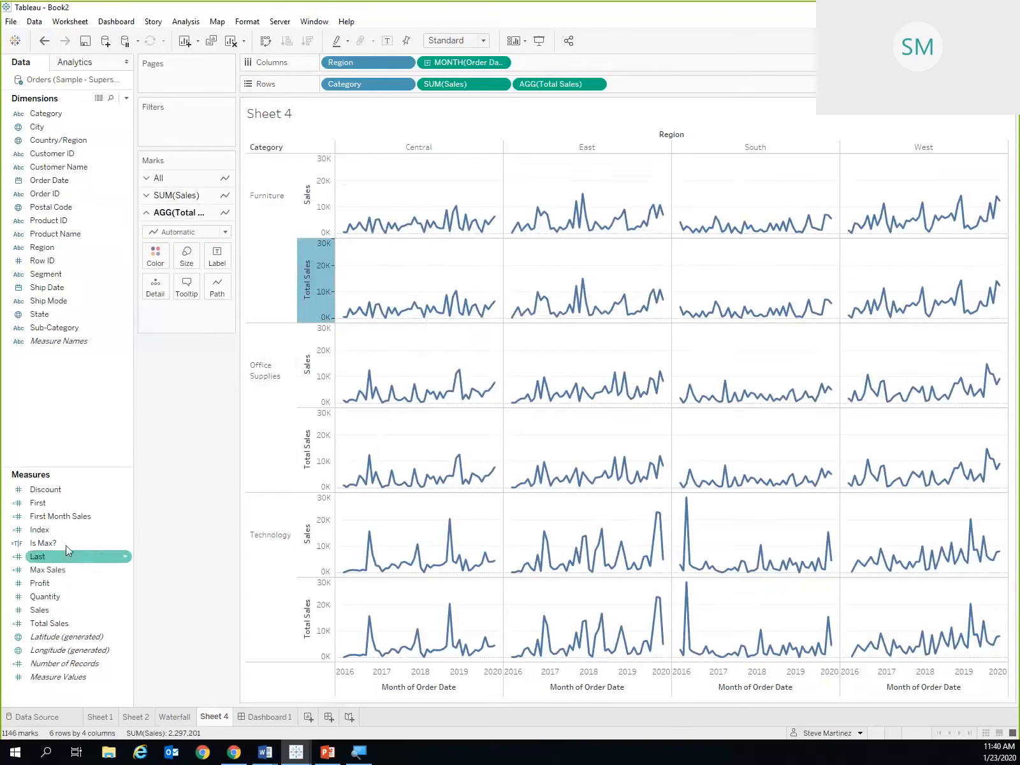
right_click(62, 623)
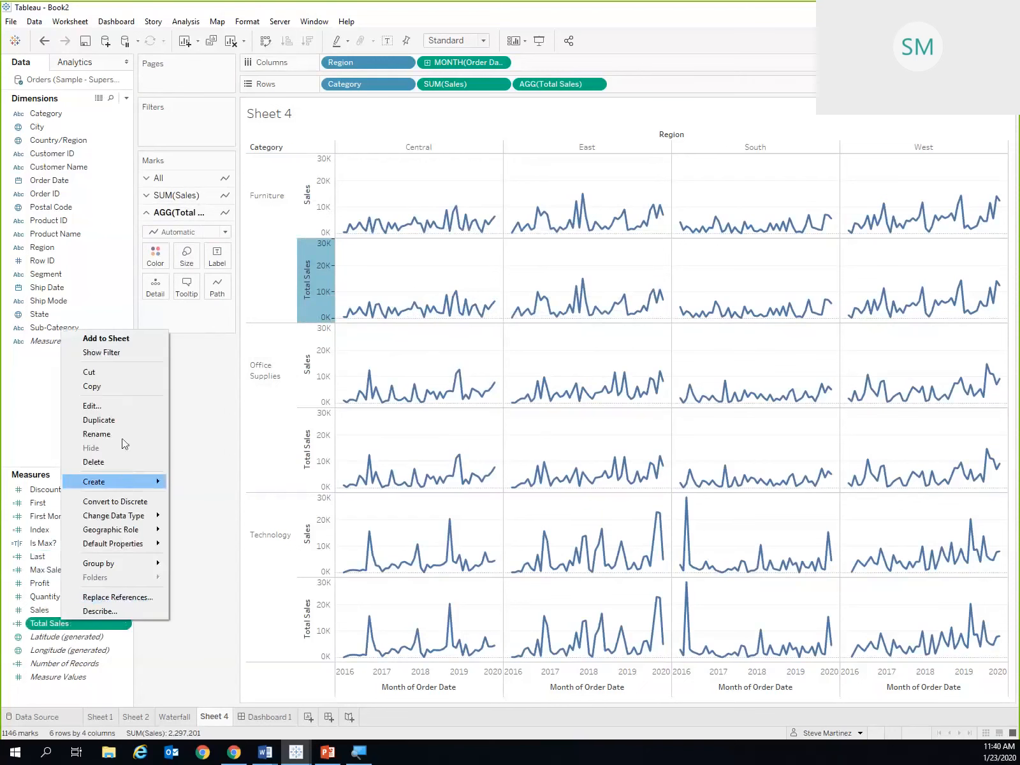
click(127, 407)
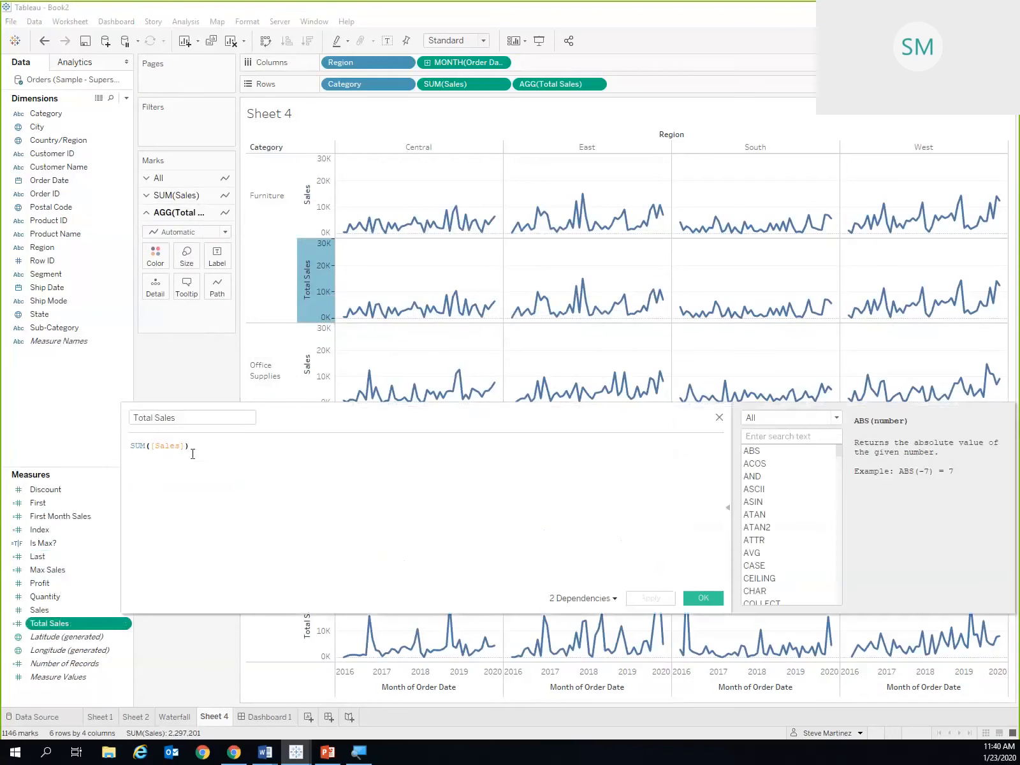
key(ctrl+plus)
key(ctrl+plus)
key(ctrl+plus)
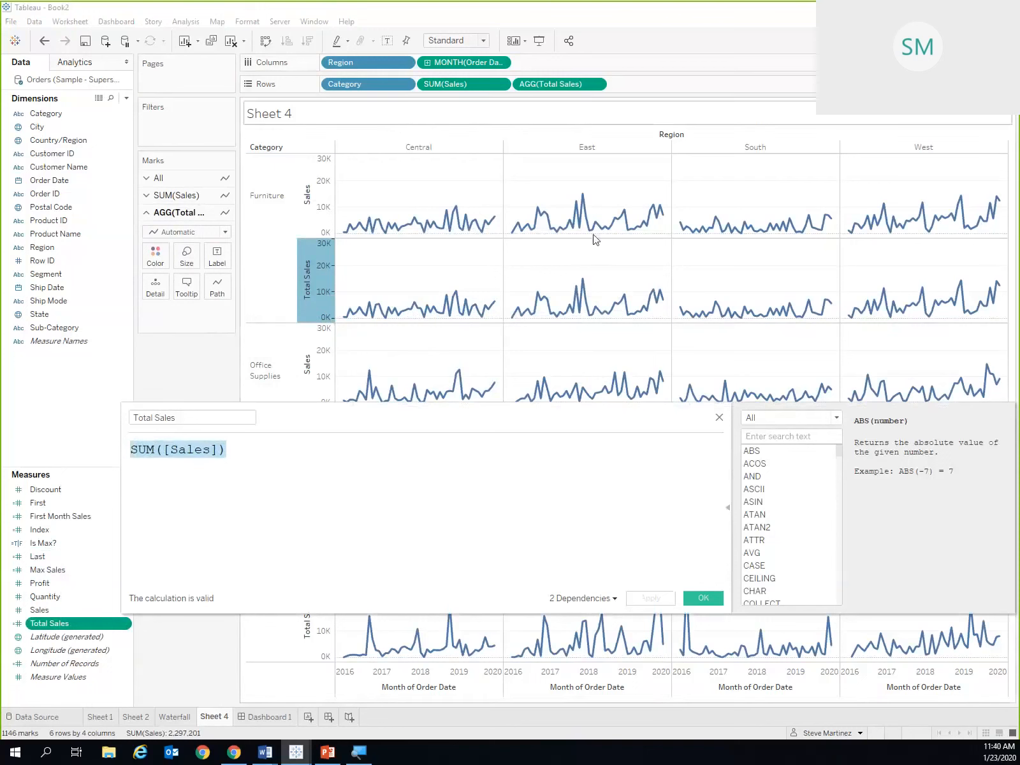
click(248, 447)
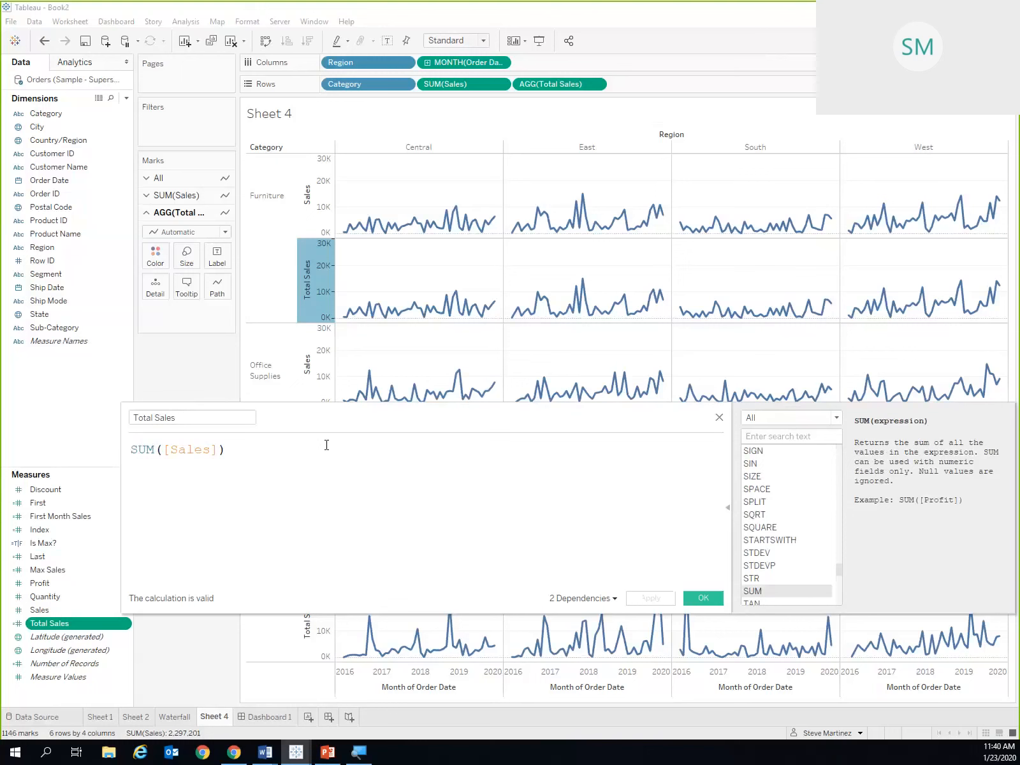
text({)
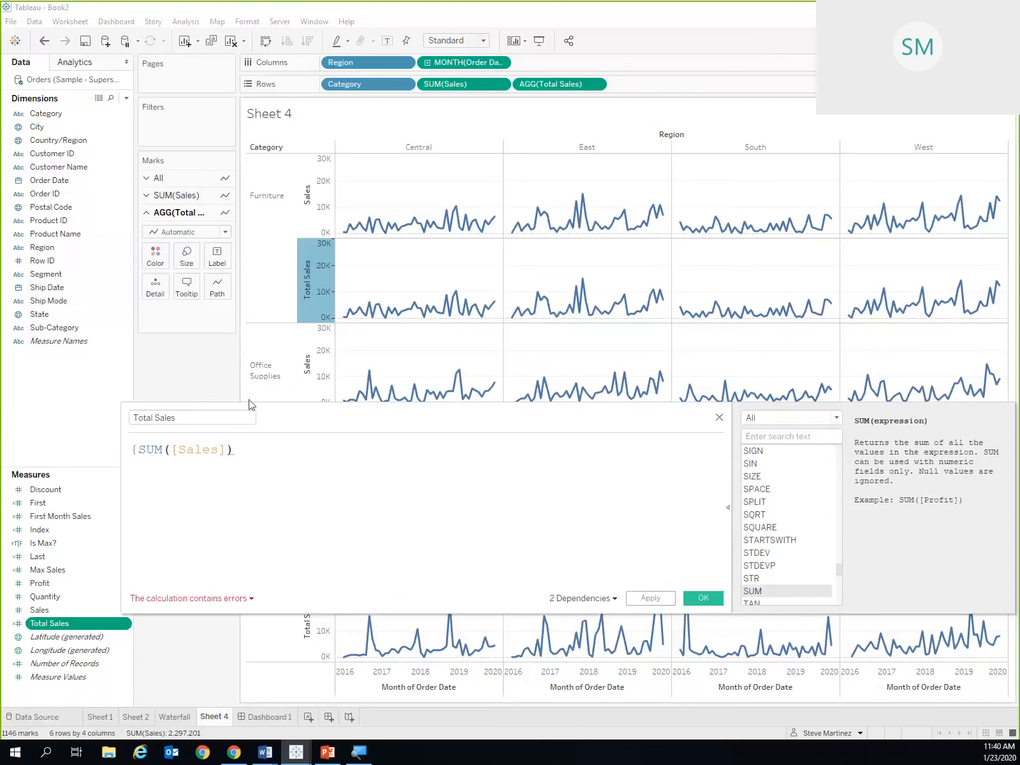
click(249, 451)
text(})
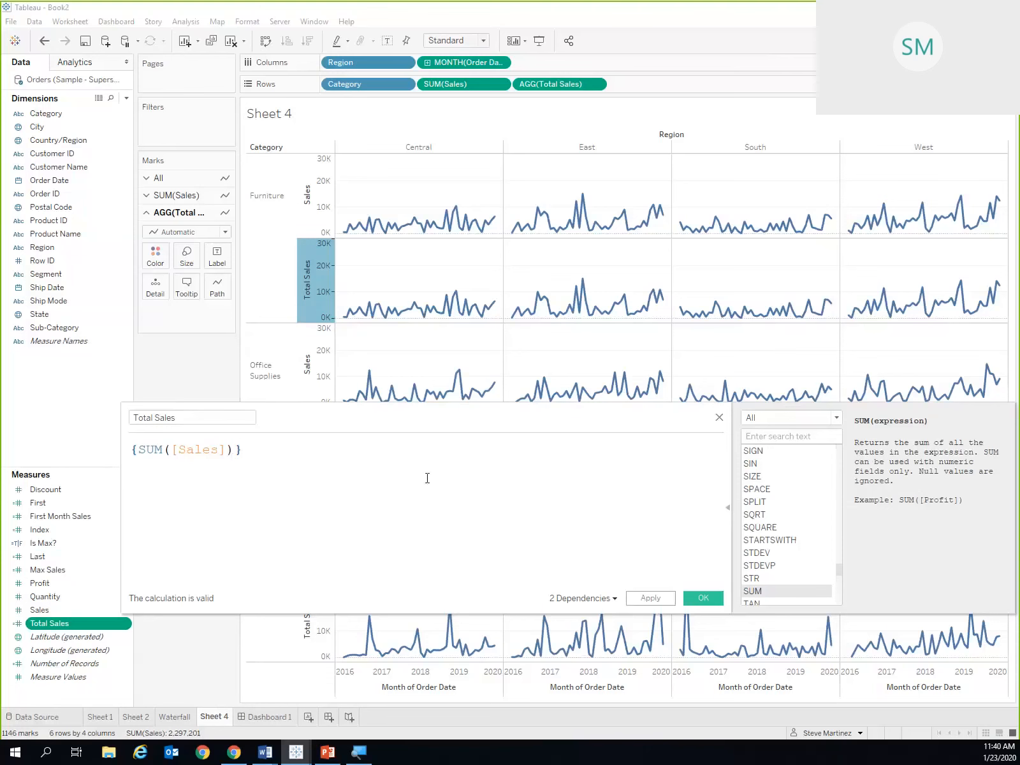
Remove AGG(Total Sales) from the rows and add the revised Total Sales field after SUM(Sales) instead.
drag(553, 84, 365, 32)
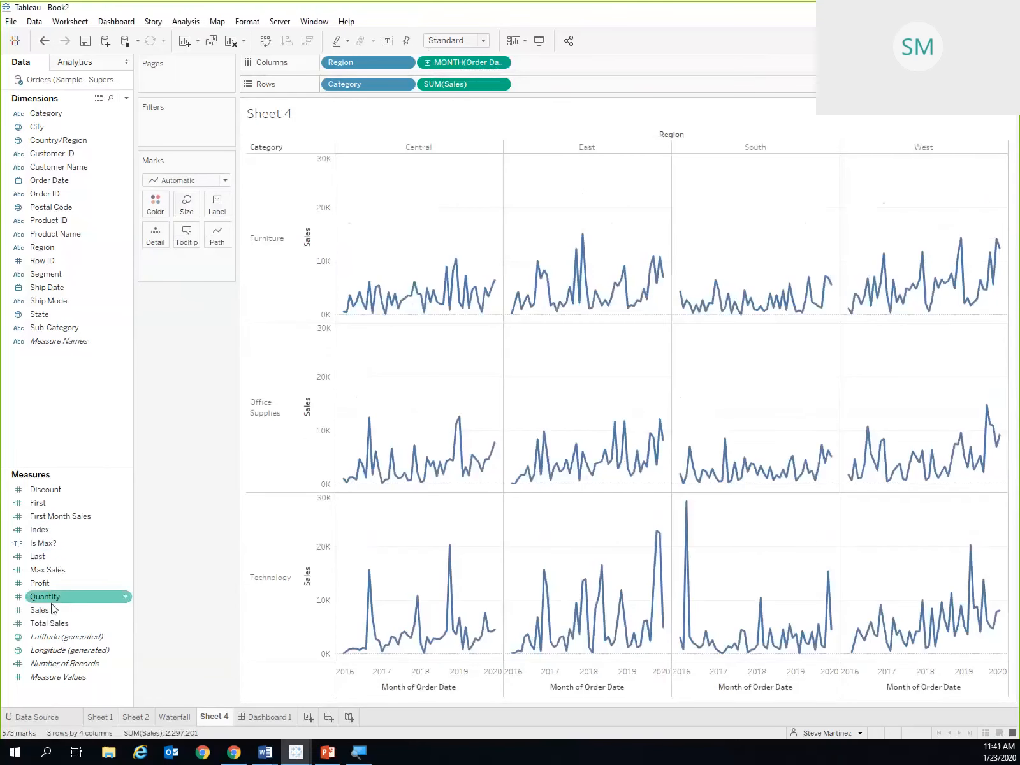
drag(51, 622, 577, 91)
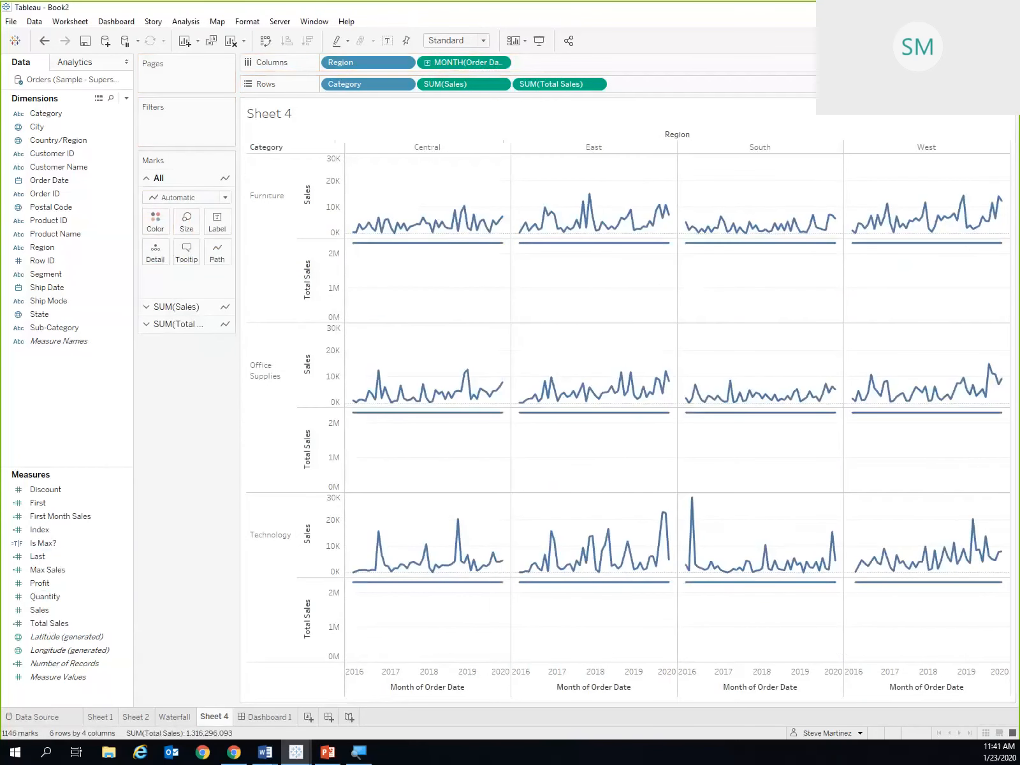
mouse_move(410, 251)
Change the Total Sales calculation to {FIXED [Region]: SUM([Sales])} and apply it to the chart.
click(47, 622)
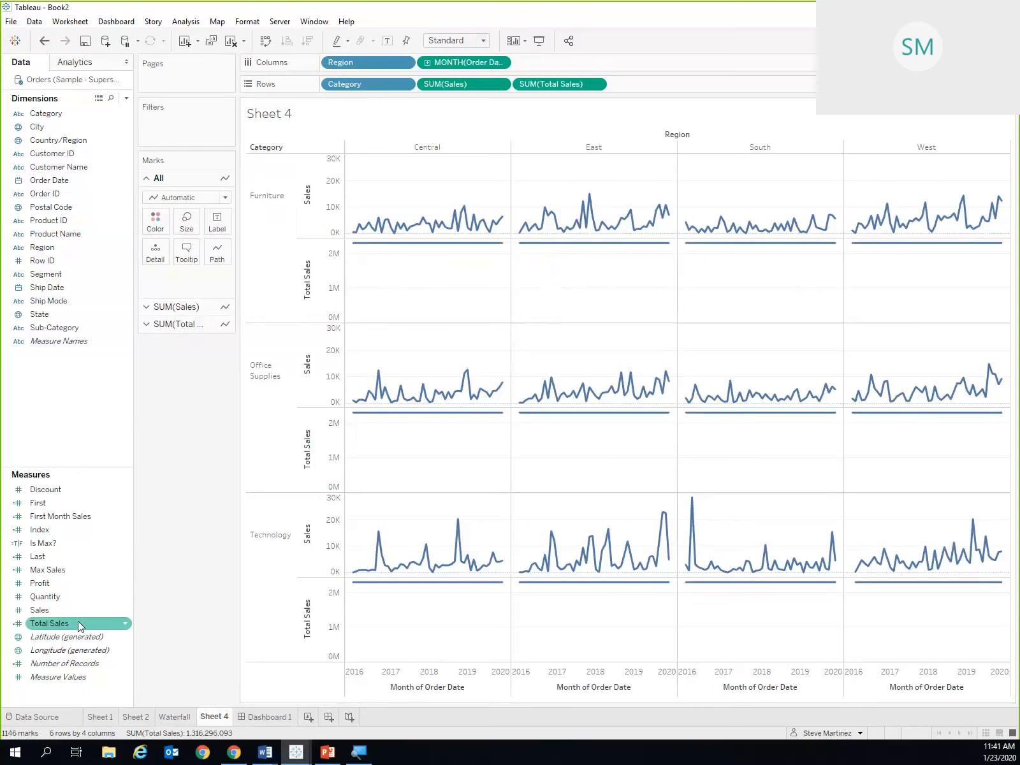
right_click(78, 620)
click(163, 394)
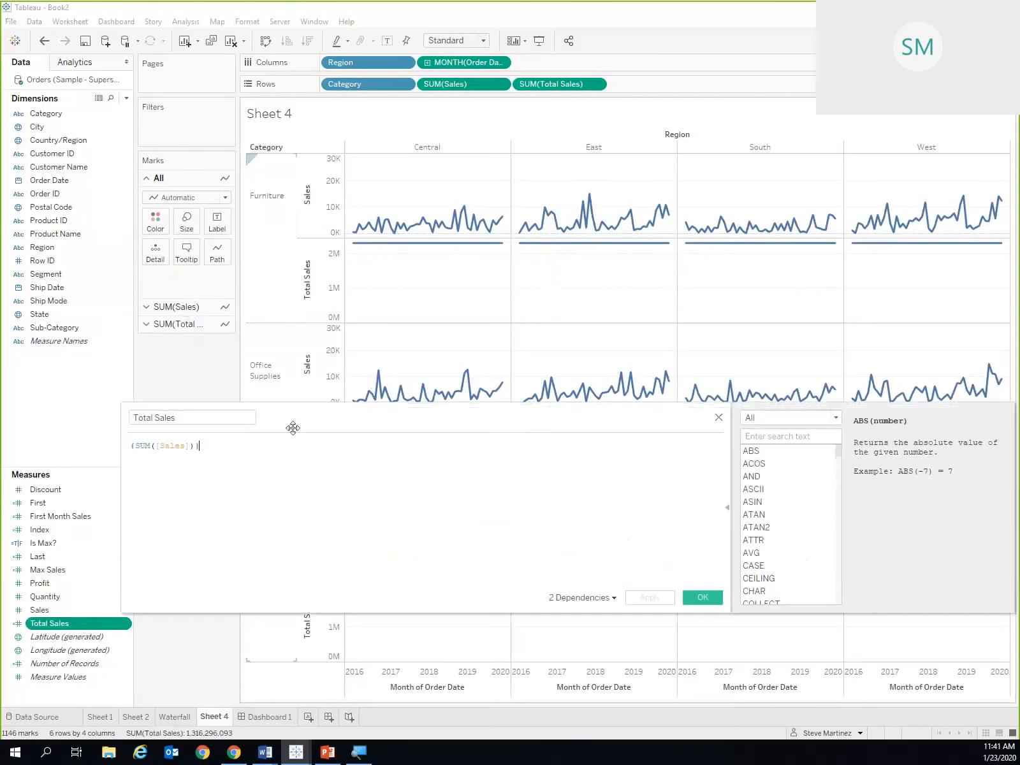
drag(201, 445, 62, 443)
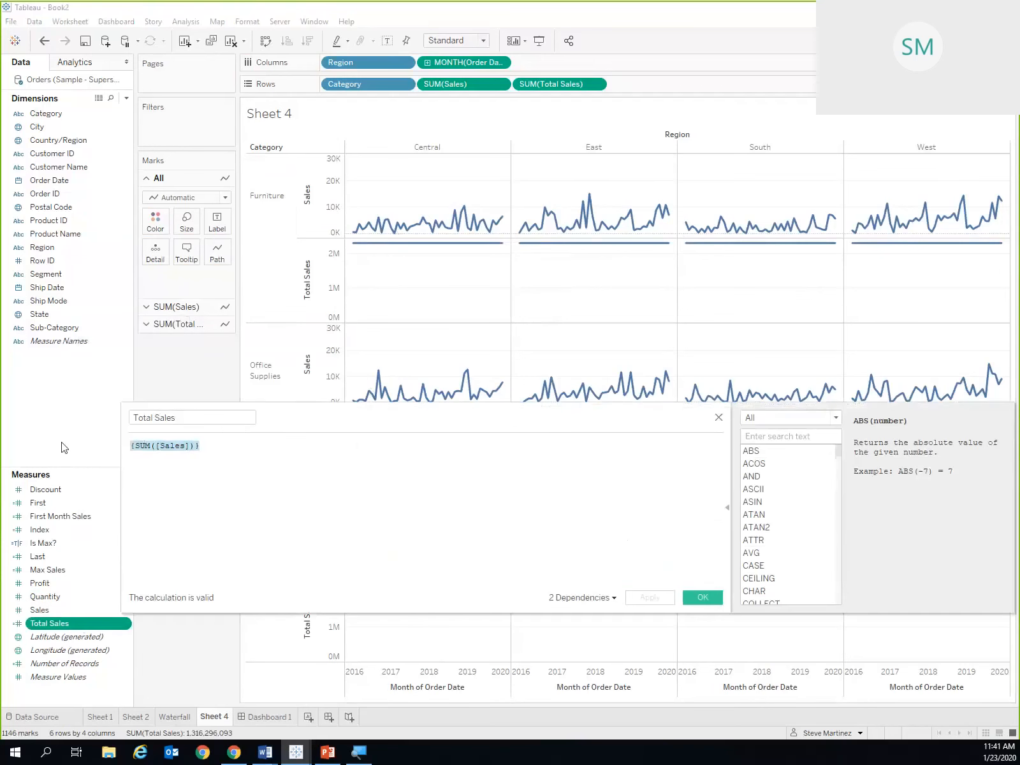
scroll(64, 447, up, 5)
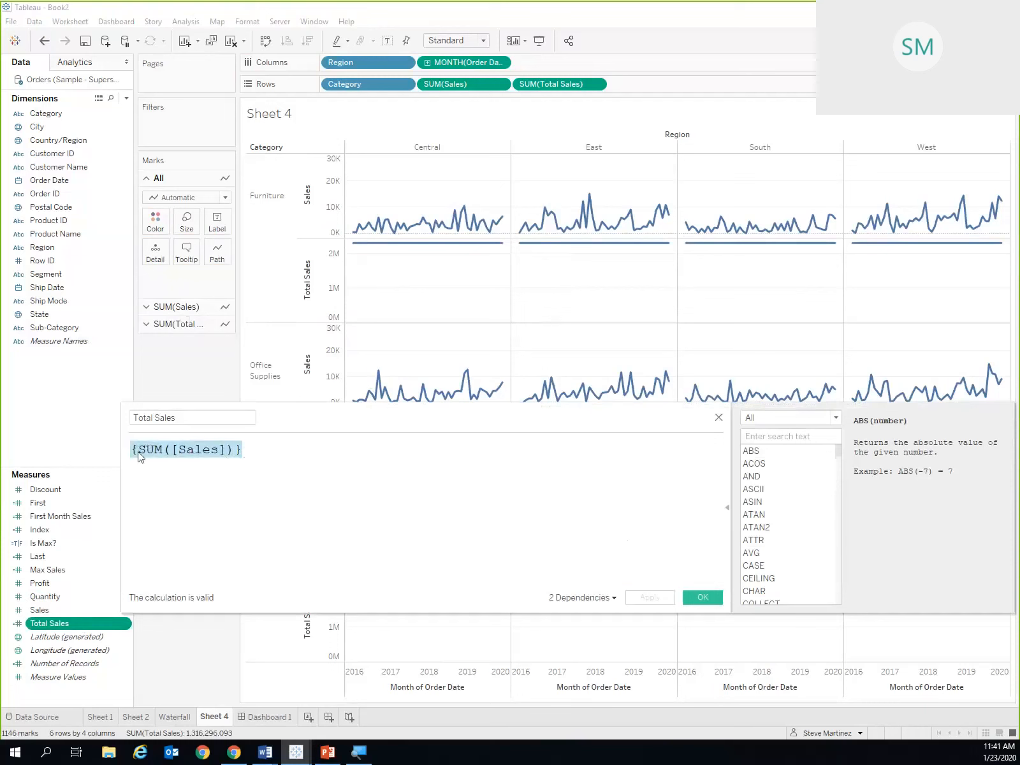
click(162, 450)
text(FIXED)
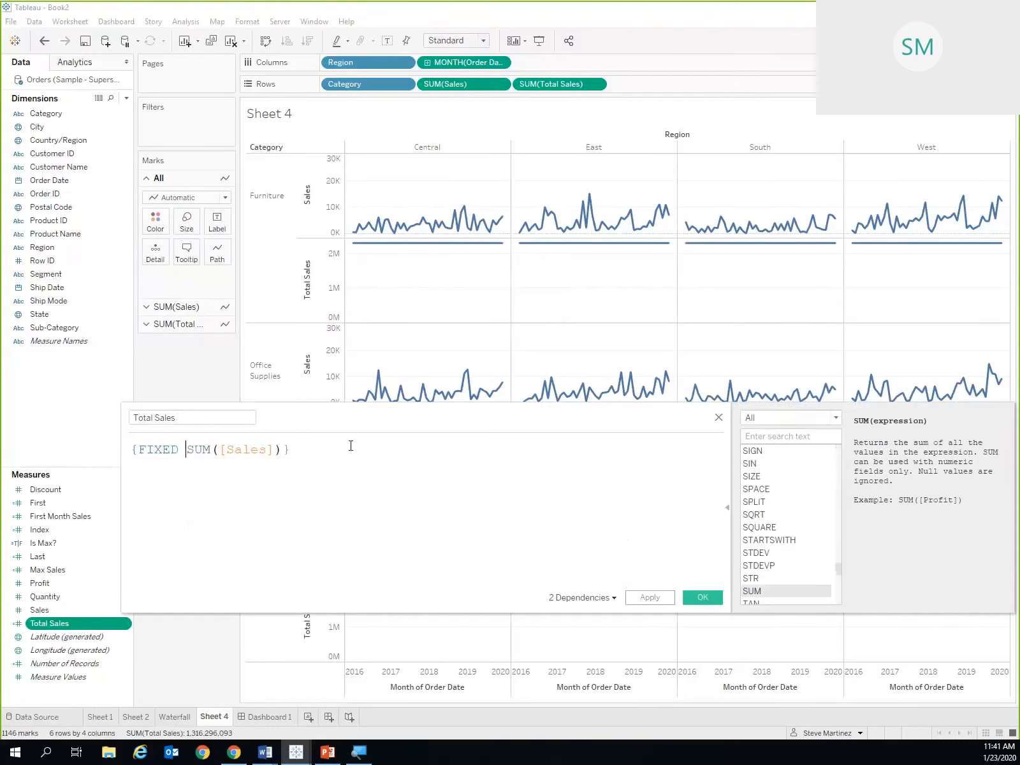
text(REgion)
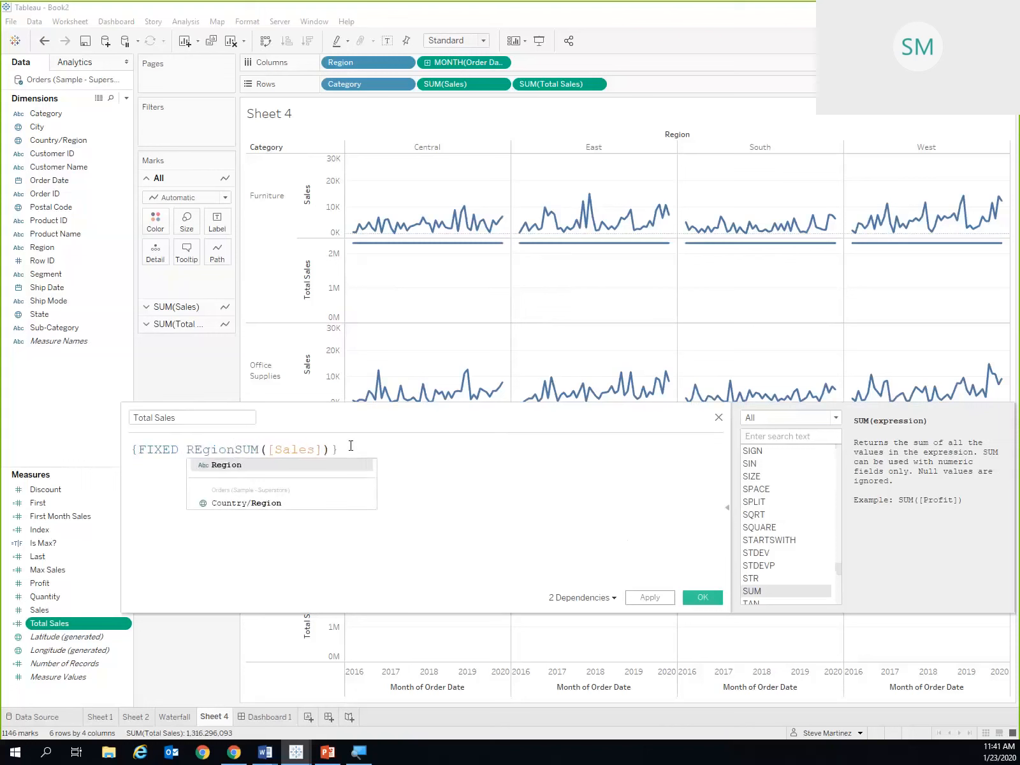
key(Return)
text(: SUM)
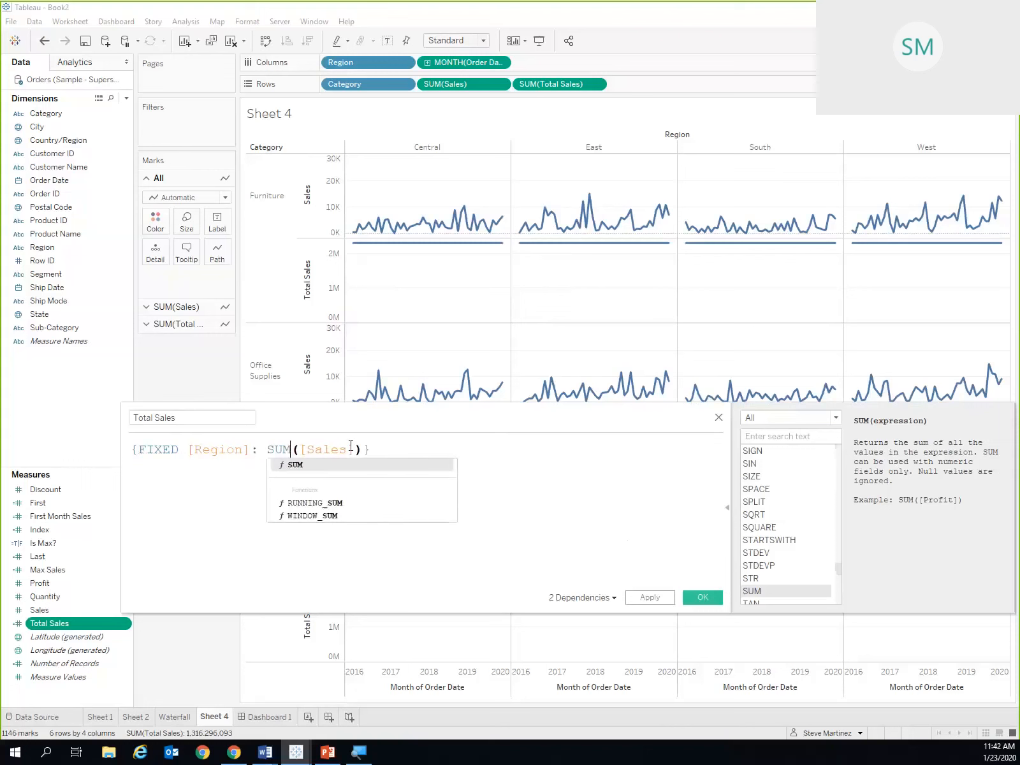
click(423, 451)
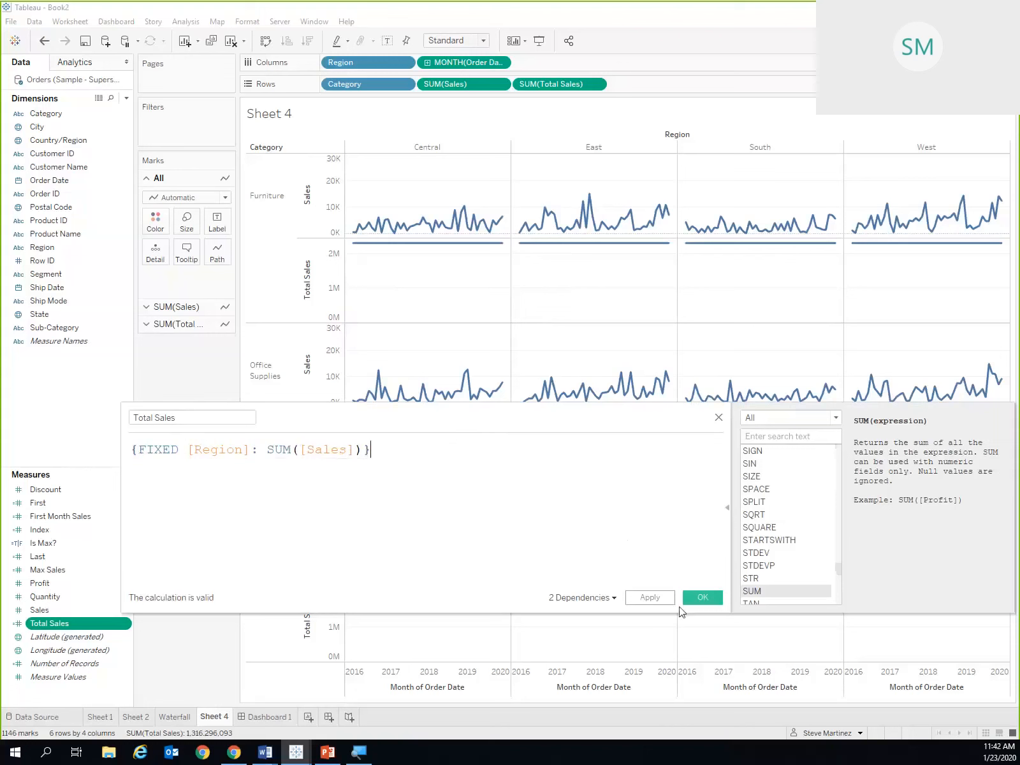
click(650, 599)
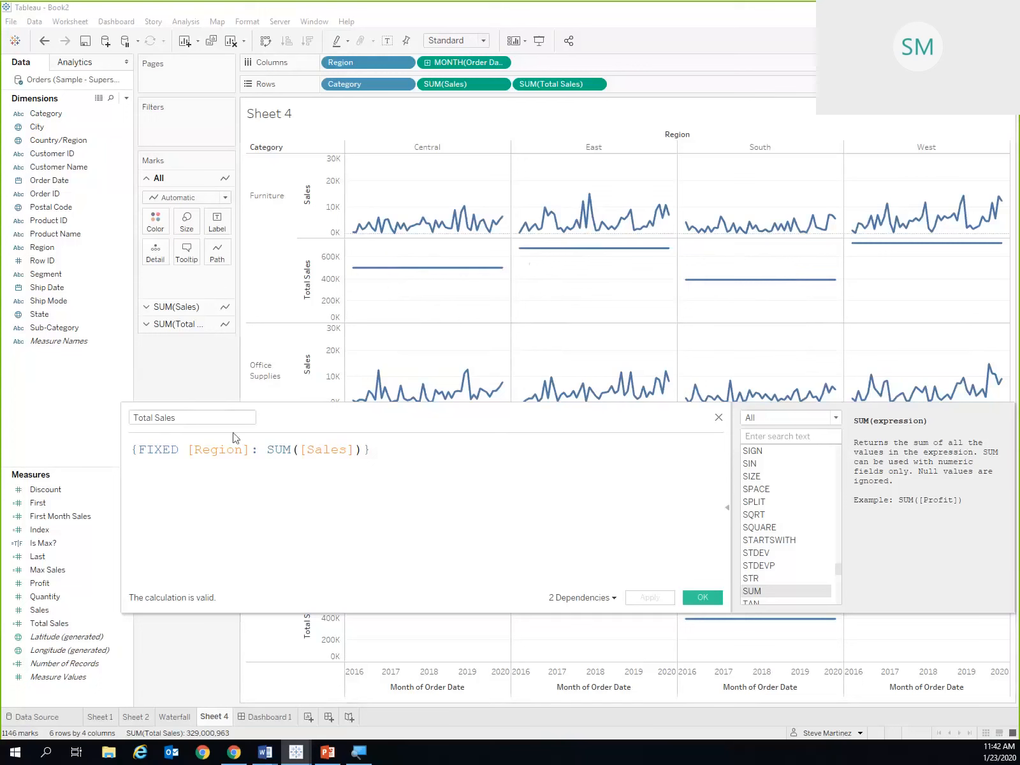
Extend the Total Sales calculation to {FIXED [Region],MONTH([Order Date]),YEAR([Order Date]): SUM([Sales])} and apply it to the chart.
click(249, 449)
text(, )
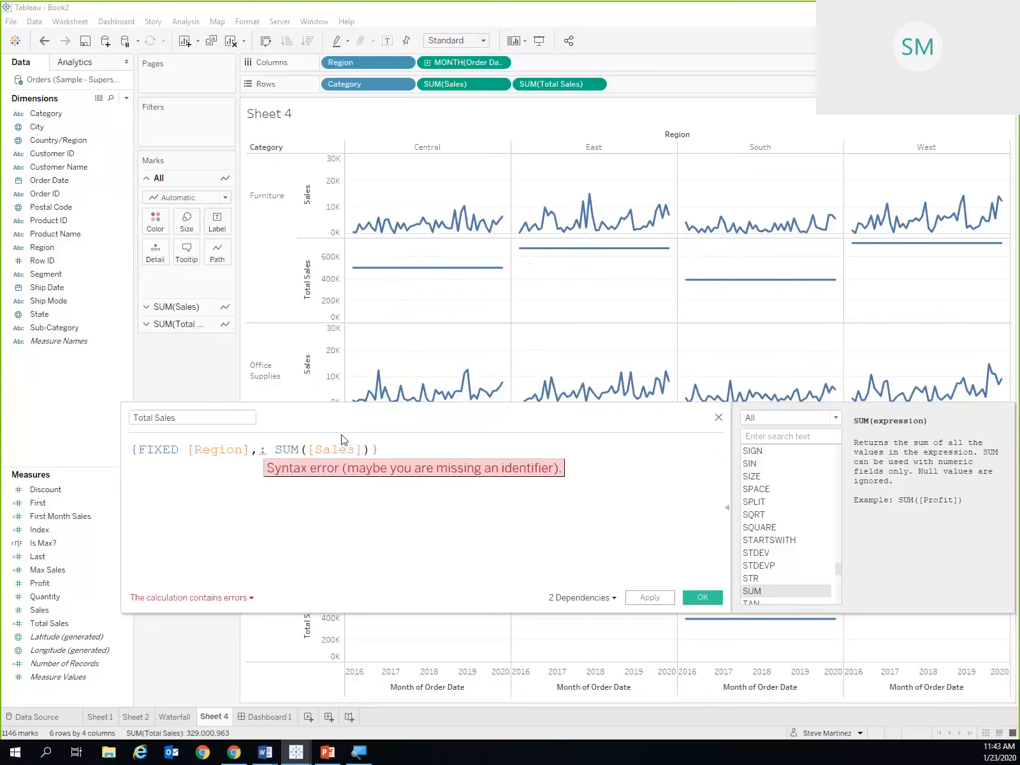
text(MONTH)
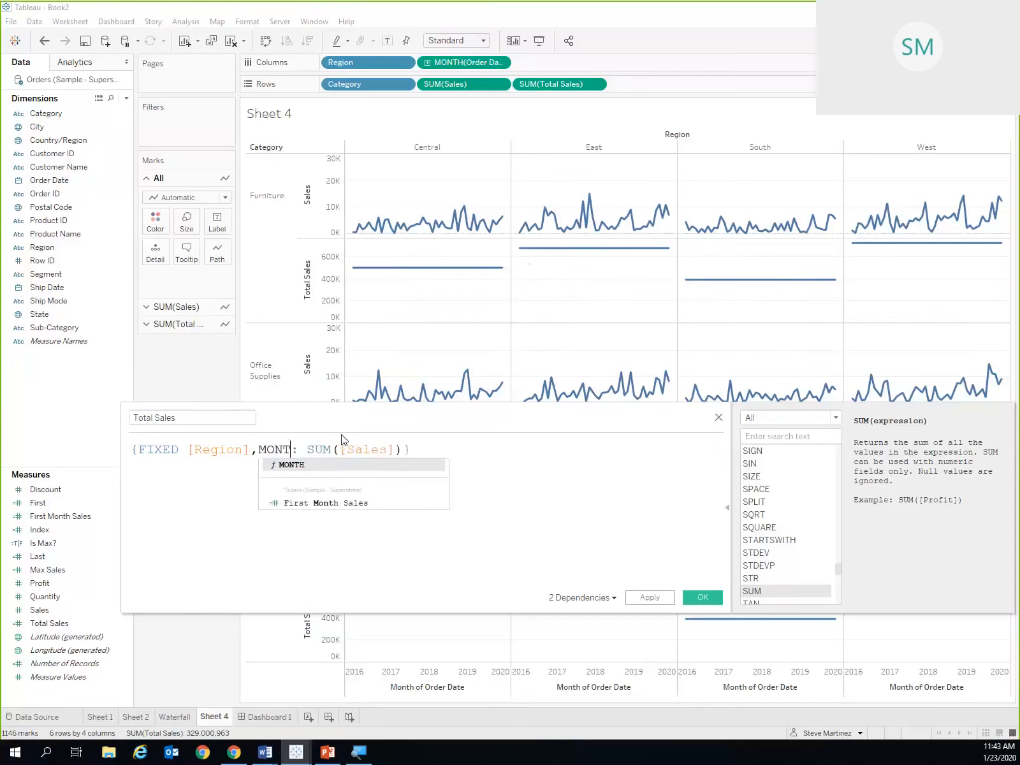
key(Return)
text(Order)
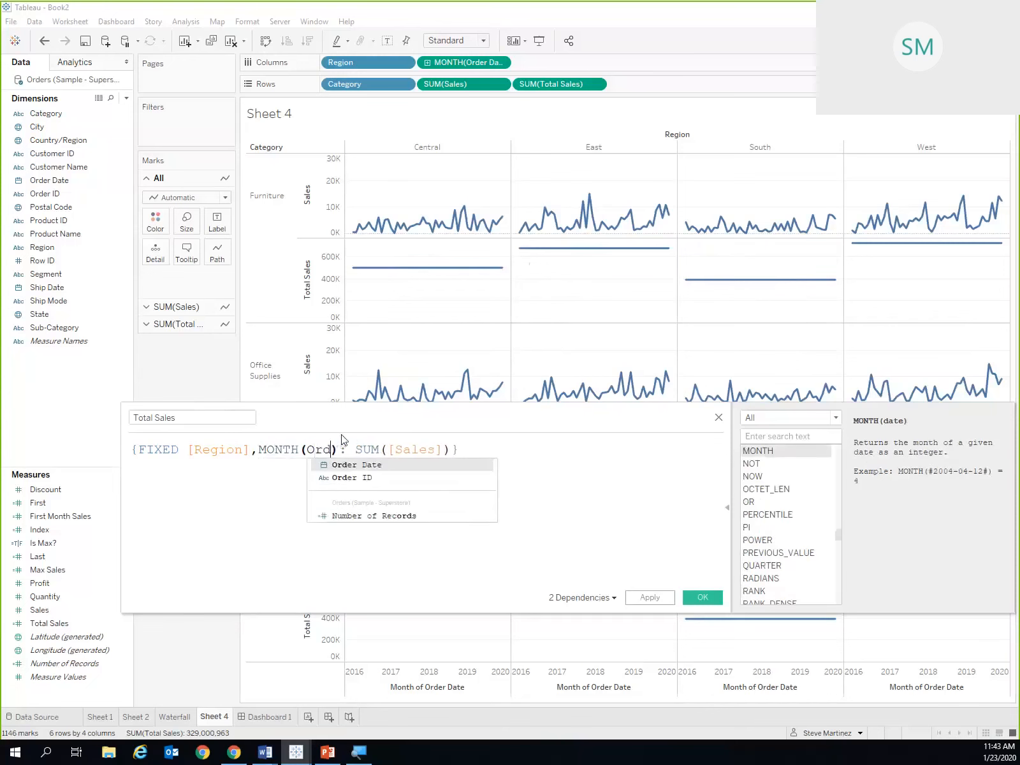
key(Return)
text(,YE)
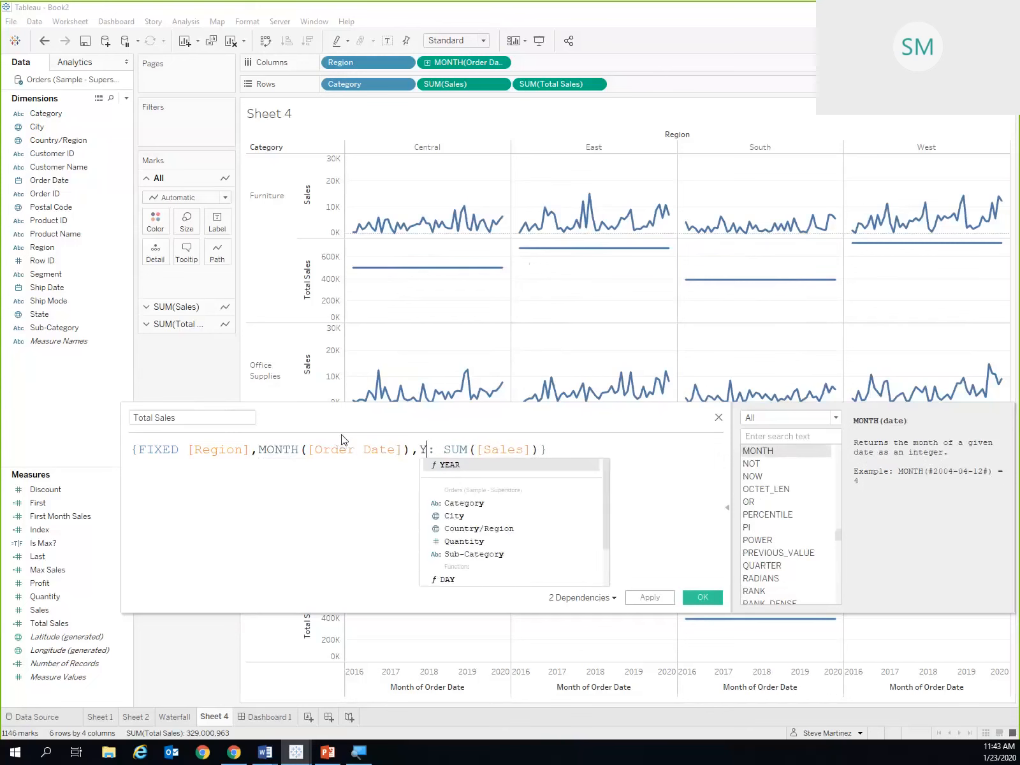
key(Return)
text(Order)
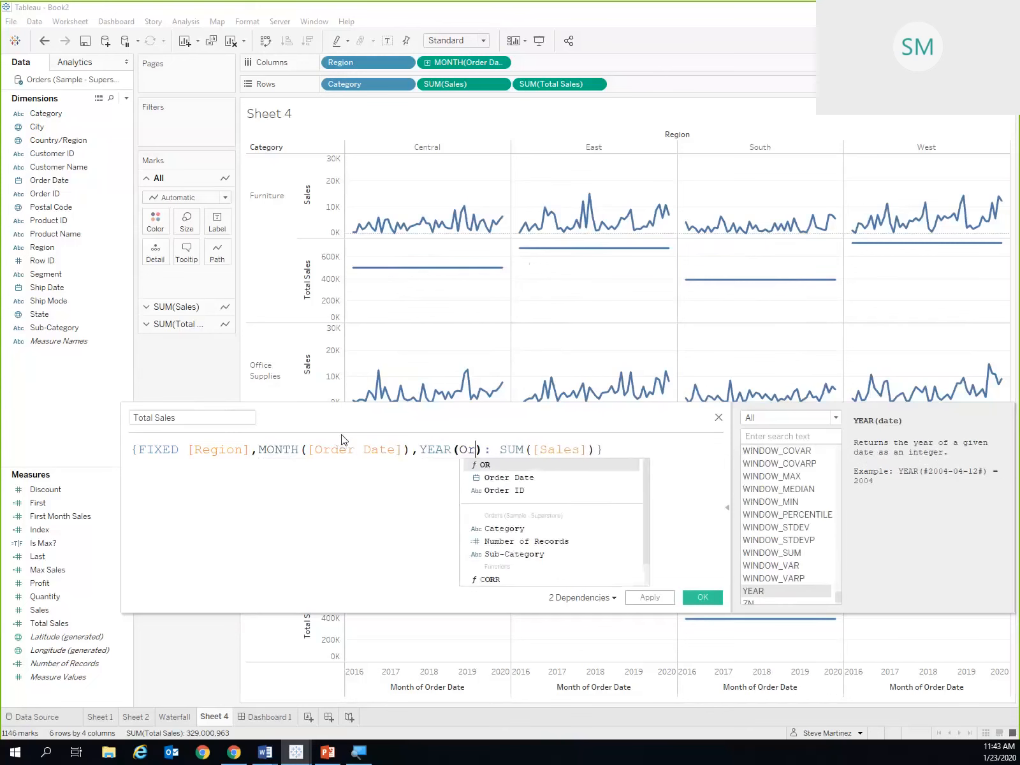
key(Return)
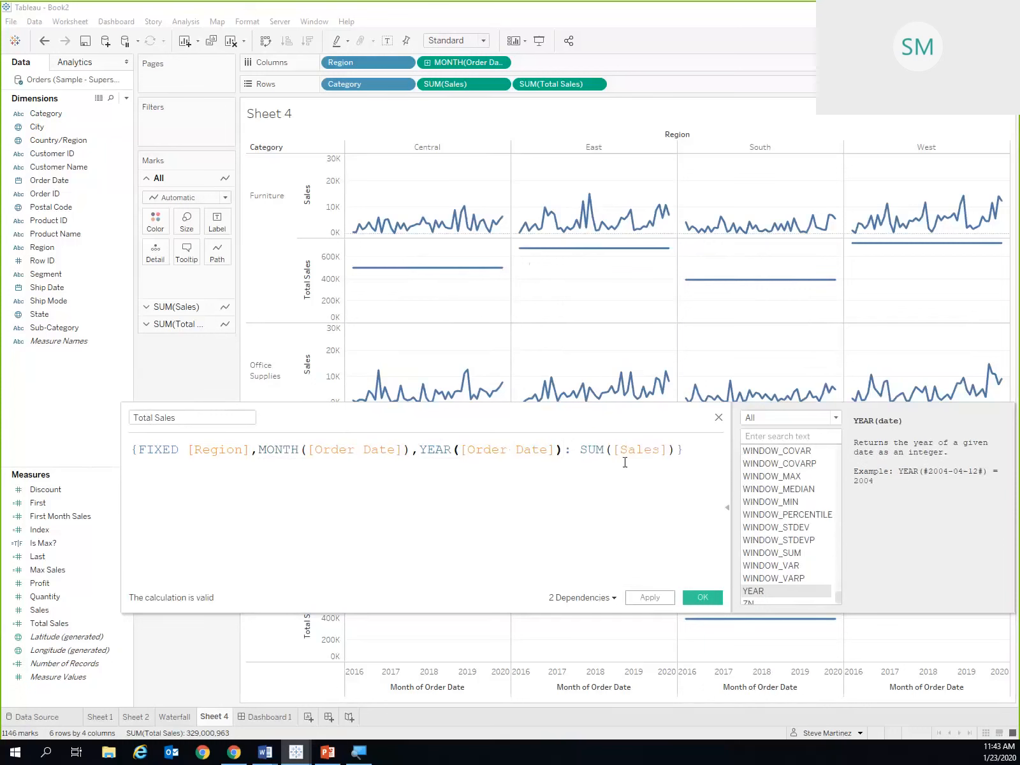
click(650, 597)
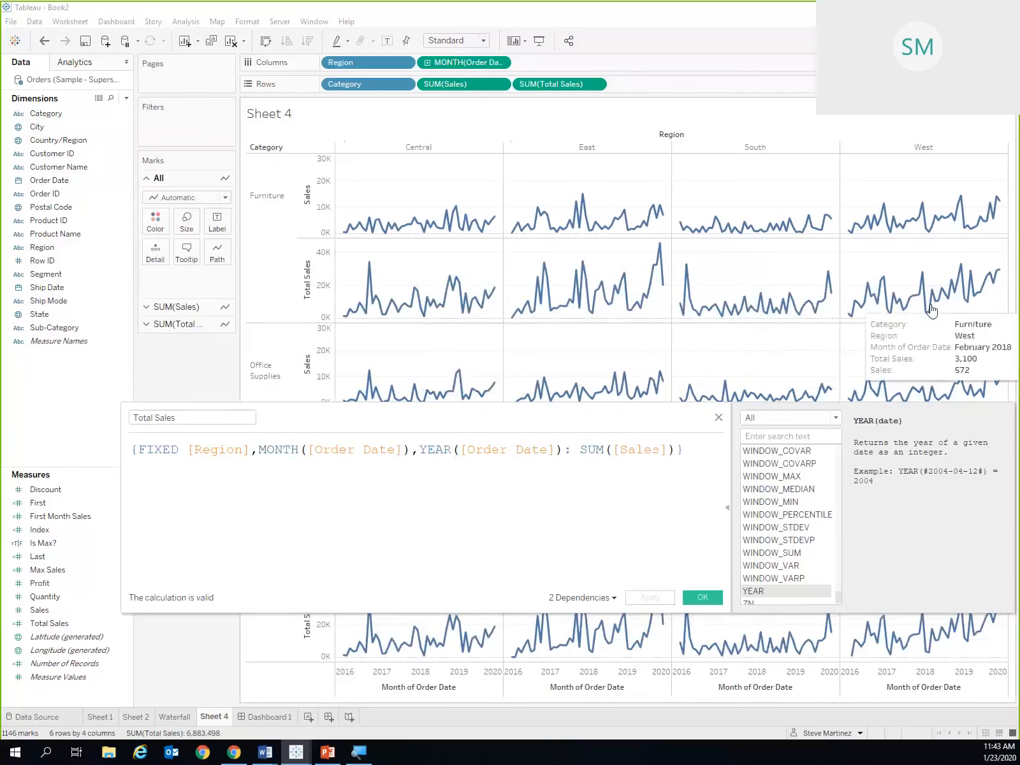
Examine the Total Sales lines against the Sales lines across the categories, keeping the calculation editor clear of the charts.
drag(574, 416, 575, 498)
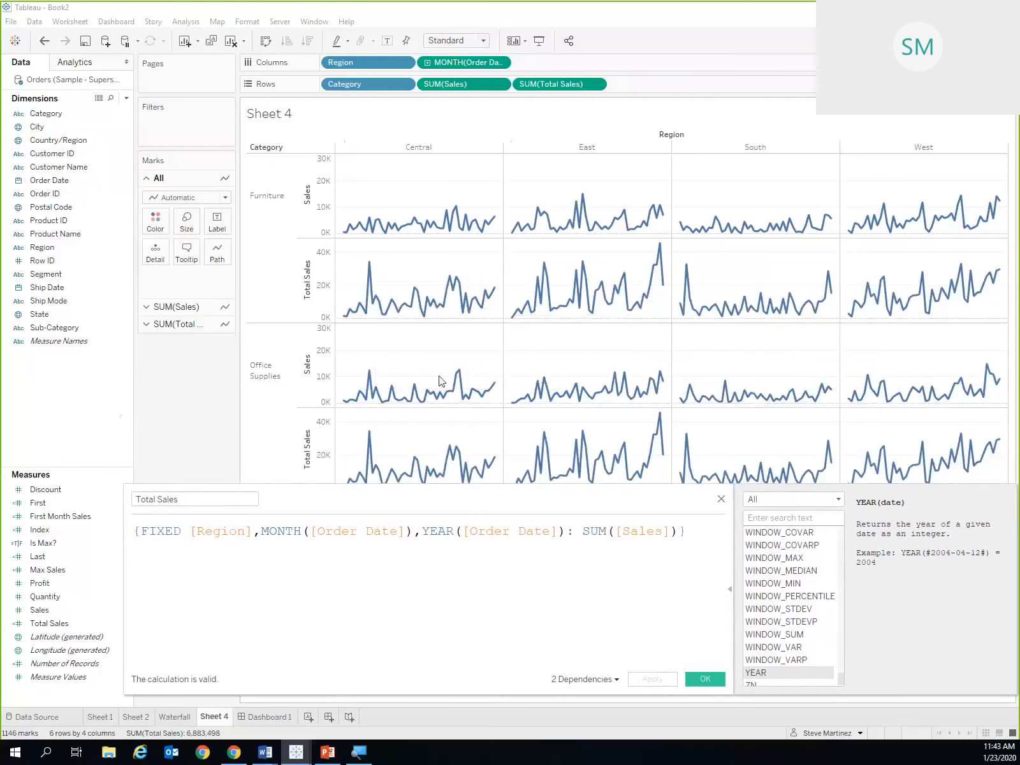
drag(418, 502, 419, 550)
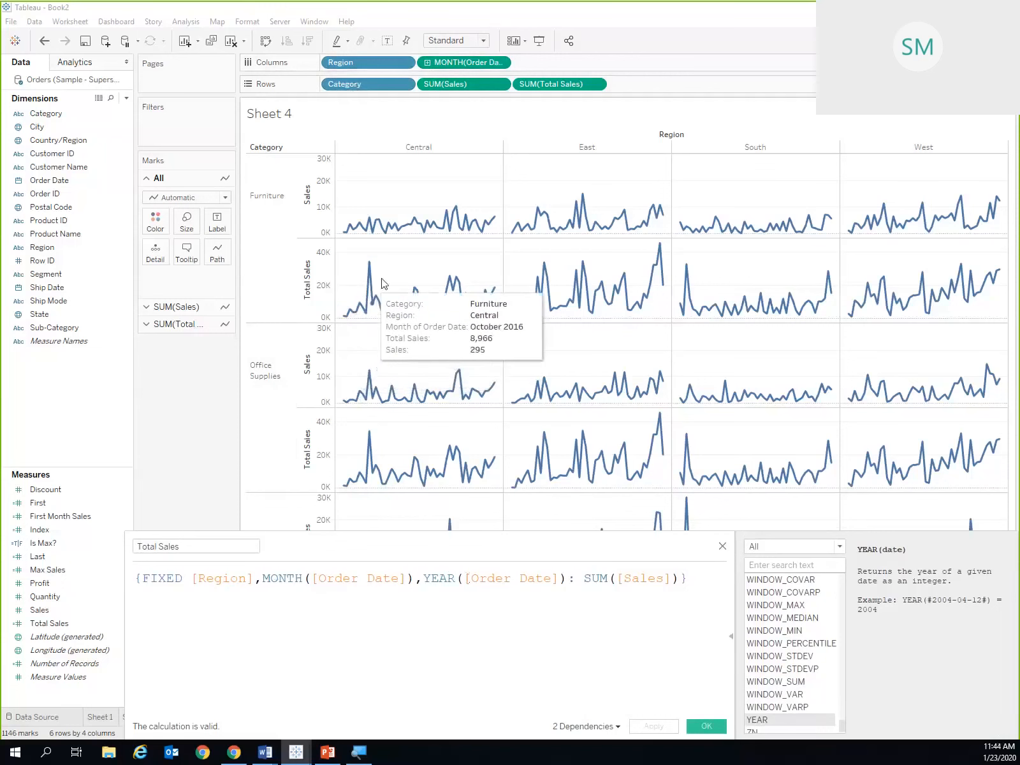
click(307, 294)
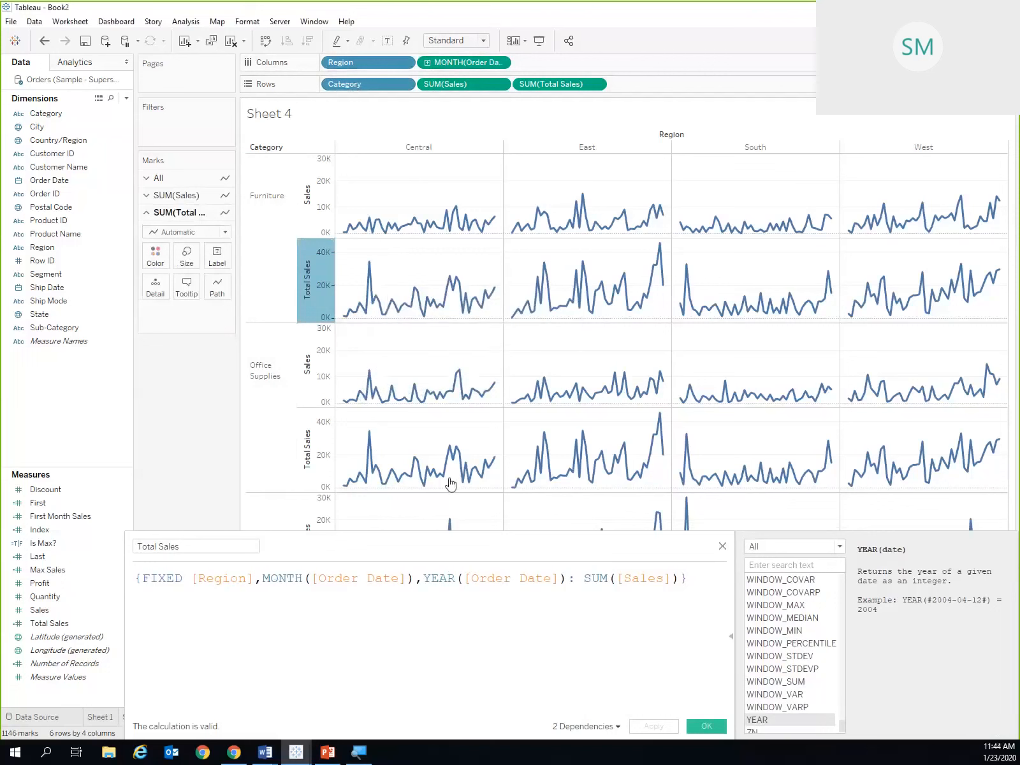
key(ctrl)
key(ctrl)
drag(634, 543, 627, 377)
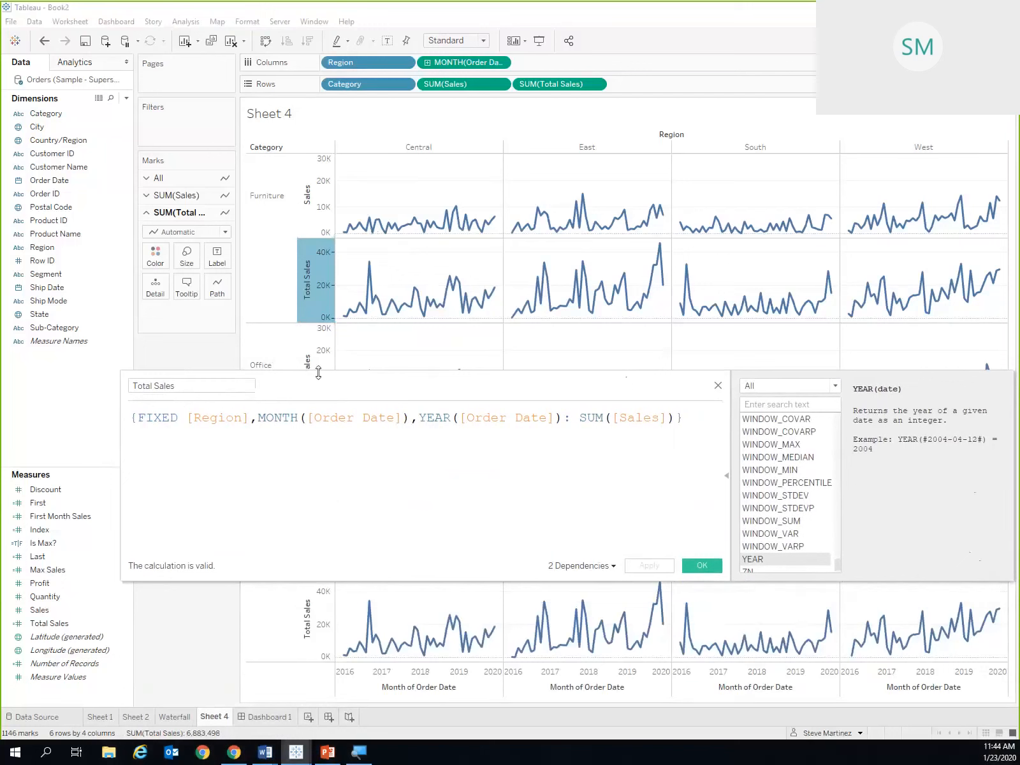
drag(367, 382, 395, 432)
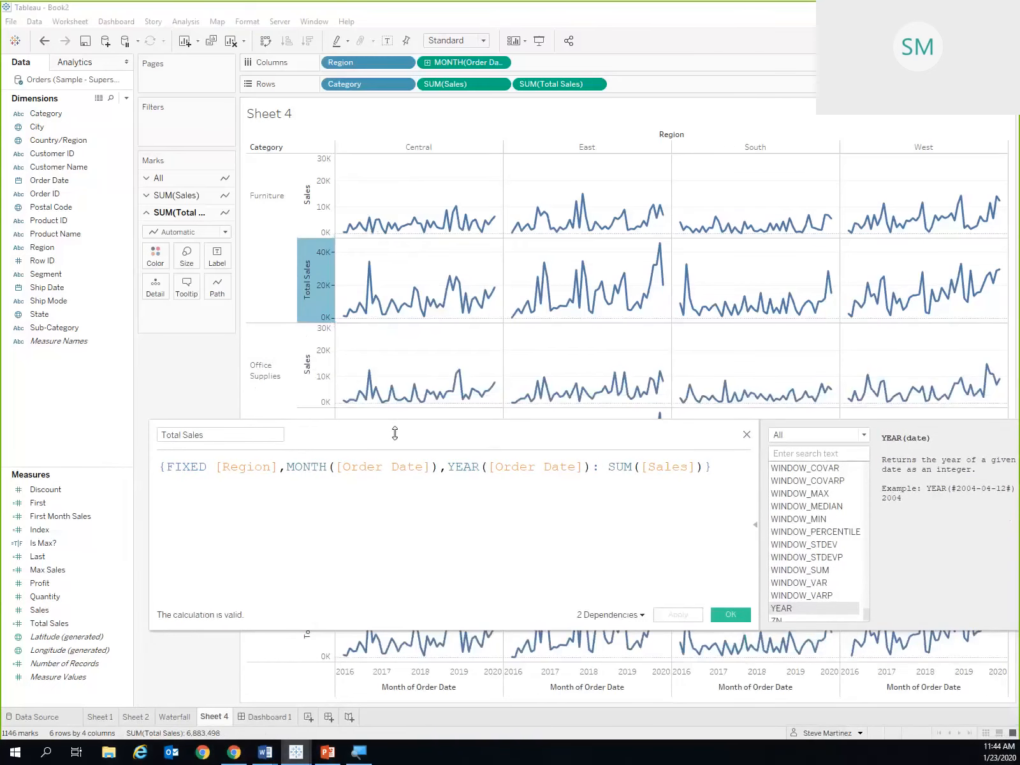
mouse_move(443, 230)
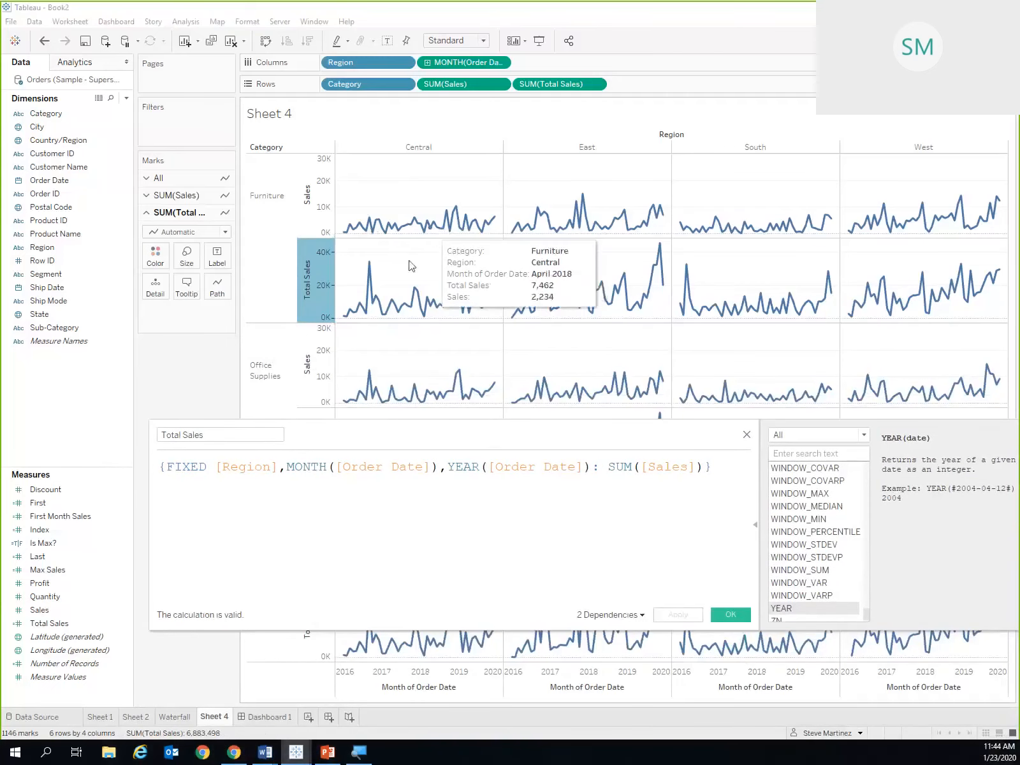
Comment out the FIXED formula in the Total Sales calculation with //, start a new line below it and enlarge the editor.
click(738, 469)
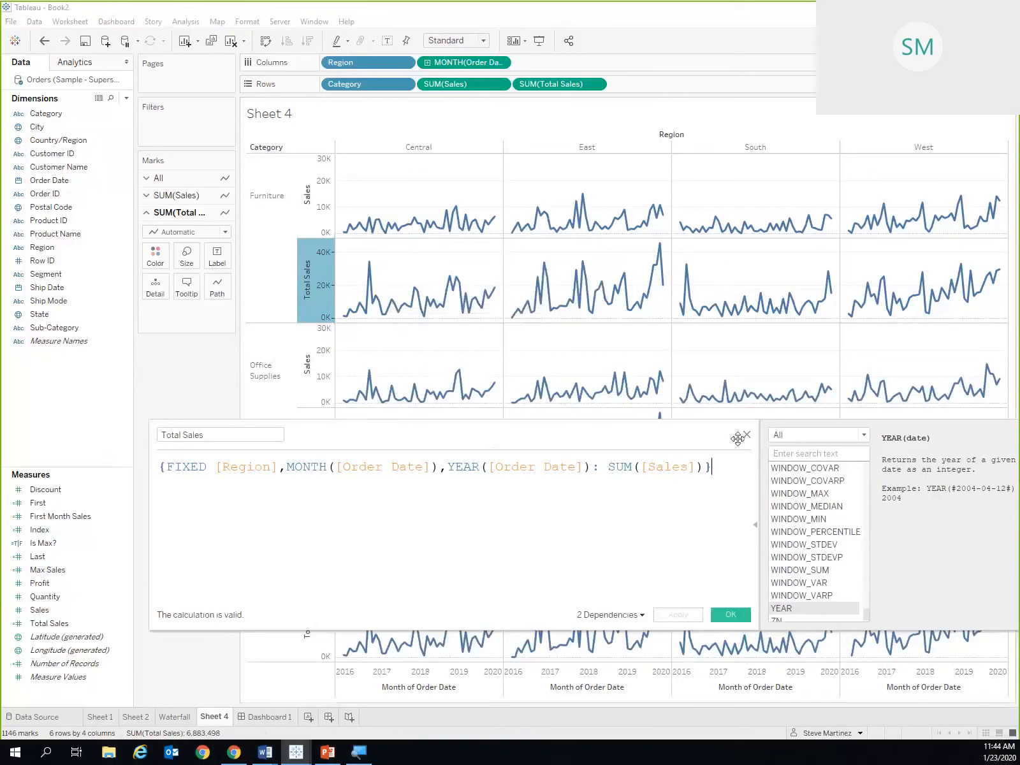
key(Return)
text(//)
key(End)
key(Return)
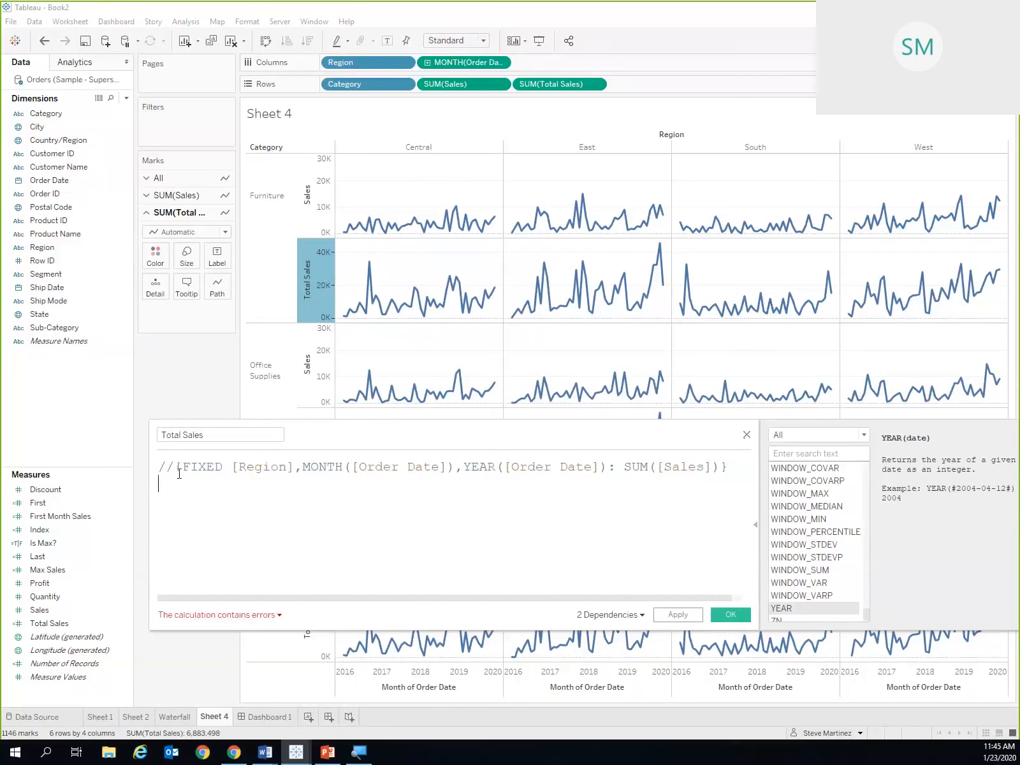
drag(164, 634, 163, 681)
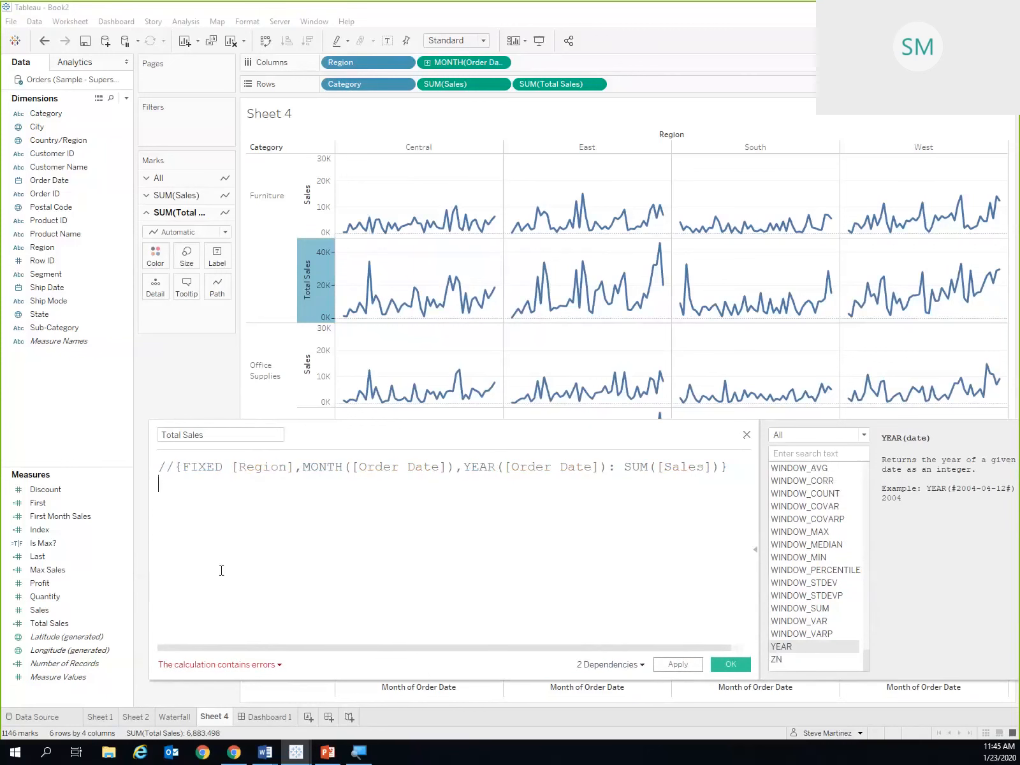
Enter {EXCLUDE [Category]:SUM([Sales])} below the commented FIXED formula and save the Total Sales calculation.
text({EXCL)
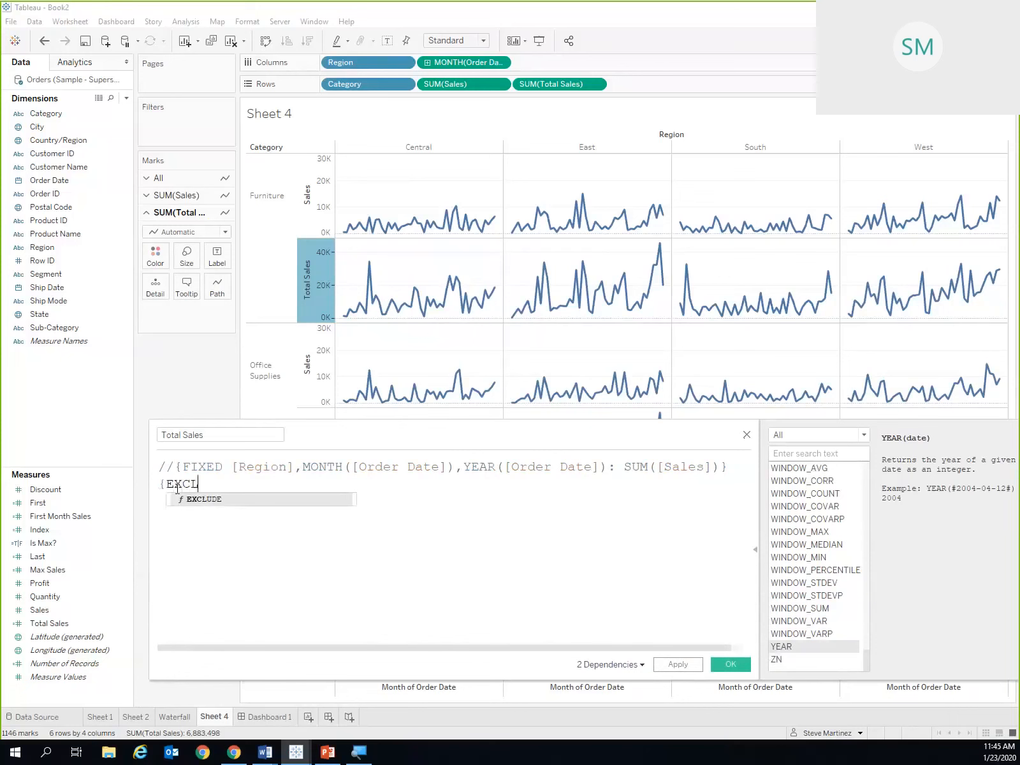
key(Return)
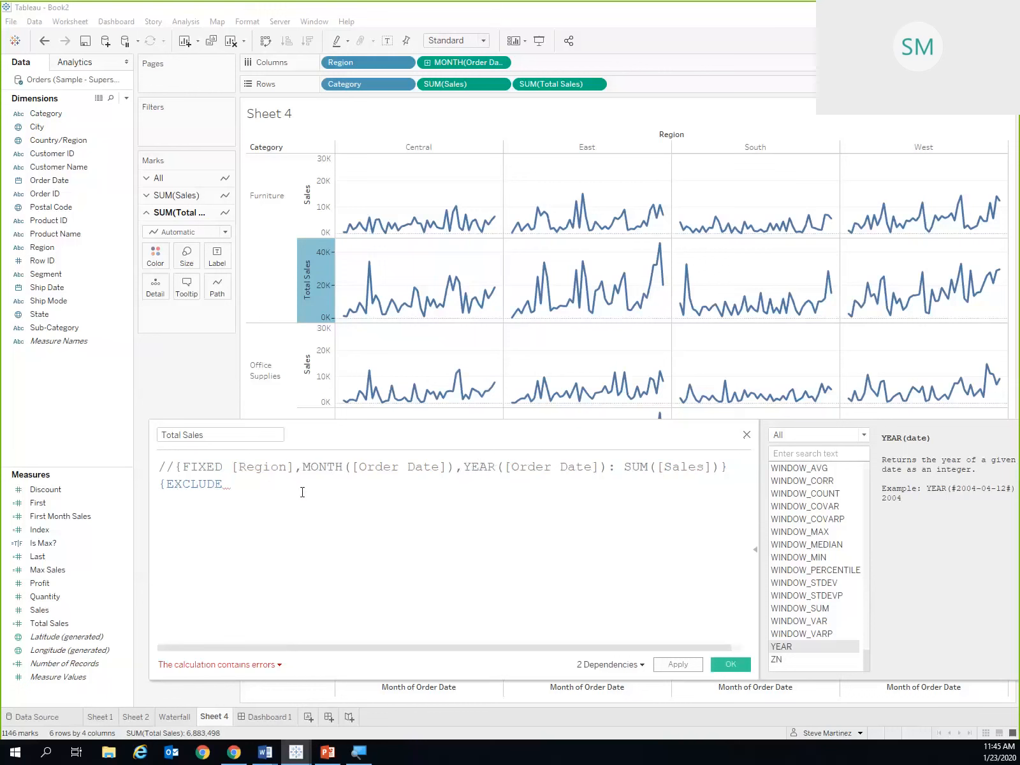
text([Cate)
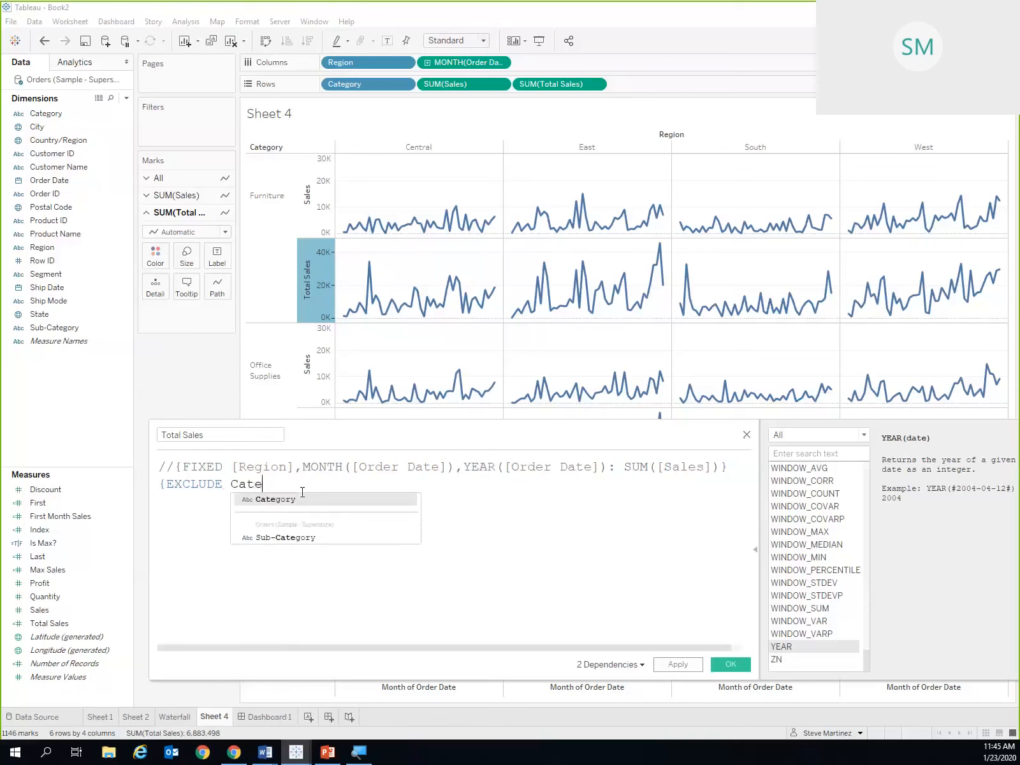
key(Return)
text(:)
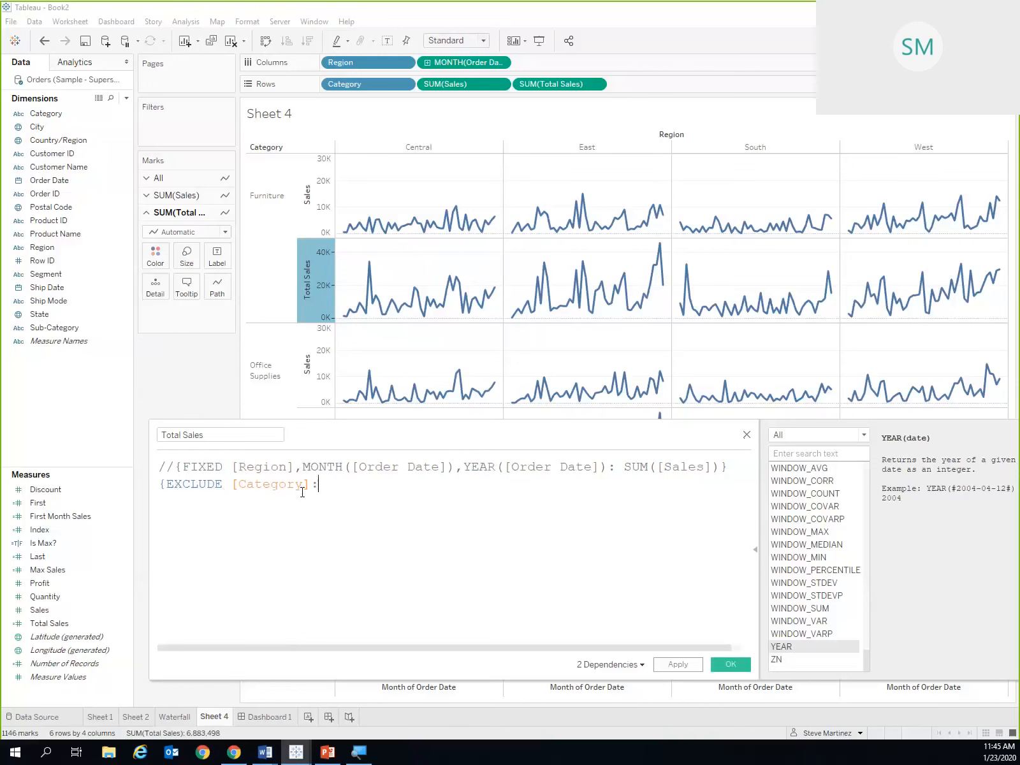
text(SUM([Sal)
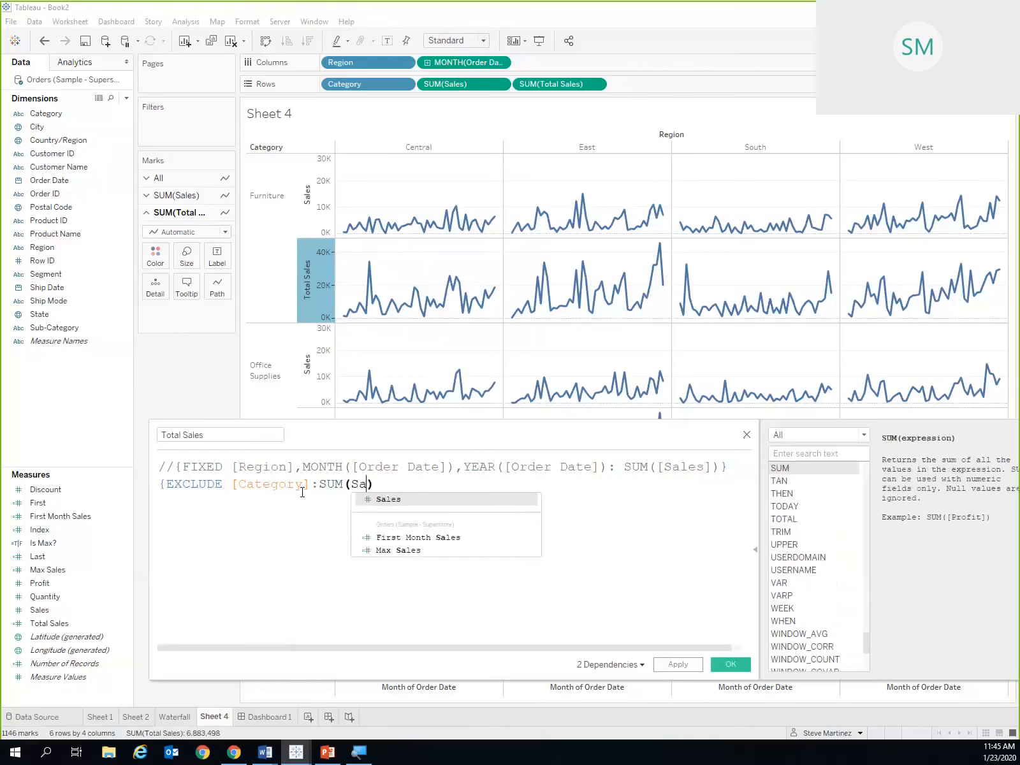
text(es)
key(Return)
text(})
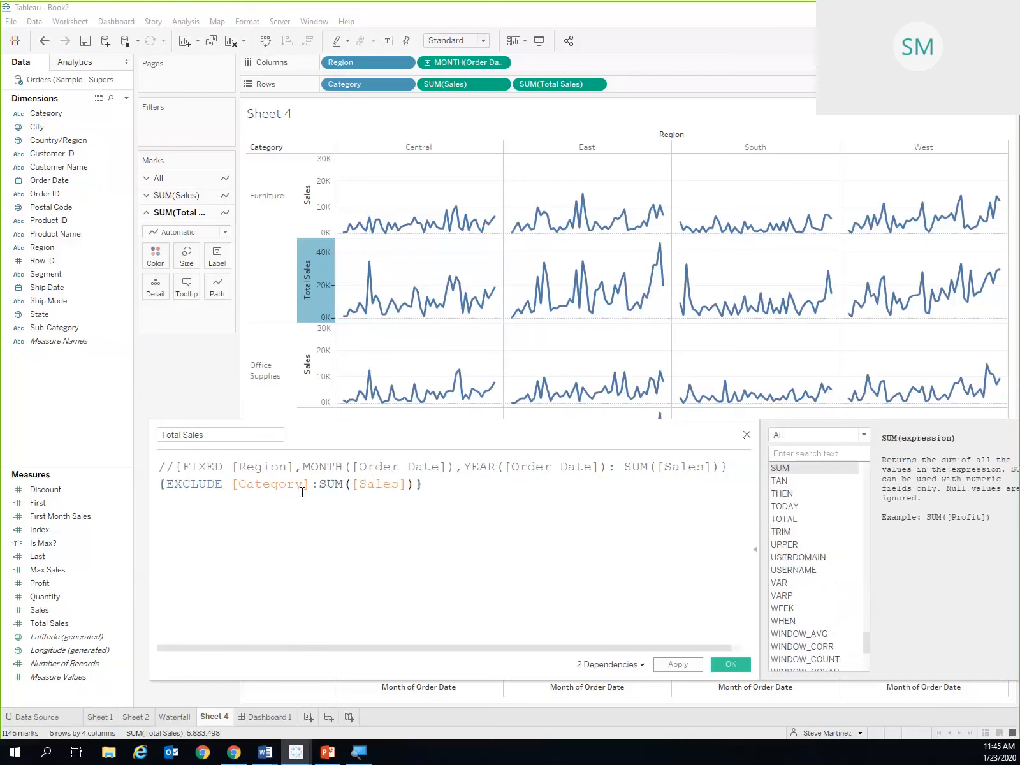
drag(427, 485, 153, 467)
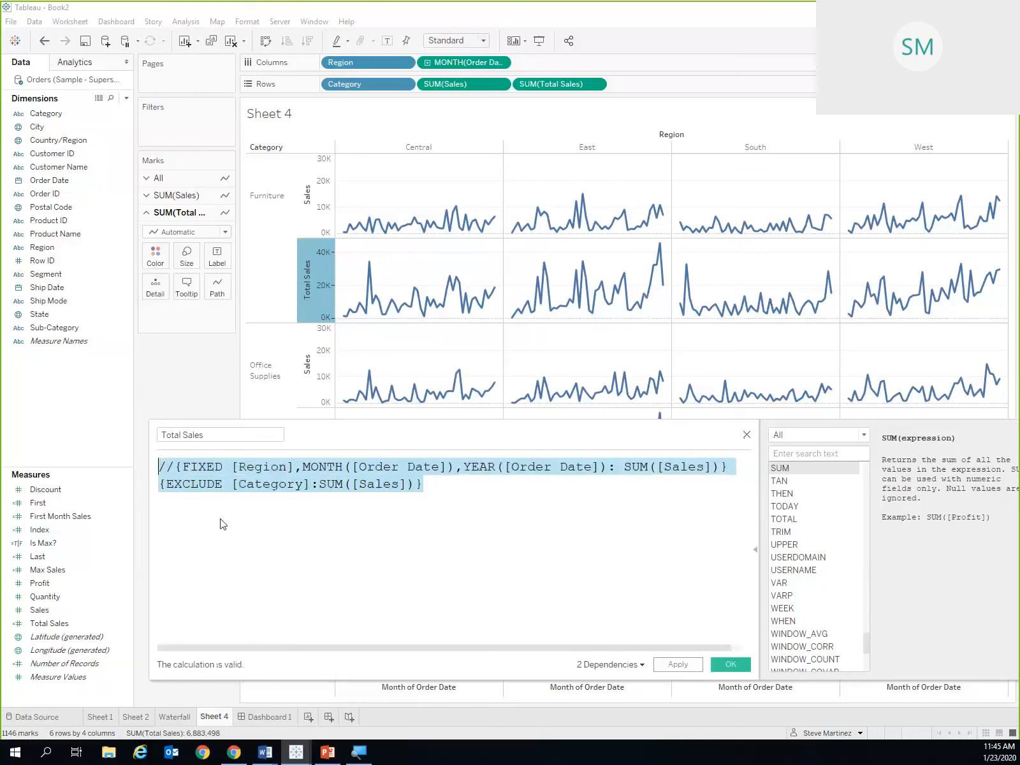
click(239, 510)
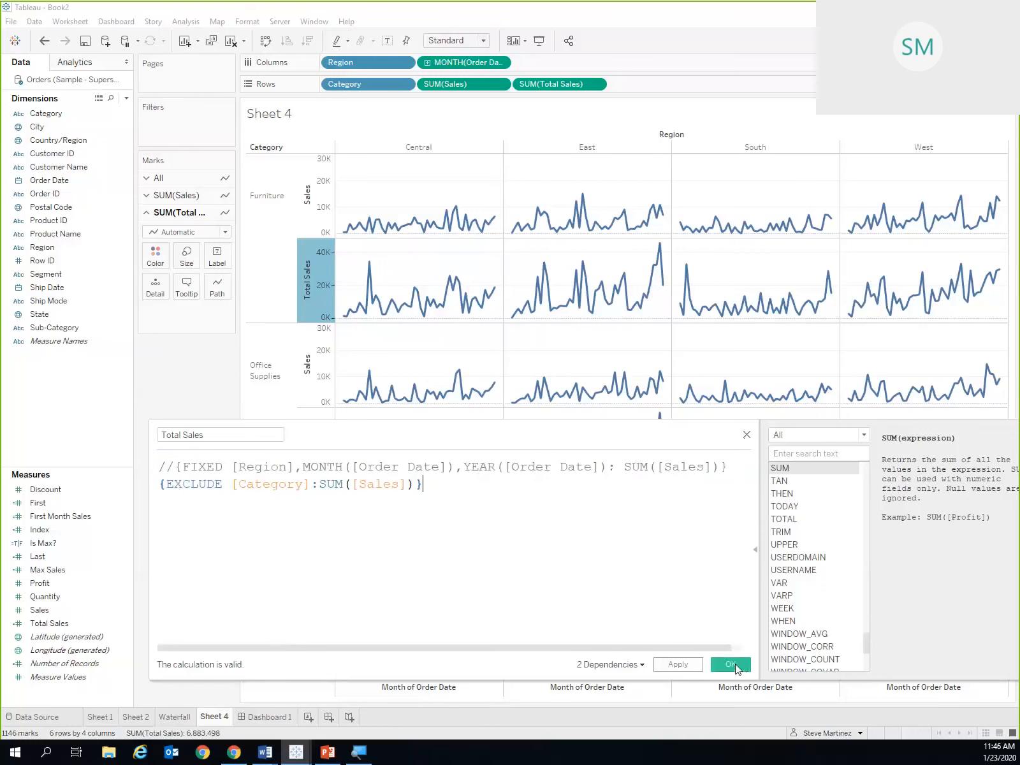
click(732, 667)
Reopen the Total Sales calculation for editing, enlarge its formula text and move the editor clear of the Office Supplies charts.
right_click(56, 569)
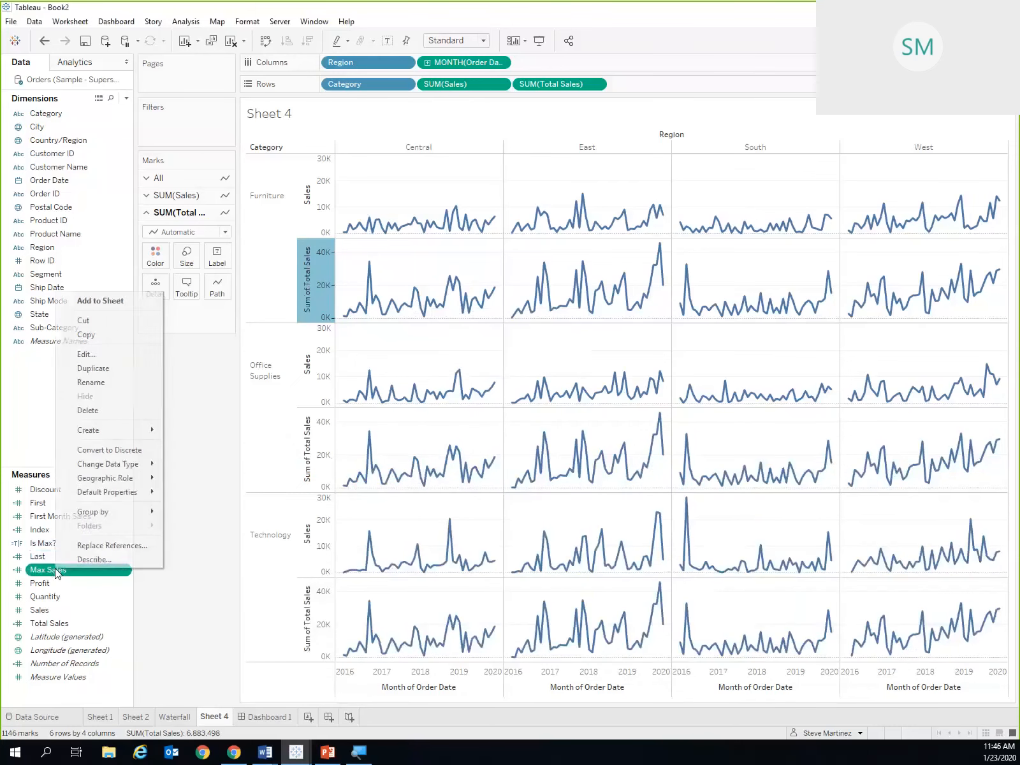
right_click(54, 623)
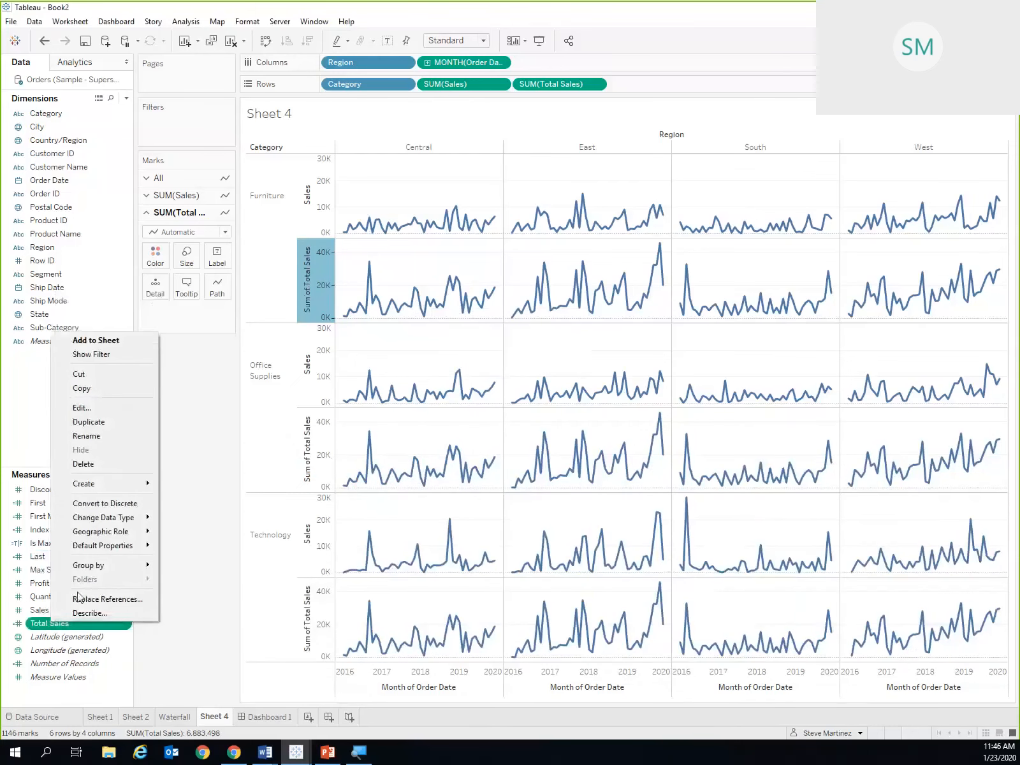
click(102, 408)
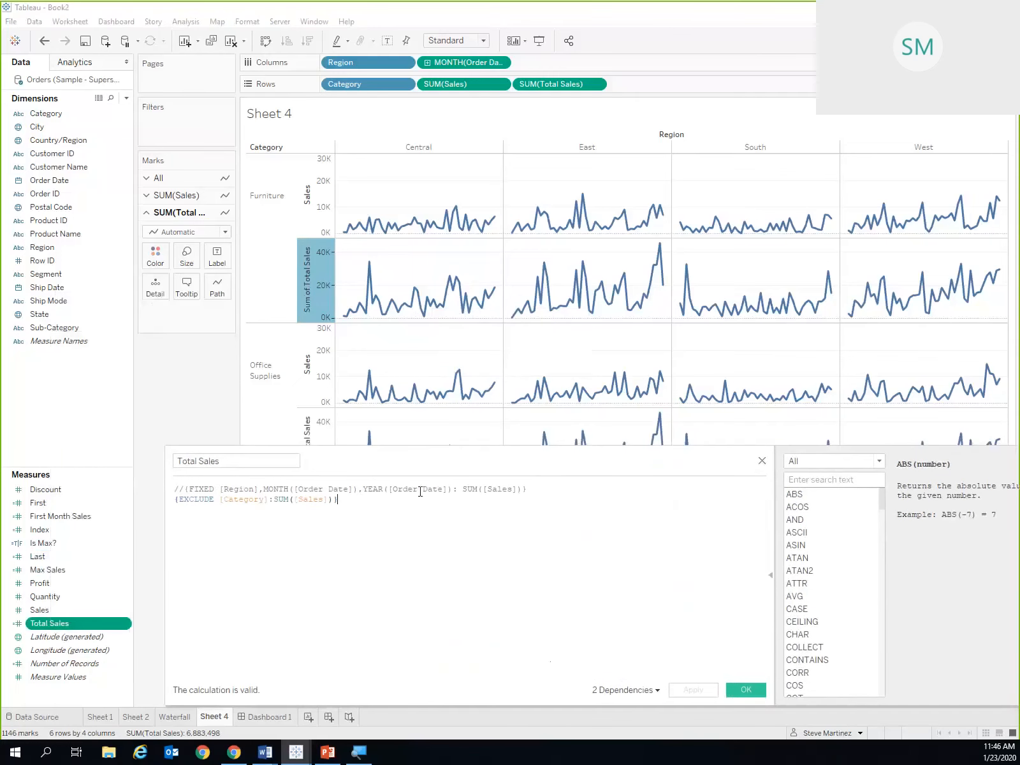
drag(361, 501, 150, 488)
scroll(250, 552, up, 3)
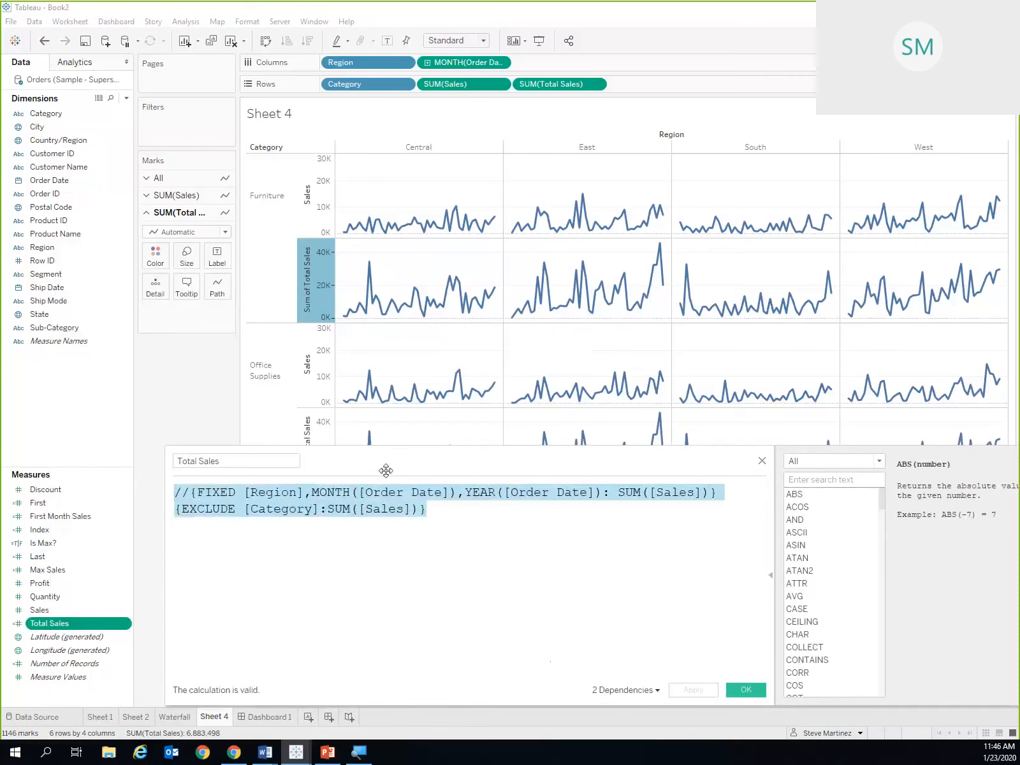
drag(387, 471, 387, 515)
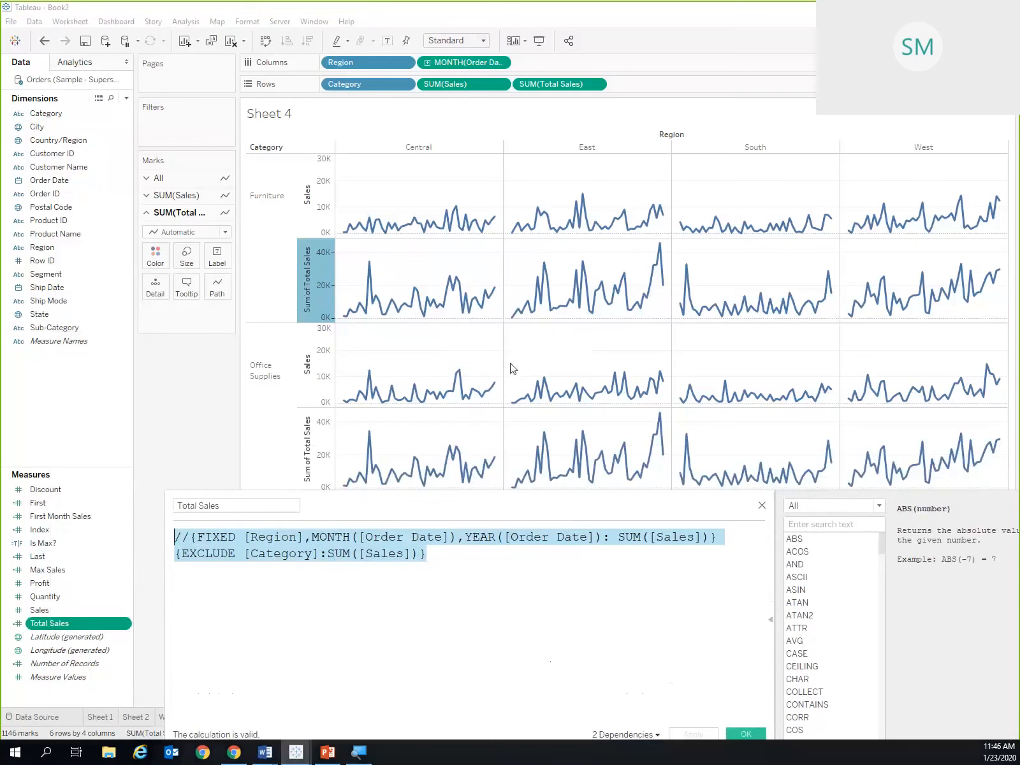
click(274, 537)
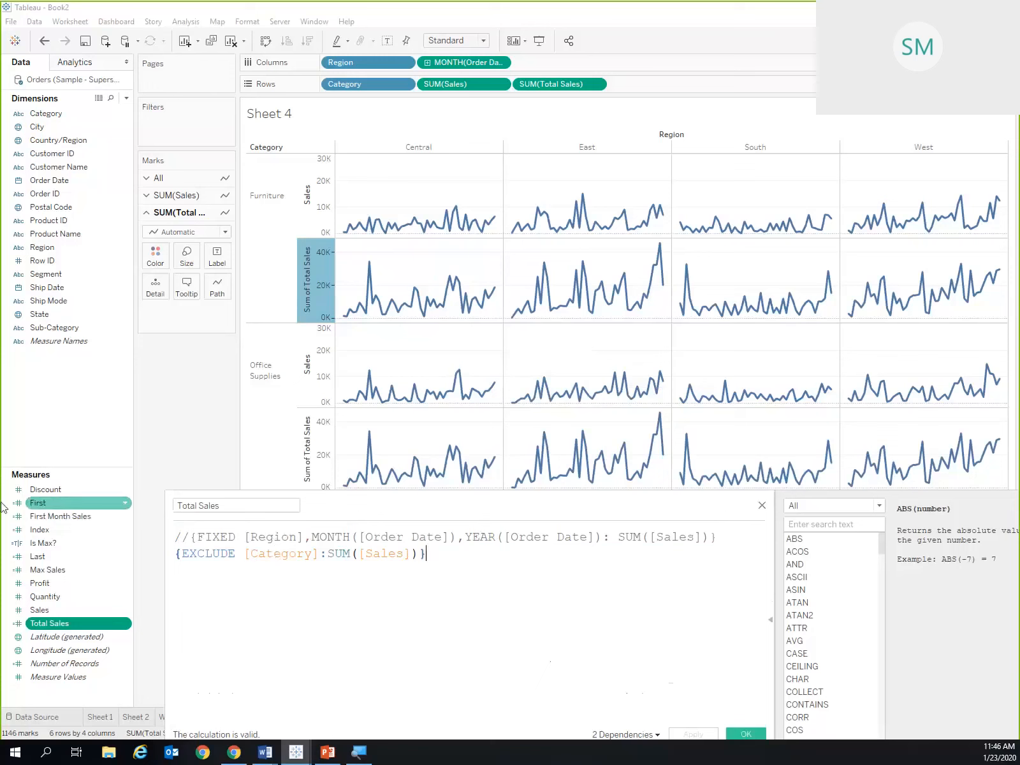
Add the Ship Mode dimension to the rows between Category and SUM(Sales).
drag(36, 307, 268, 216)
click(268, 216)
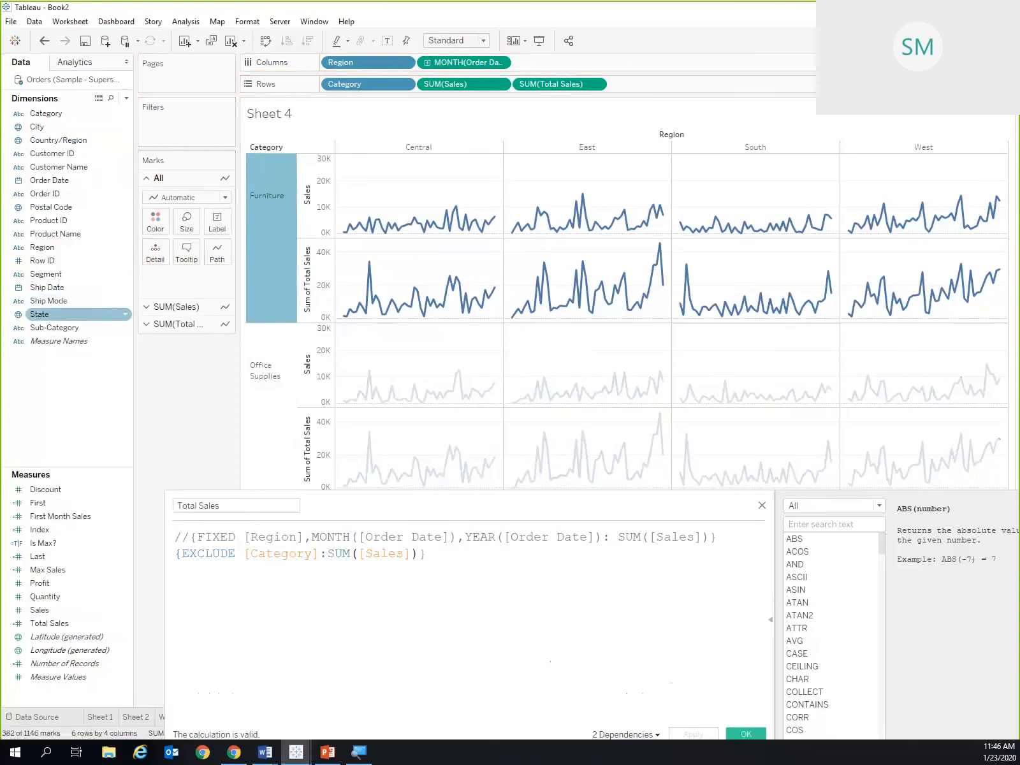
mouse_move(47, 288)
mouse_down()
mouse_move(166, 262)
mouse_move(380, 96)
mouse_move(411, 85)
mouse_up()
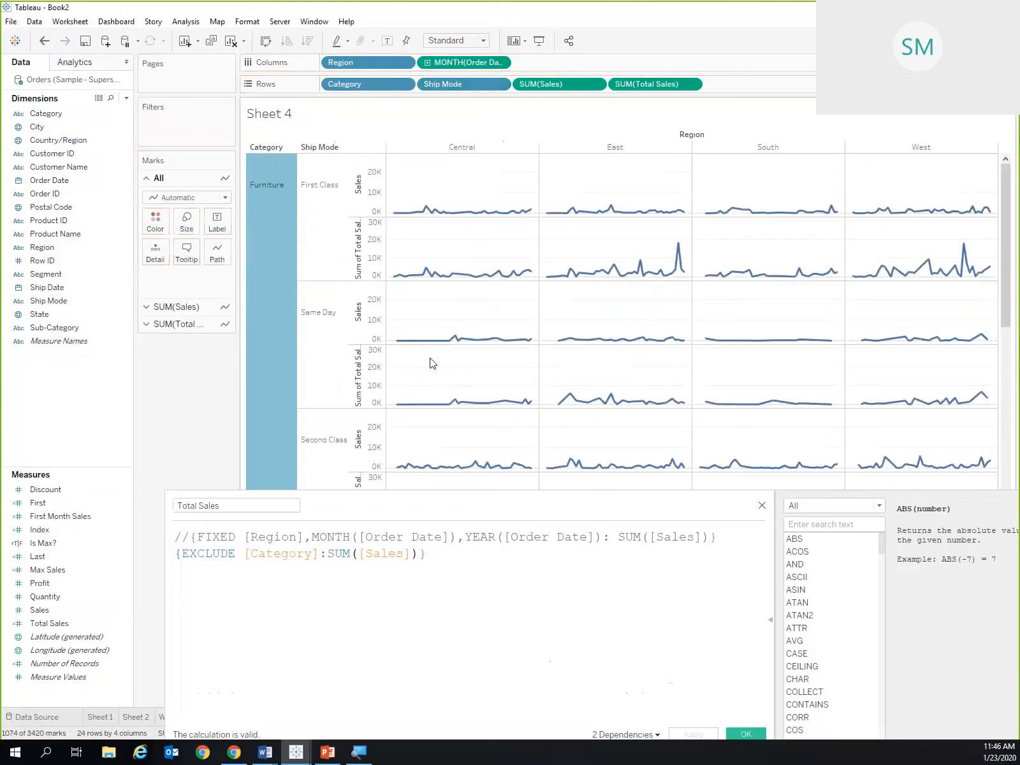
Examine Sales and Total Sales by ship mode, and compare the EXCLUDE formula with the commented FIXED formula.
mouse_move(413, 275)
mouse_move(622, 404)
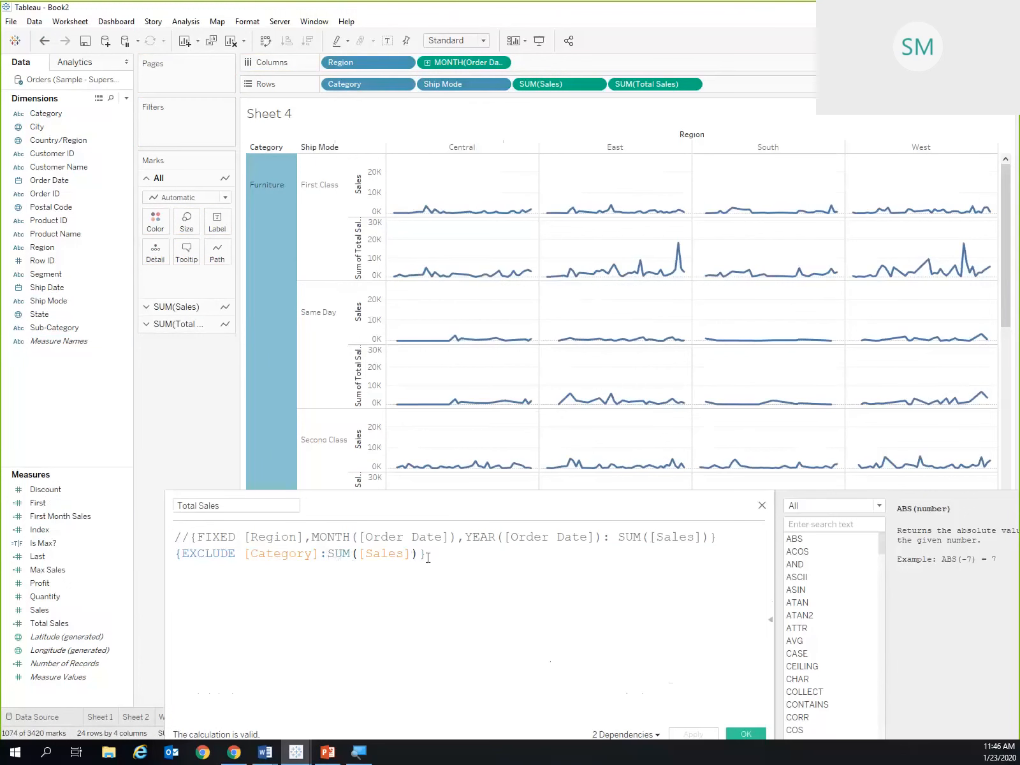
drag(439, 555, 172, 561)
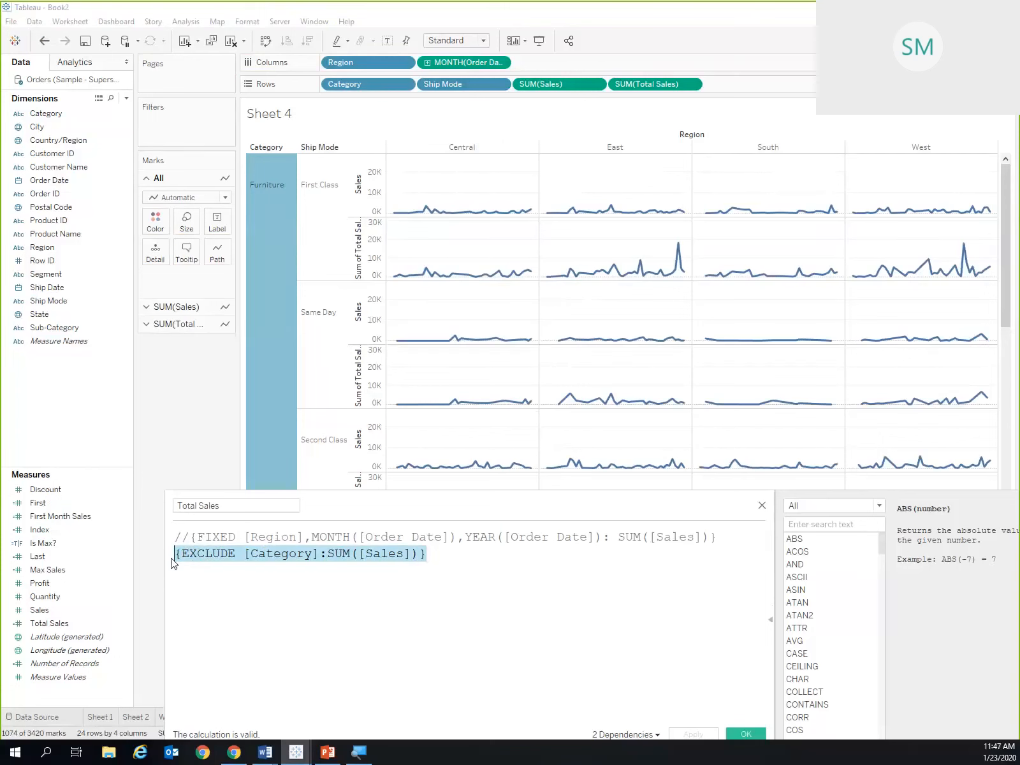
drag(725, 537, 191, 528)
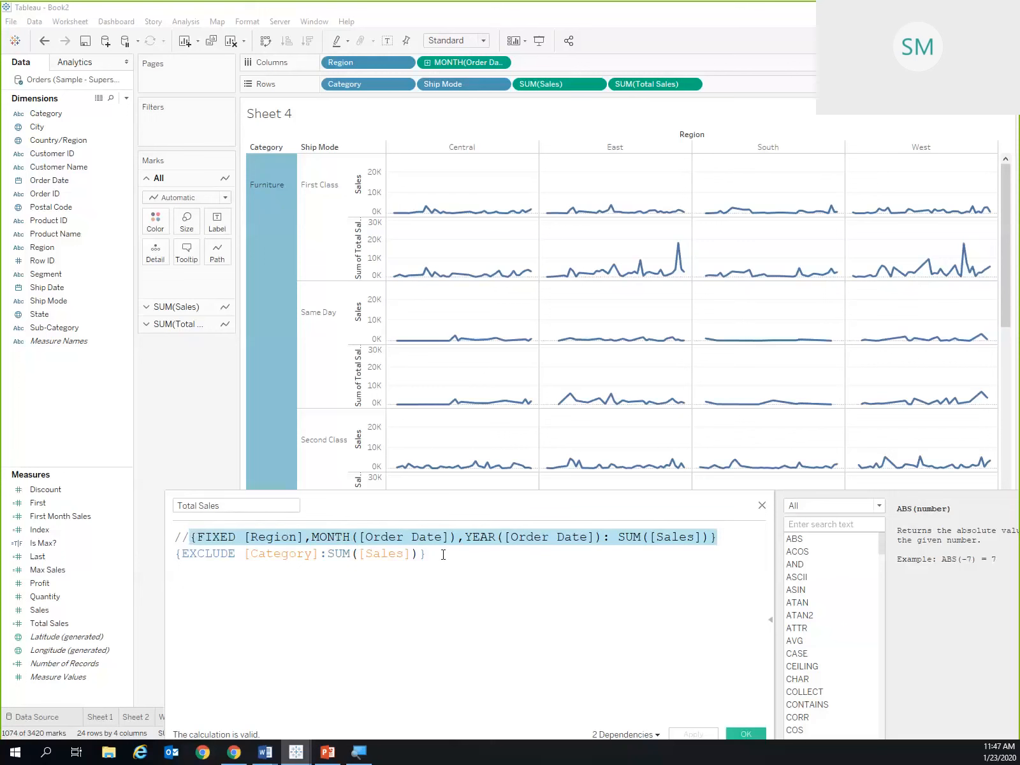
Compare the EXCLUDE and commented FIXED formulas, and remove the Ship Mode dimension from the rows.
drag(443, 554, 183, 556)
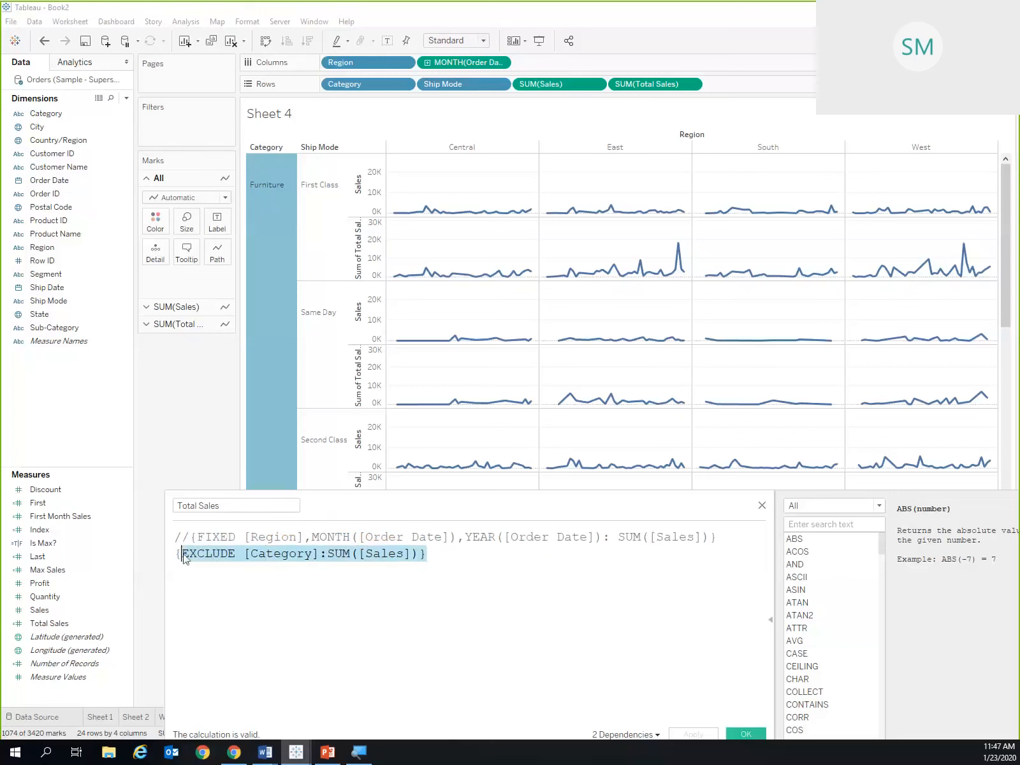
drag(729, 535, 192, 513)
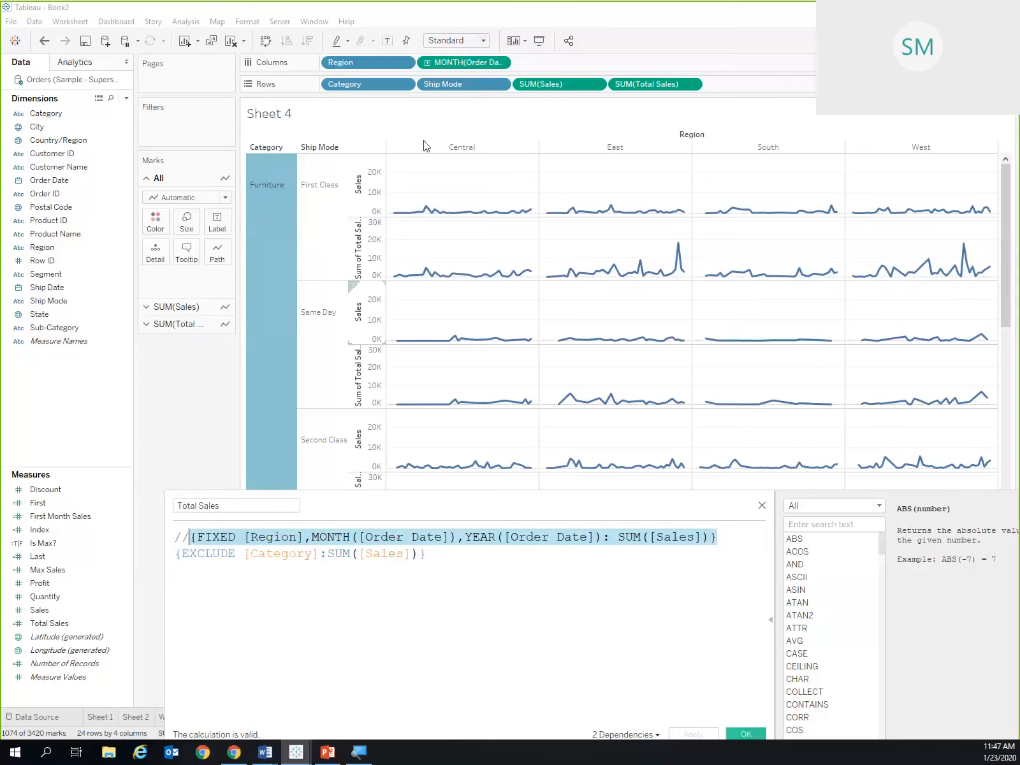
drag(419, 81, 351, 14)
Delete the EXCLUDE formula from the Total Sales calculation and uncomment its FIXED formula.
drag(426, 554, 148, 564)
key(BackSpace)
click(189, 537)
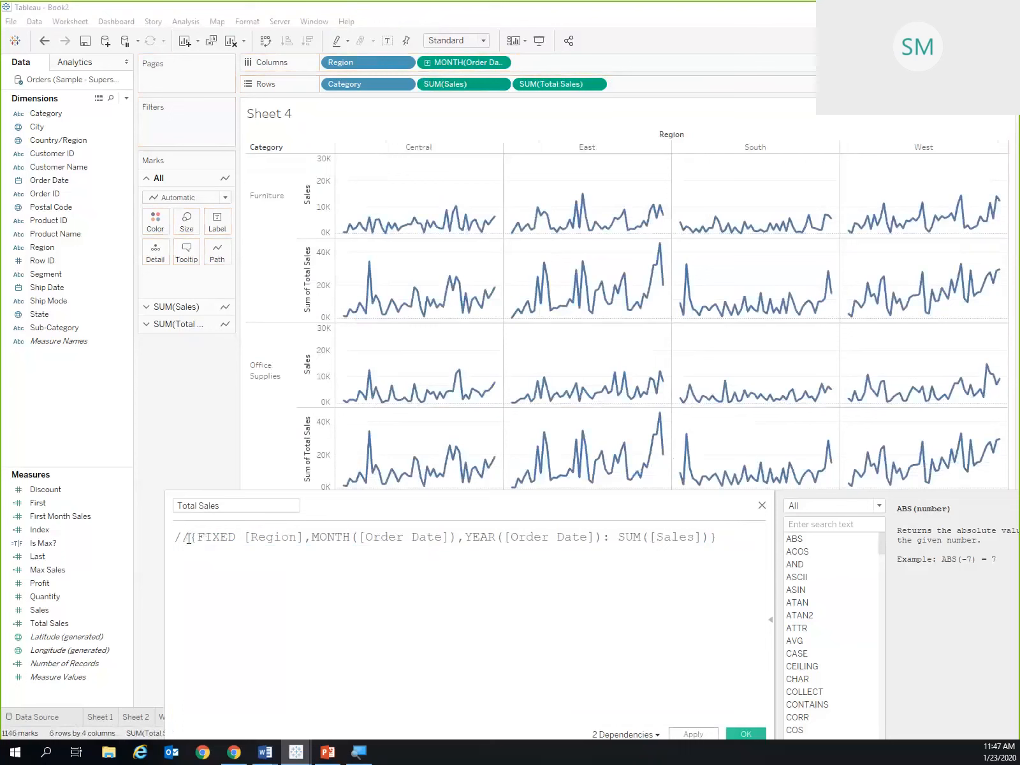
key(BackSpace)
key(BackSpace)
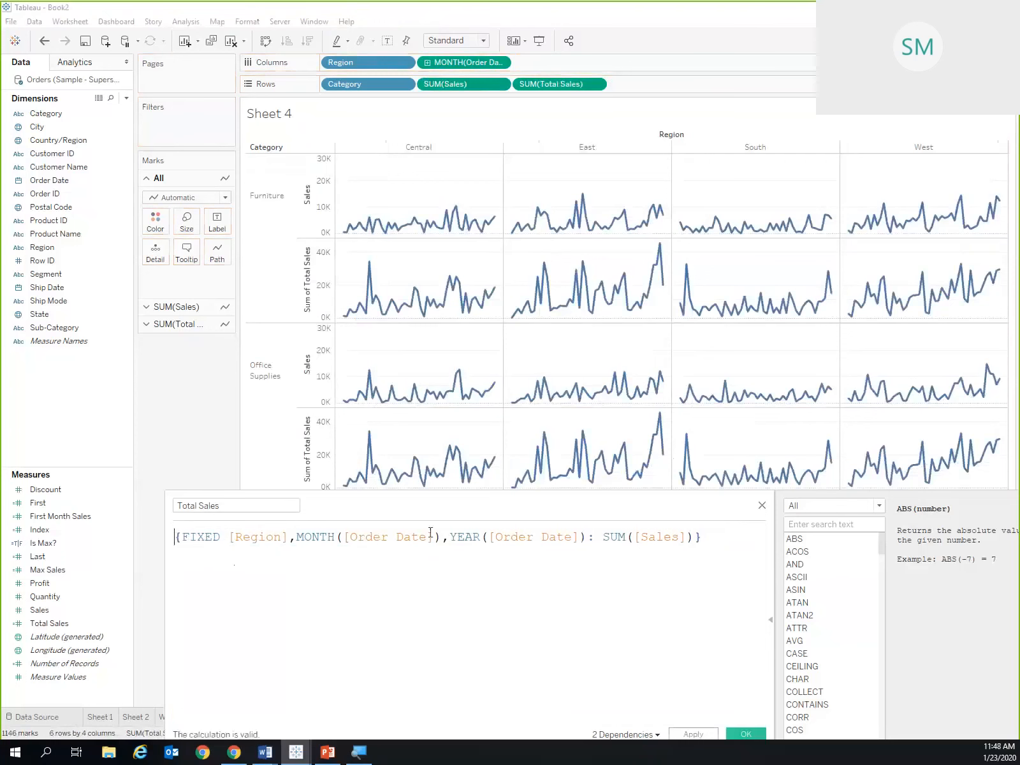
Draft {INCLUDE [Ship Mode]:SUM([Sales])} below the FIXED formula as an example, and delete the drafted line.
click(708, 550)
key(Return)
key(Return)
text({INCLUDE)
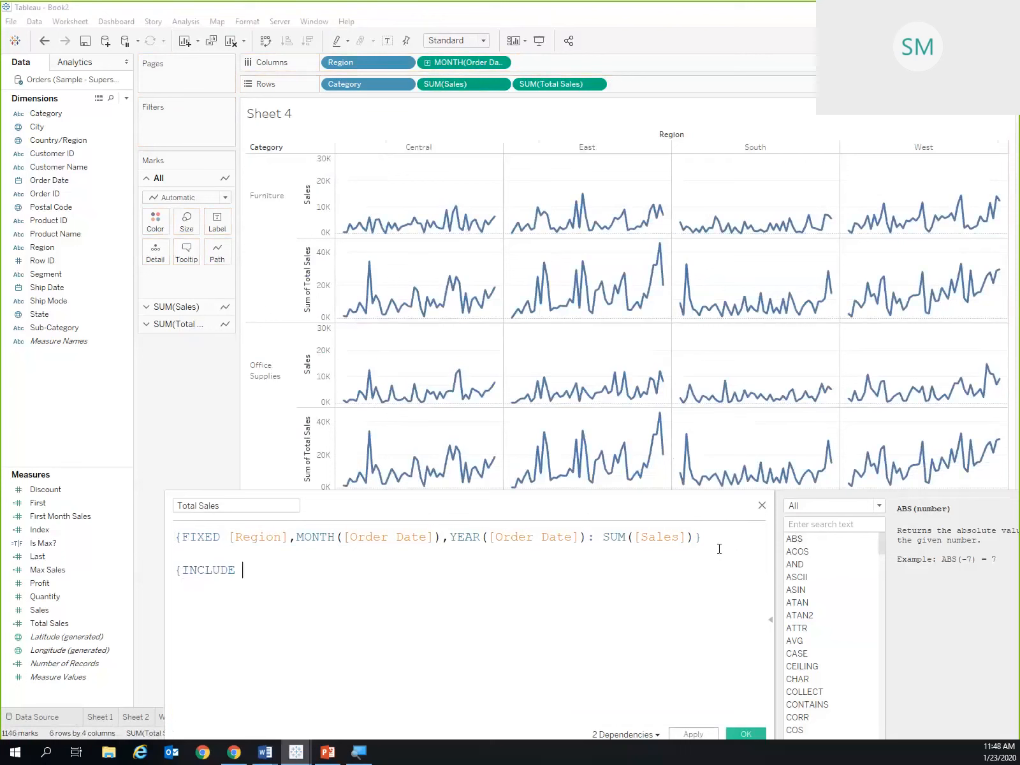
text( [Shp)
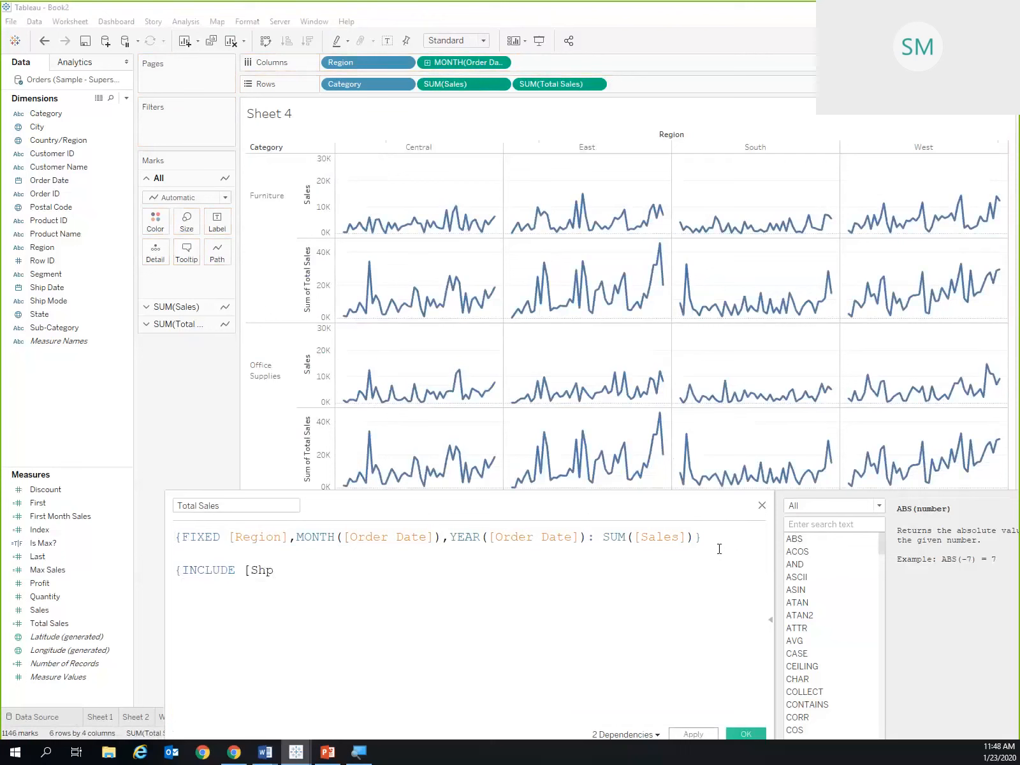
key(BackSpace)
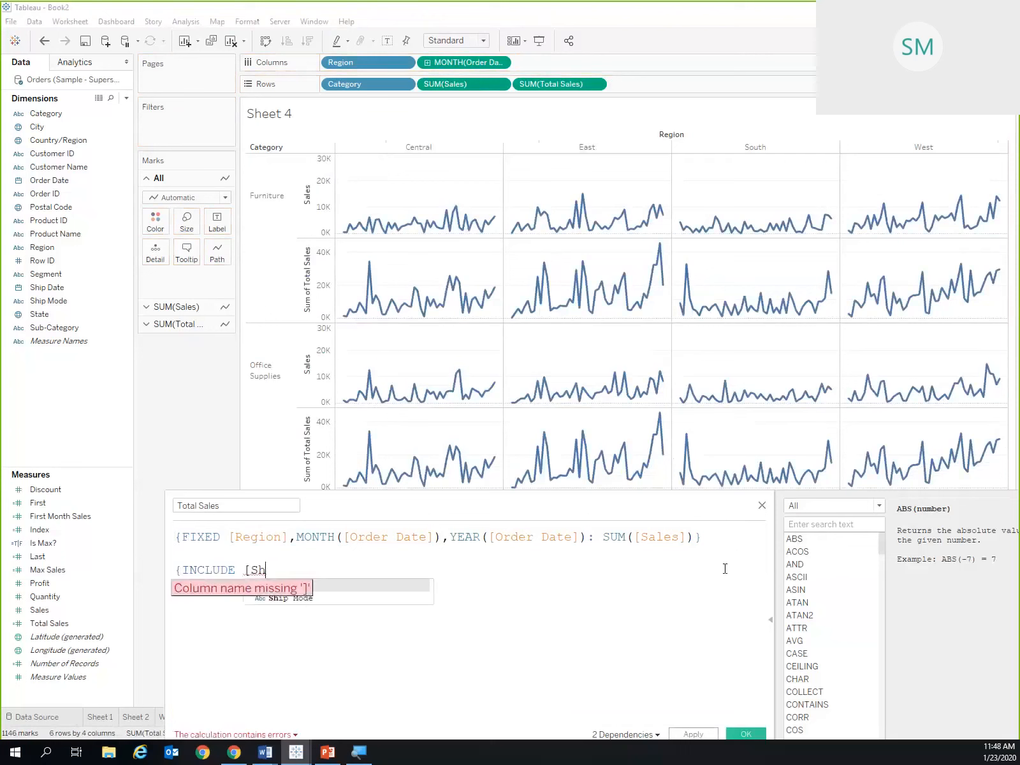
click(362, 596)
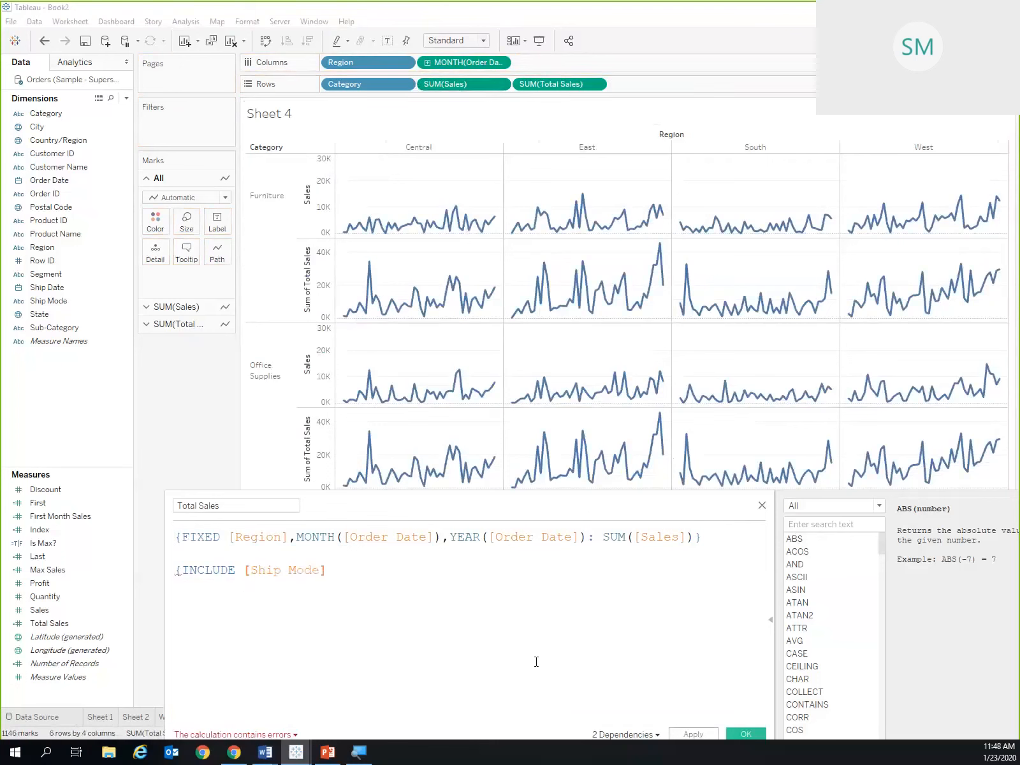
text(:SU)
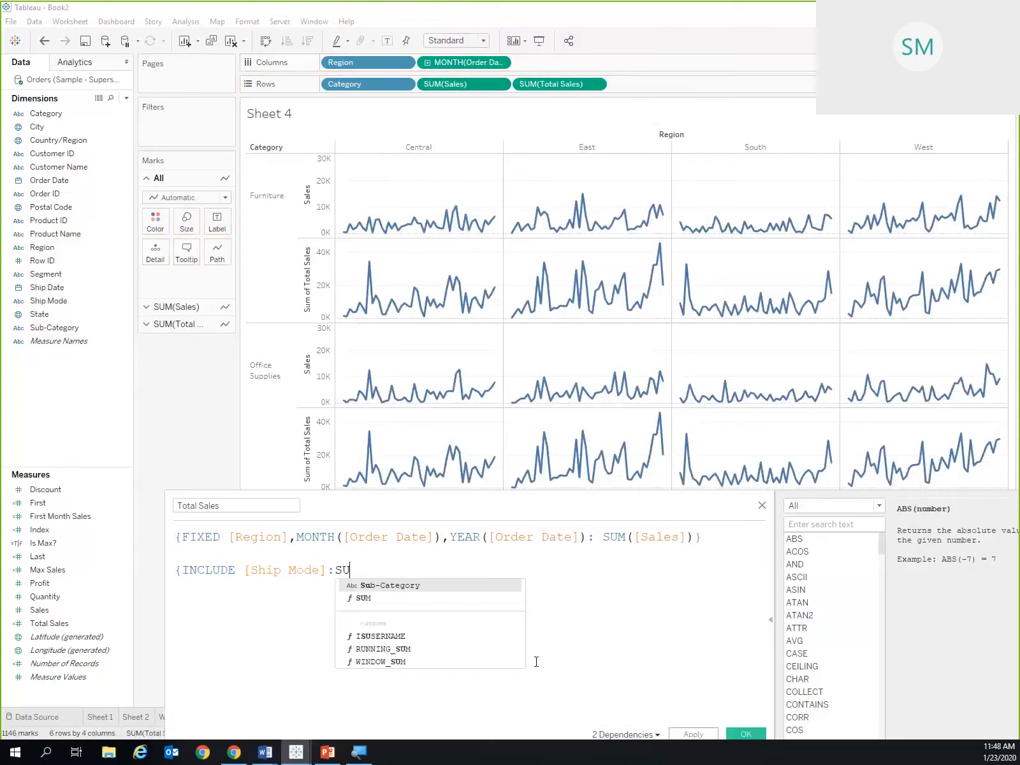
text(M([Sales]))
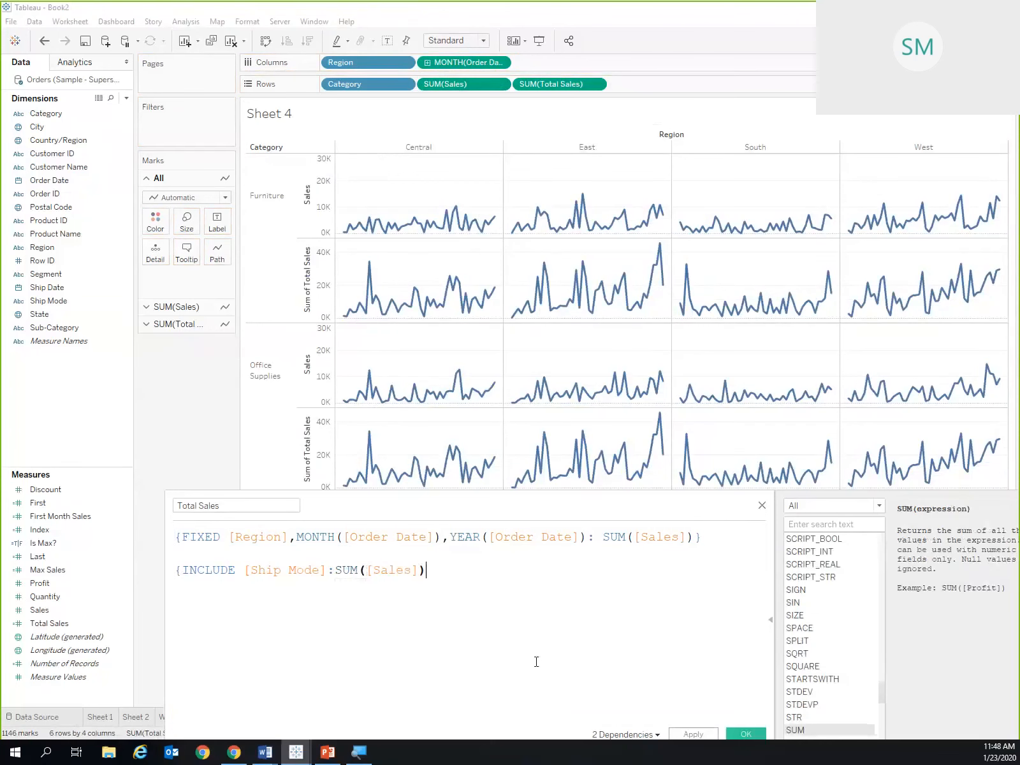
text(})
key(Return)
drag(437, 568, 174, 570)
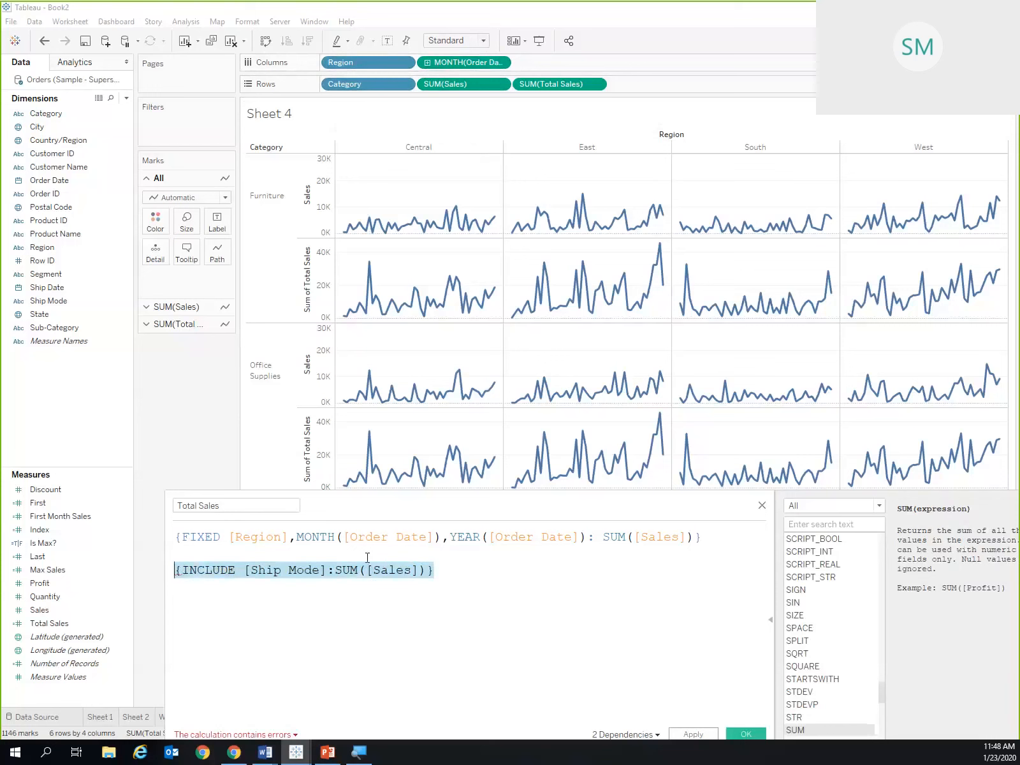
key(BackSpace)
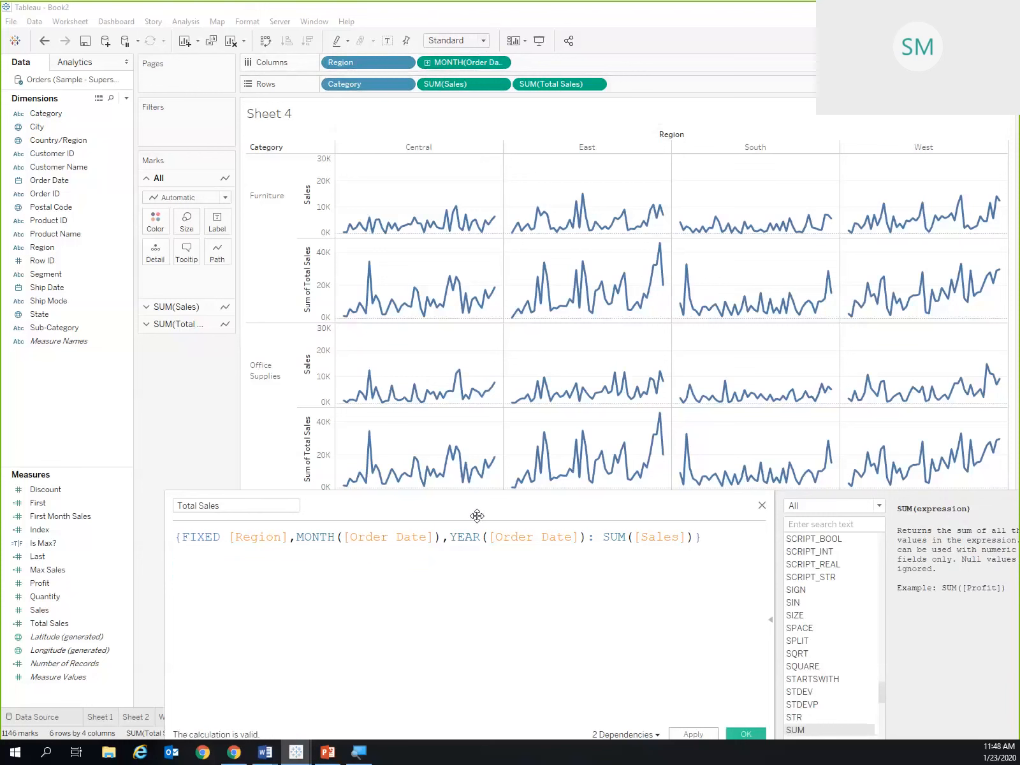
Remove [Region] from the FIXED formula, leaving {FIXED MONTH([Order Date]),YEAR([Order Date]): SUM([Sales])}.
click(300, 537)
key(BackSpace)
key(BackSpace)
key(BackSpace)
key(BackSpace)
key(BackSpace)
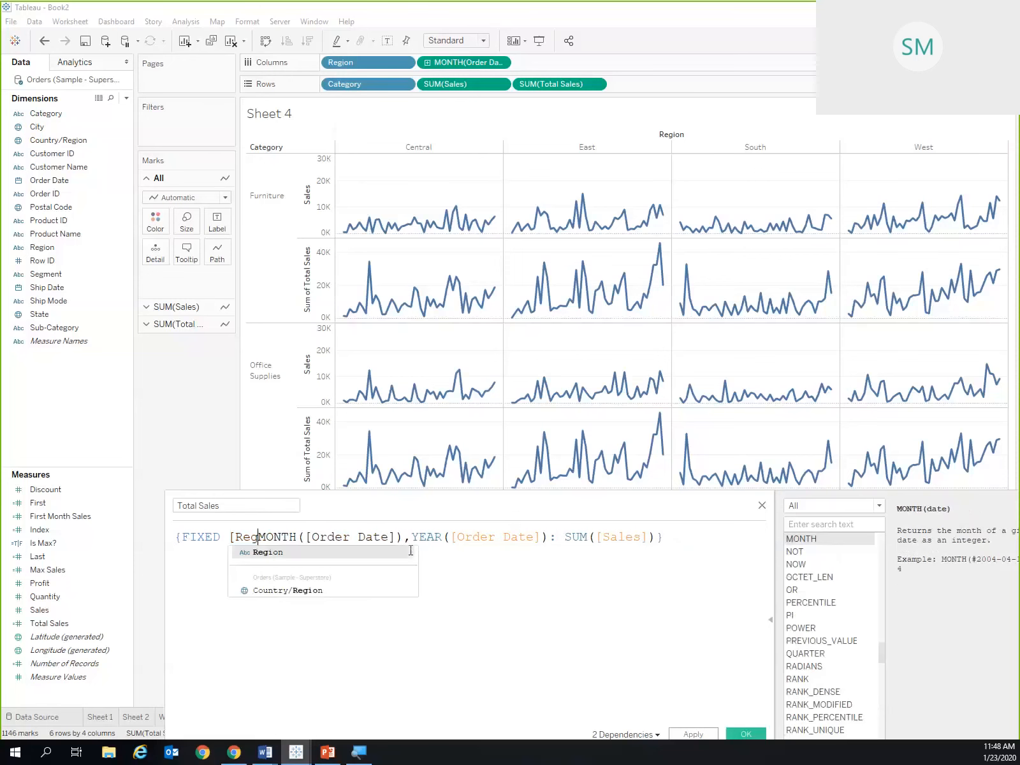
key(BackSpace)
key(BackSpace)
key(BackSpace)
key(BackSpace)
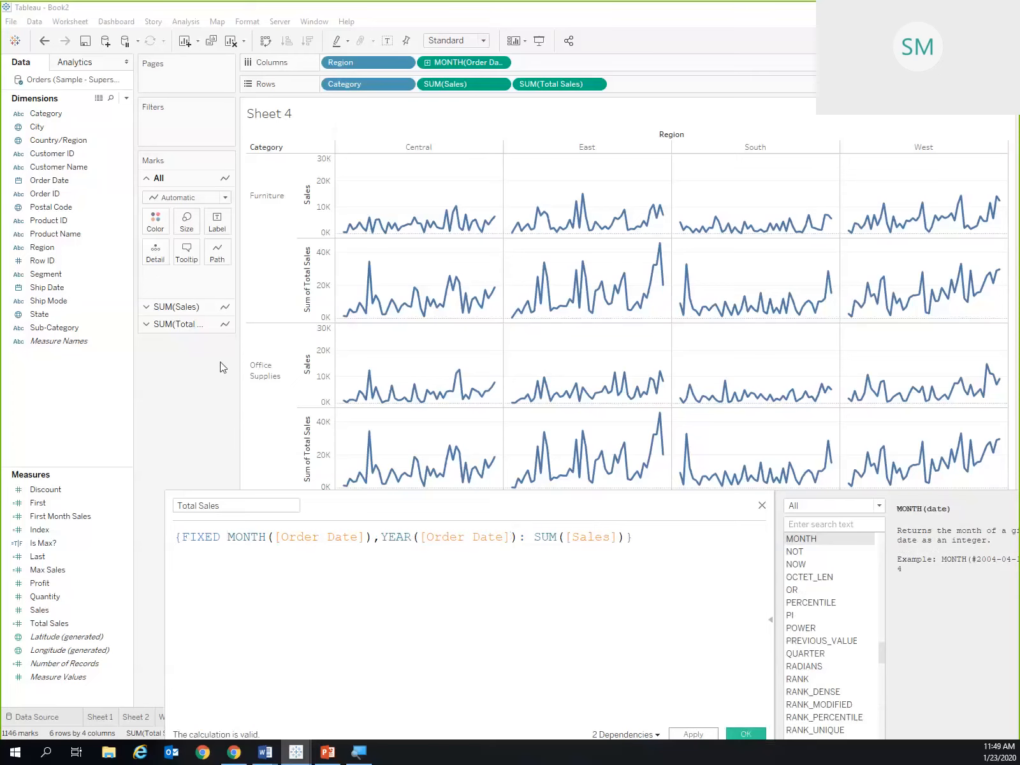
Save the Total Sales calculation, and remove Region from the columns and Category from the rows.
drag(358, 62, 338, 9)
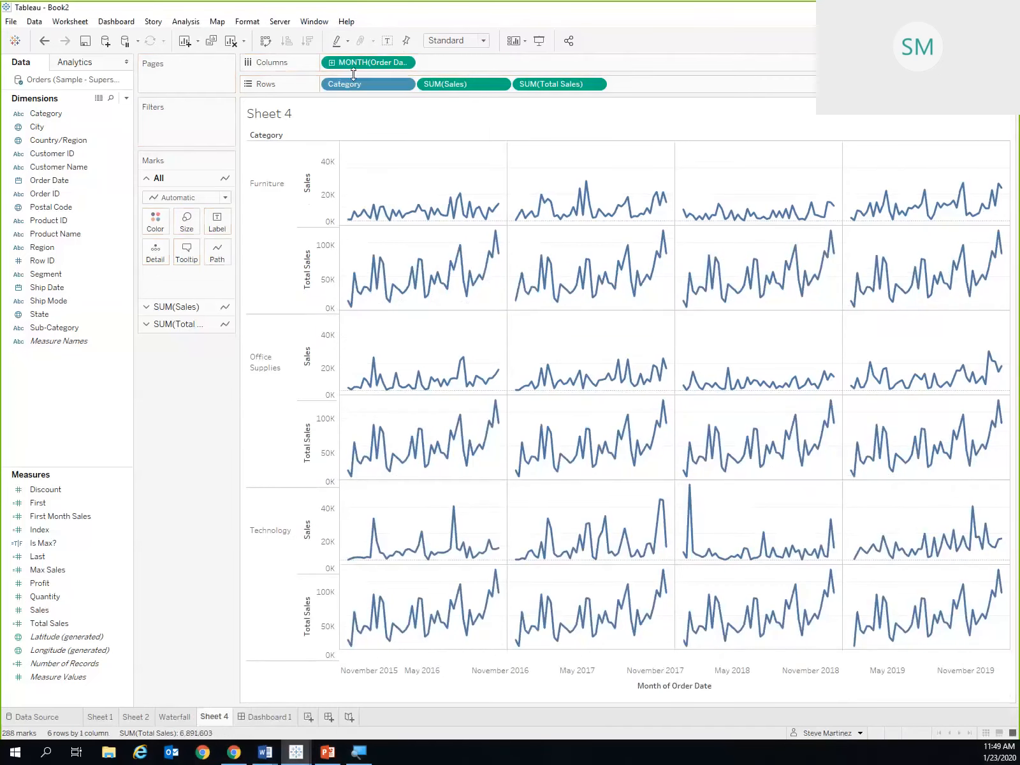
drag(353, 77, 304, 16)
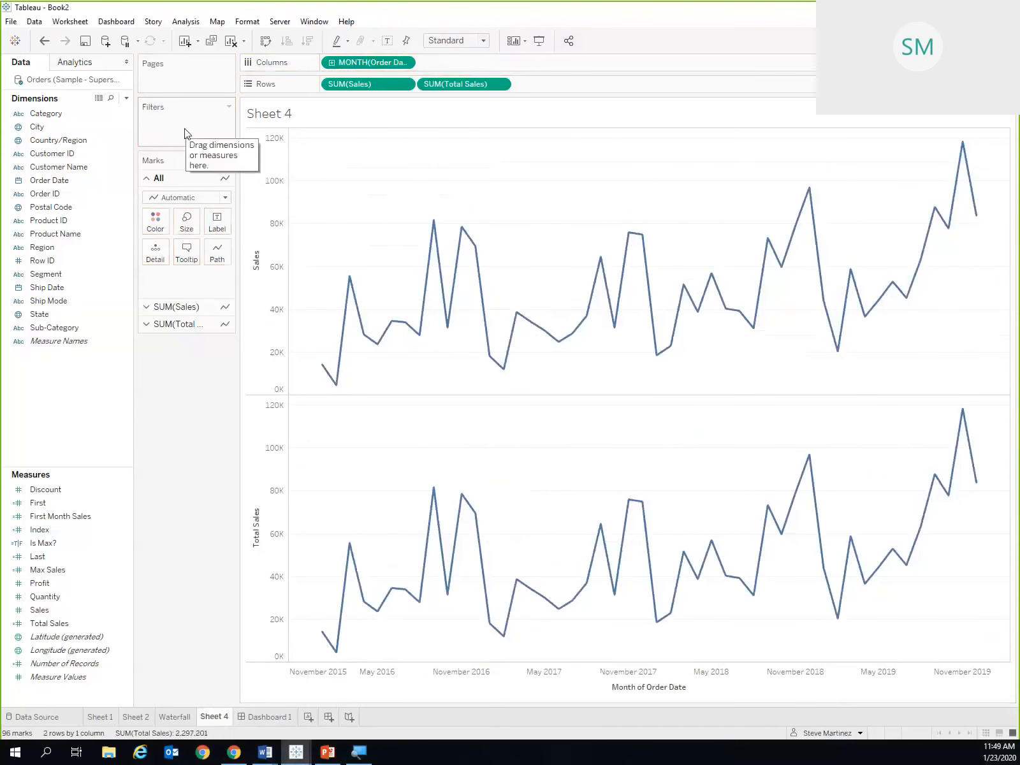
Check the simplified Sales and Total Sales charts on Dashboard 1 and return to Sheet 4.
click(262, 717)
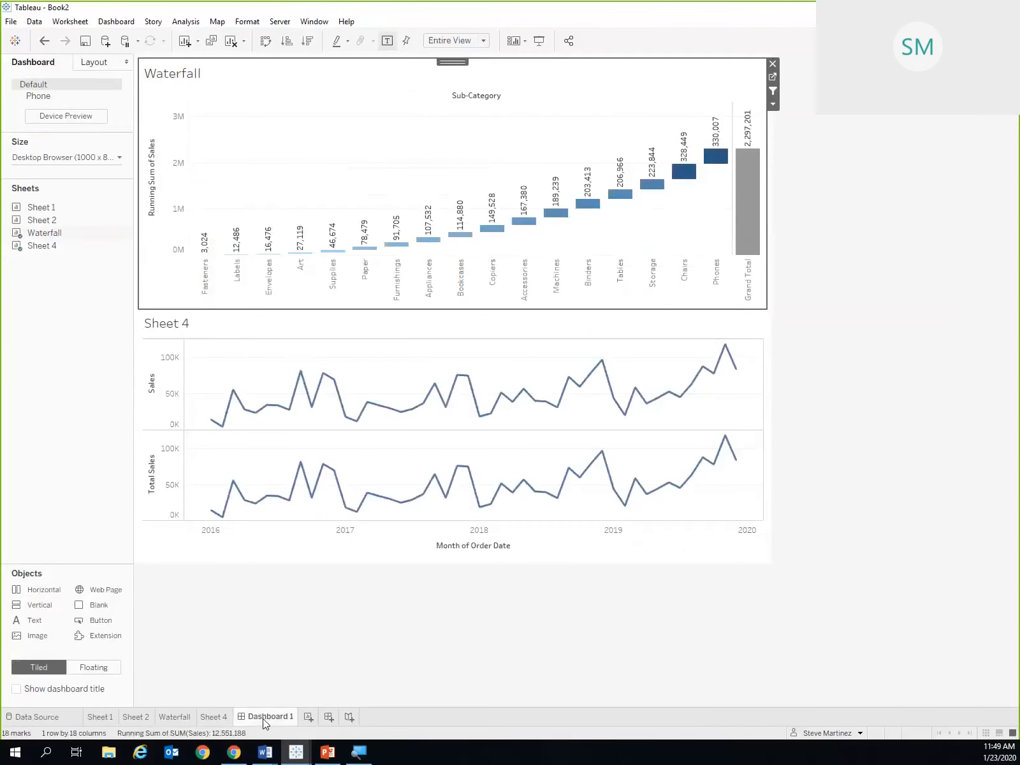
mouse_move(429, 245)
click(204, 717)
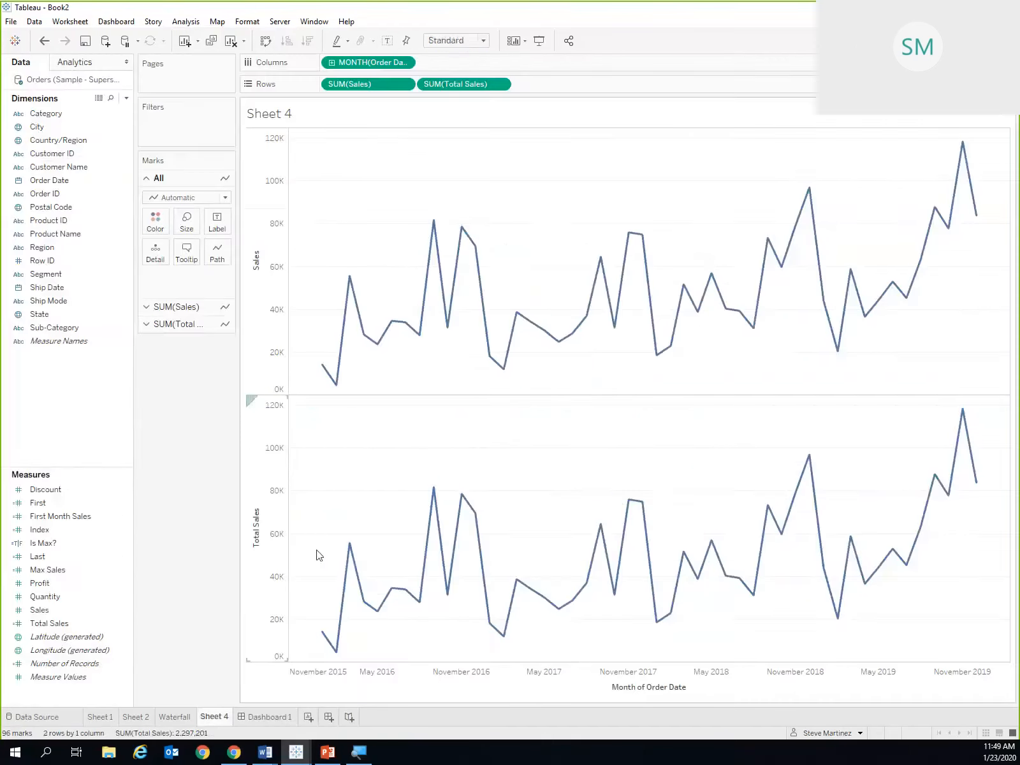
Change the mark type of SUM(Total Sales) to Area.
click(254, 514)
click(89, 624)
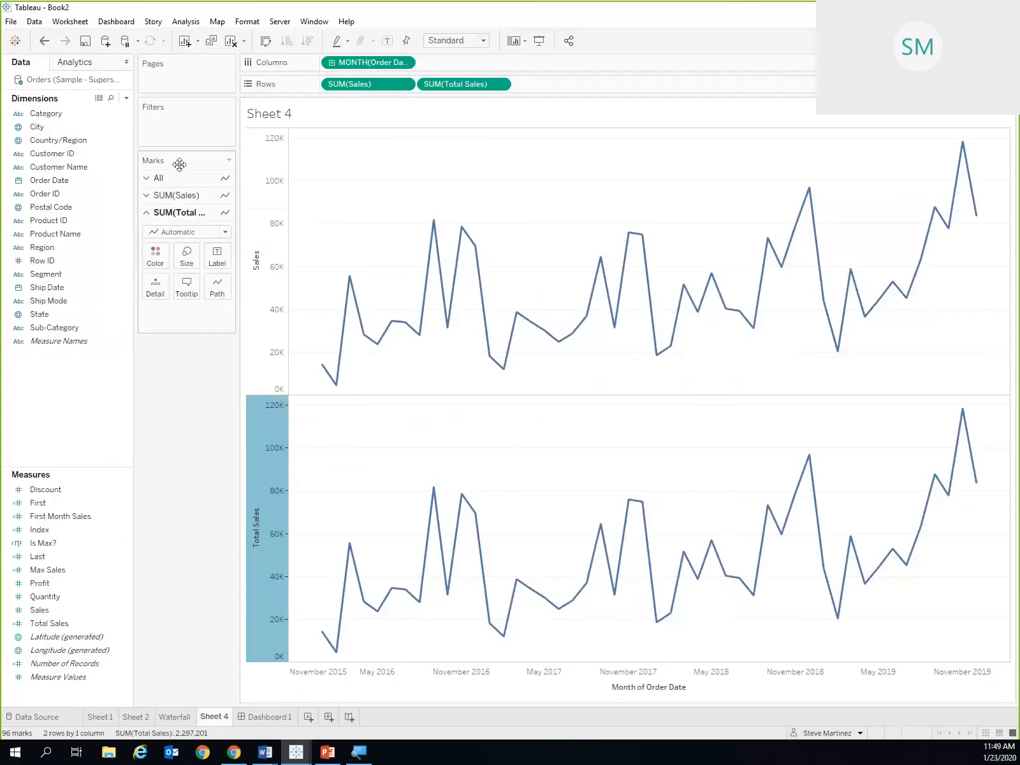
click(181, 233)
click(167, 292)
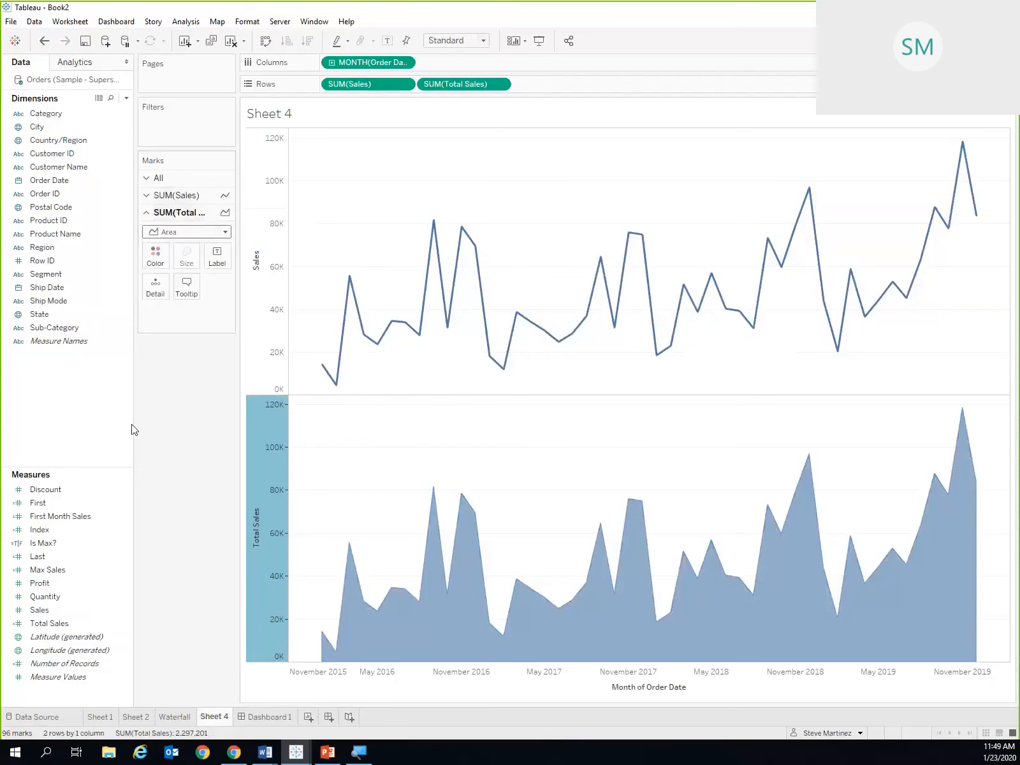
Combine Sales and Total Sales in one dual-axis chart and synchronize the two axes.
click(500, 84)
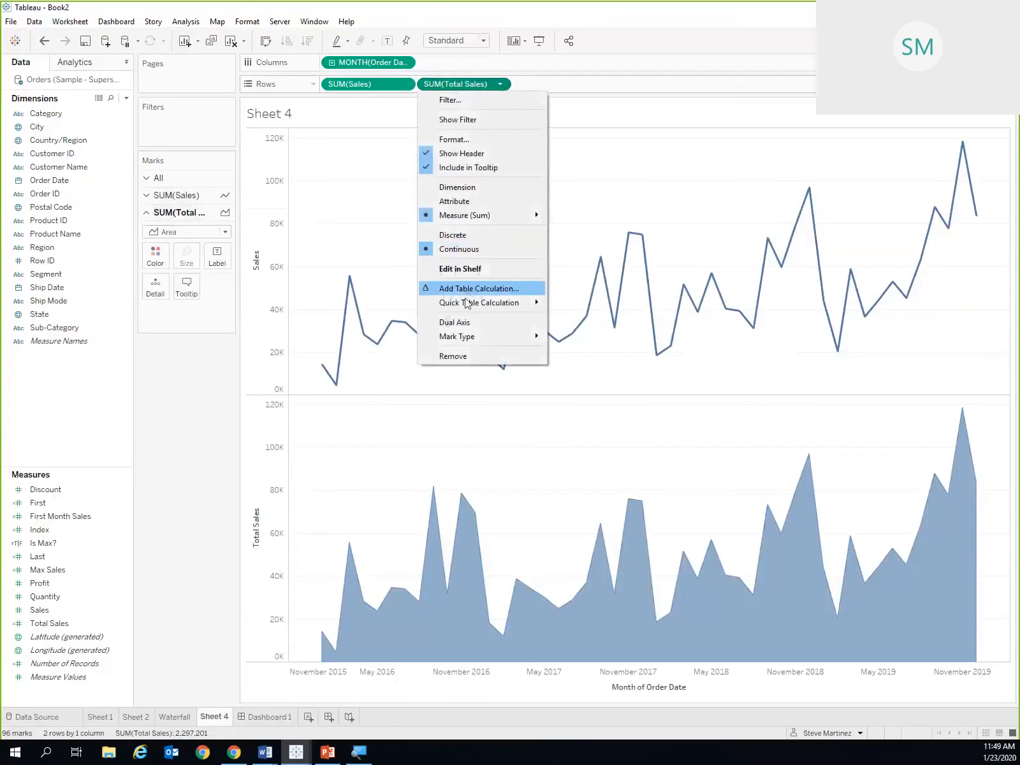
click(454, 321)
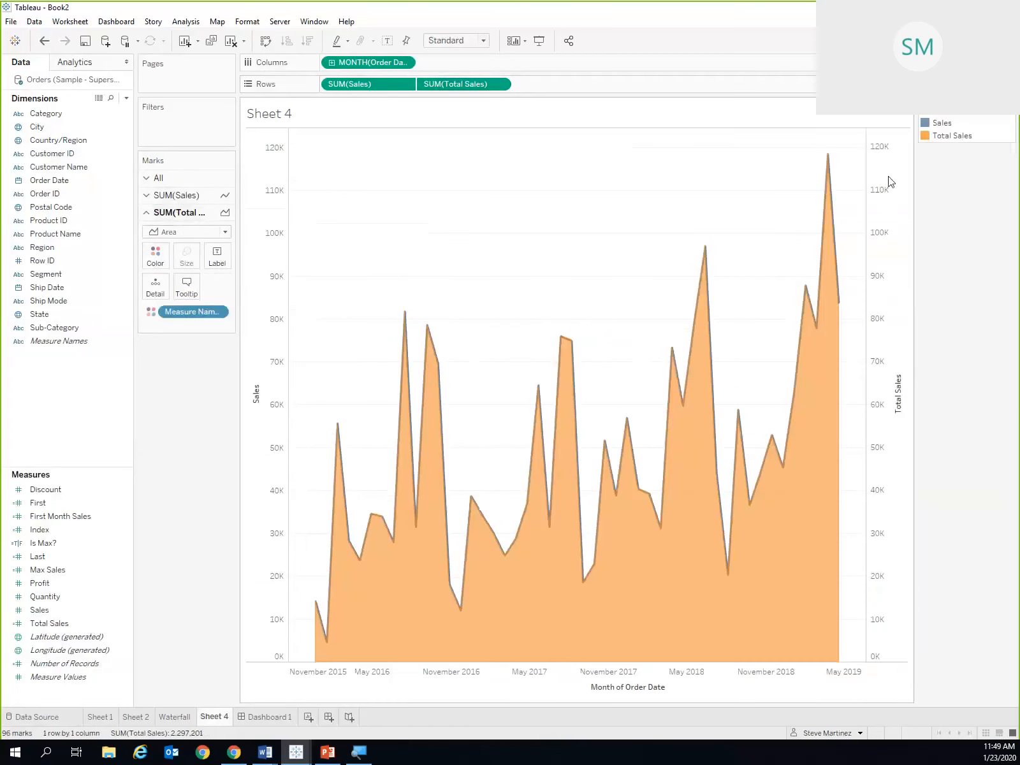
right_click(888, 181)
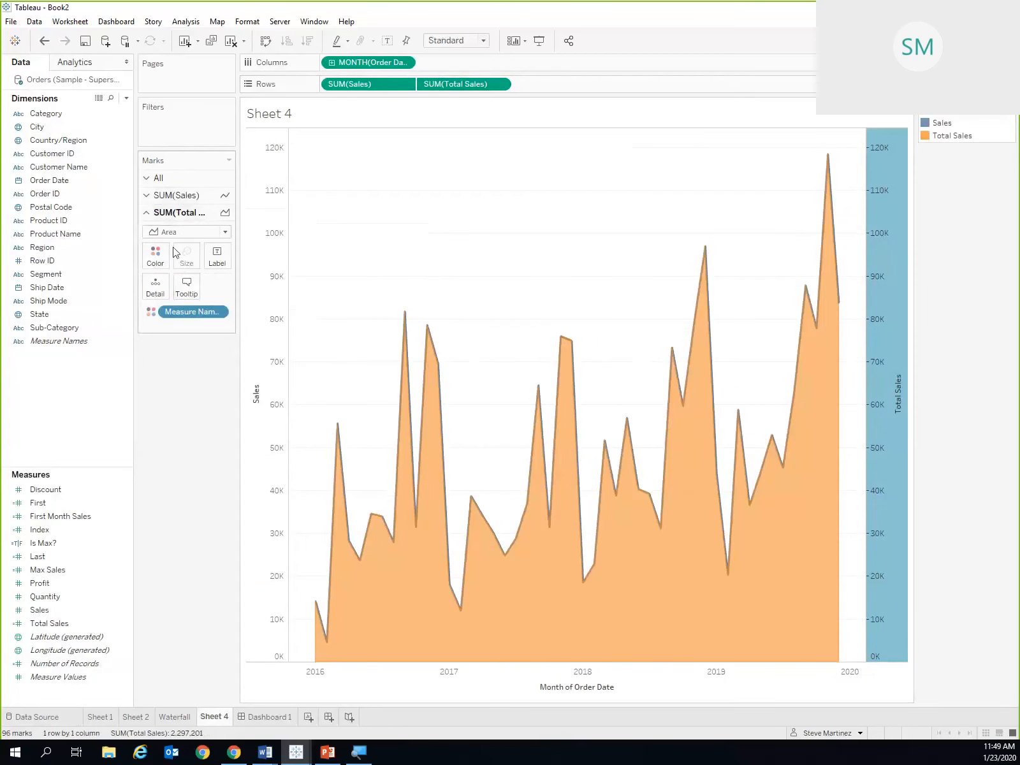
Assign the blue used for Sales to Total Sales in the Measure Names colors.
click(158, 179)
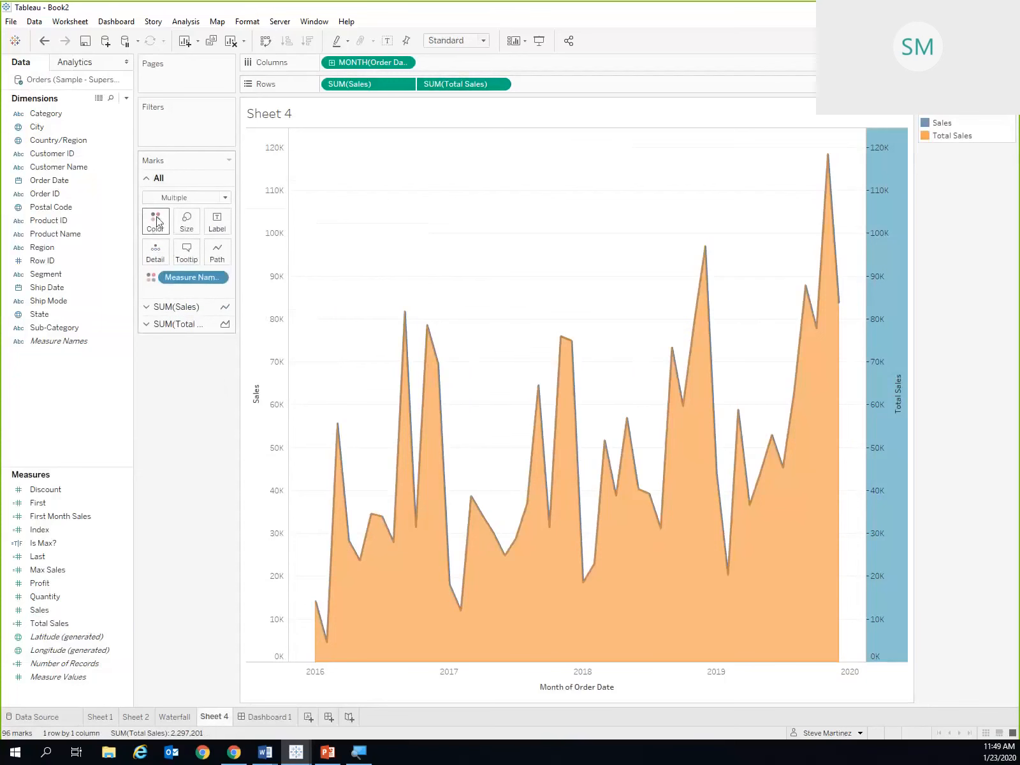
click(158, 222)
click(203, 264)
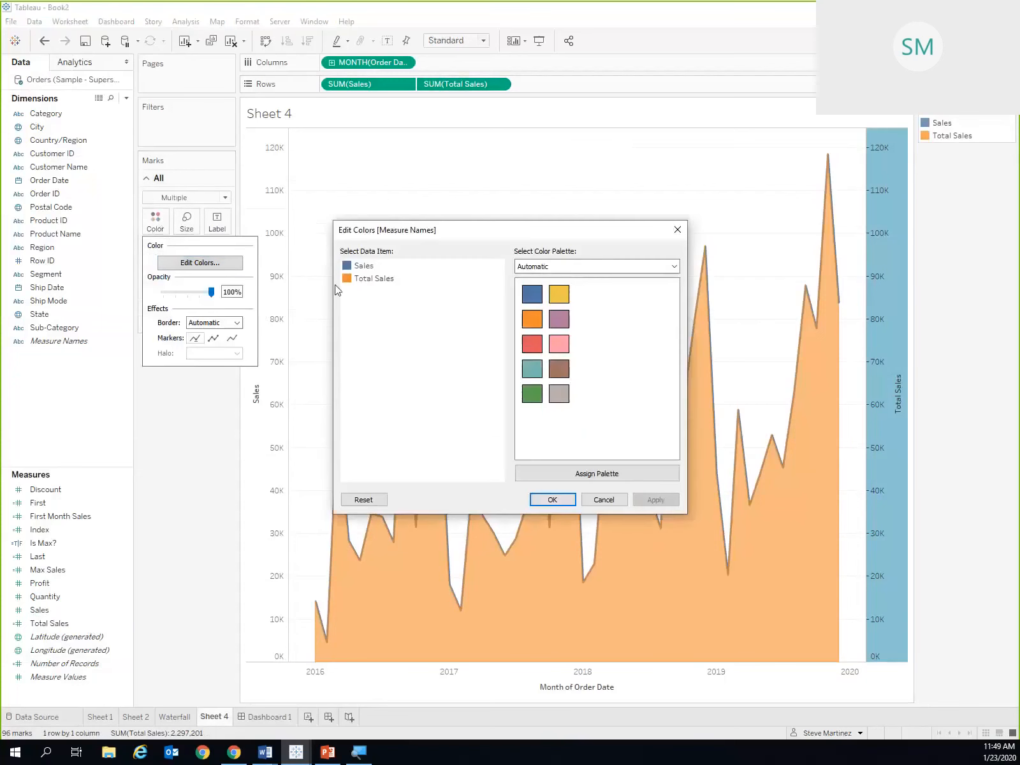
click(367, 278)
click(531, 294)
key(Return)
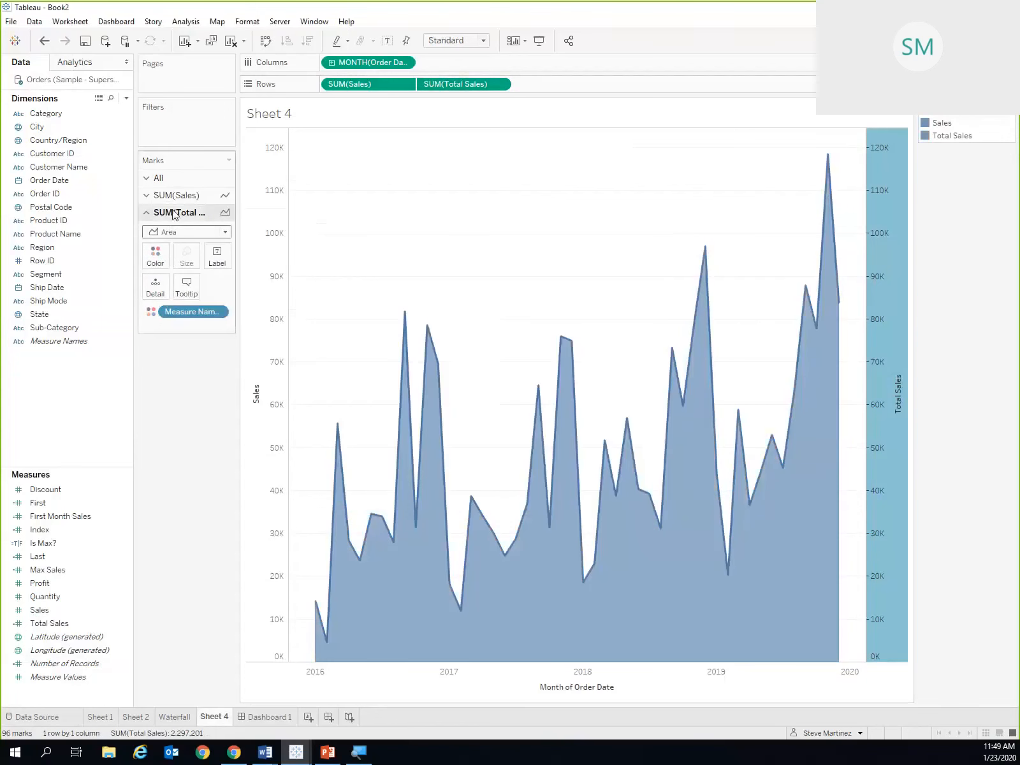
Reduce the opacity of the Total Sales area to 17%.
click(155, 256)
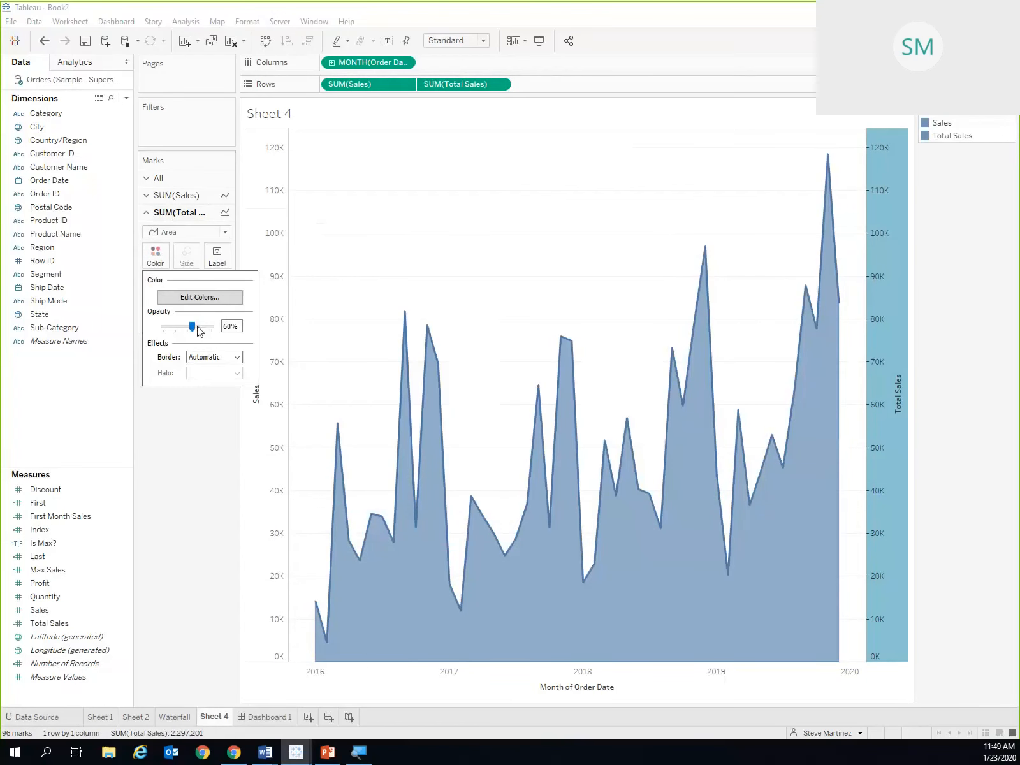
drag(192, 326, 172, 331)
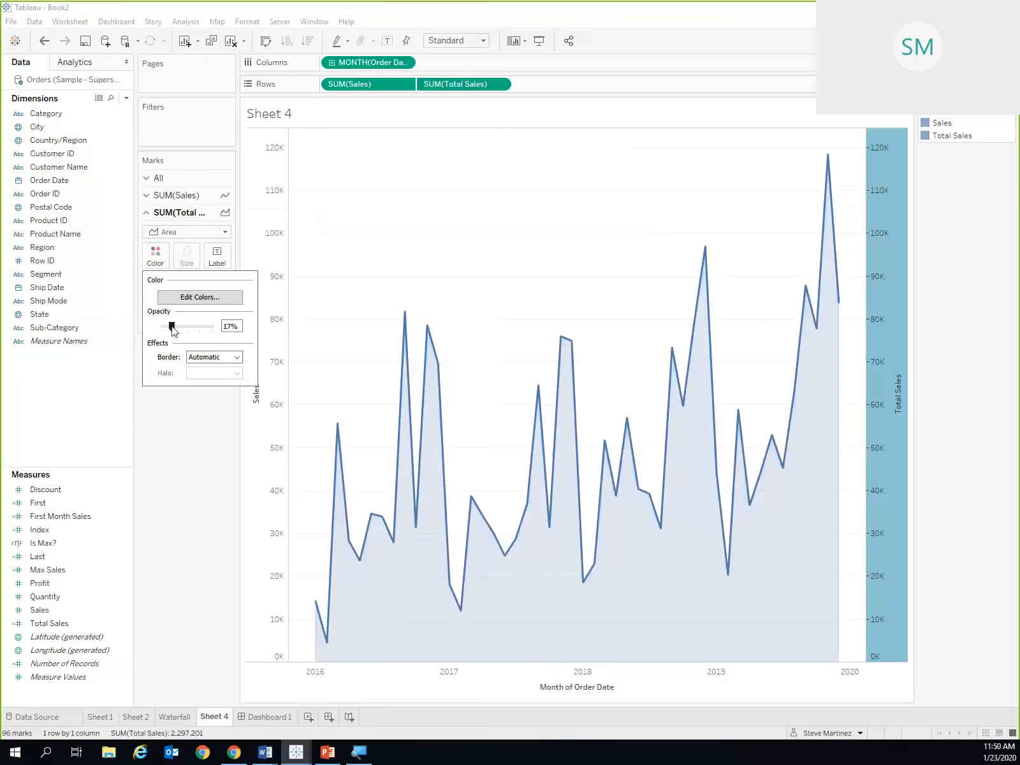
click(172, 482)
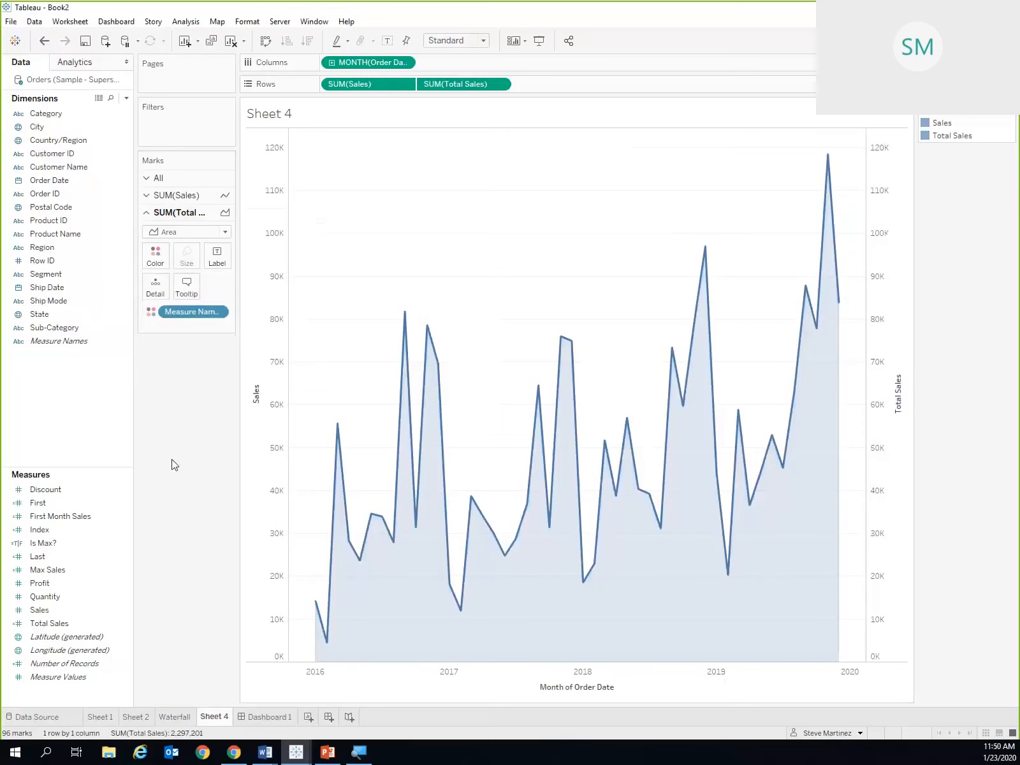
Hide the headers of both the Total Sales and Sales axes.
right_click(875, 284)
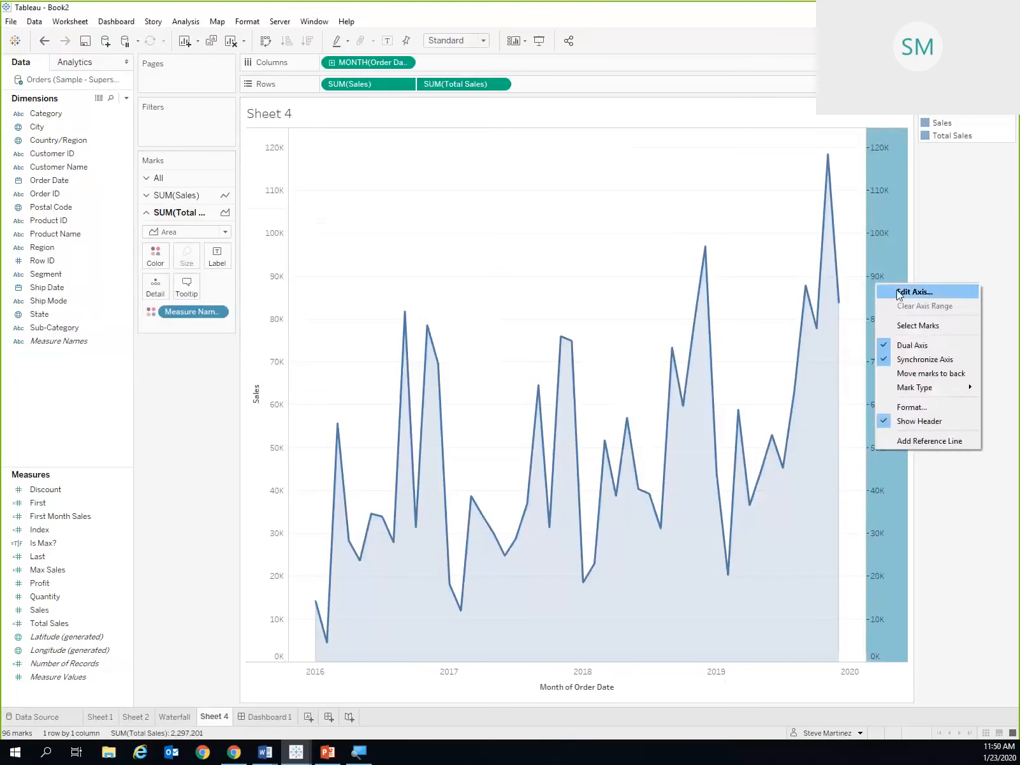
click(901, 422)
right_click(263, 296)
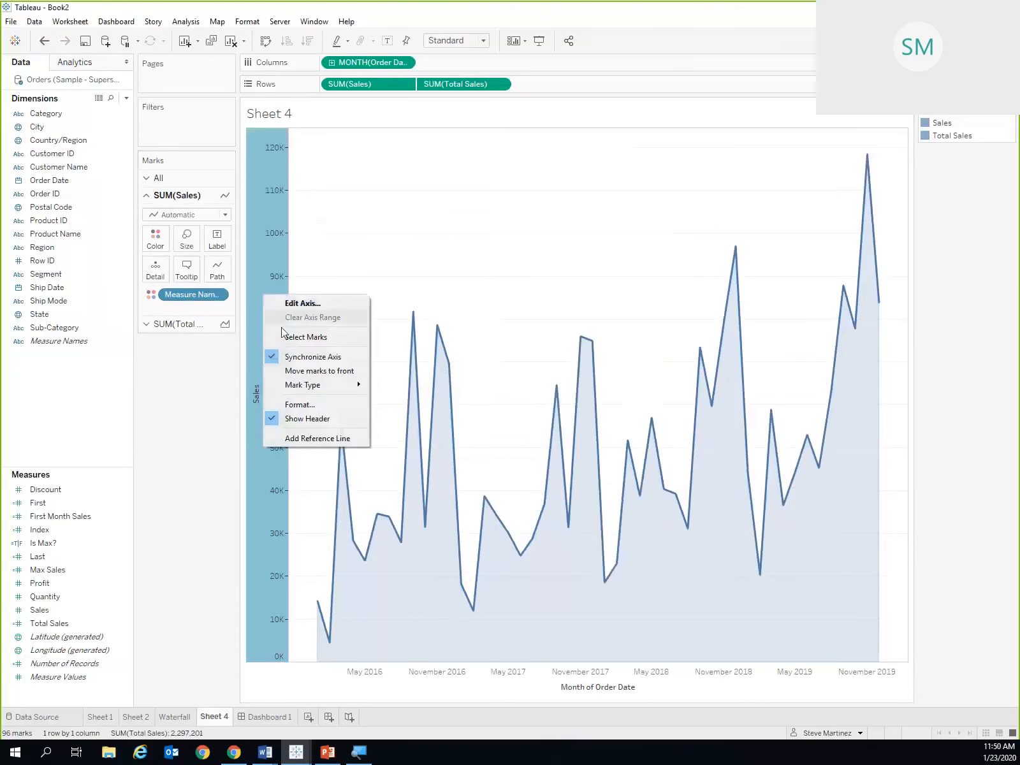
click(284, 418)
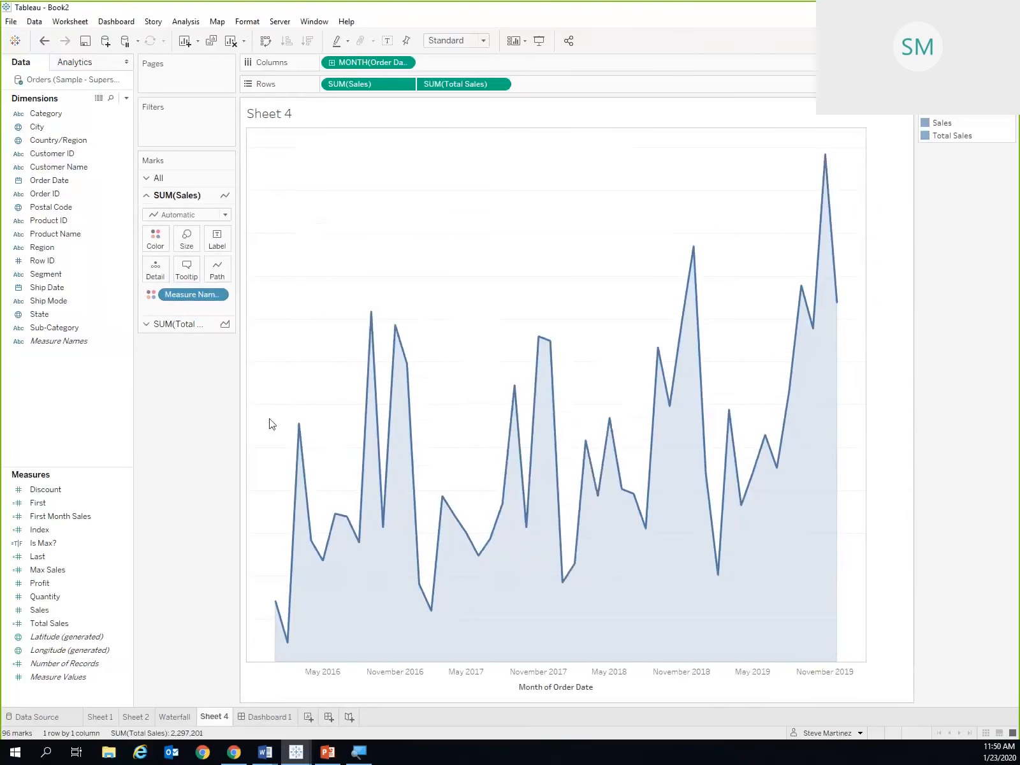
Open Dashboard 1 and filter the Sheet 4 chart by selecting the Bookcases bar in the Waterfall chart.
click(265, 718)
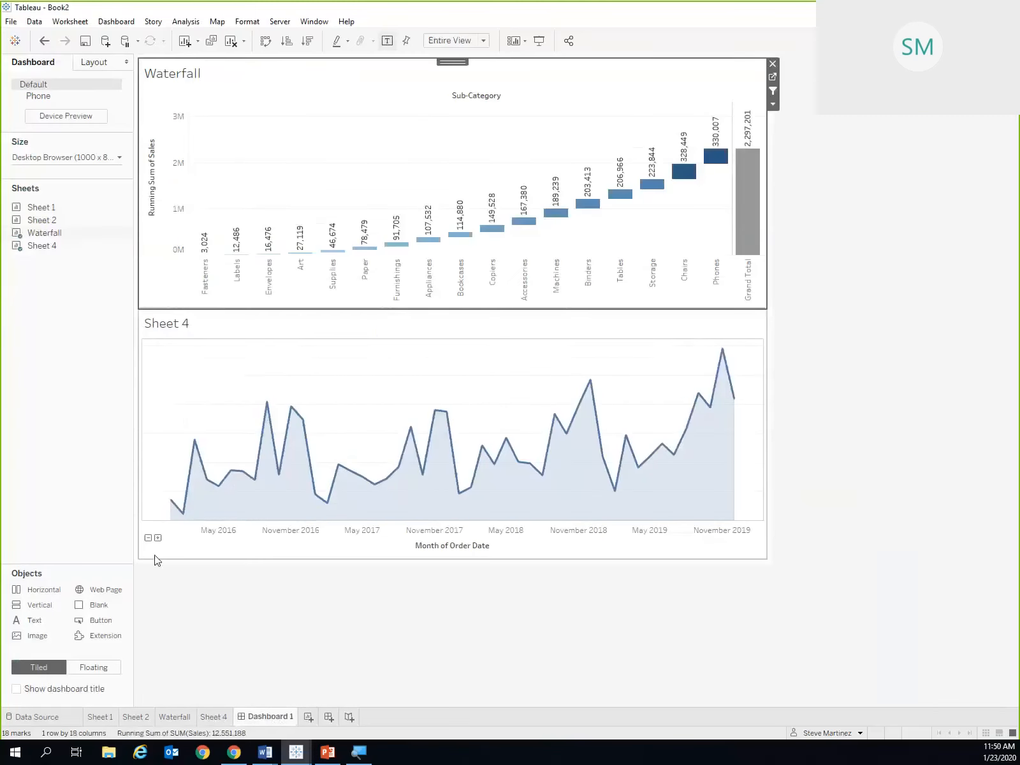
click(907, 295)
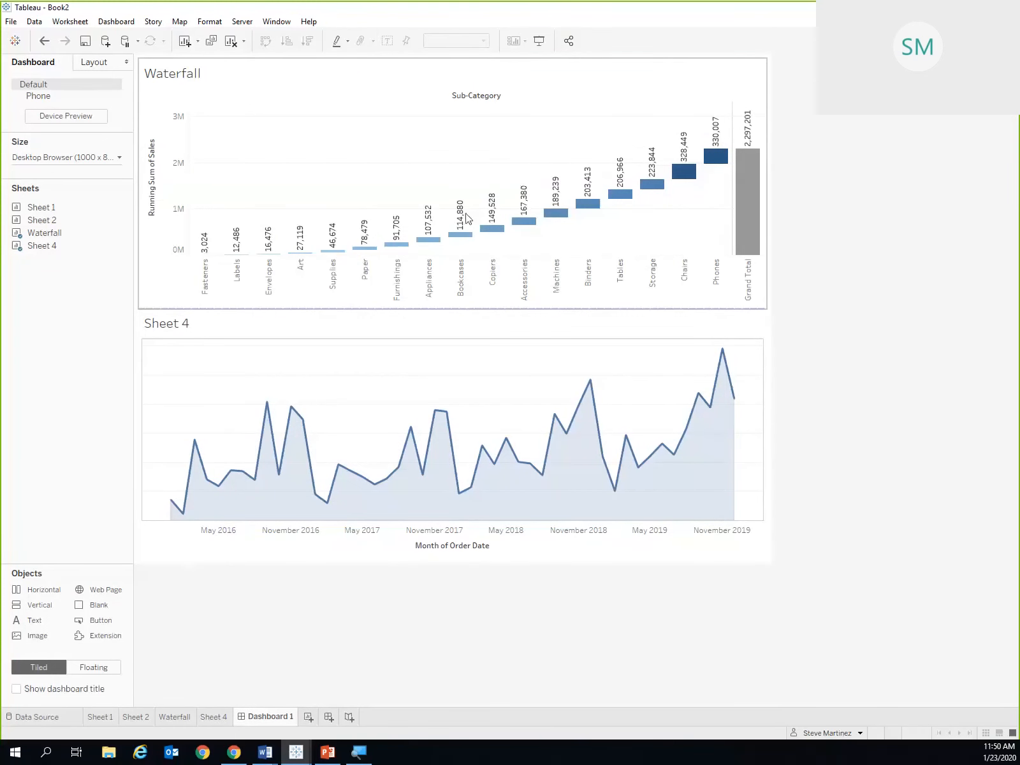
click(460, 234)
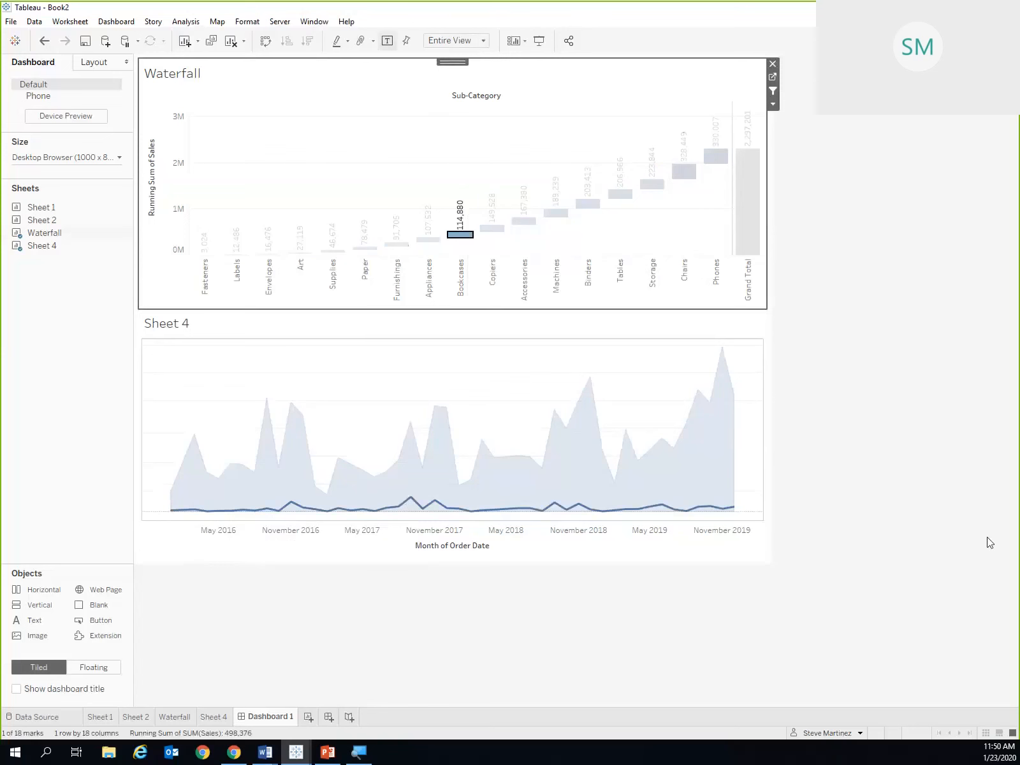
Filter the Sheet 4 trend chart by the Accessories, Binders and Phones bars in turn, and clear the selection.
click(524, 224)
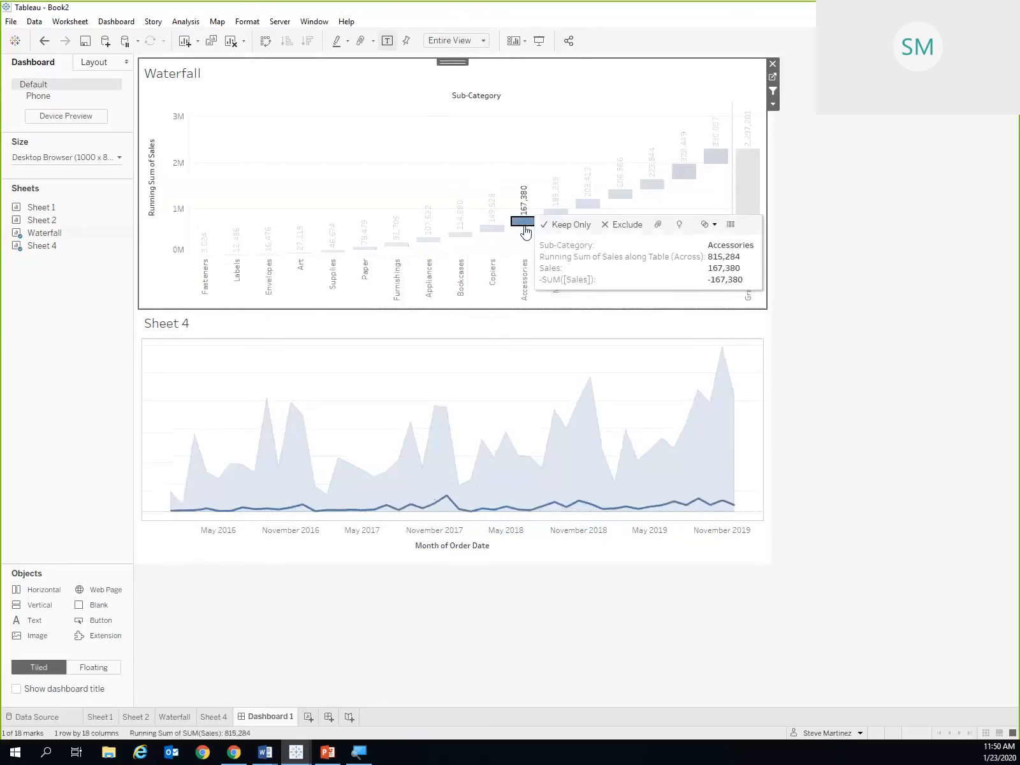
click(587, 205)
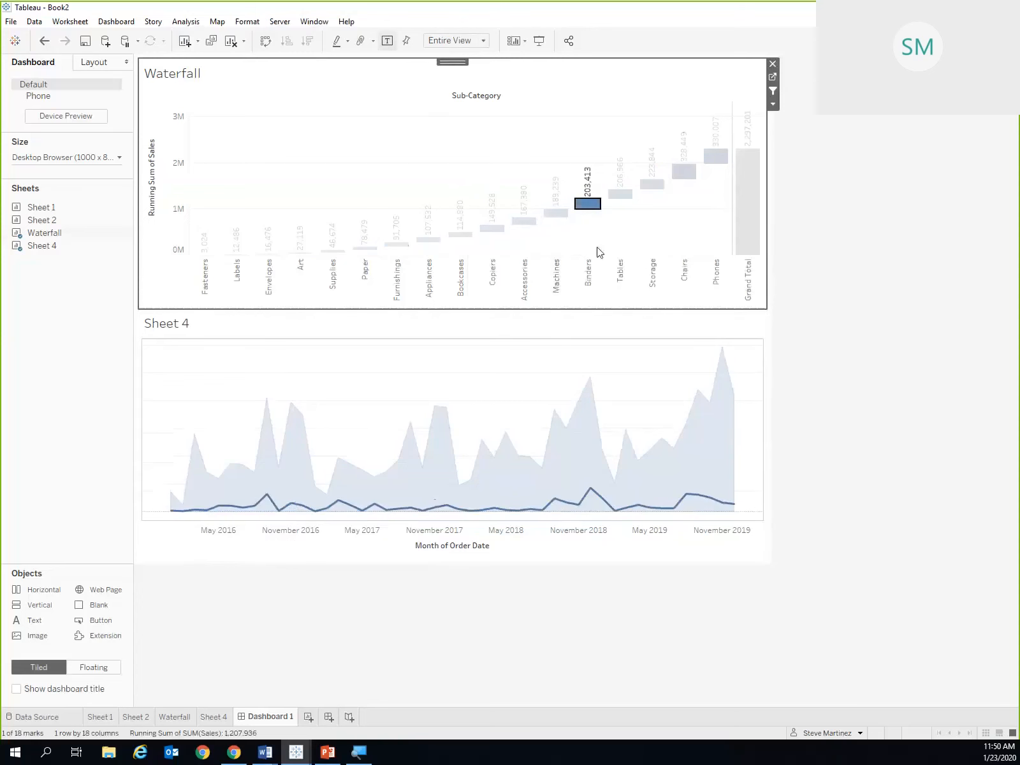
click(716, 165)
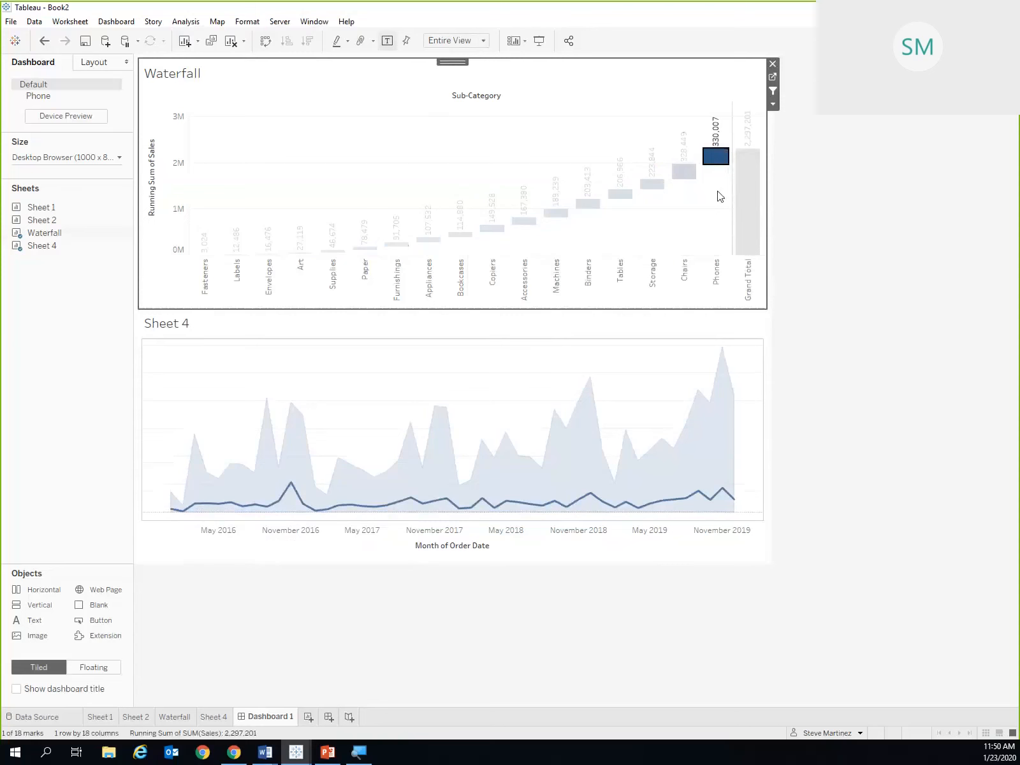
click(715, 156)
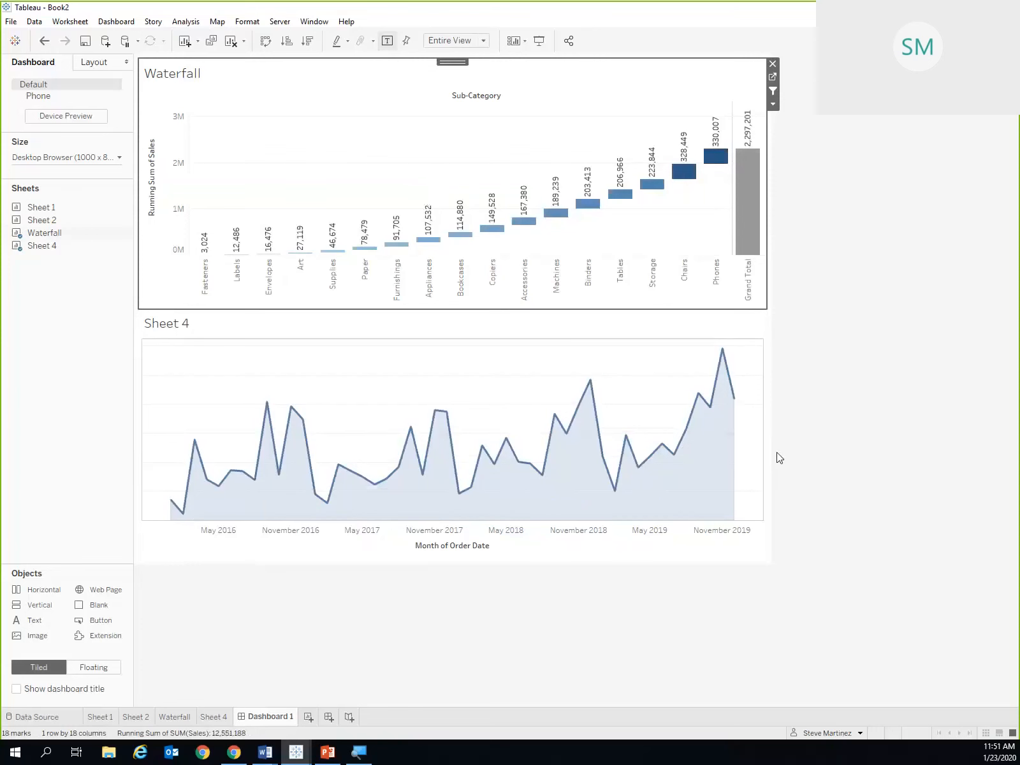
Open Sheet 4 and rename the worksheet as Trend.
click(216, 717)
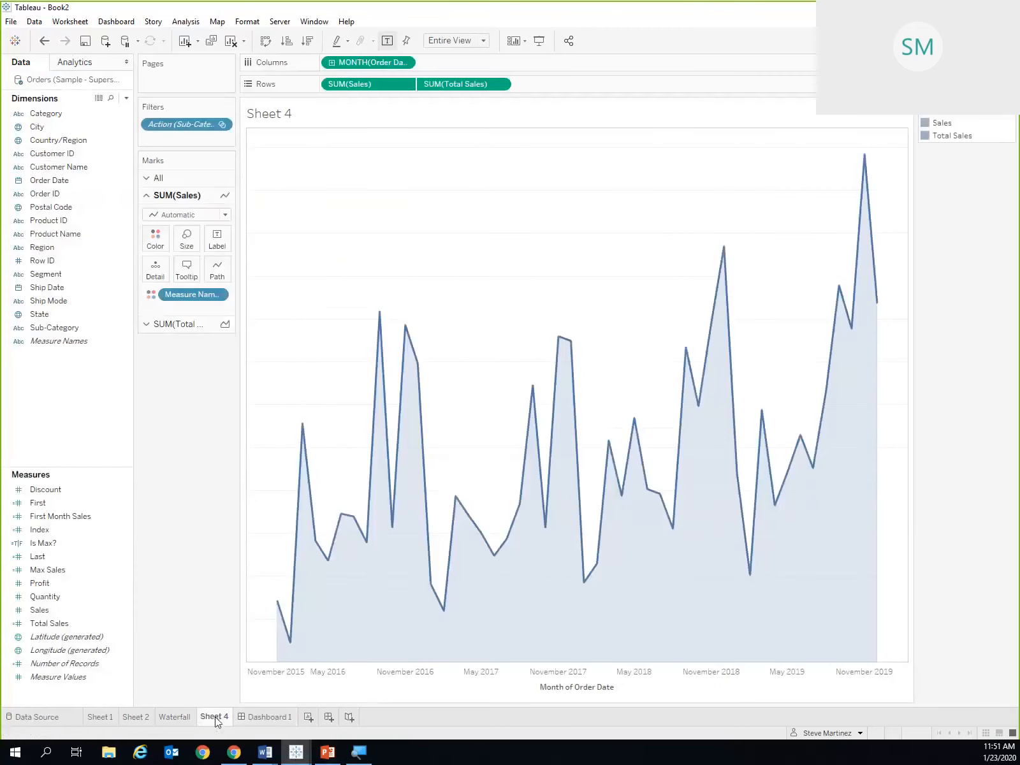
right_click(215, 716)
click(250, 539)
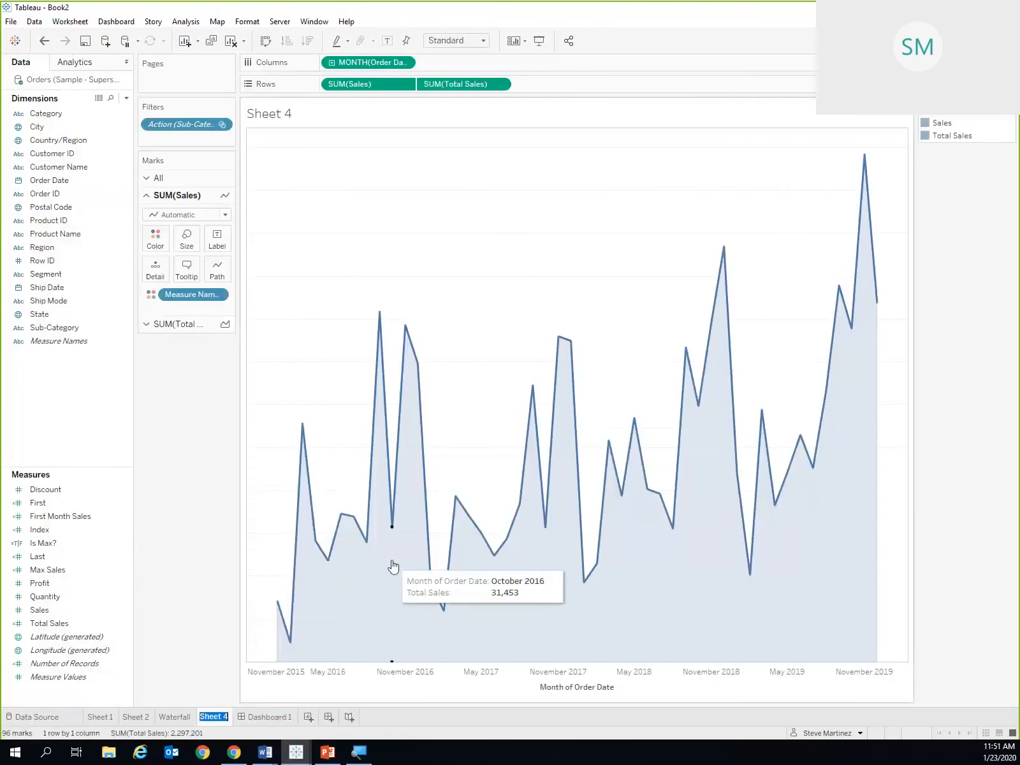
text(Trend)
key(Return)
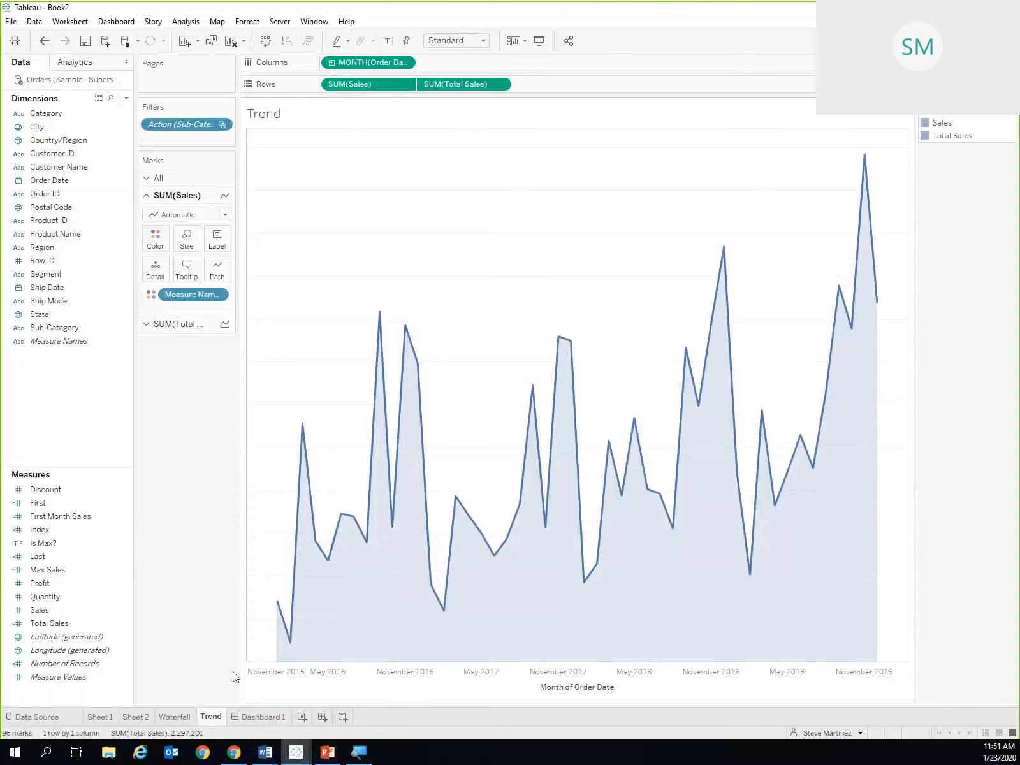
Create a new worksheet with Sales on Columns and Profit on Rows.
click(307, 717)
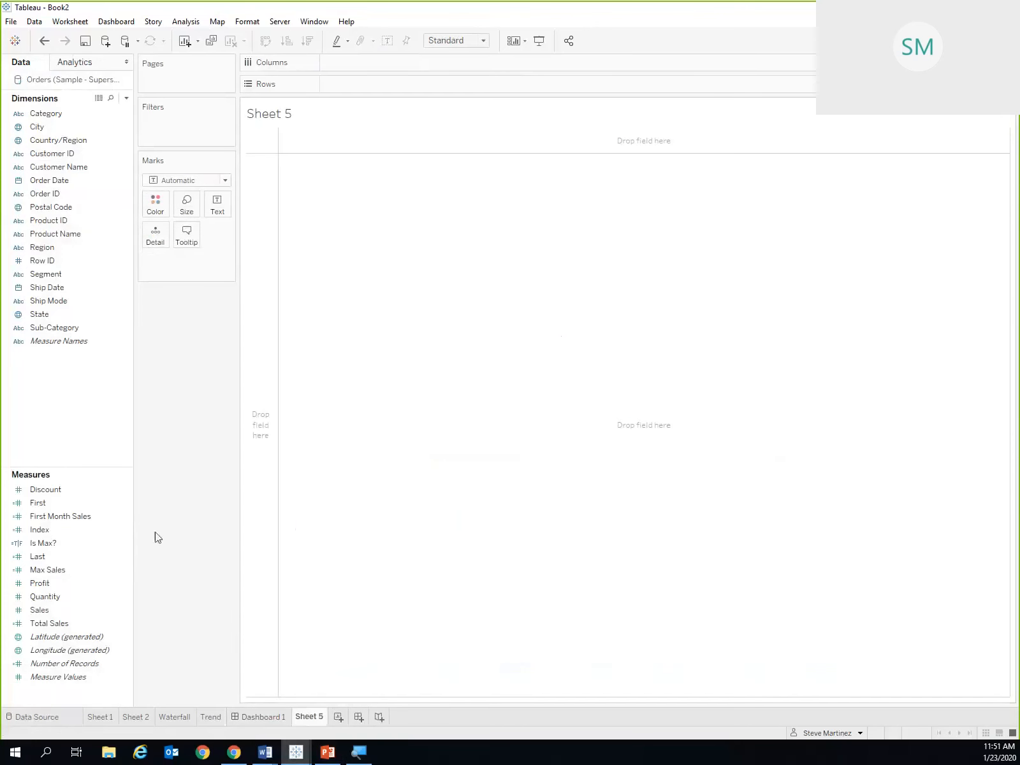
click(75, 341)
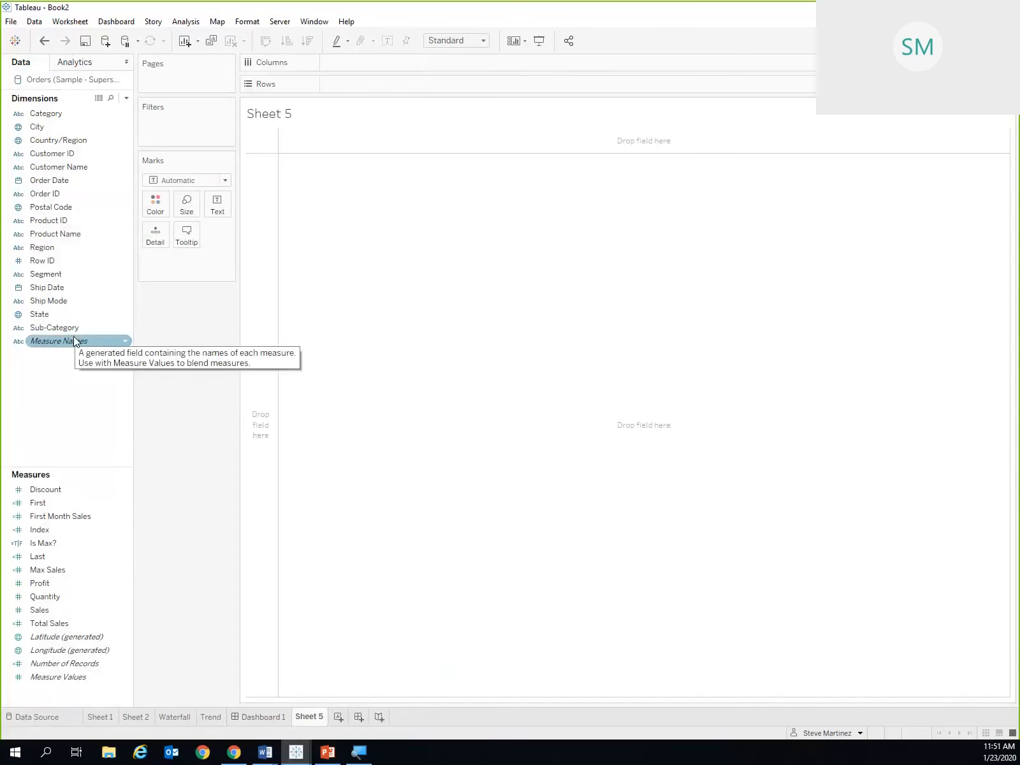
click(61, 386)
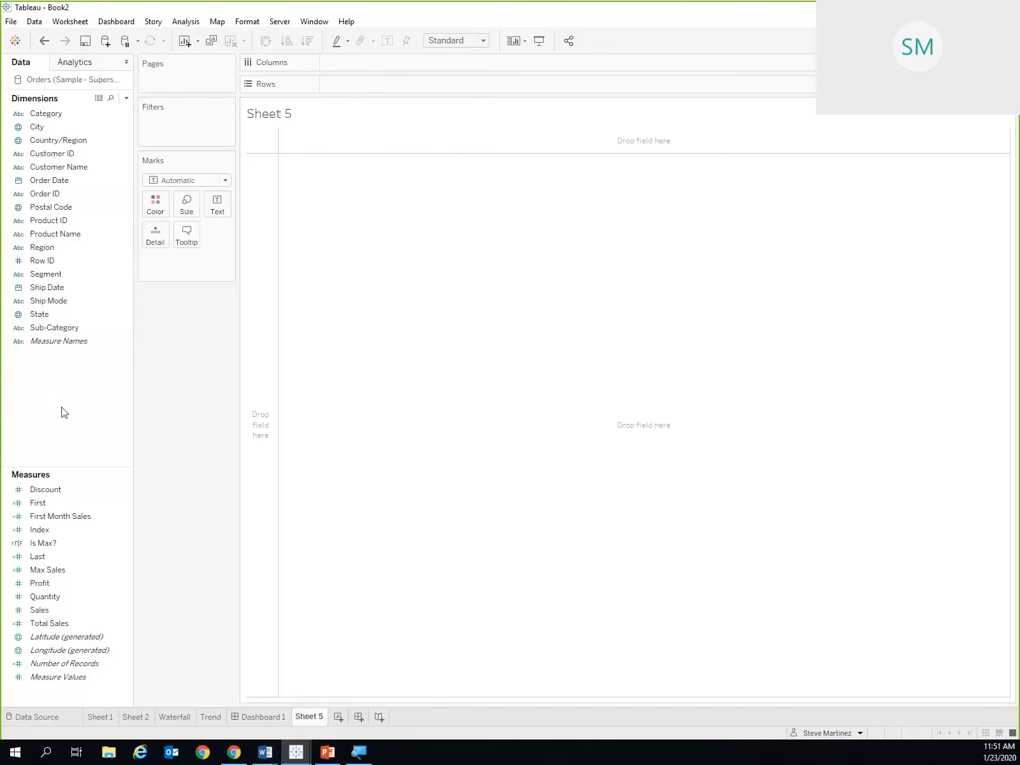
click(64, 487)
click(37, 597)
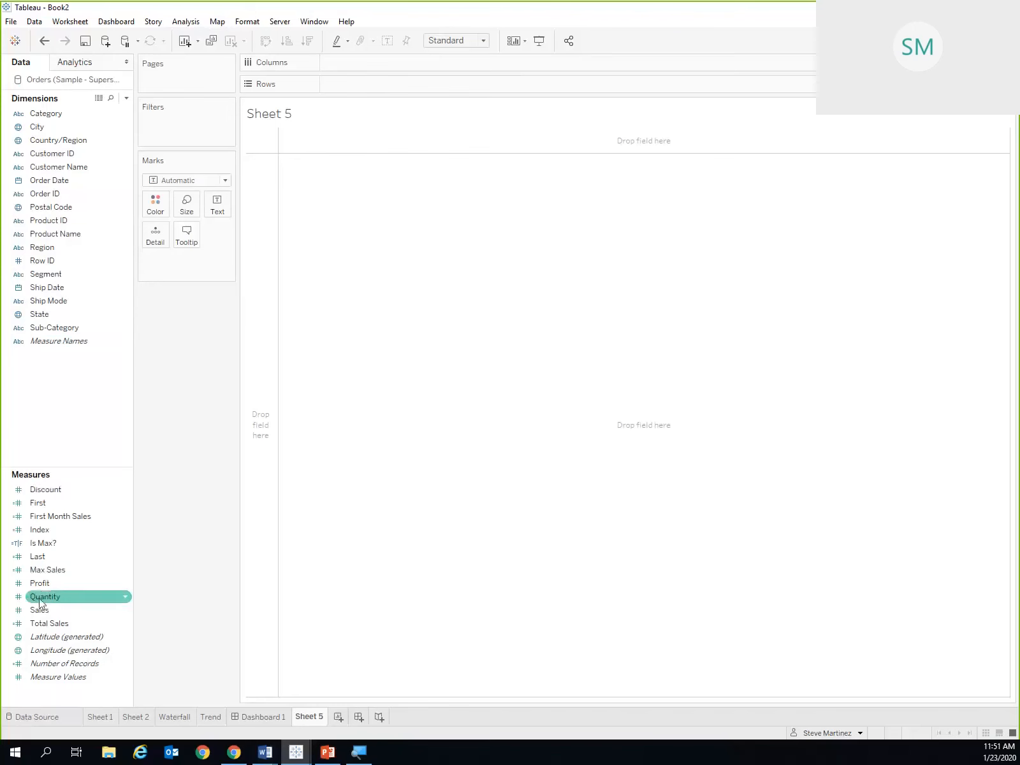
click(36, 610)
drag(35, 613, 364, 70)
click(39, 597)
drag(40, 582, 380, 94)
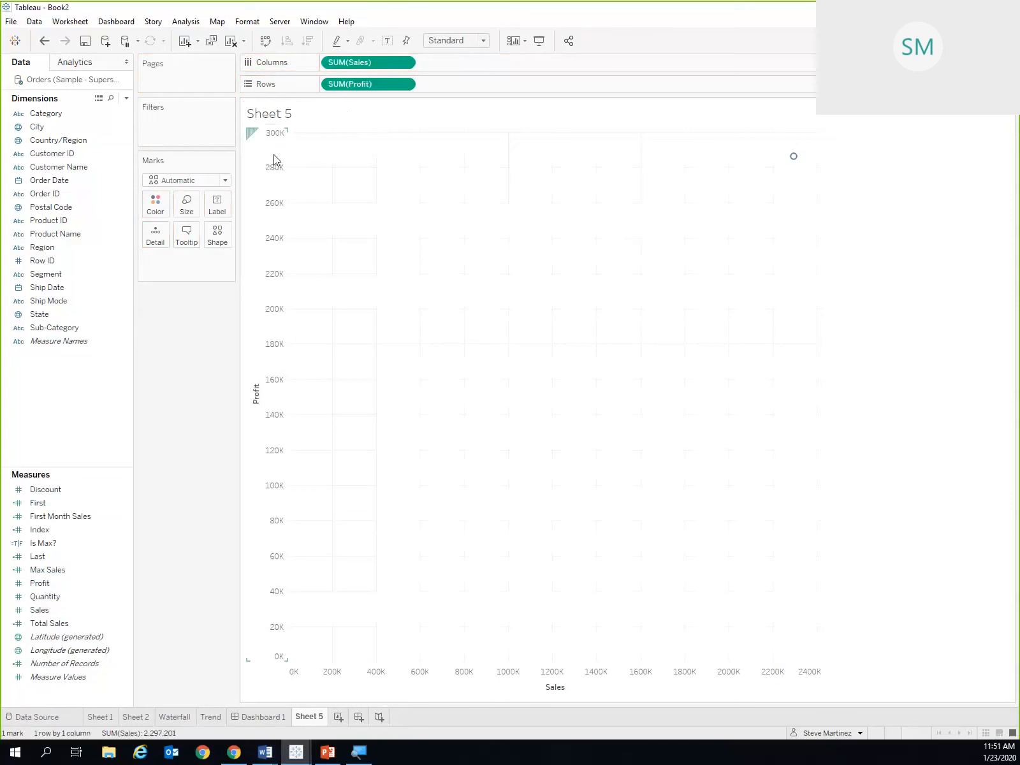
Break the scatter plot down by Sub-Category as detail and size its marks by Sales.
drag(64, 327, 153, 238)
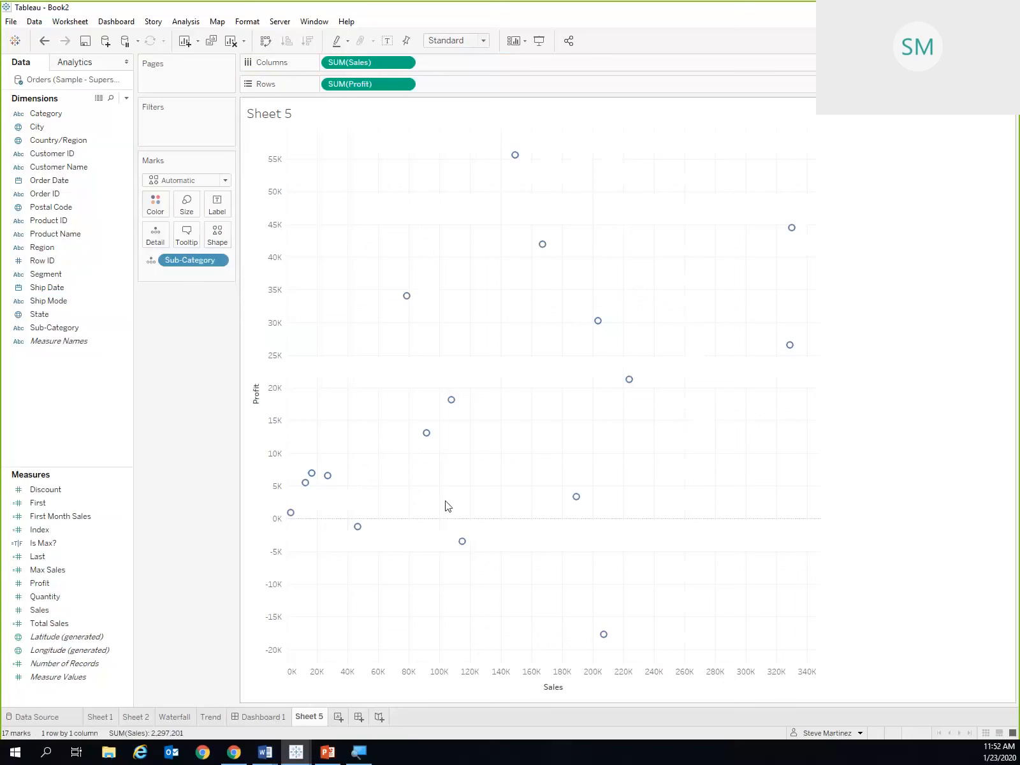
drag(40, 610, 185, 204)
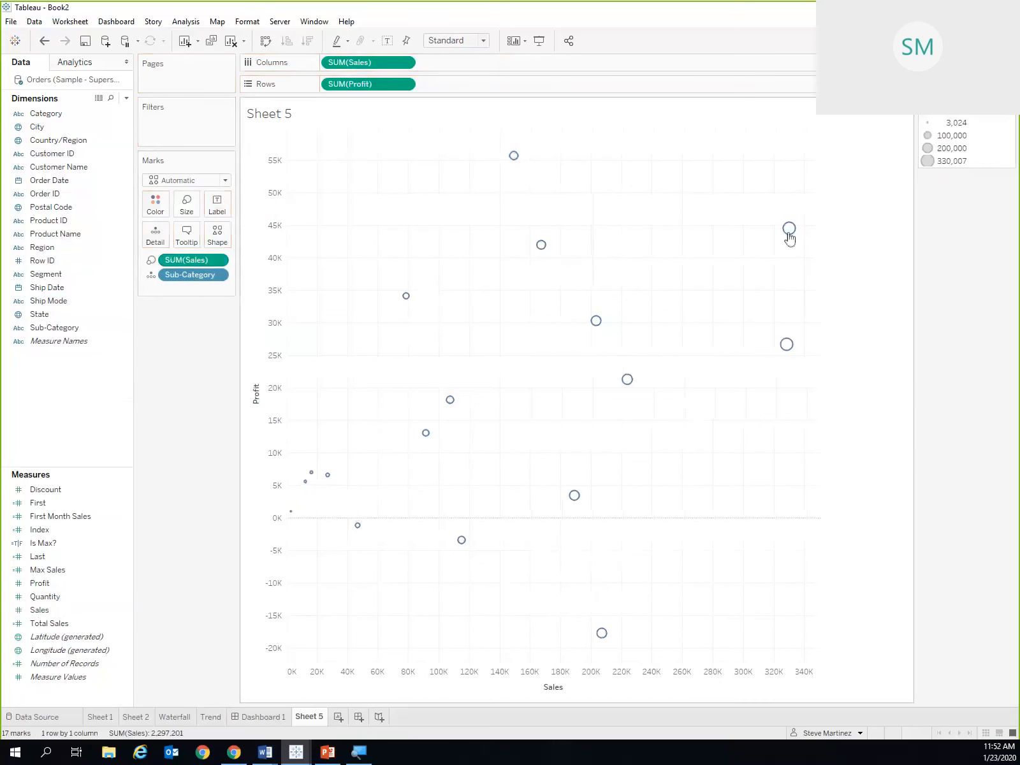
Duplicate the Sales measure on Columns to place a second scatter plot beside the first.
mouse_move(630, 385)
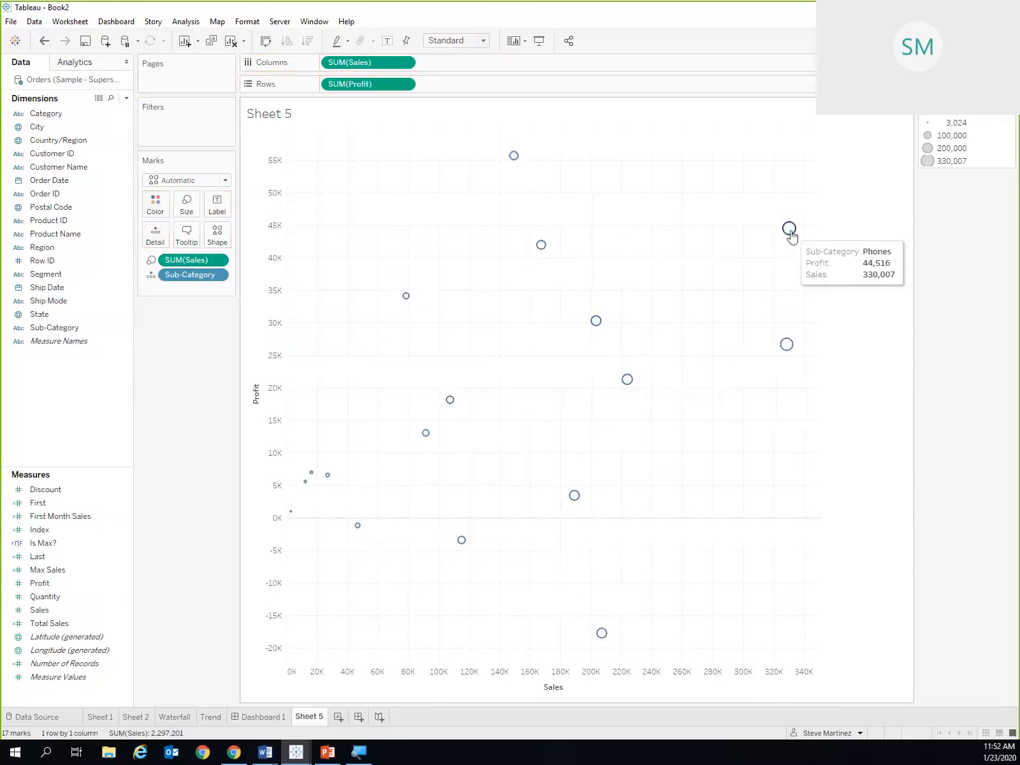
mouse_move(790, 354)
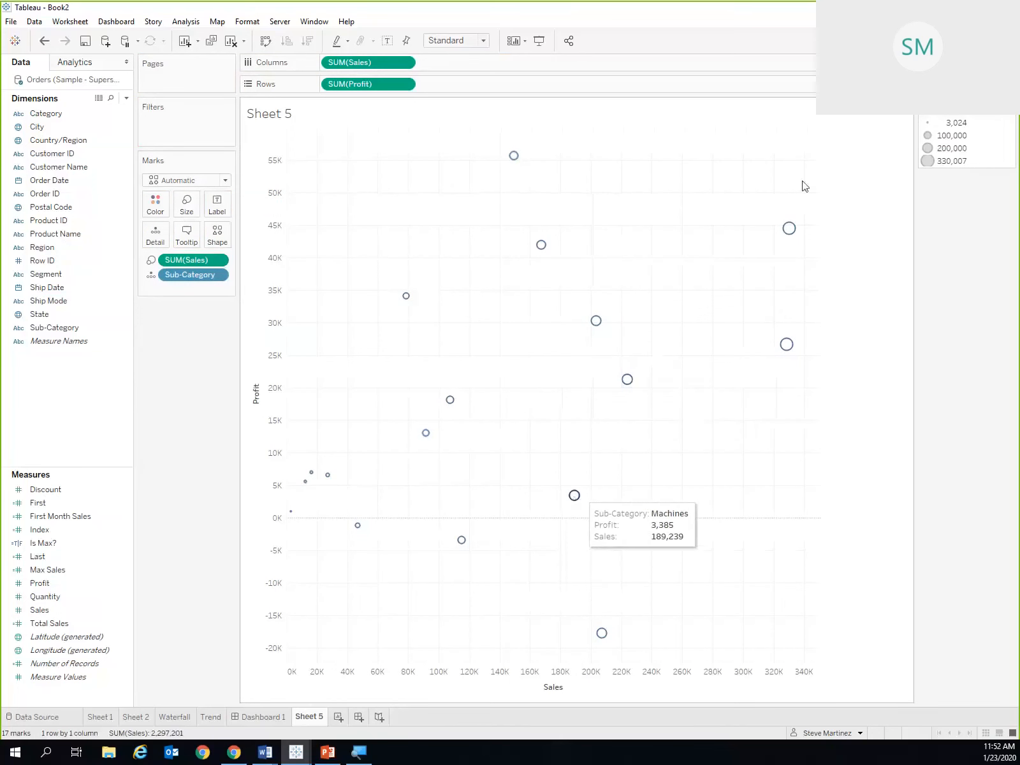
mouse_move(604, 642)
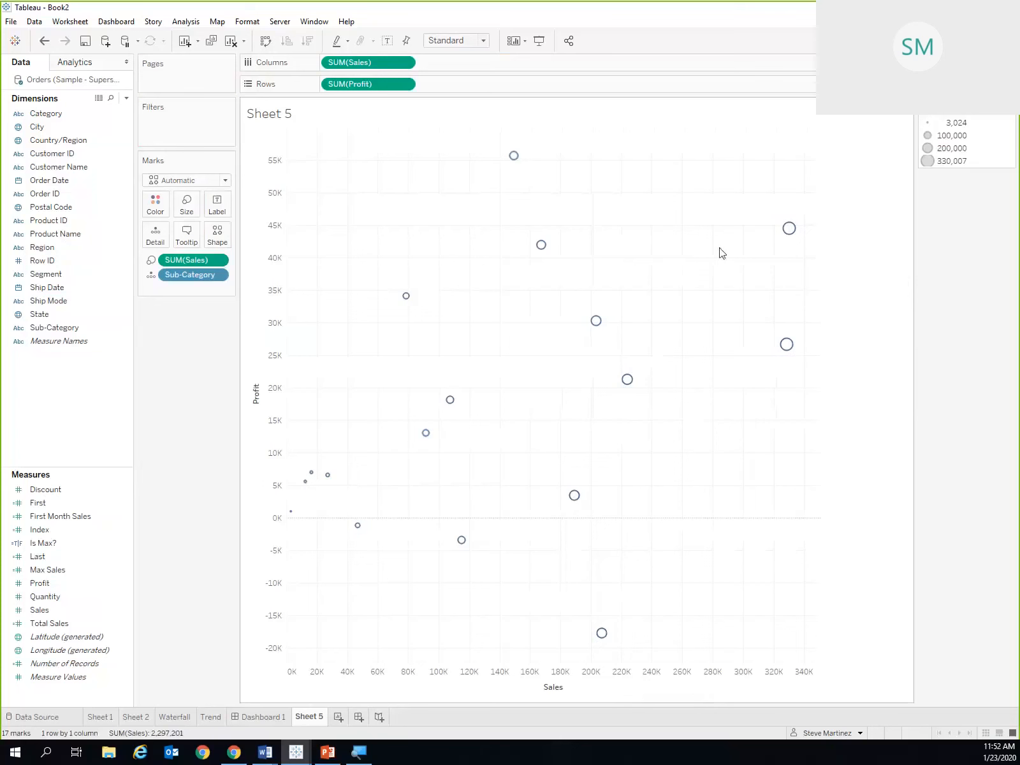
drag(393, 74, 484, 65)
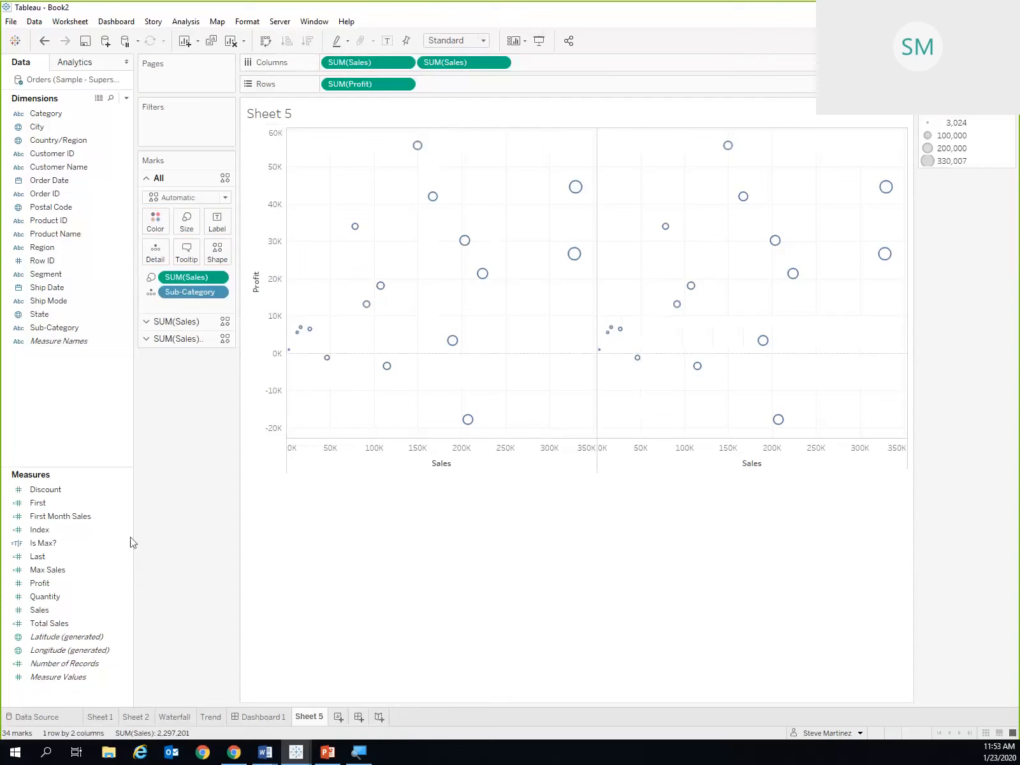
Open the Max Sales calculation for editing and move its editor clear of the field list.
click(74, 570)
right_click(74, 568)
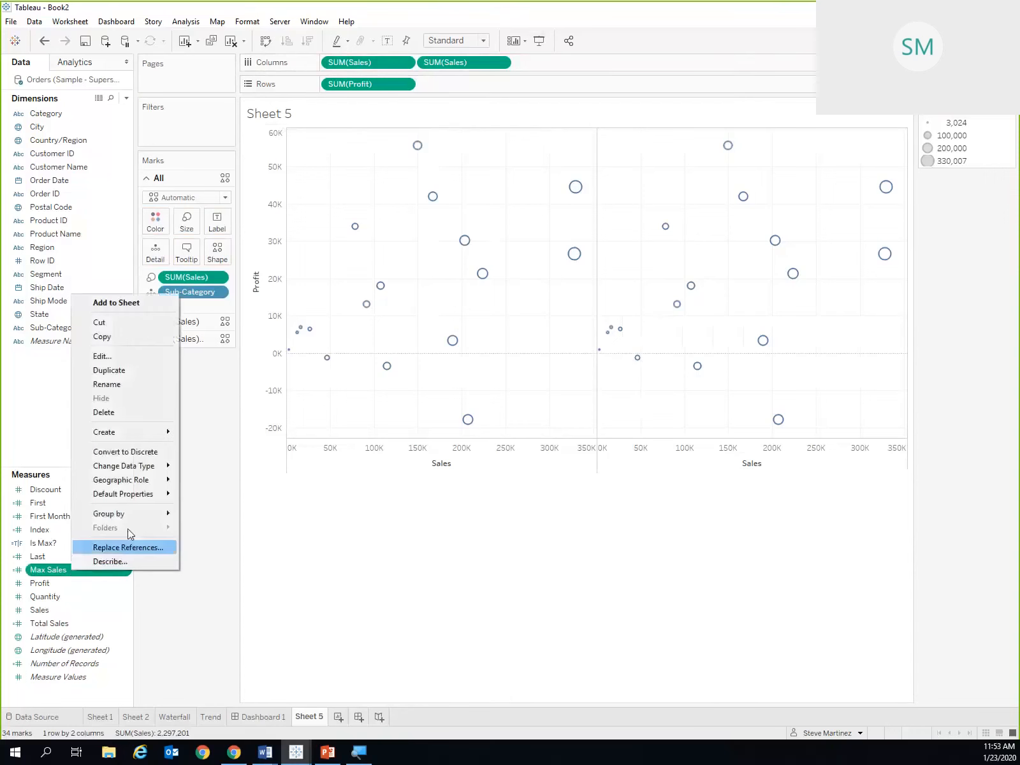
click(136, 356)
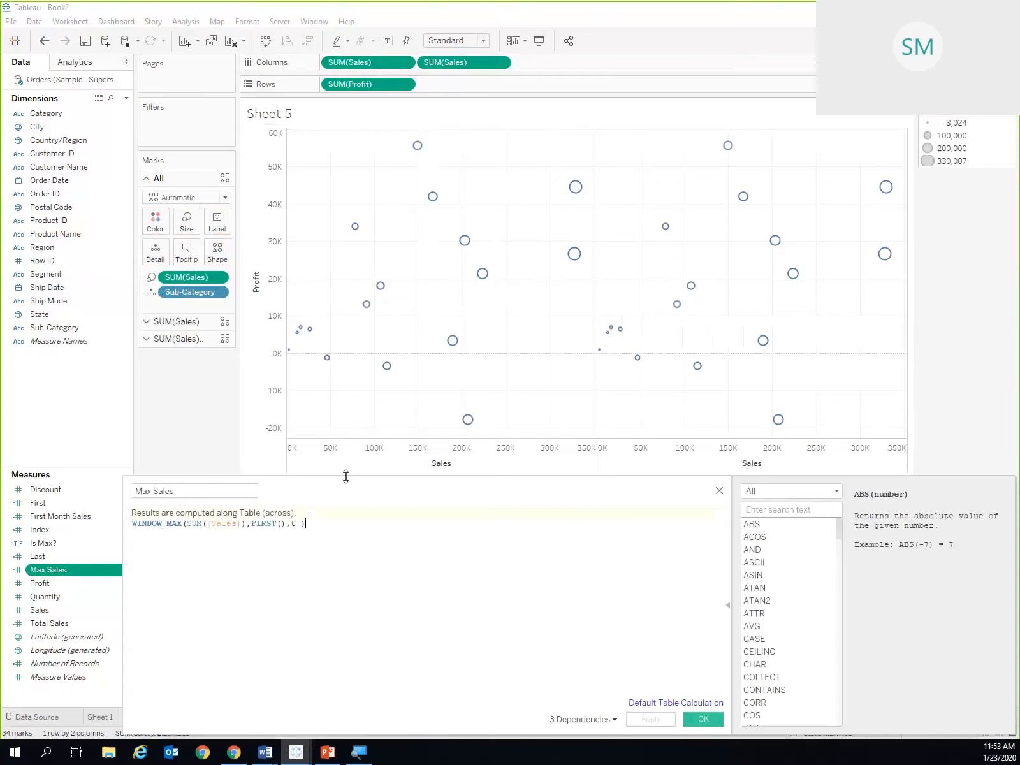
drag(343, 493, 448, 486)
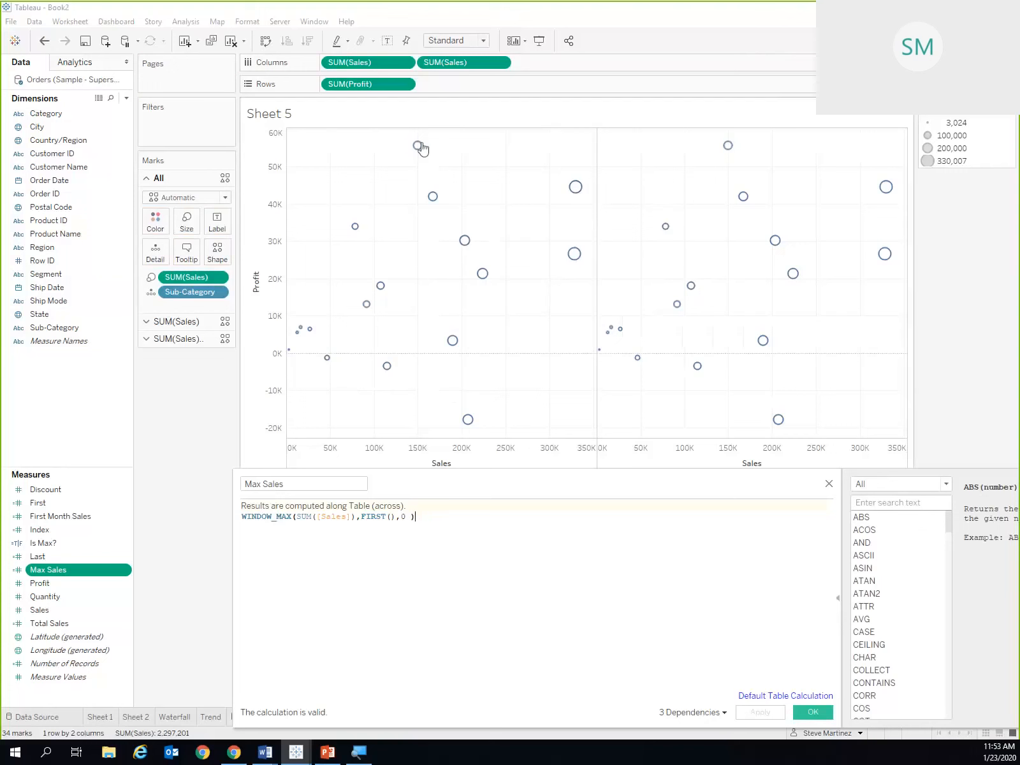
mouse_move(359, 241)
mouse_move(364, 314)
mouse_move(880, 193)
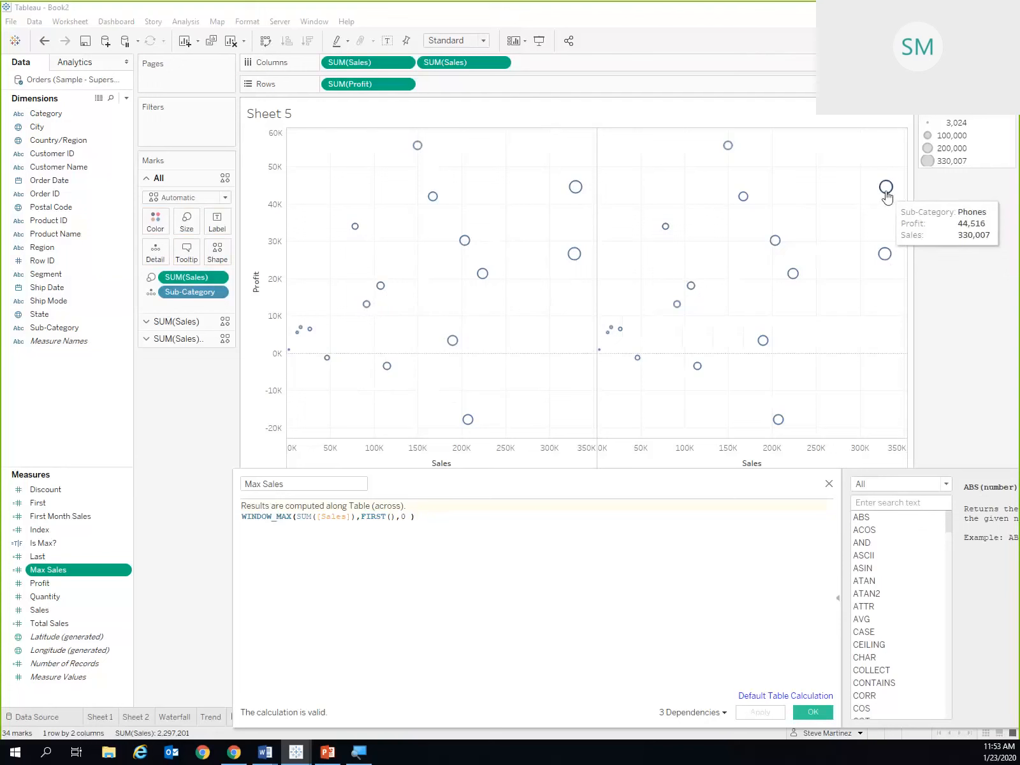
mouse_move(575, 186)
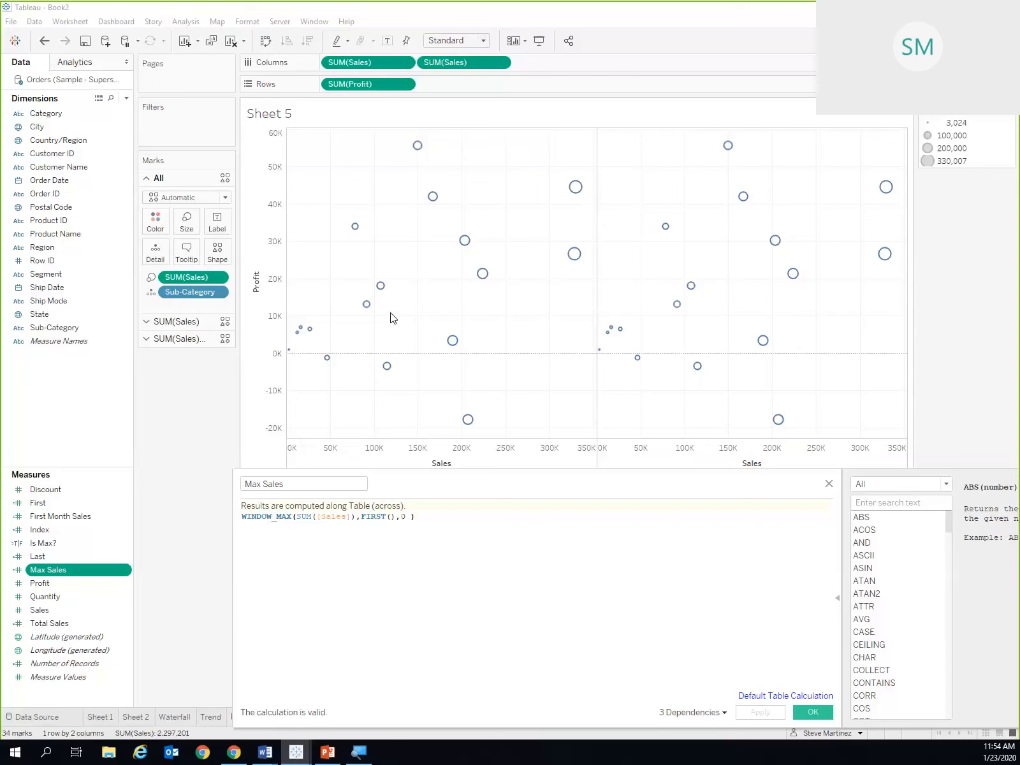
Try the WINDOW_SUM function in place of WINDOW_MAX in the Max Sales formula.
drag(291, 516, 281, 516)
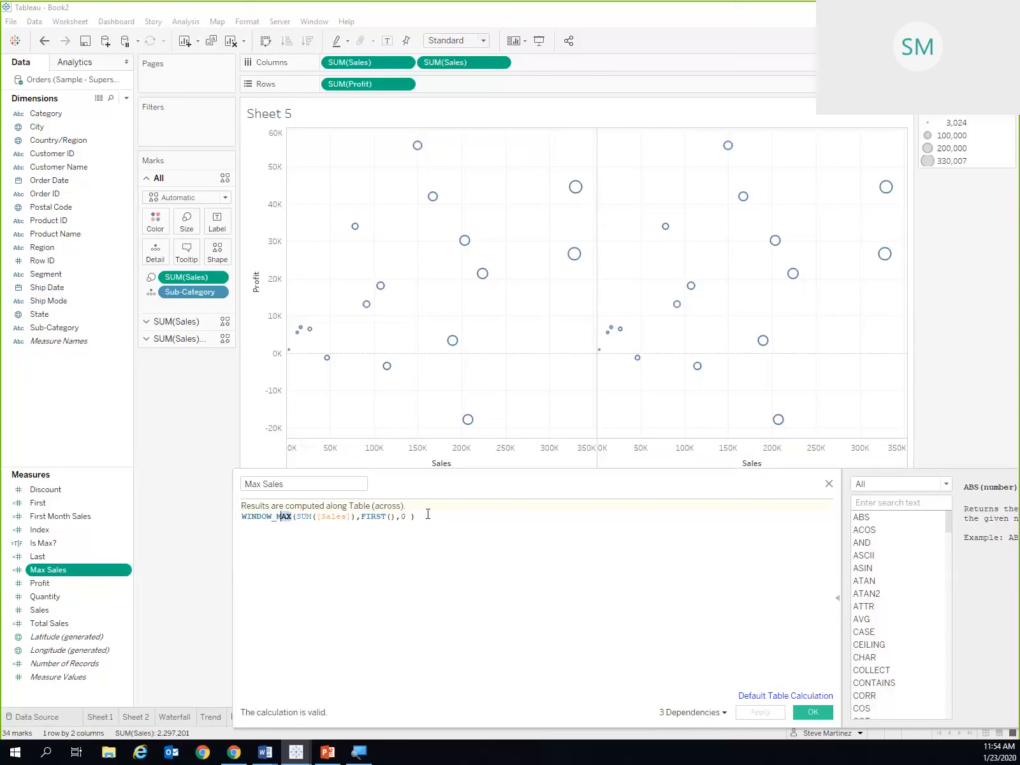
scroll(428, 514, up, 3)
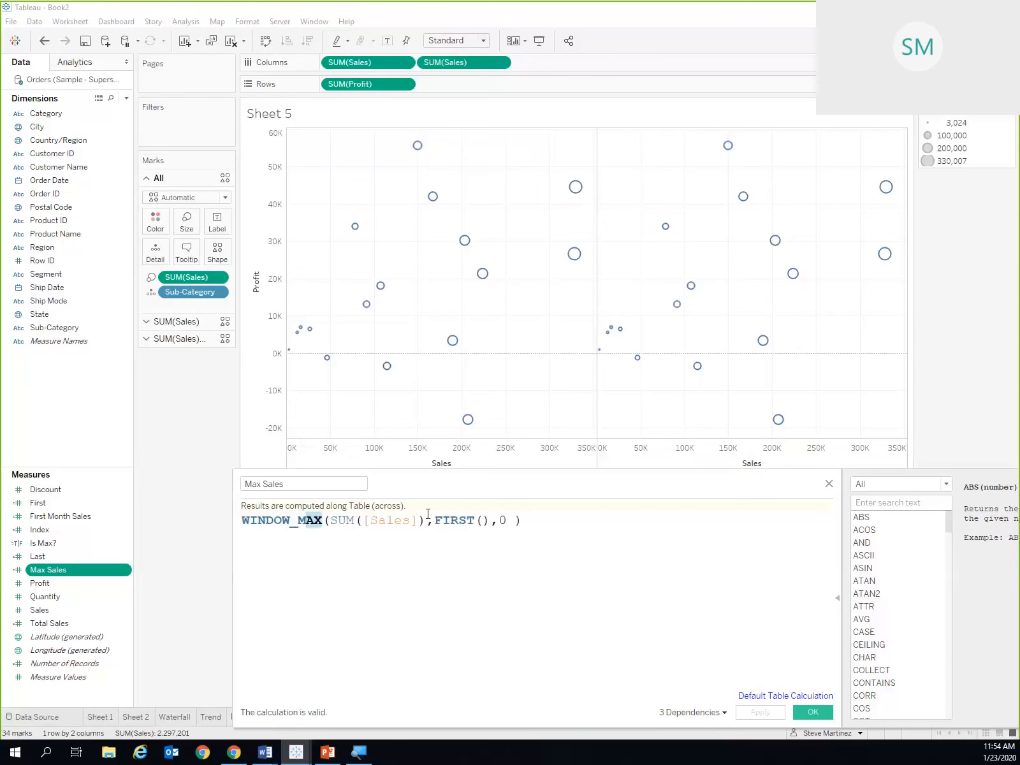
key(BackSpace)
key(BackSpace)
text(SUM)
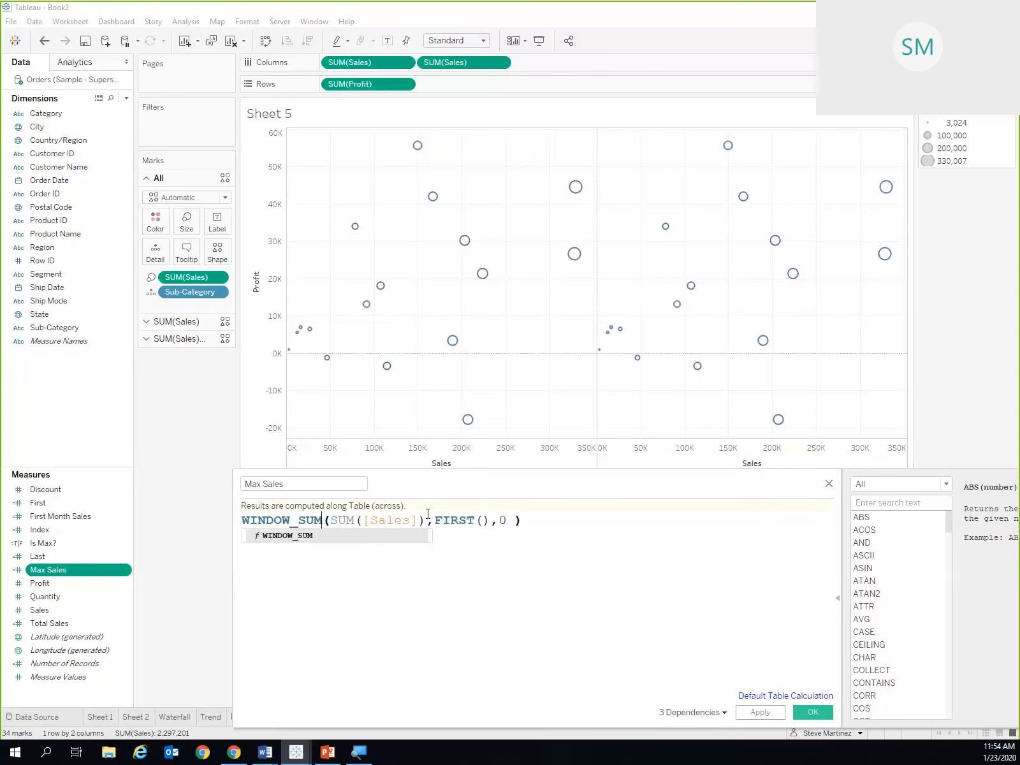
click(499, 549)
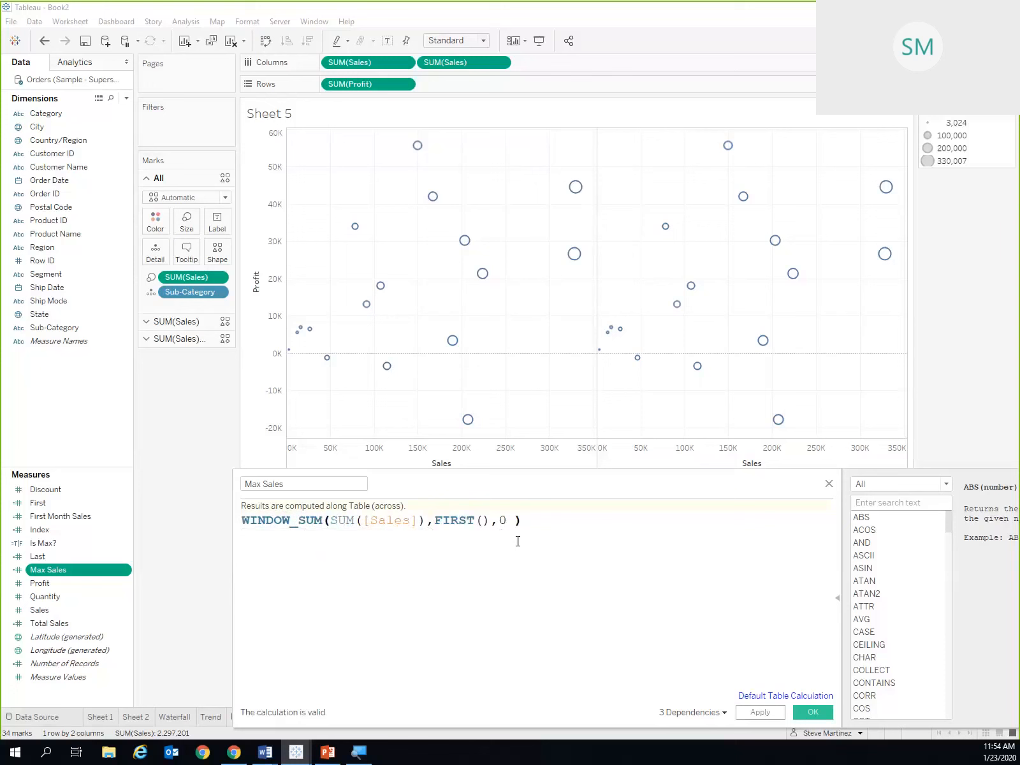
Reduce the Max Sales formula to WINDOW_MAX(SUM([Sales])) without the FIRST(),0 range, and save the calculation.
drag(516, 522, 444, 522)
key(BackSpace)
key(BackSpace)
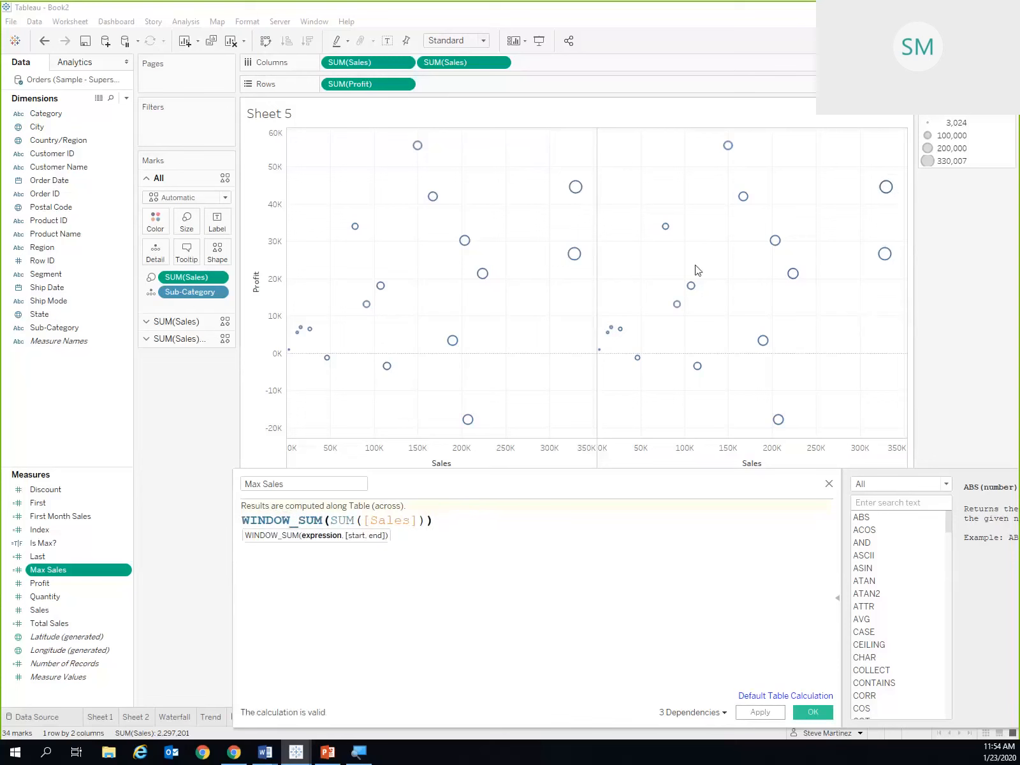
click(326, 521)
key(BackSpace)
key(BackSpace)
key(BackSpace)
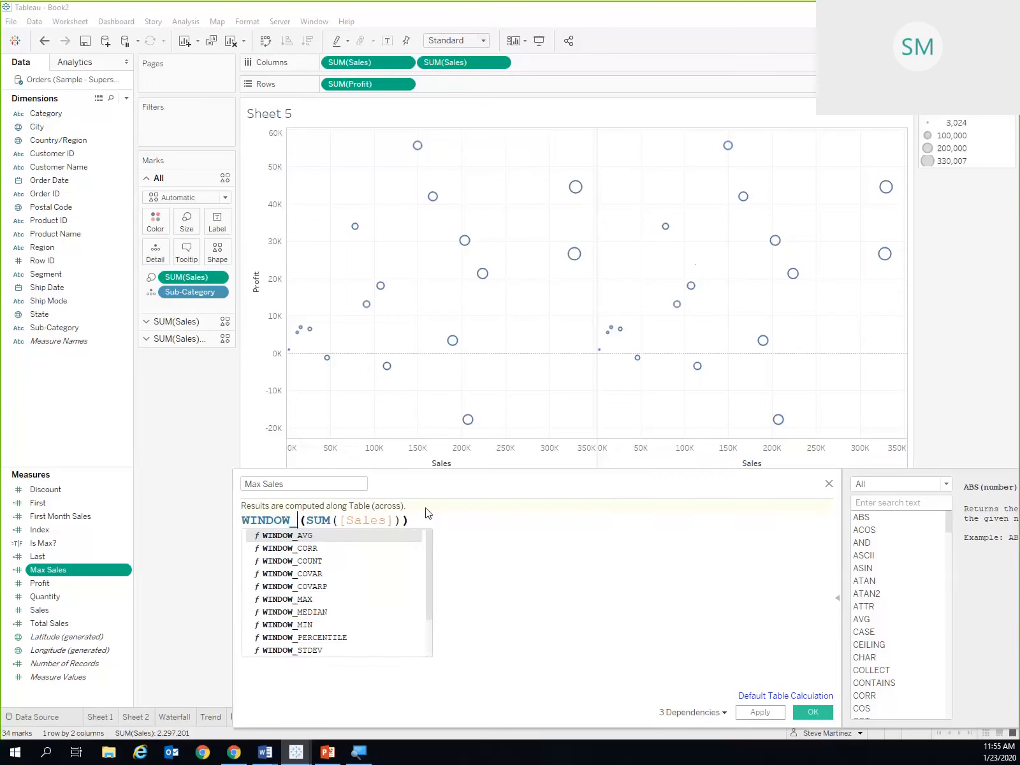
text(MAX)
click(477, 523)
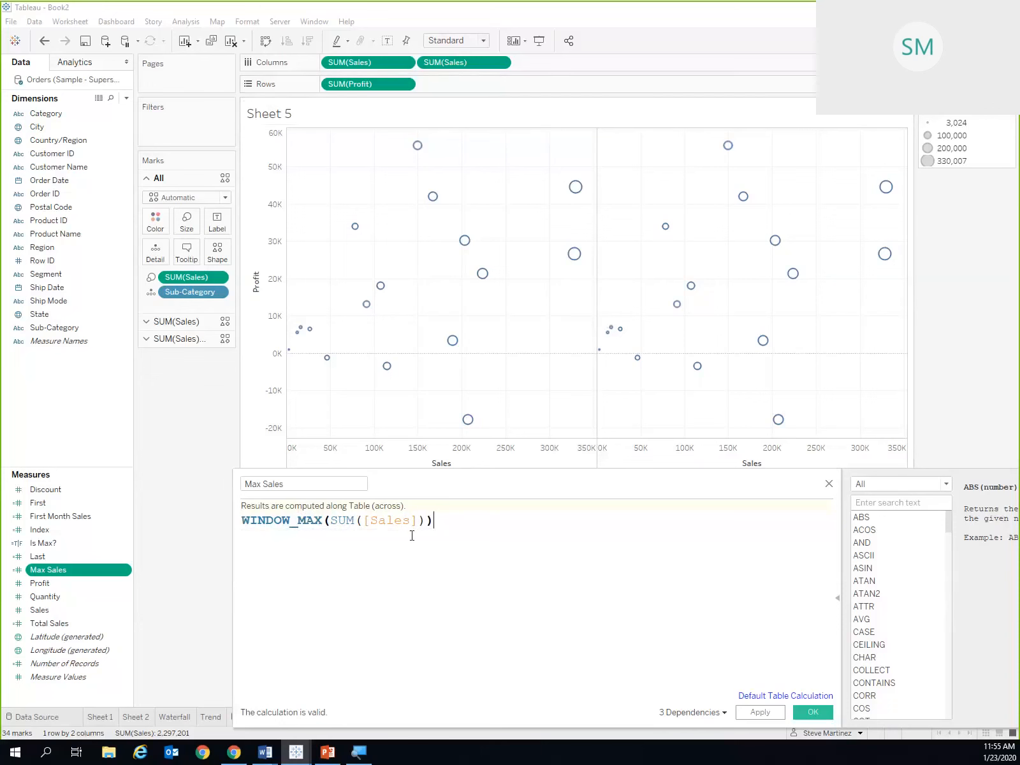
click(808, 708)
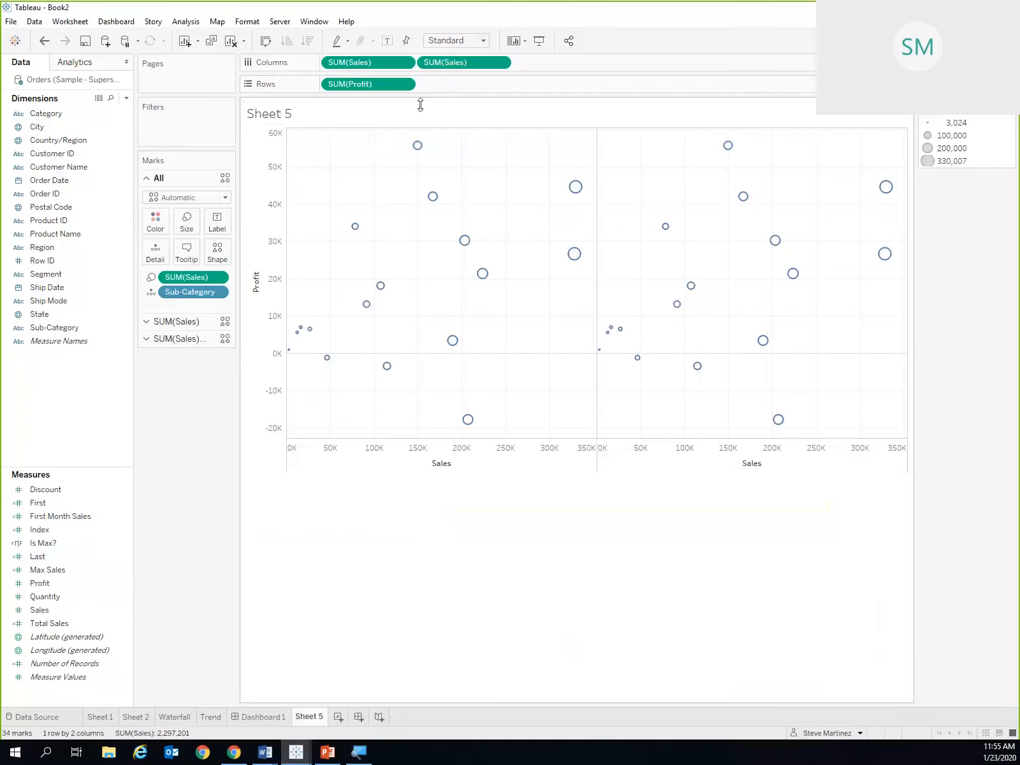
Size only the second scatter plot's marks by Max Sales, computed using Sub-Category.
click(467, 64)
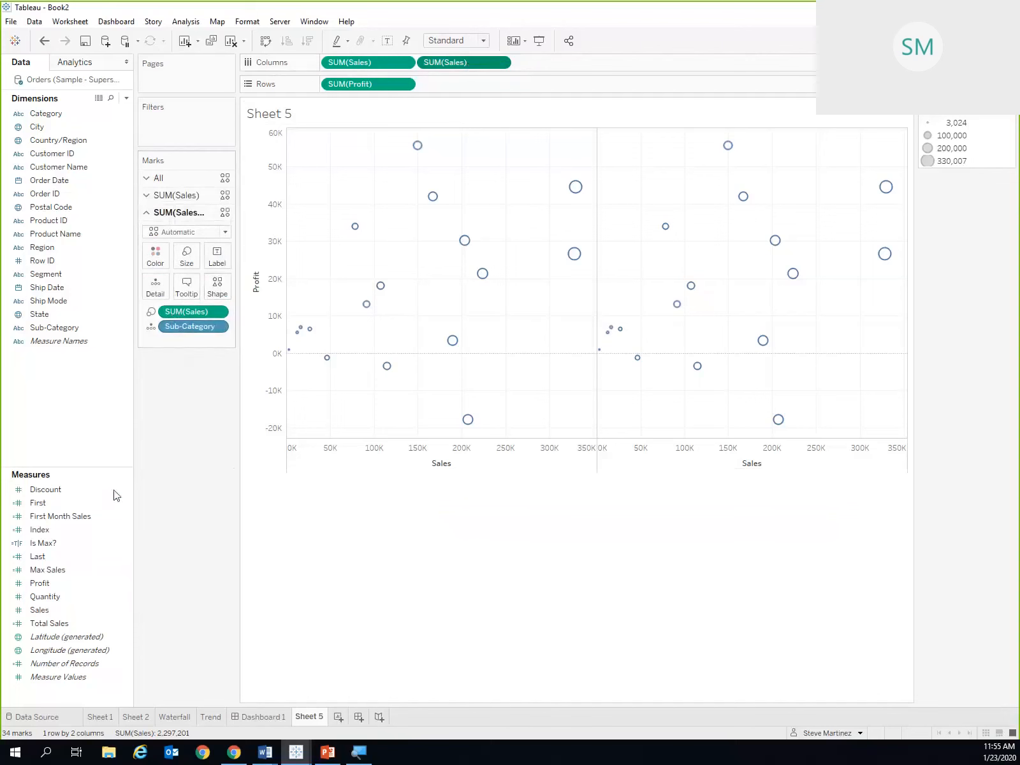
drag(52, 576, 189, 259)
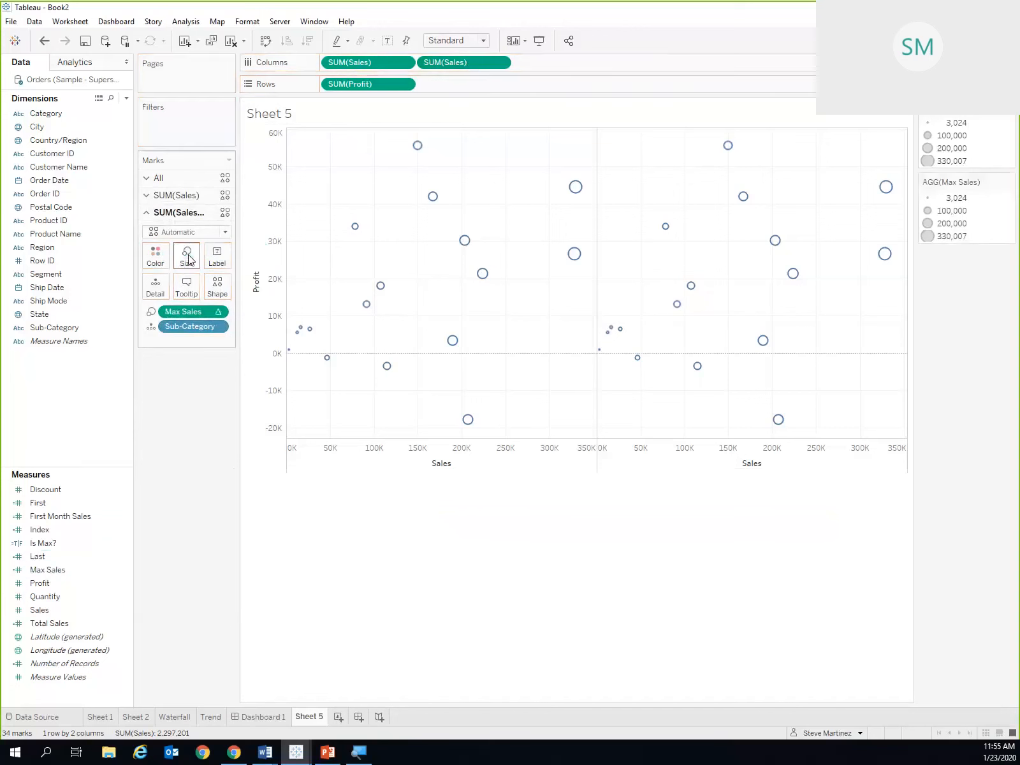
click(219, 313)
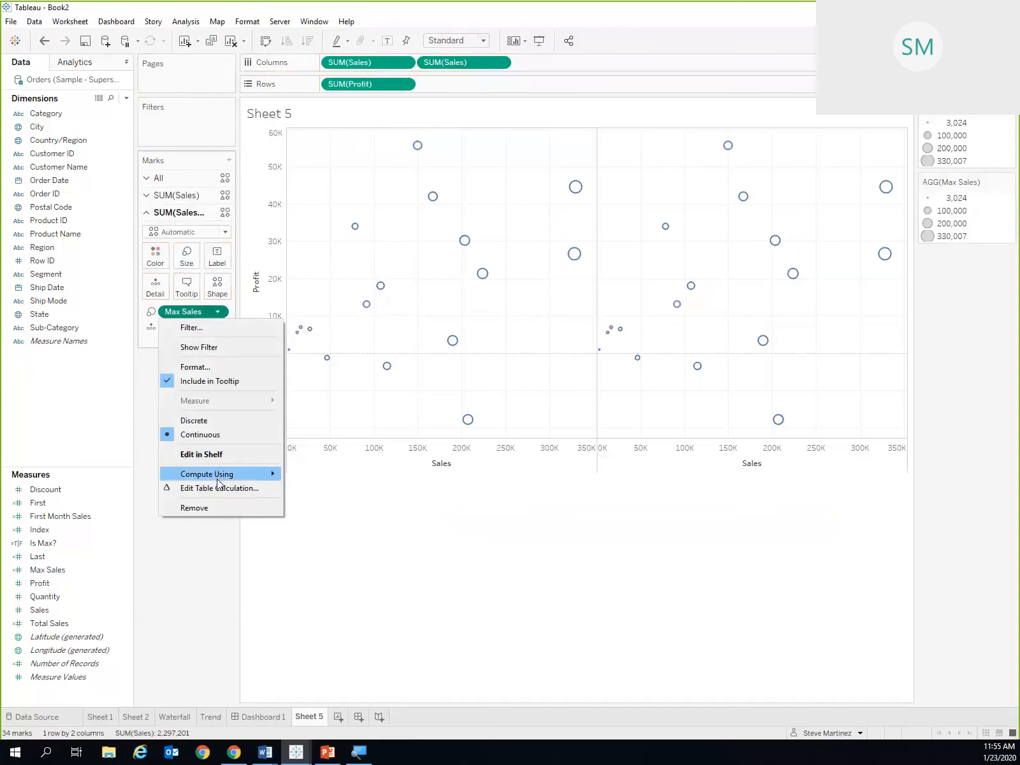
mouse_move(275, 478)
click(324, 503)
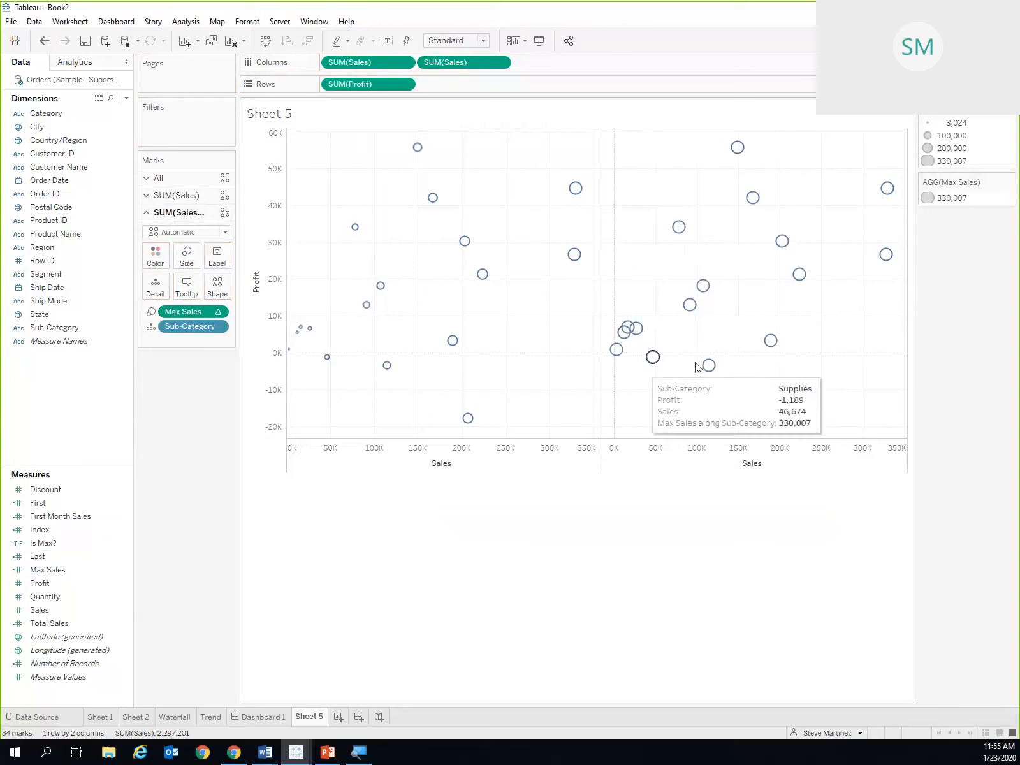
Change the second Sales plot's marks to Circle and set their color opacity to 25%.
mouse_move(375, 295)
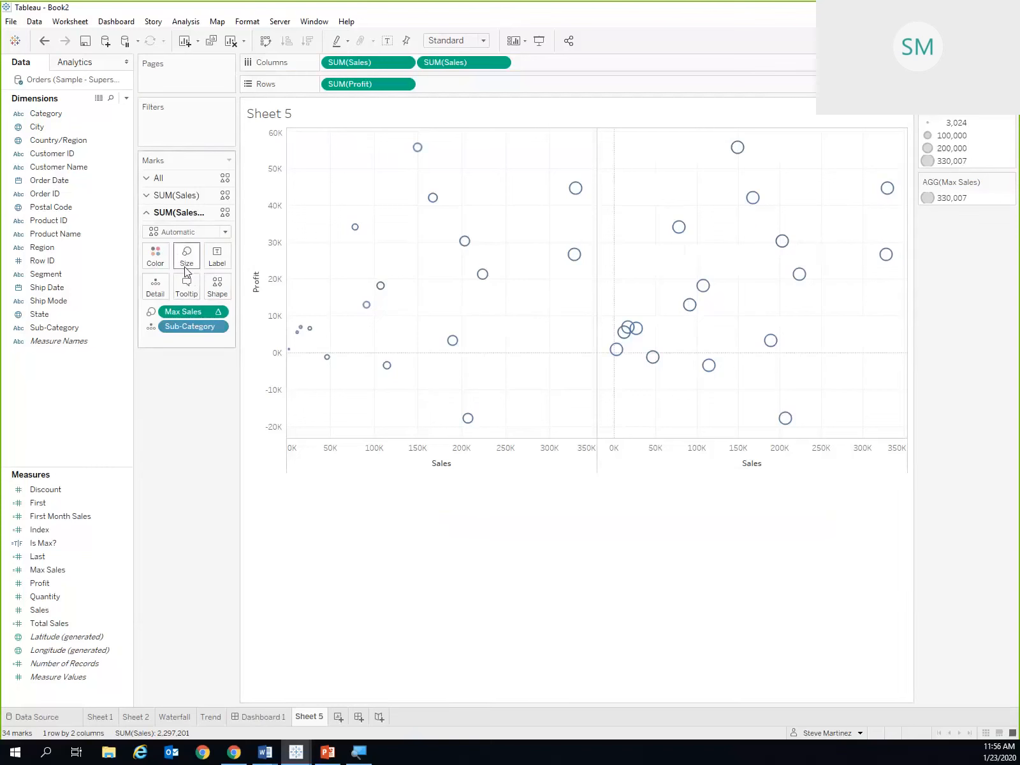
click(175, 233)
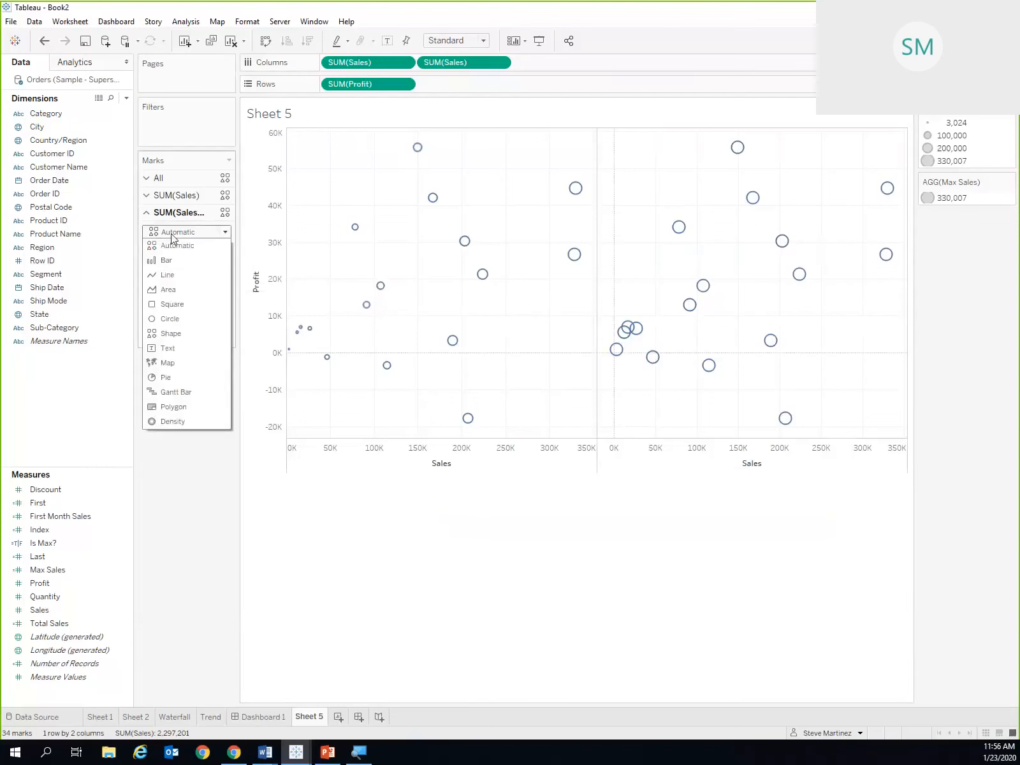
click(166, 320)
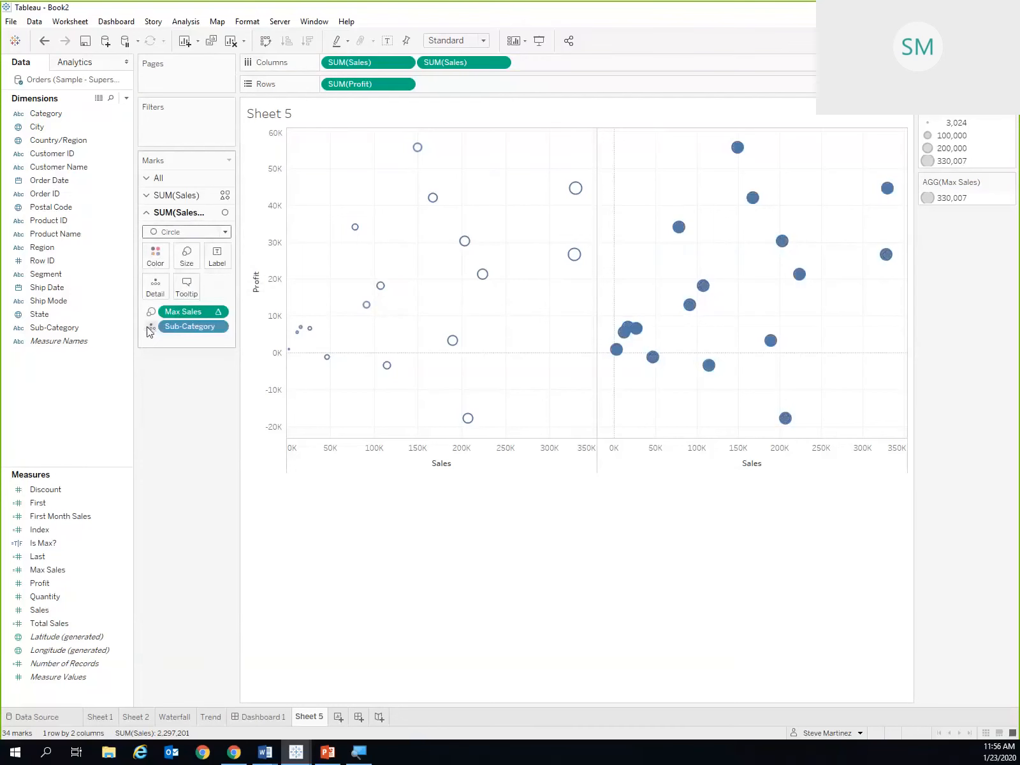
click(187, 264)
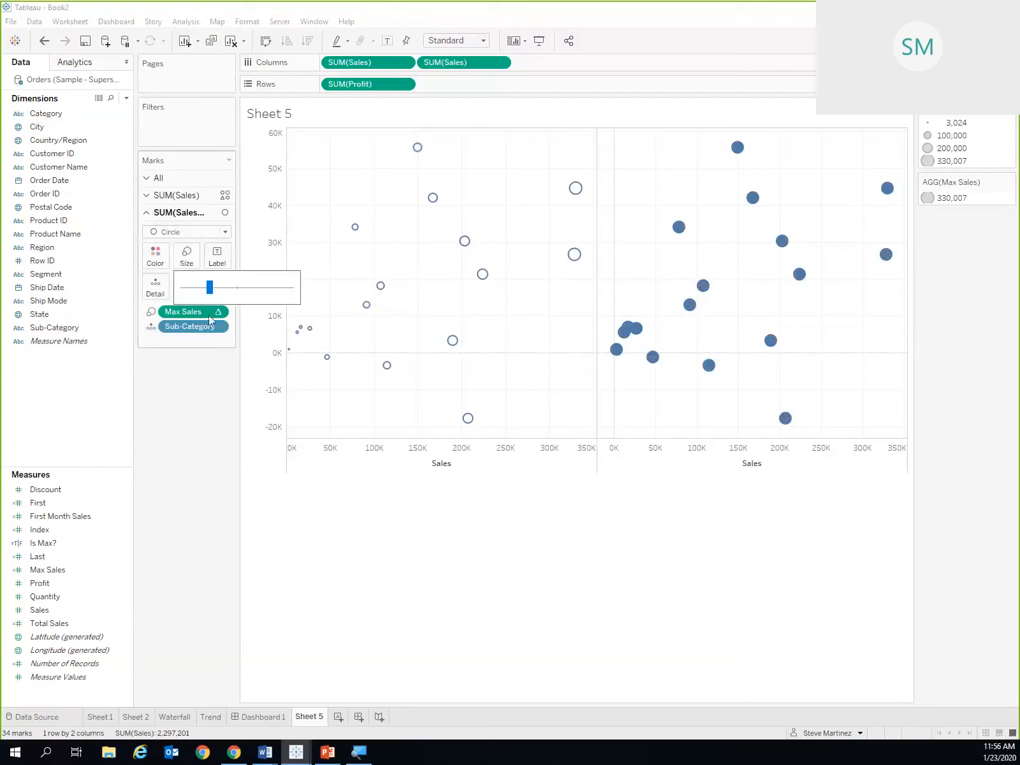
click(164, 264)
drag(223, 403, 177, 404)
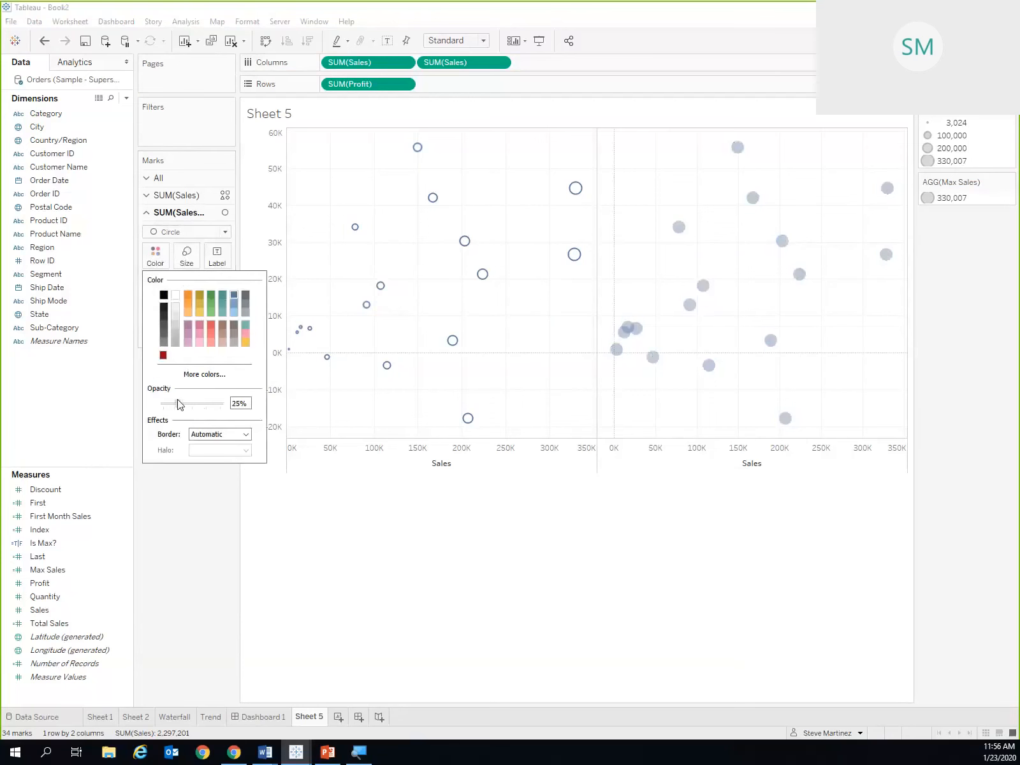
click(193, 529)
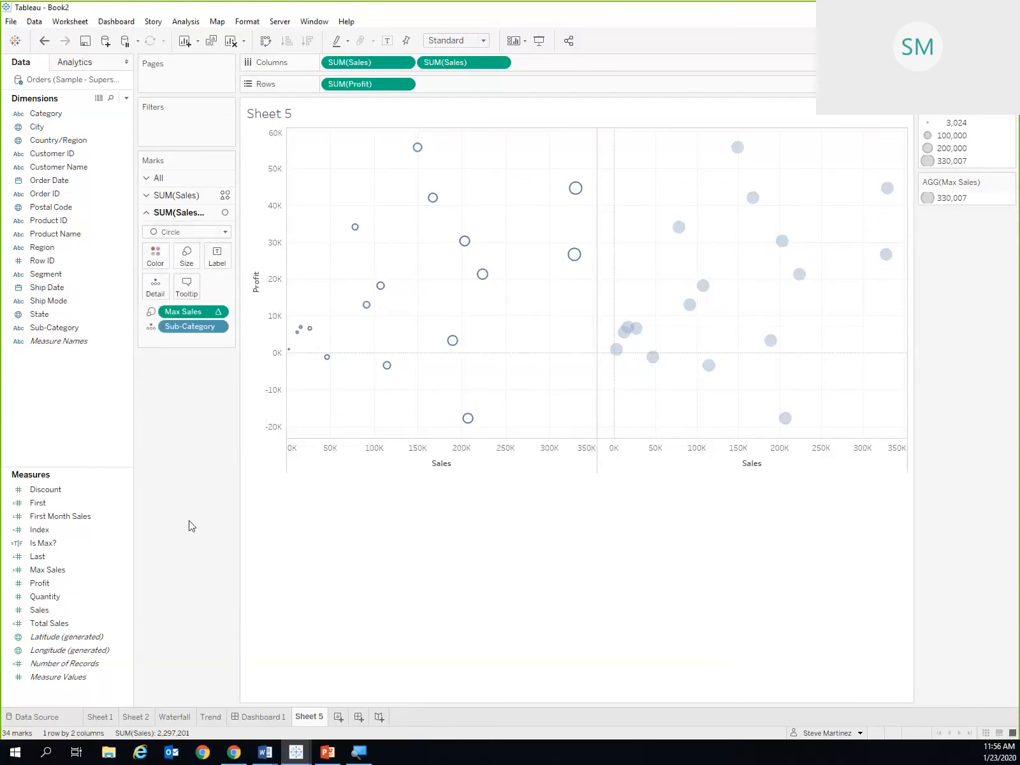
Combine the two Sales plots into a dual axis, synchronize the axes and hide the Sales axis headers.
click(500, 63)
click(463, 298)
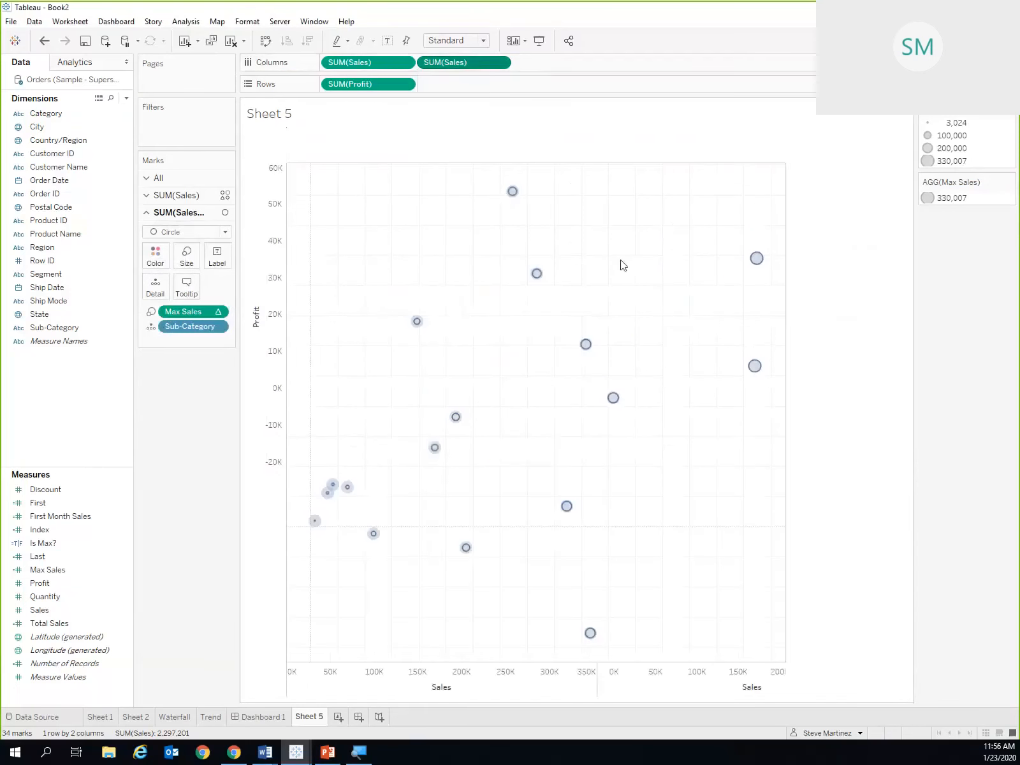
right_click(658, 680)
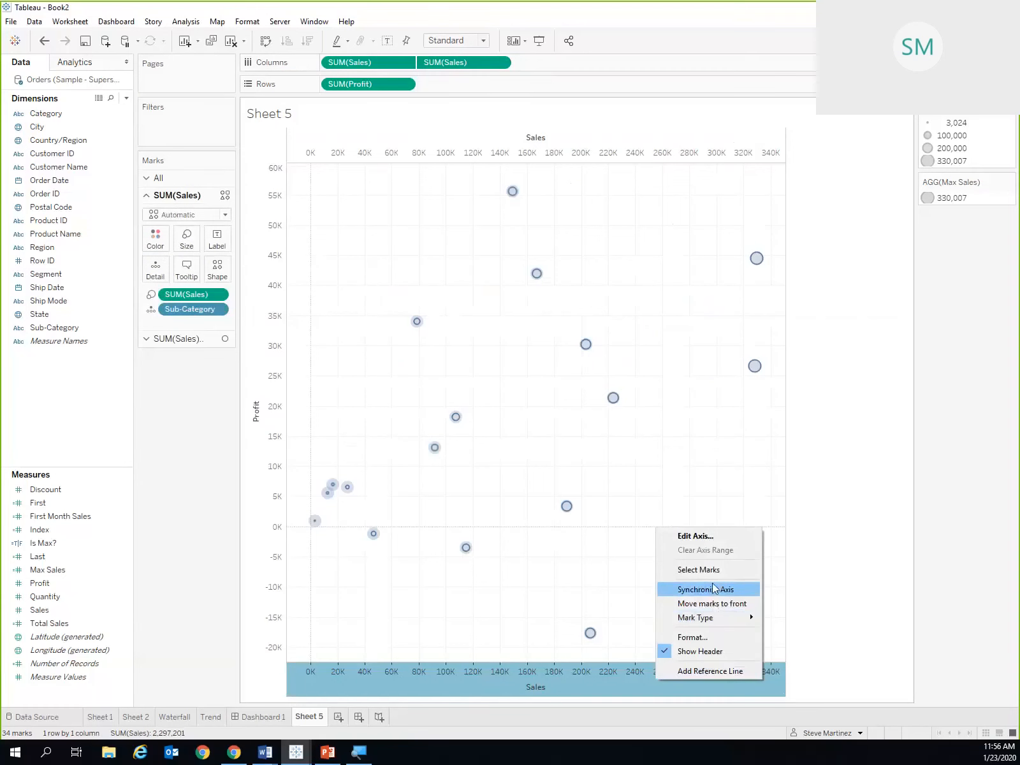
click(709, 591)
right_click(661, 676)
click(702, 648)
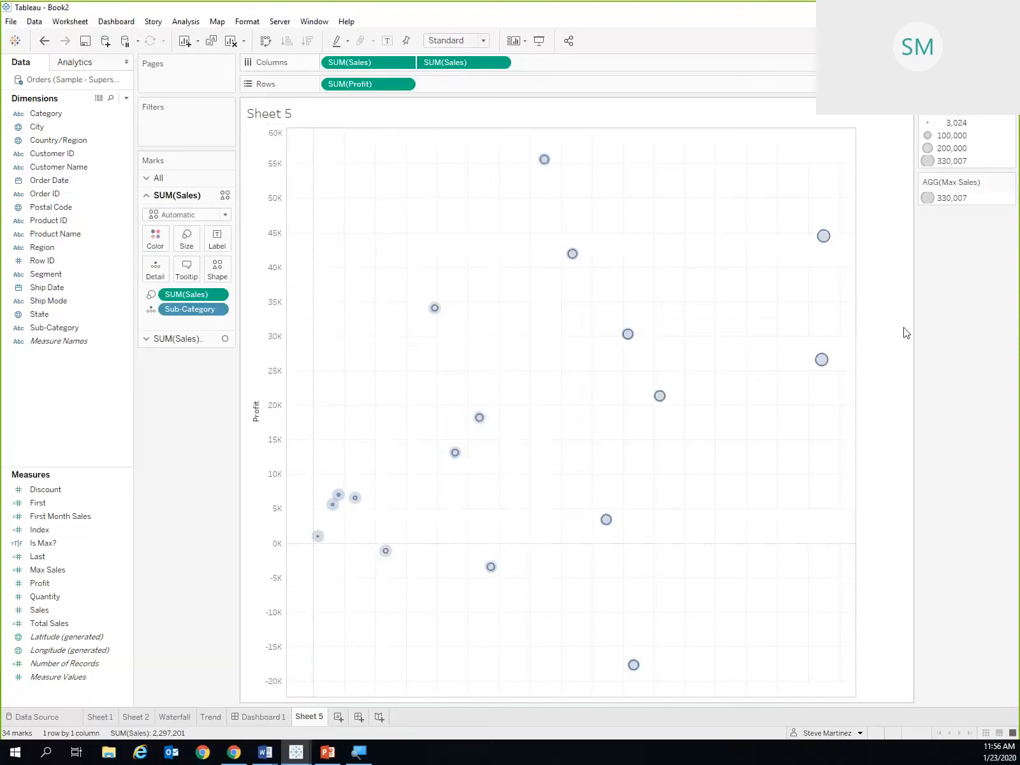
Rename the Sales versus Profit sheet as Scatter.
mouse_move(823, 244)
mouse_move(572, 262)
mouse_move(543, 164)
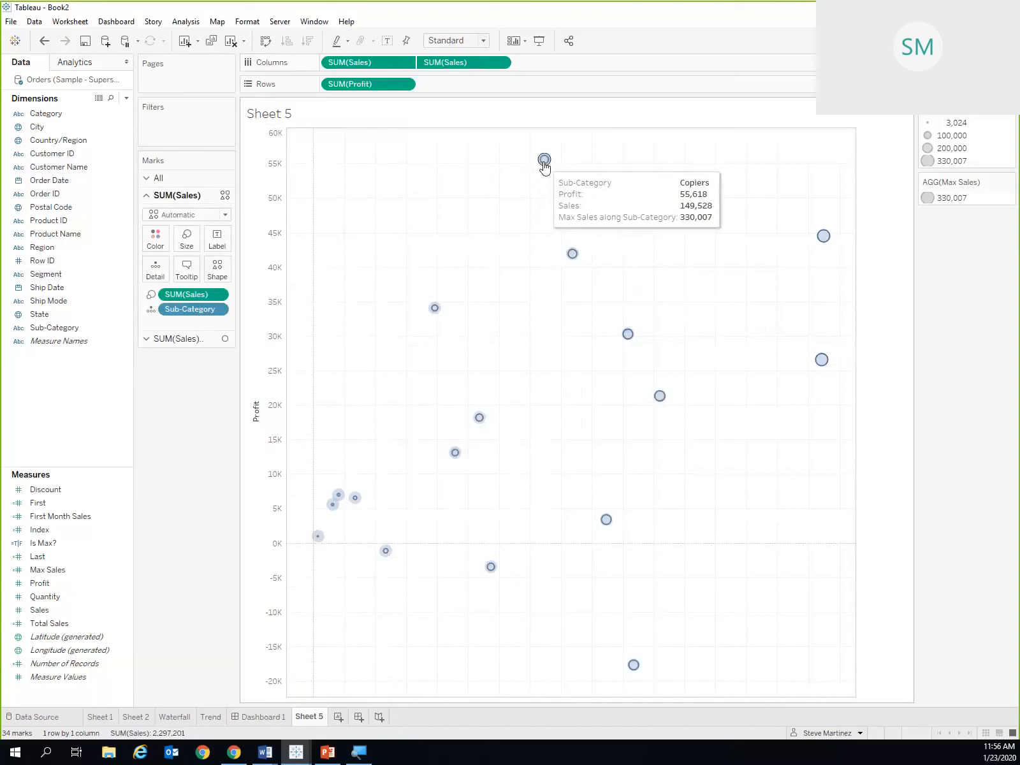
mouse_move(447, 318)
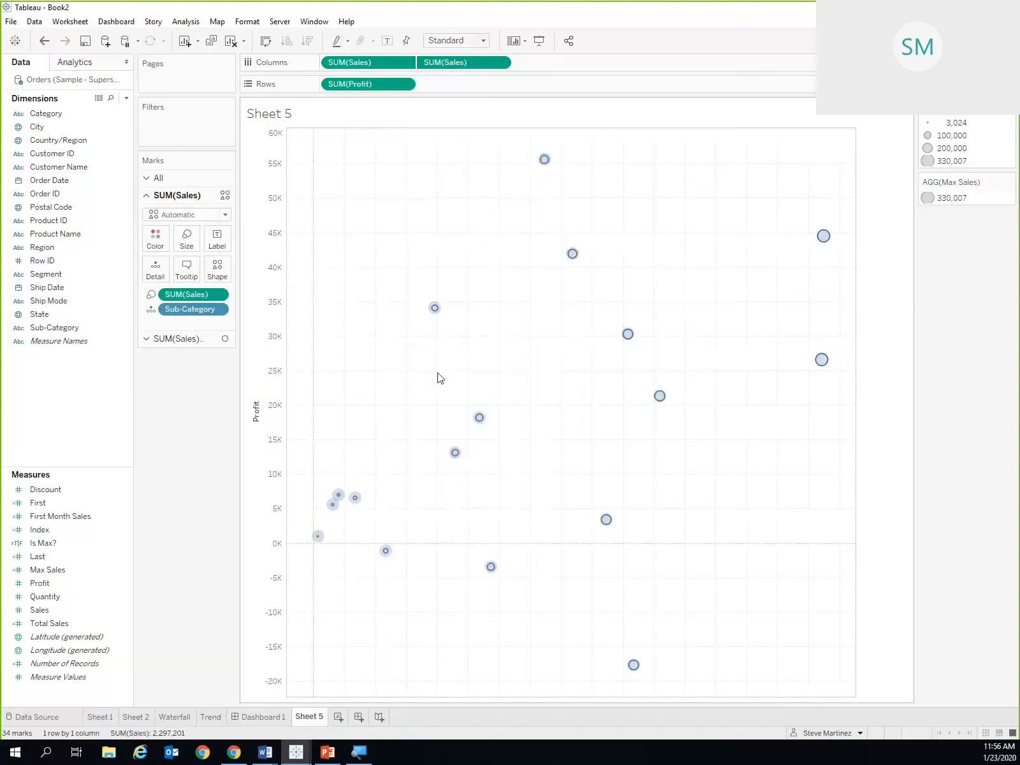
right_click(313, 717)
click(349, 551)
text(Scatter)
key(Return)
On Dashboard 1, select the Bookcases bar in Waterfall and place the Scatter sheet beside the Trend chart.
click(277, 716)
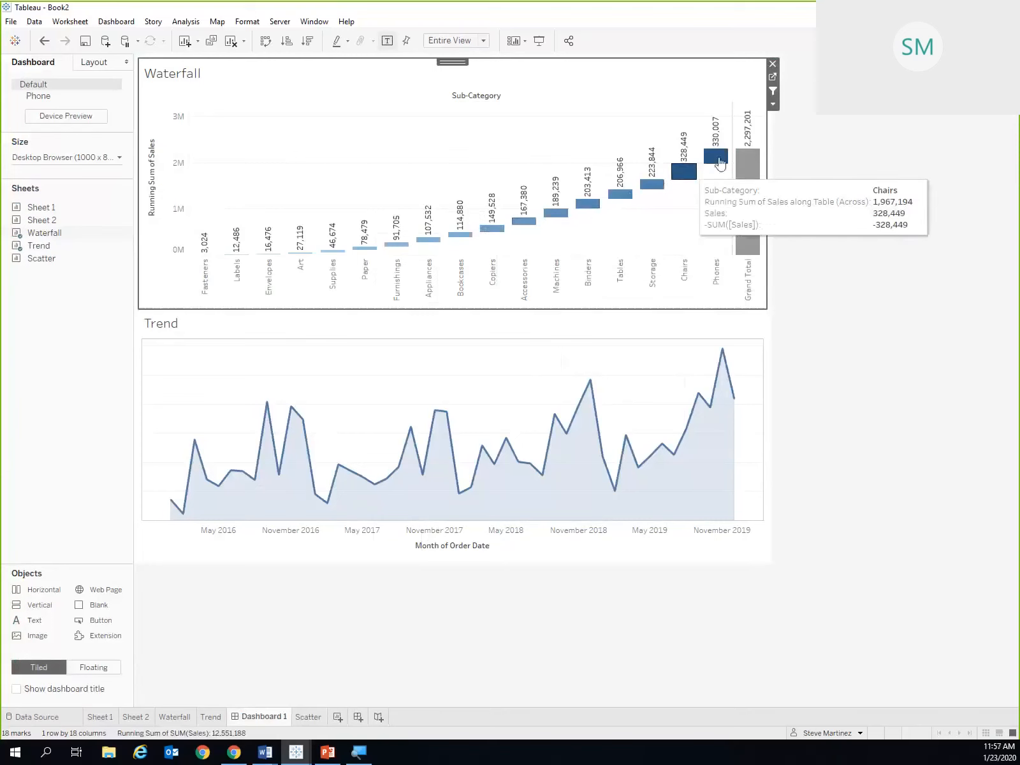
click(463, 235)
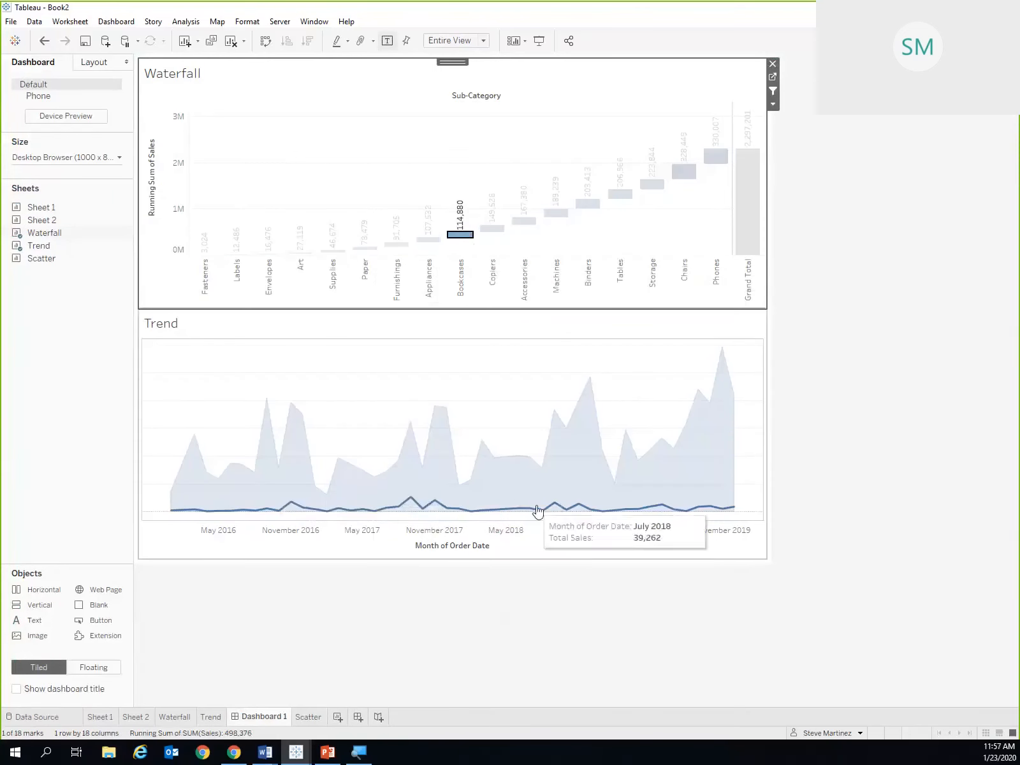
drag(36, 259, 514, 463)
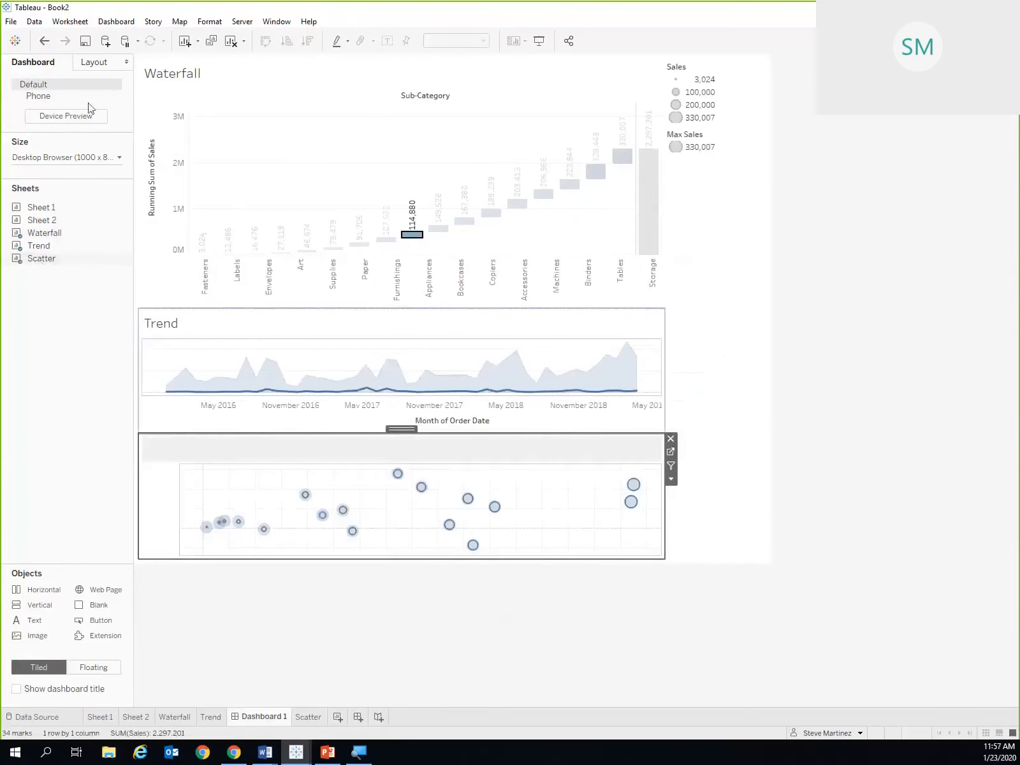
click(44, 41)
drag(34, 257, 529, 446)
drag(472, 488, 472, 488)
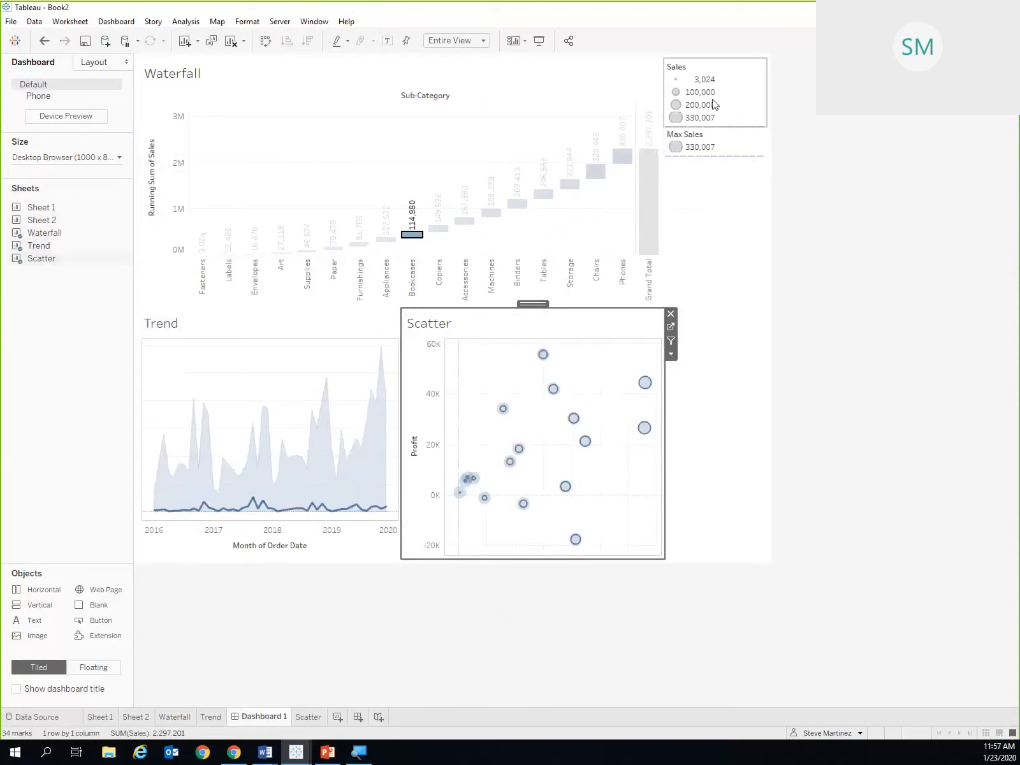
Remove the Sales and Max Sales size legends from the dashboard.
click(737, 93)
click(772, 64)
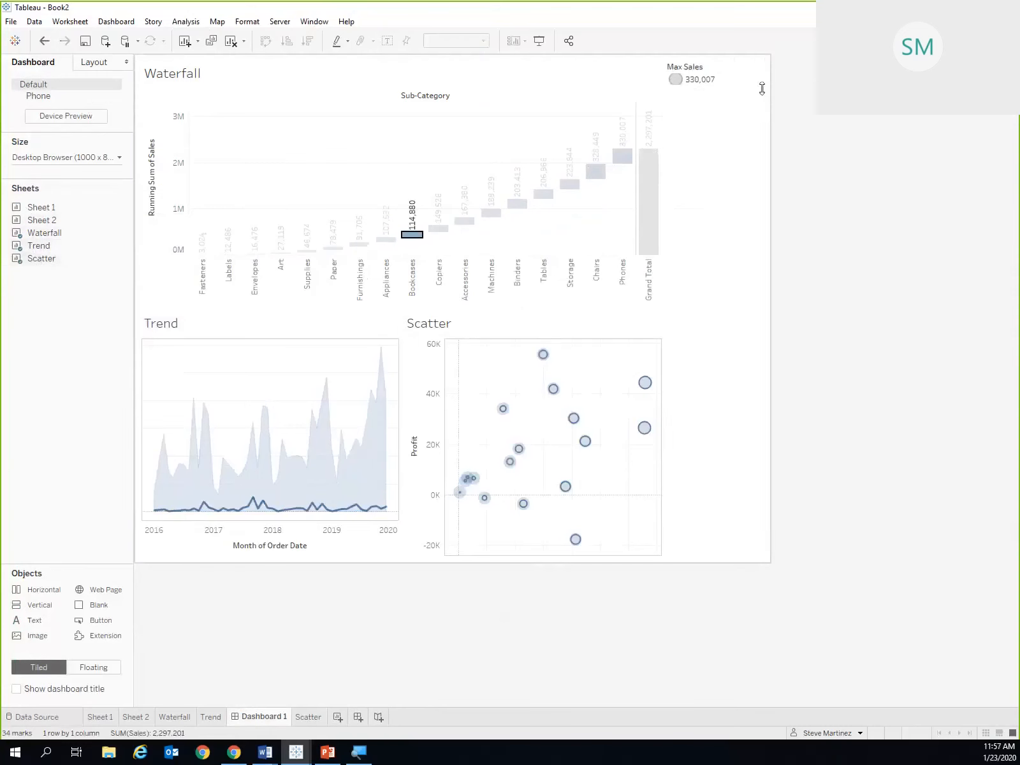
click(770, 65)
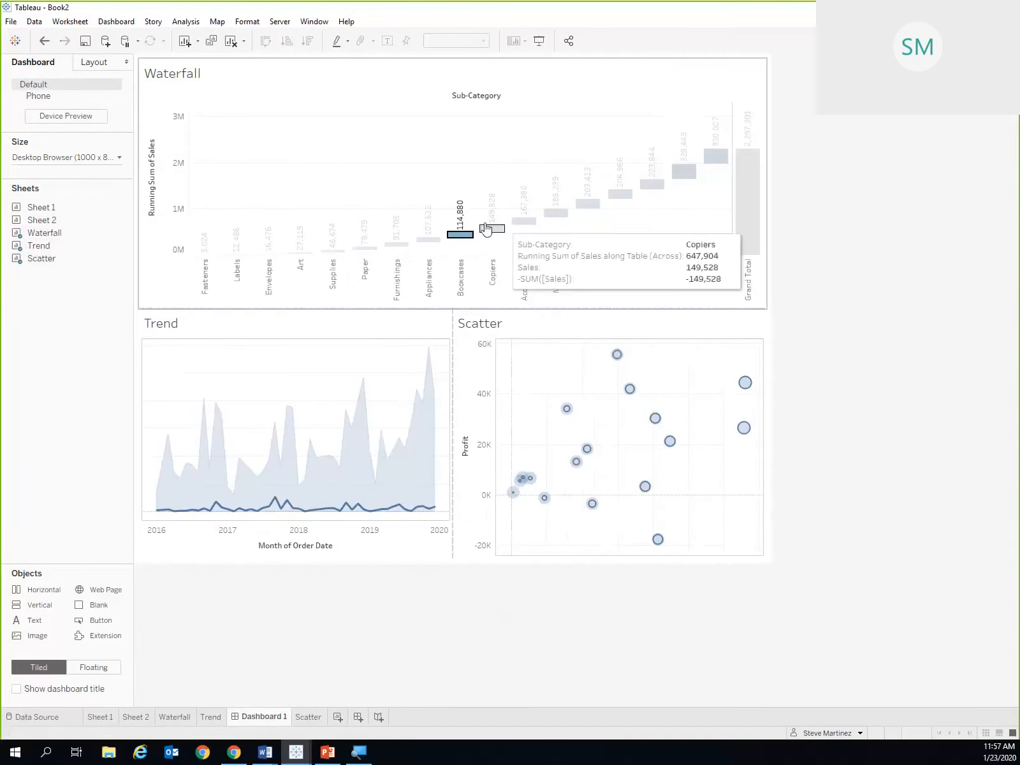
Reselect Bookcases in the Waterfall chart and check how the Scatter chart responds.
click(444, 185)
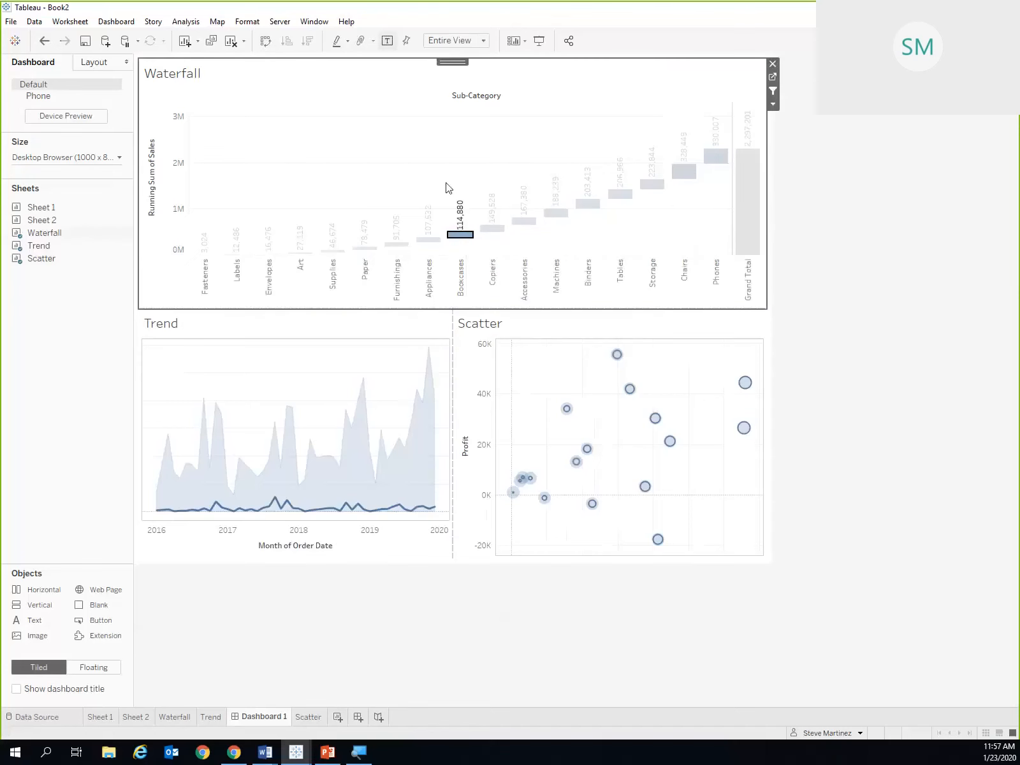
click(459, 235)
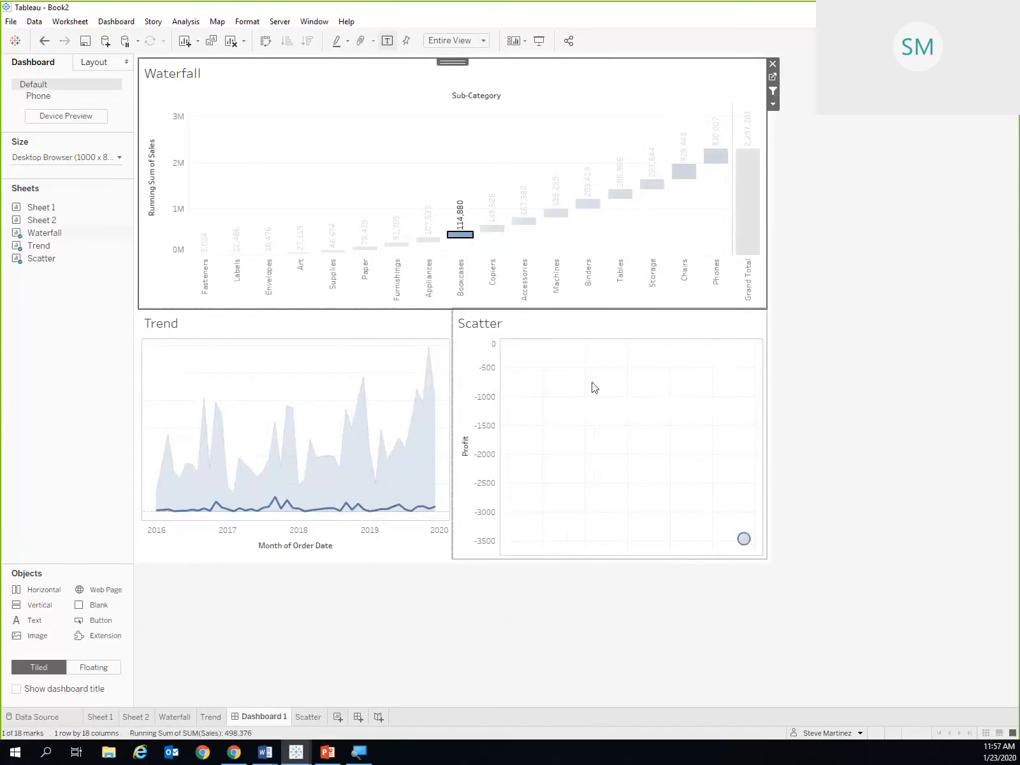
mouse_move(745, 547)
Open the generated filter action among the dashboard's actions for editing and rename it Trend Filter.
click(129, 25)
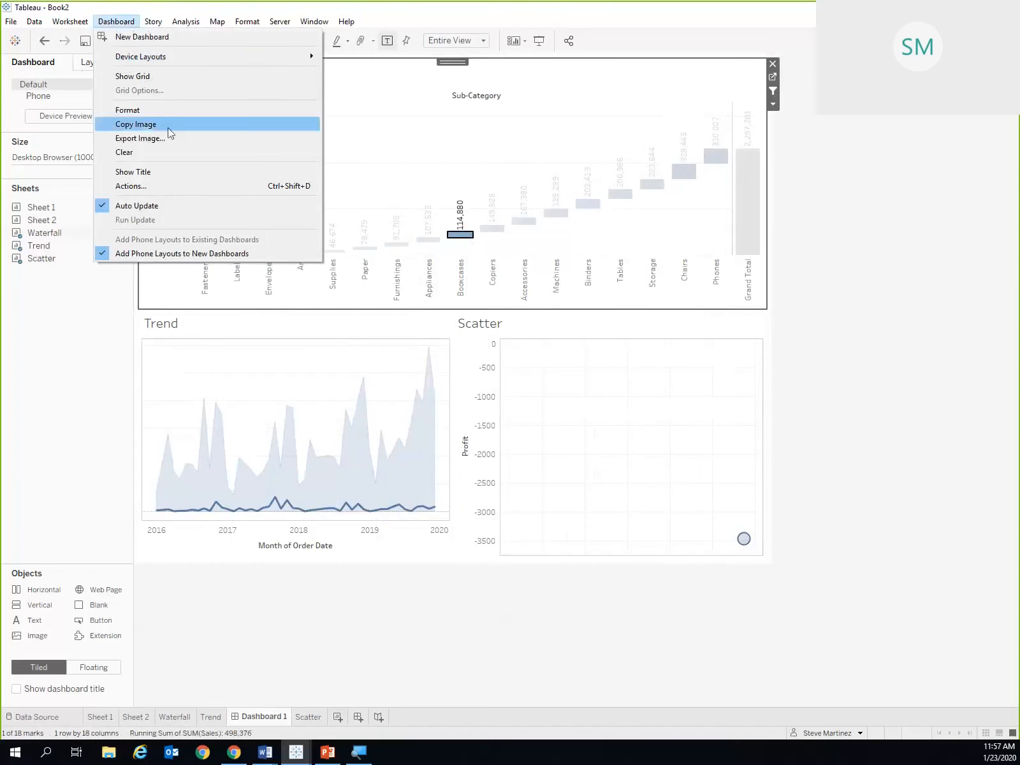
click(146, 189)
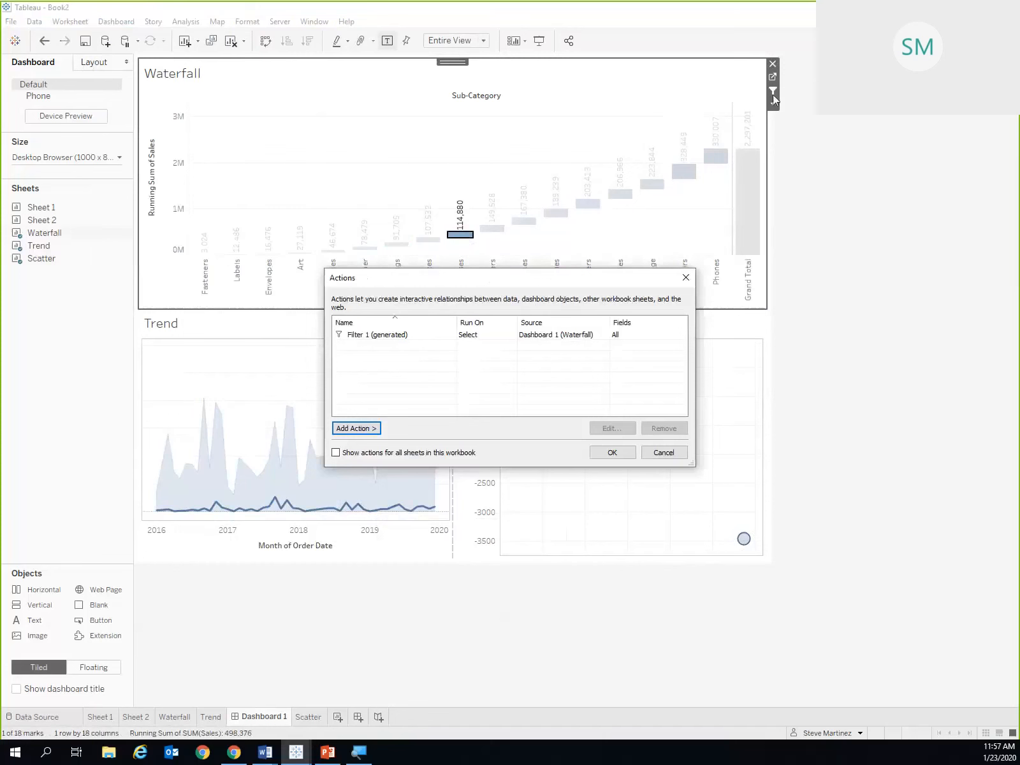
key(ctrl)
key(ctrl)
key(ctrl)
click(371, 337)
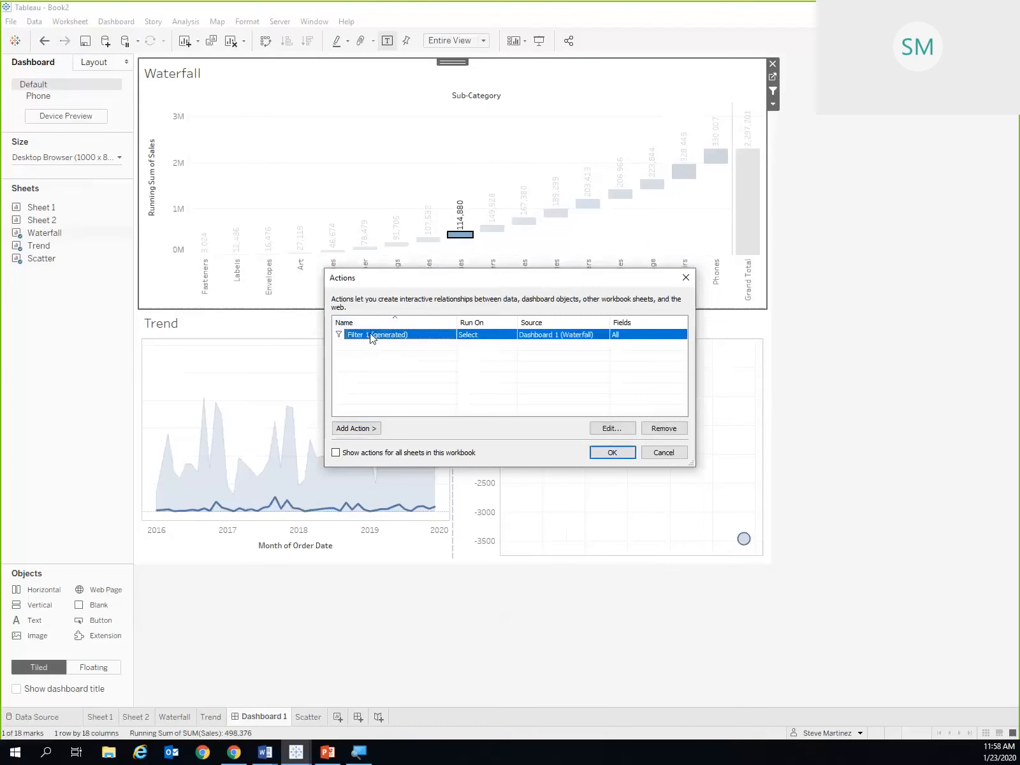
click(612, 428)
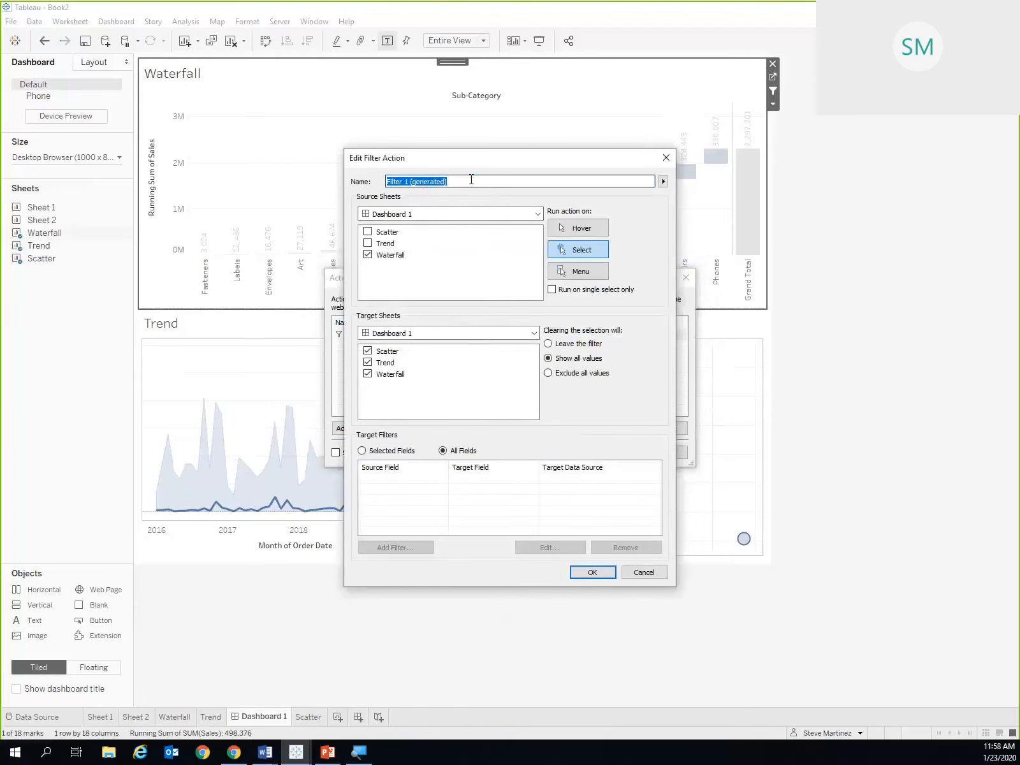
text(Trend Filter)
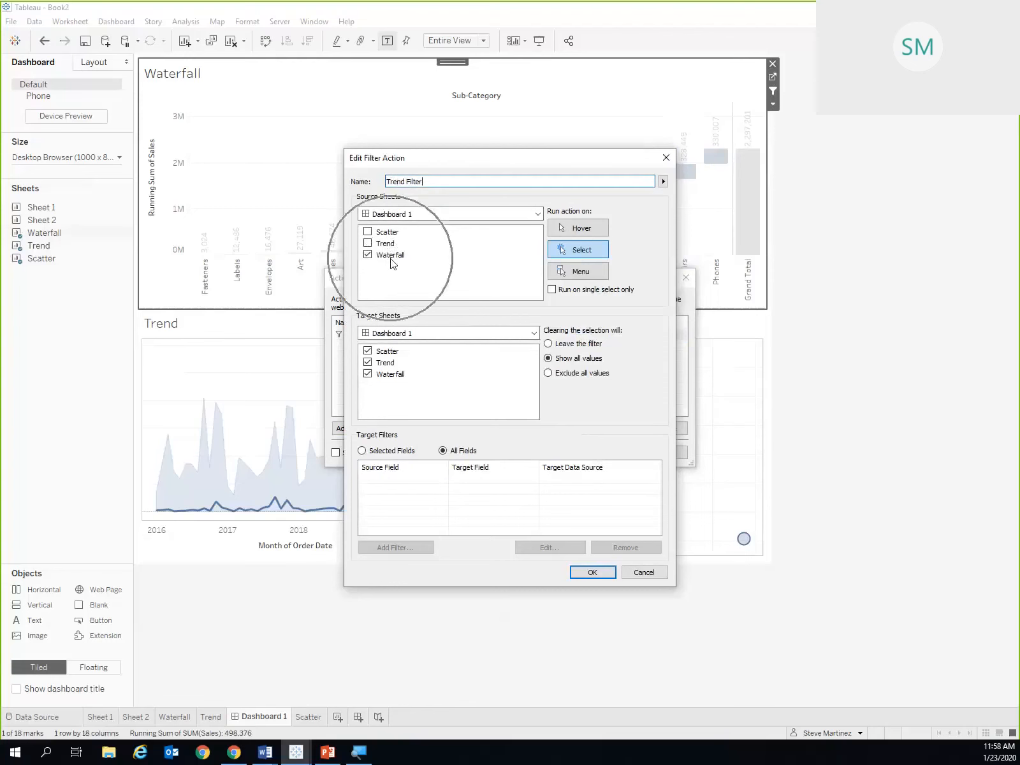
Limit the Trend Filter action's target sheets to Trend only and save the action.
click(368, 363)
click(368, 375)
click(386, 352)
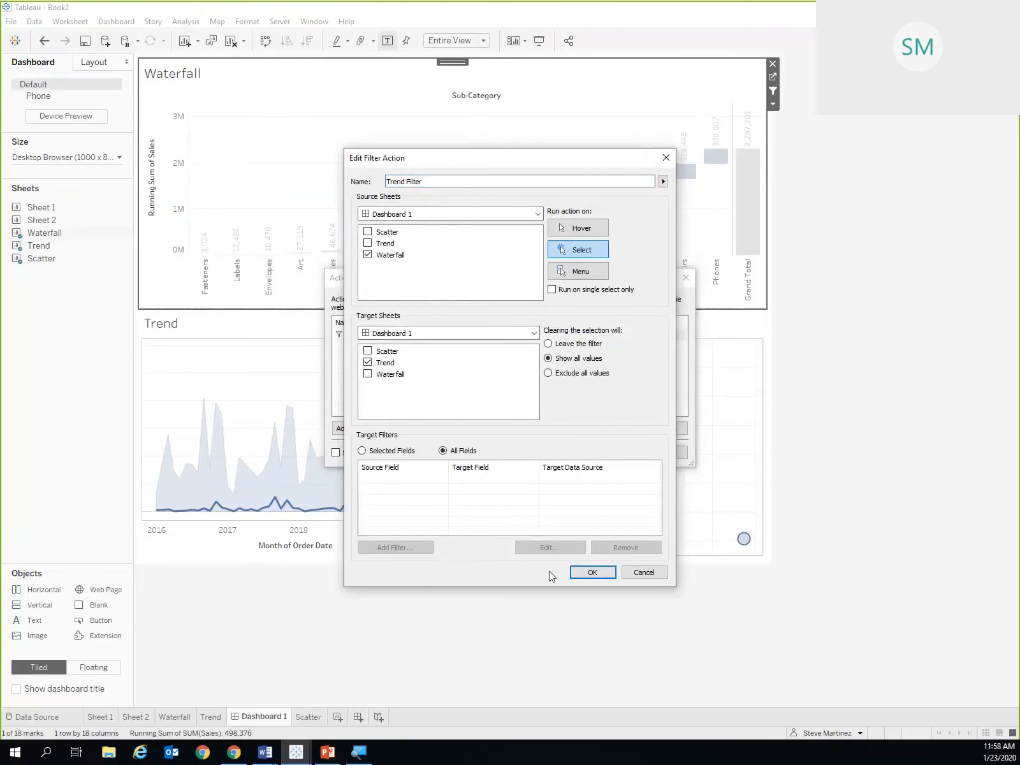
click(592, 573)
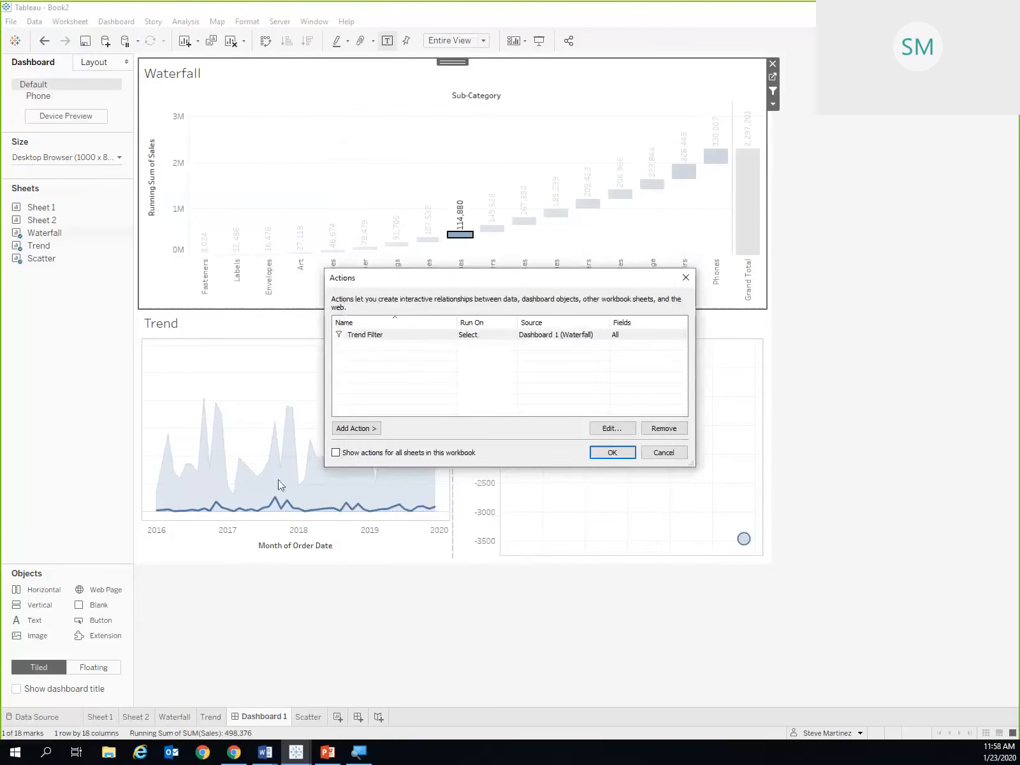
Add a highlight action that runs on select, with Waterfall as its only source sheet, and apply the dashboard actions.
click(358, 430)
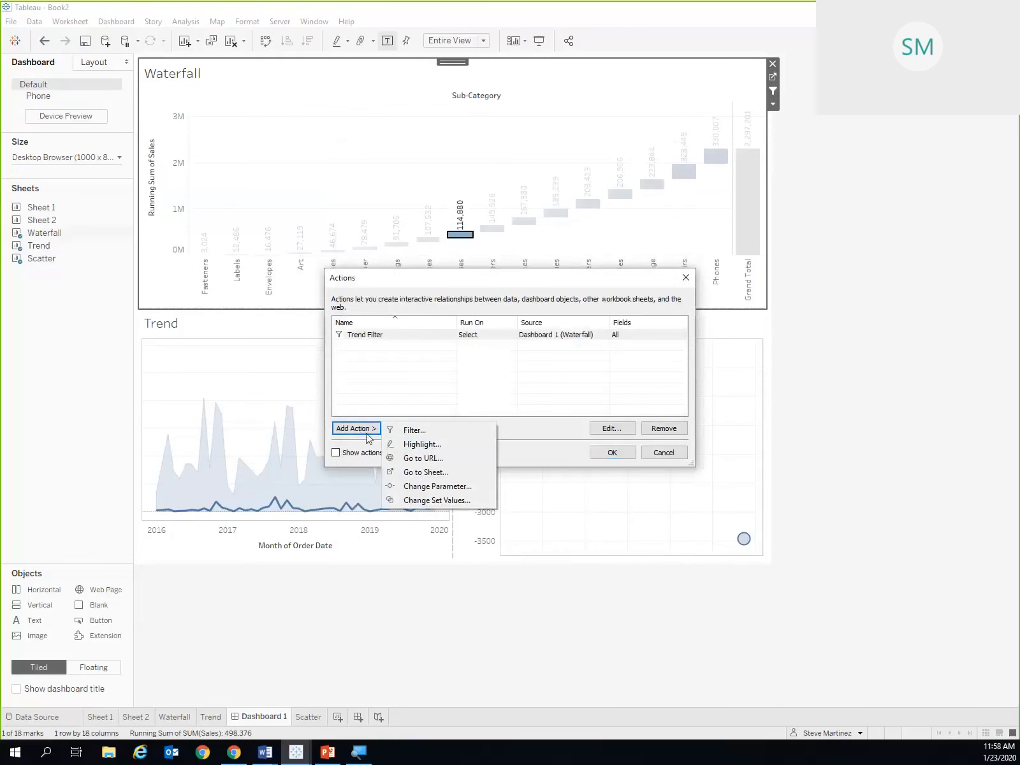
click(433, 444)
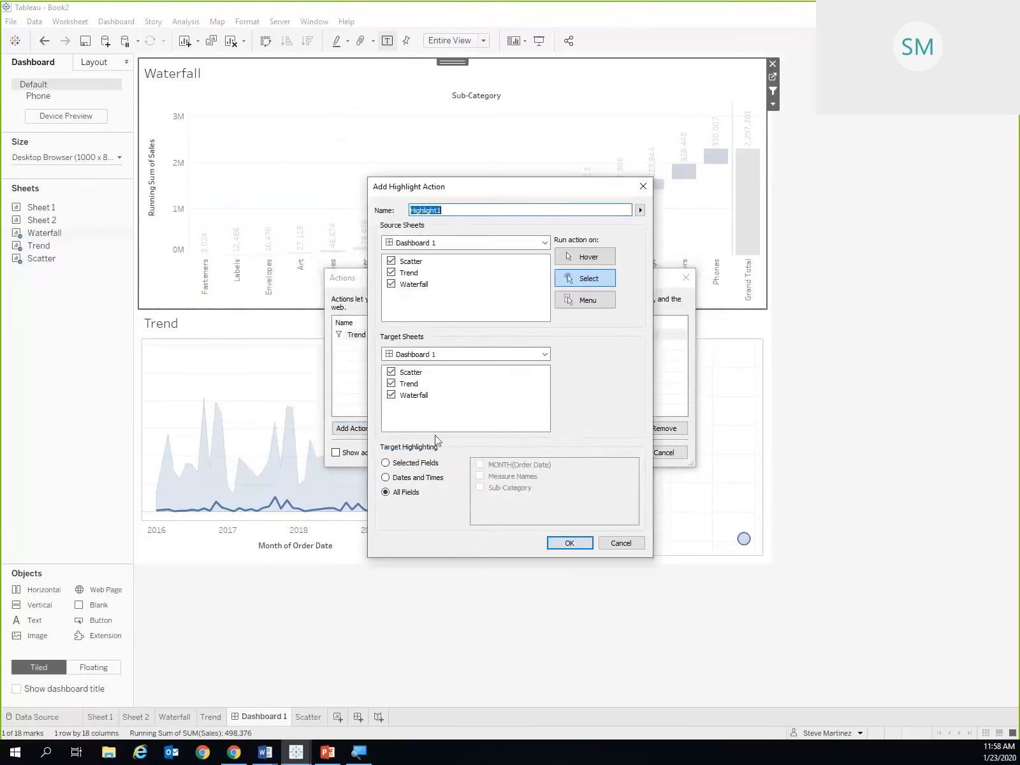
click(392, 273)
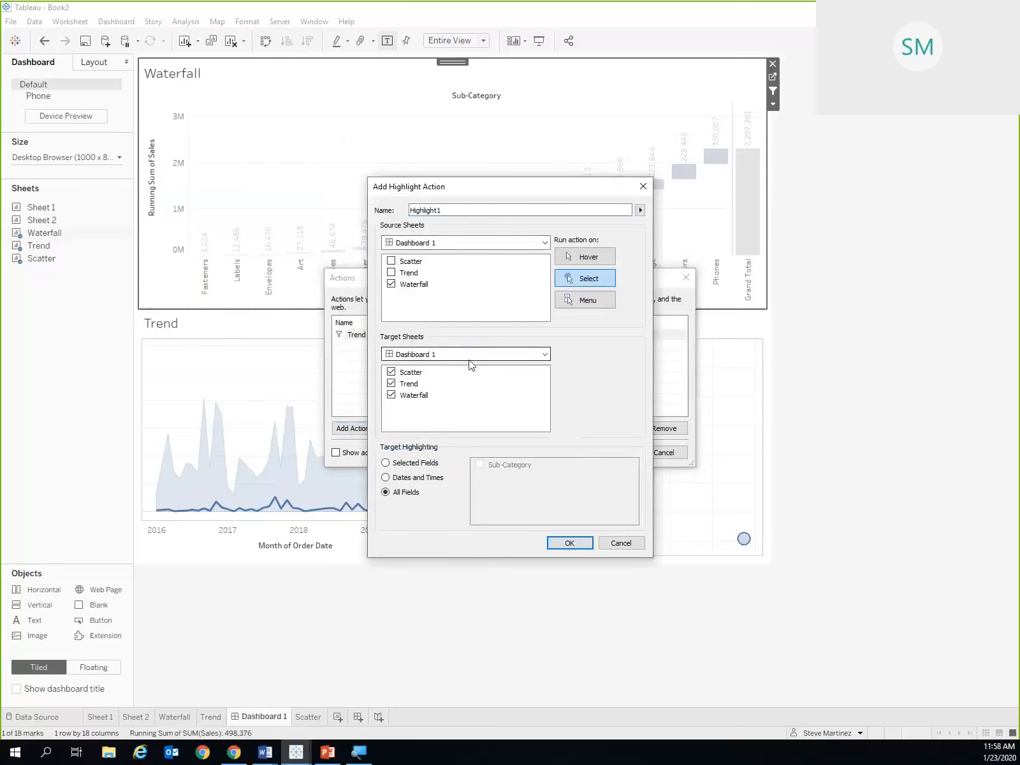
click(391, 395)
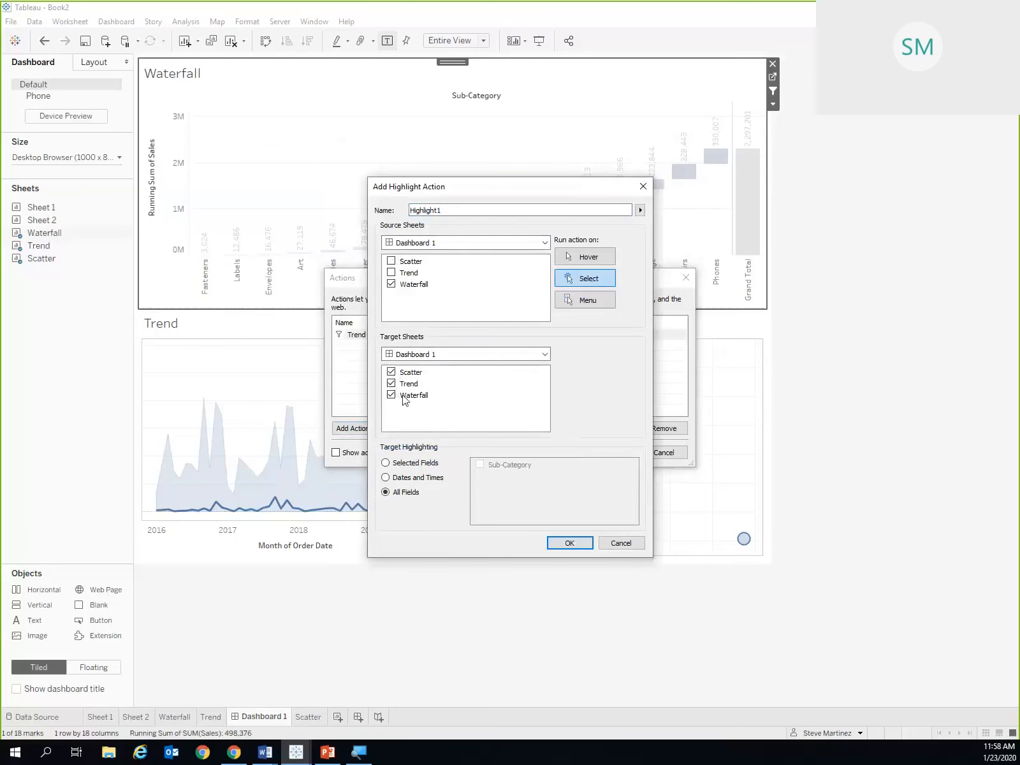
click(569, 542)
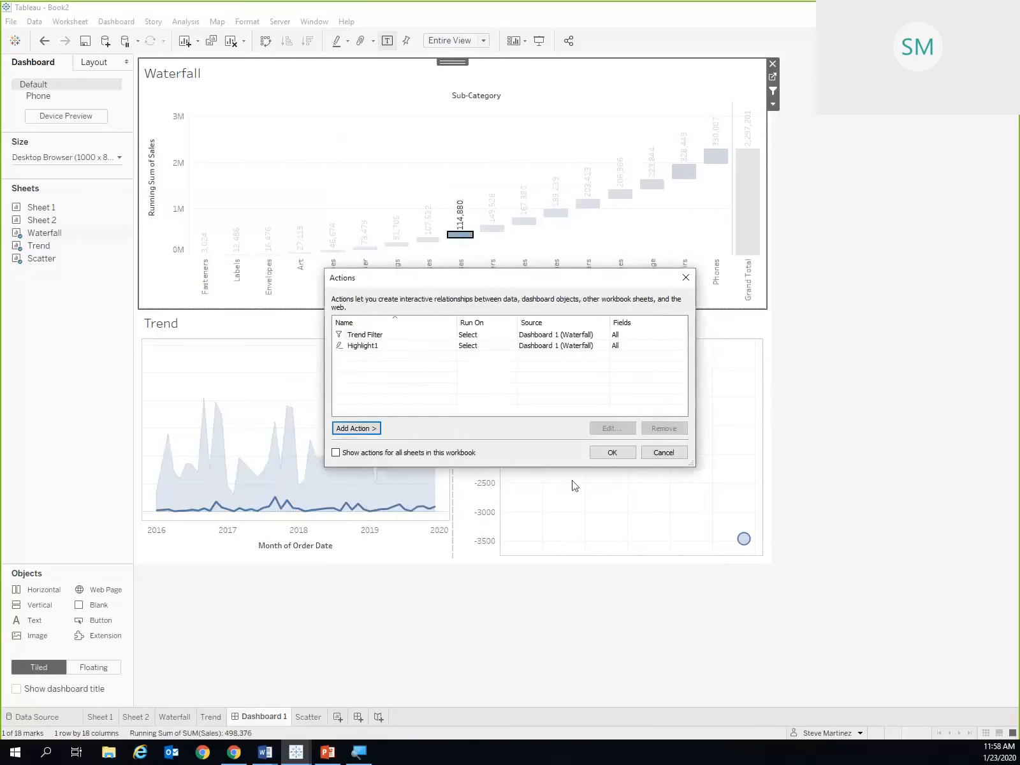
click(612, 452)
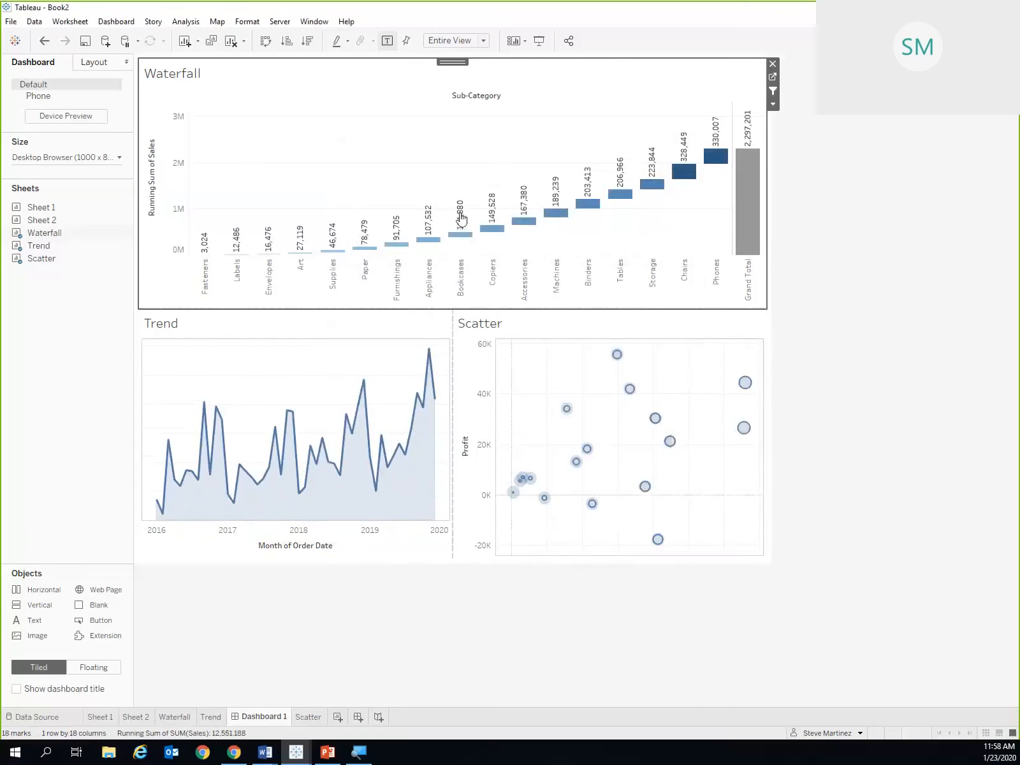
Test the dashboard actions by selecting the Bookcases bar and the Tables bar in Waterfall.
click(466, 236)
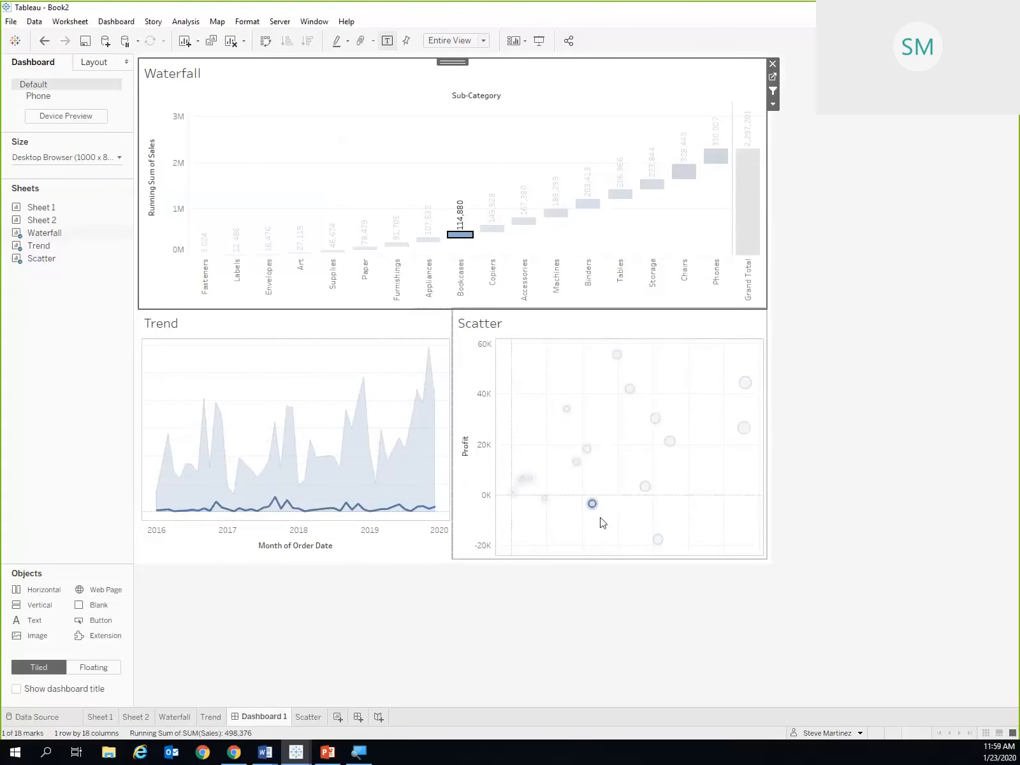
mouse_move(625, 189)
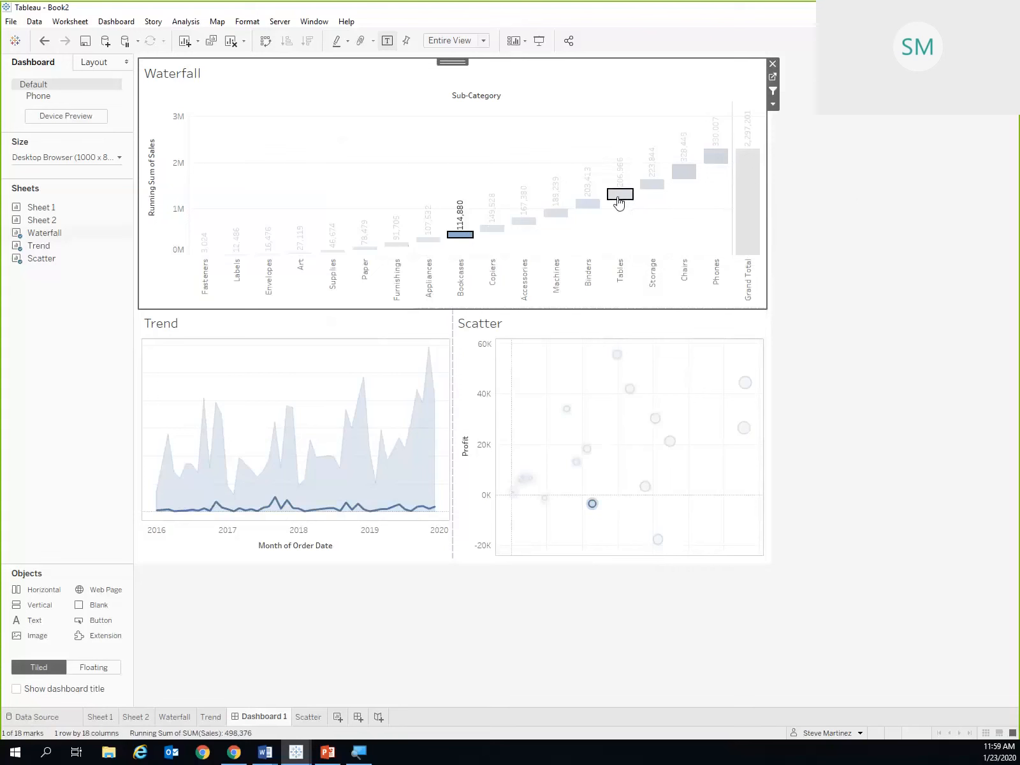
click(618, 197)
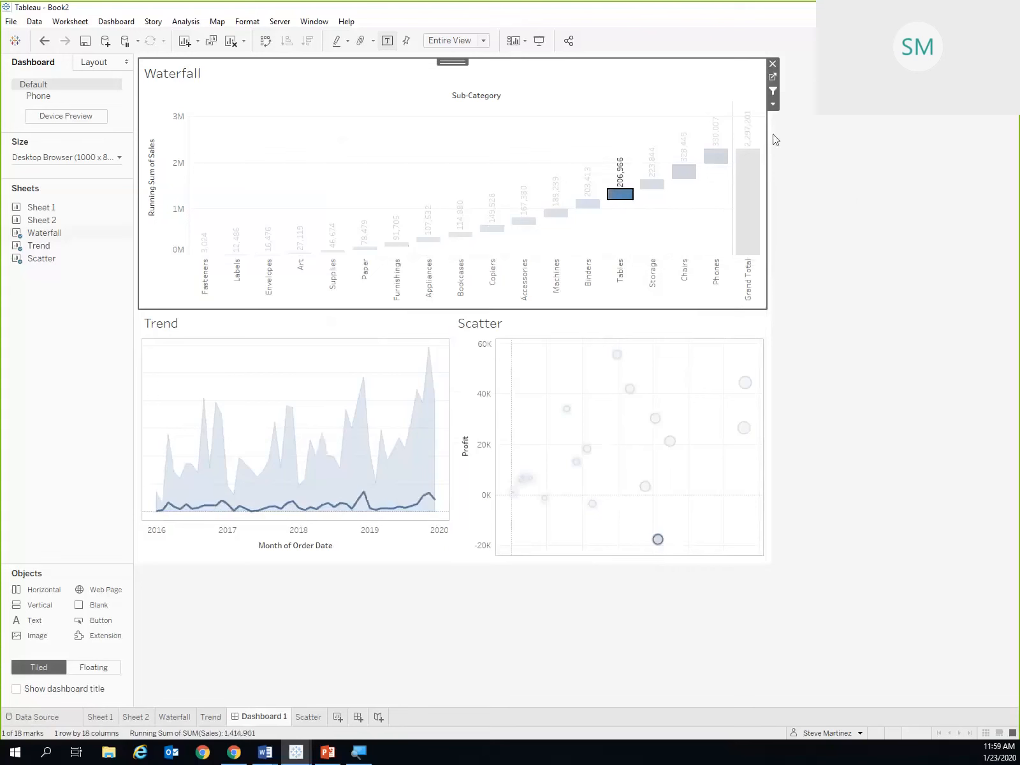
Test the dashboard actions on the Trend and Scatter charts by selecting the Phones bar in Waterfall.
click(716, 159)
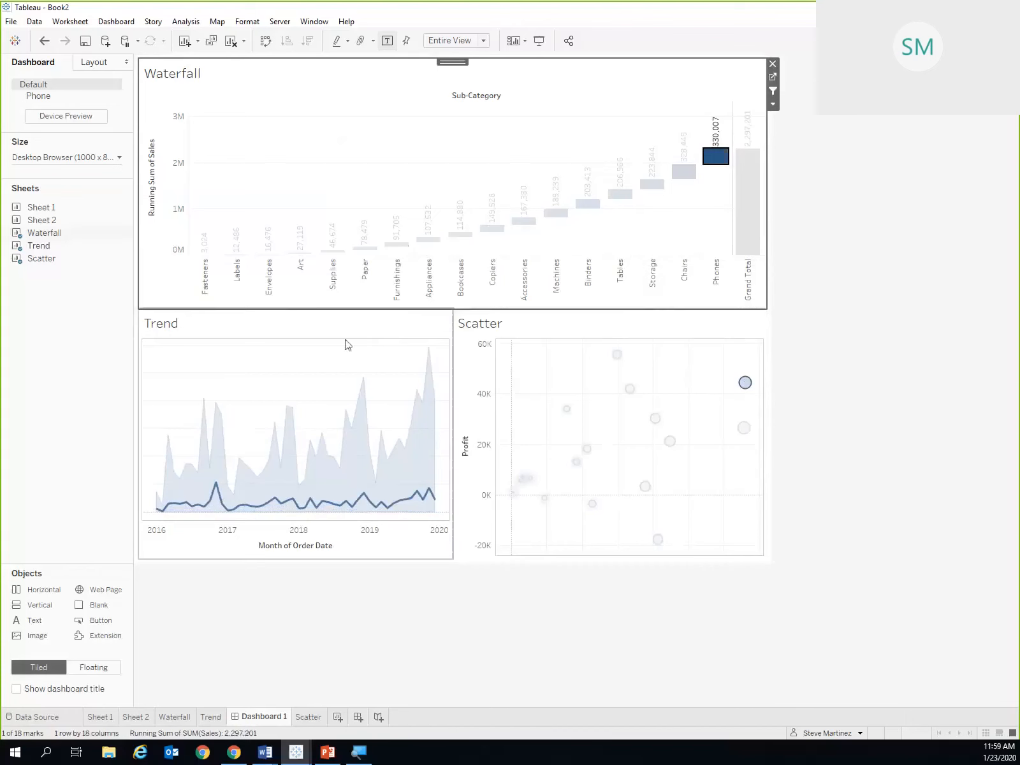
Review the Furniture Max Sales values for January to March on Sheet 1 and the Is Max? coloring on Sheet 2.
click(96, 716)
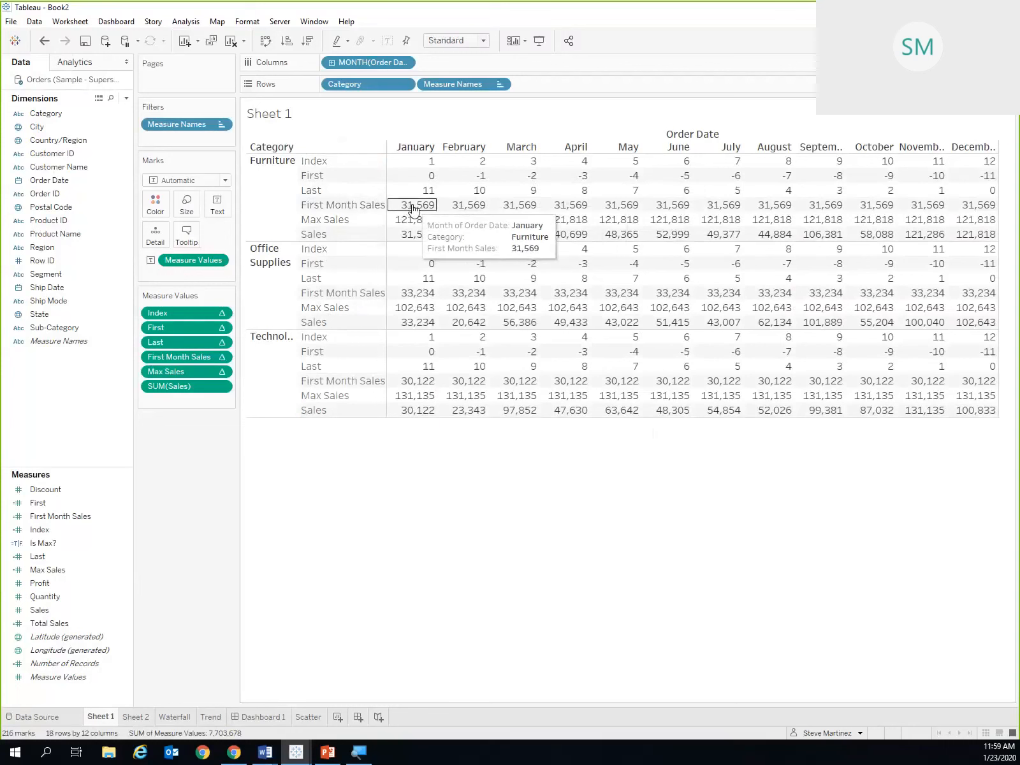
drag(401, 221, 517, 221)
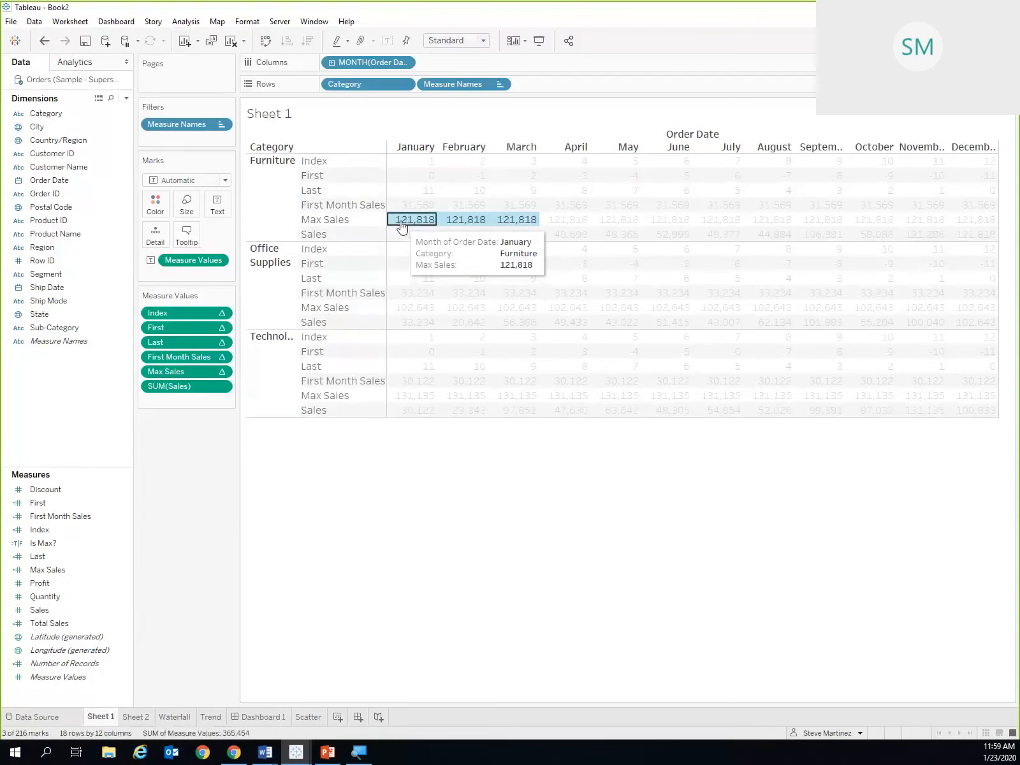
click(357, 460)
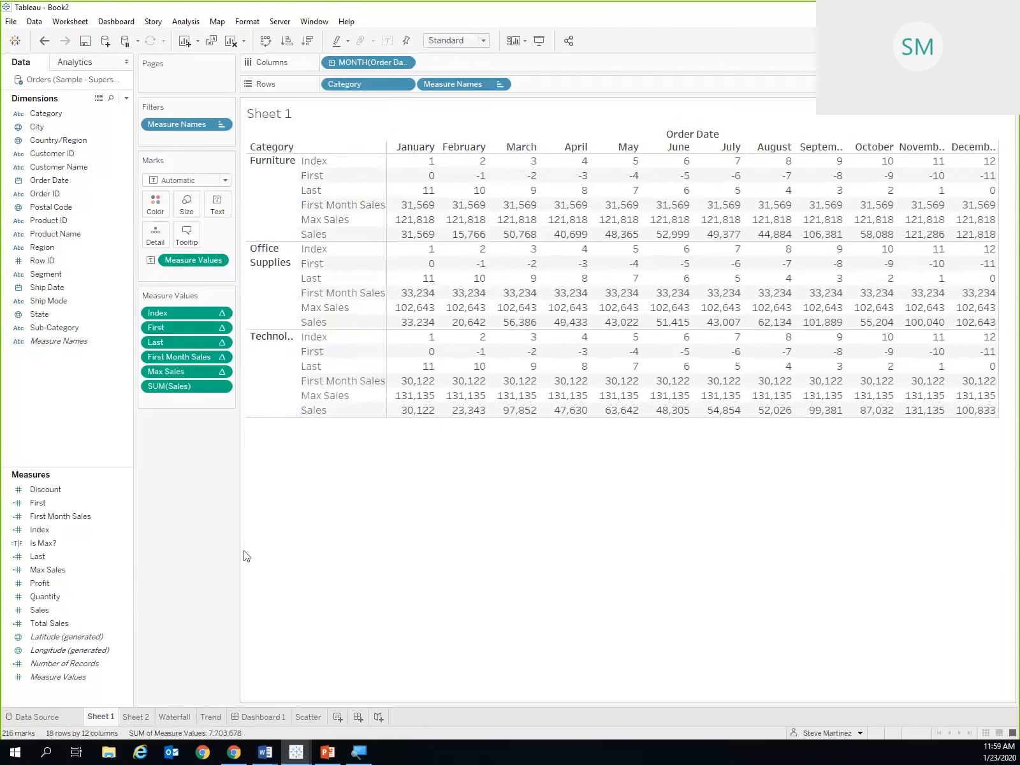
click(137, 718)
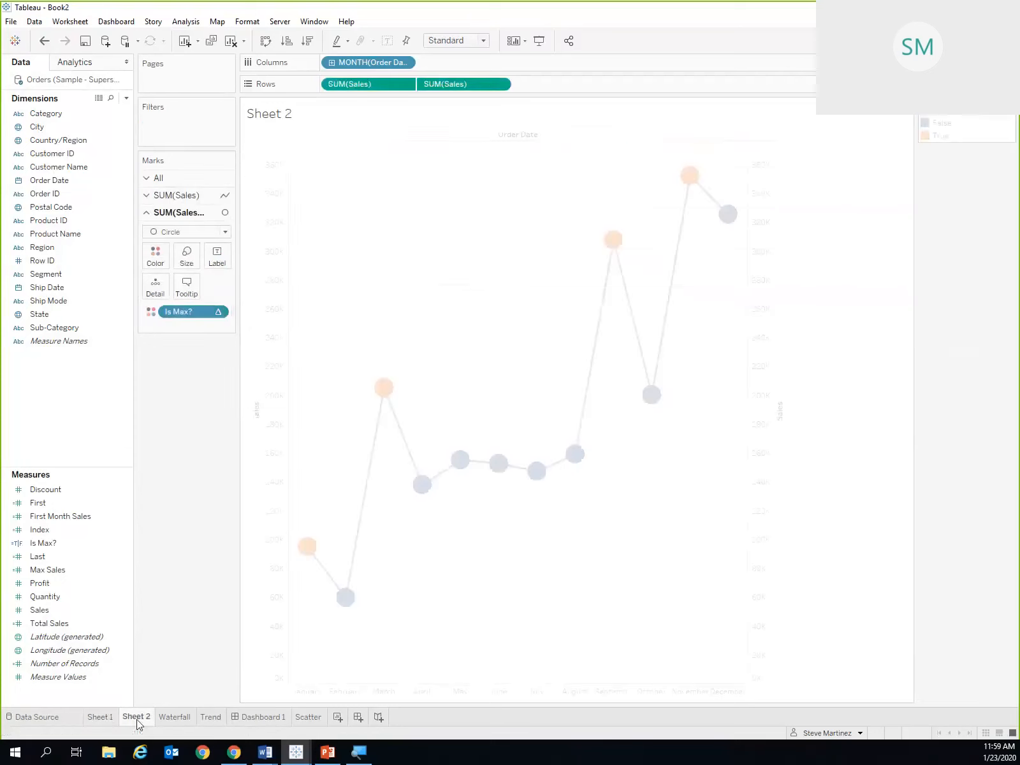
mouse_move(592, 287)
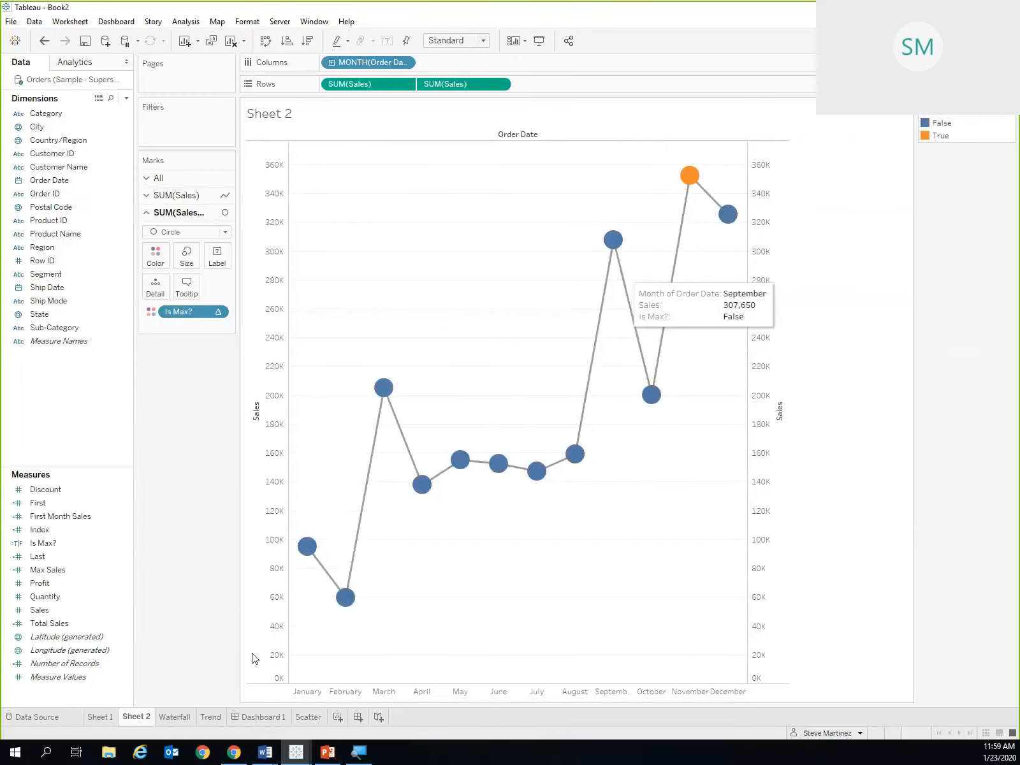
Examine the quick table calculation options for the SUM(Sales) row field on the Waterfall sheet, leaving the calculation as it is.
click(170, 716)
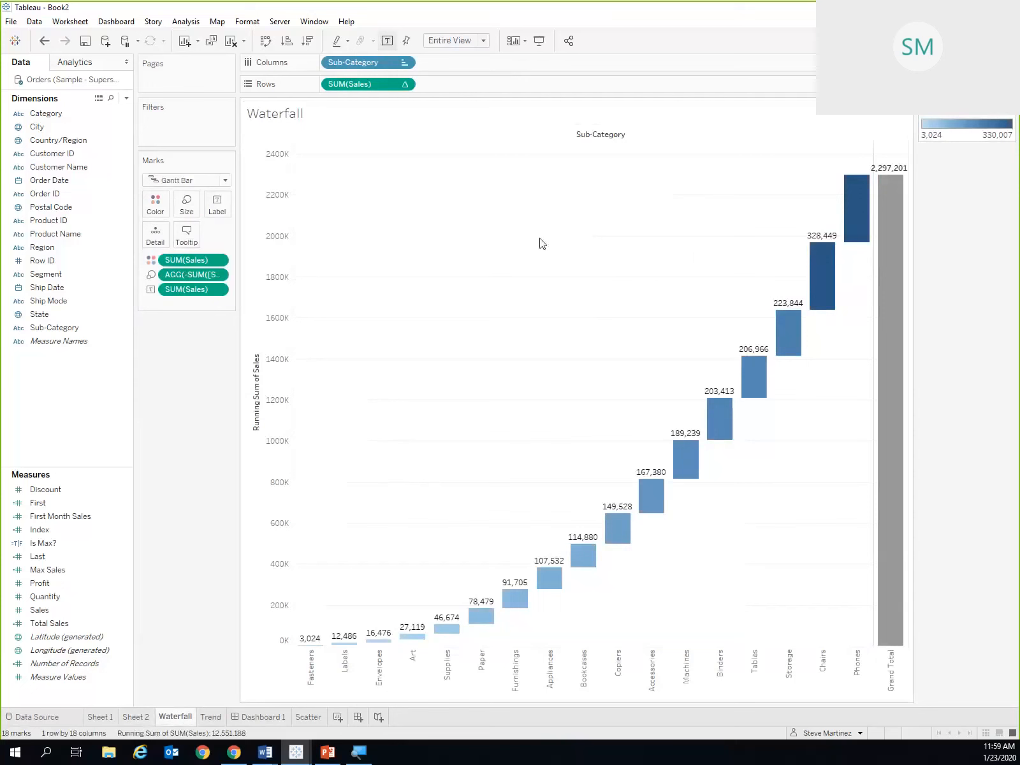
click(404, 83)
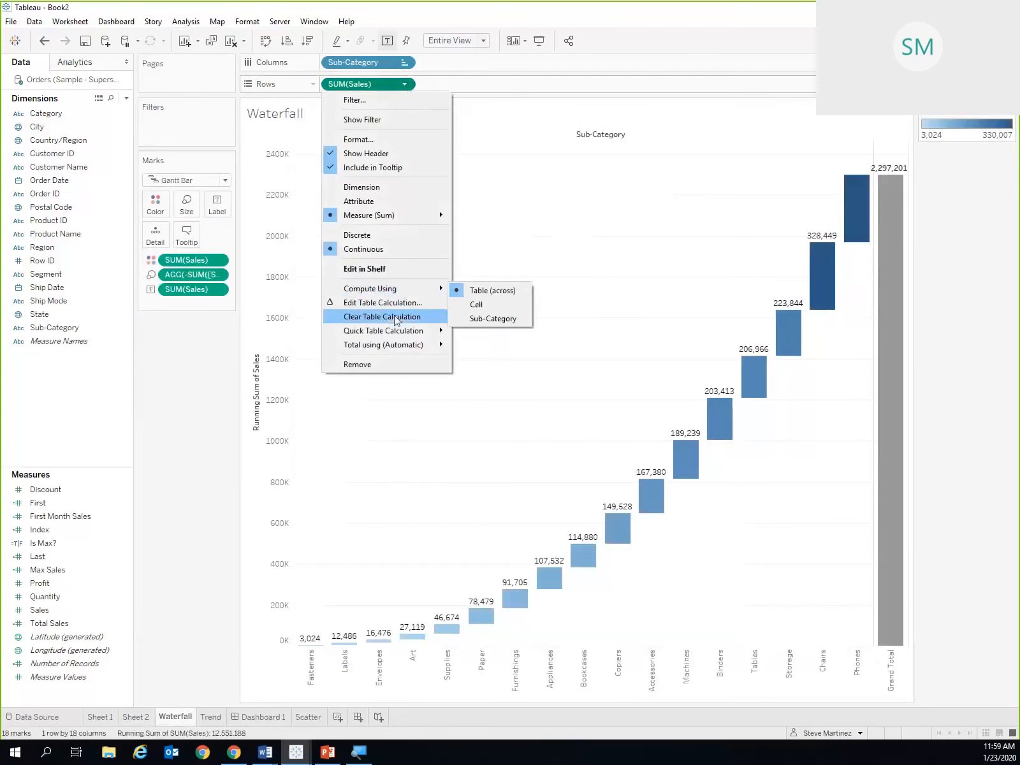
mouse_move(420, 330)
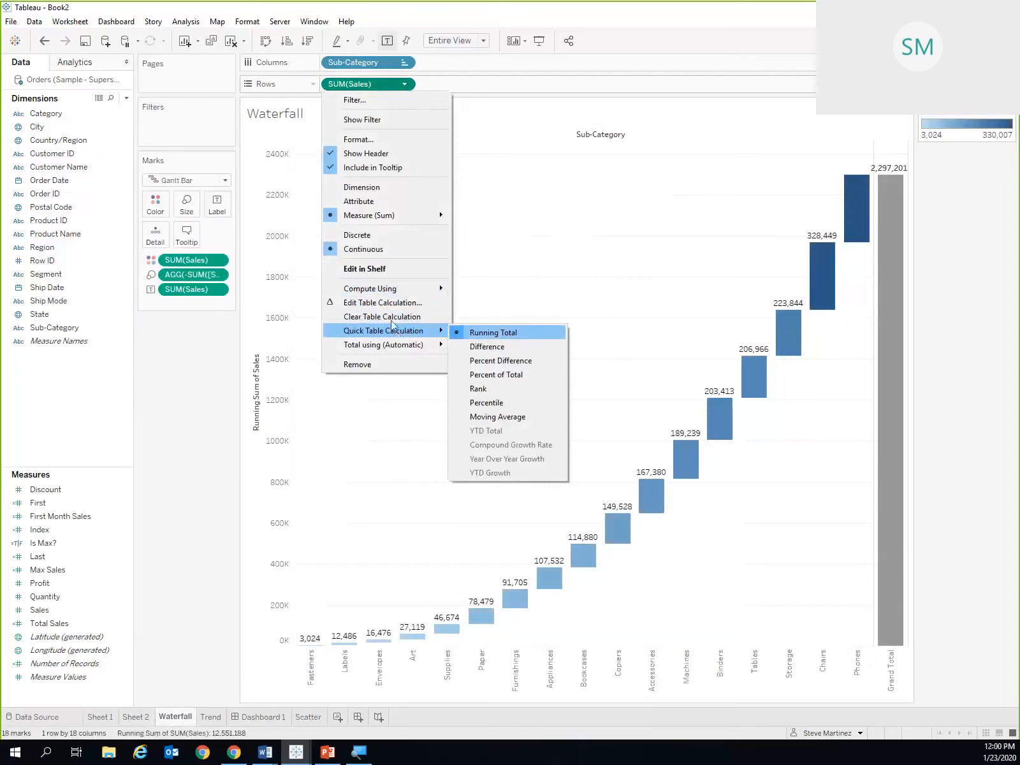
click(195, 464)
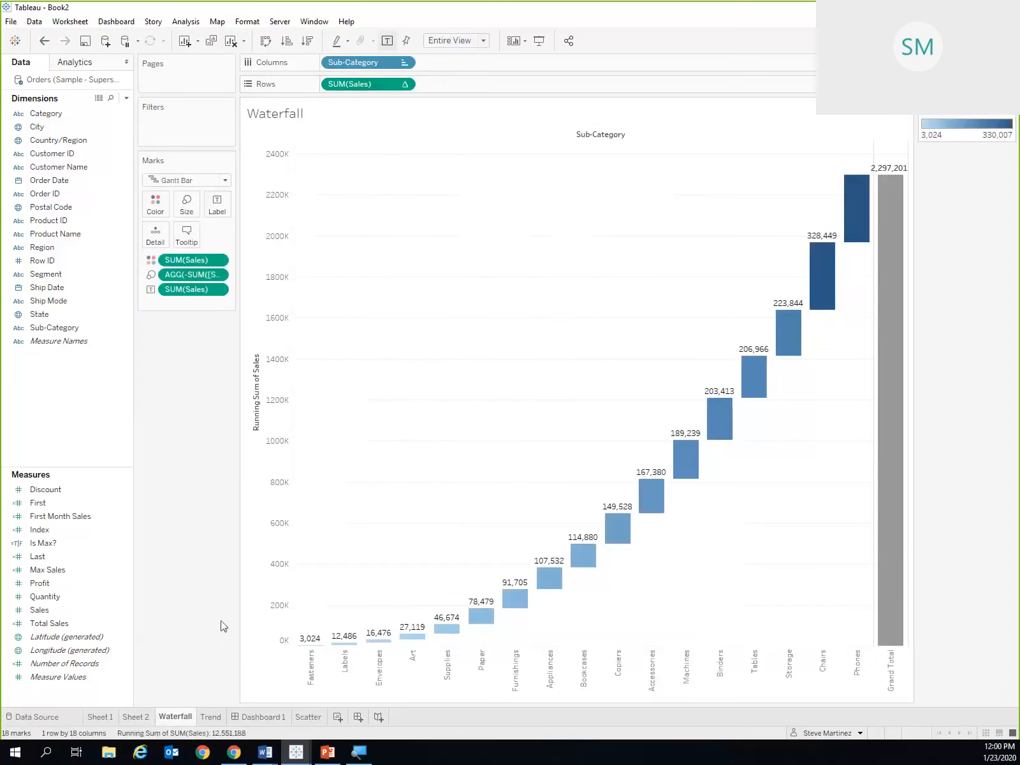
Review the Trend sheet, return to Dashboard 1, and clear the Phones selection in Waterfall.
click(209, 717)
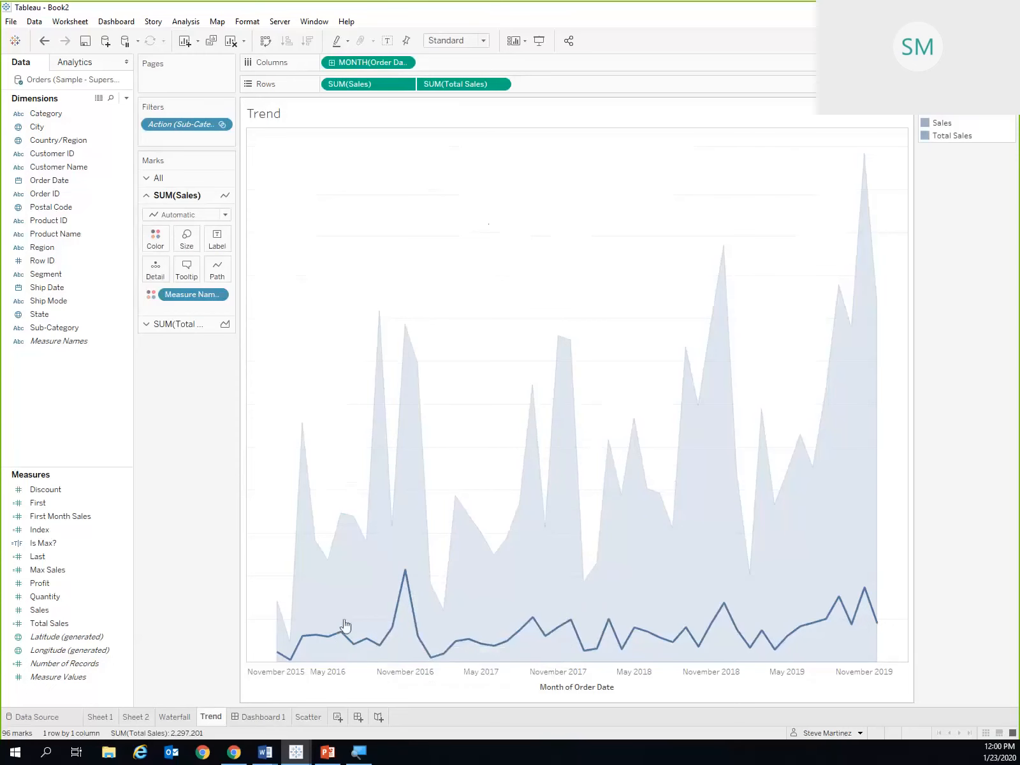
click(266, 717)
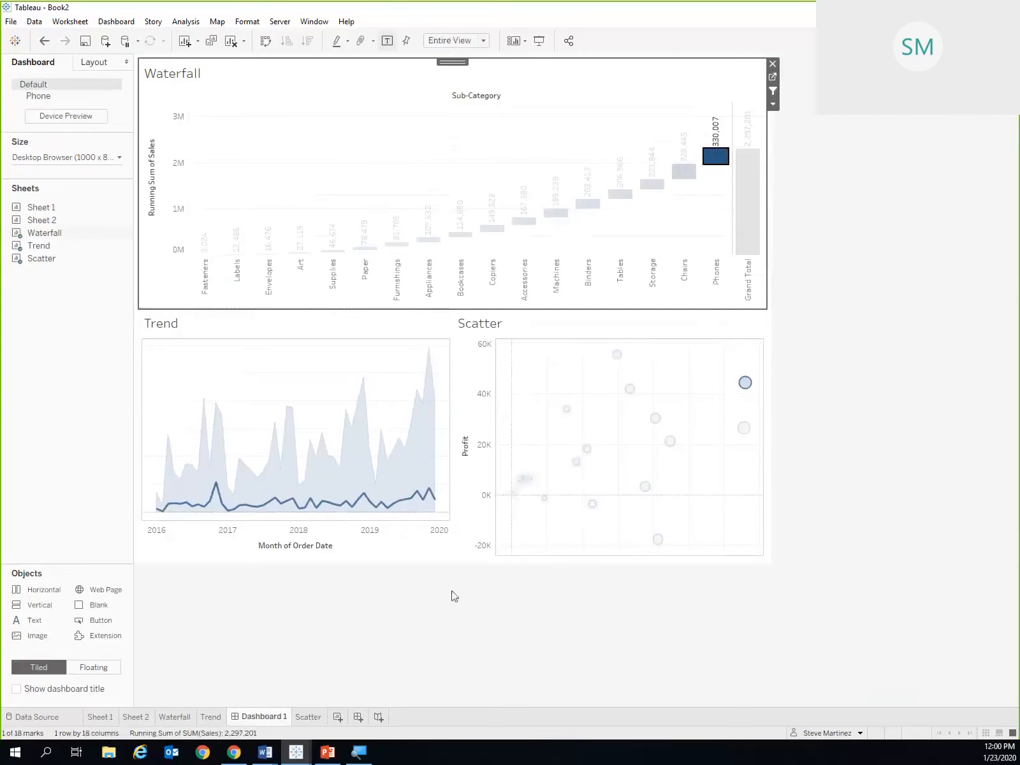
click(478, 182)
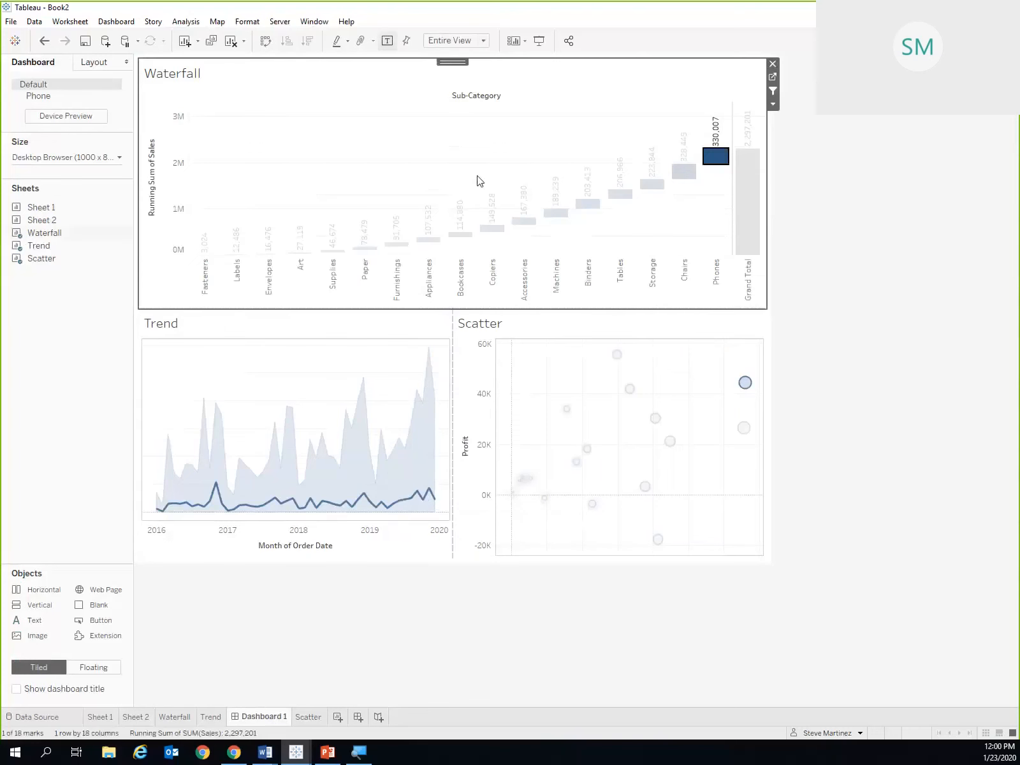
click(719, 157)
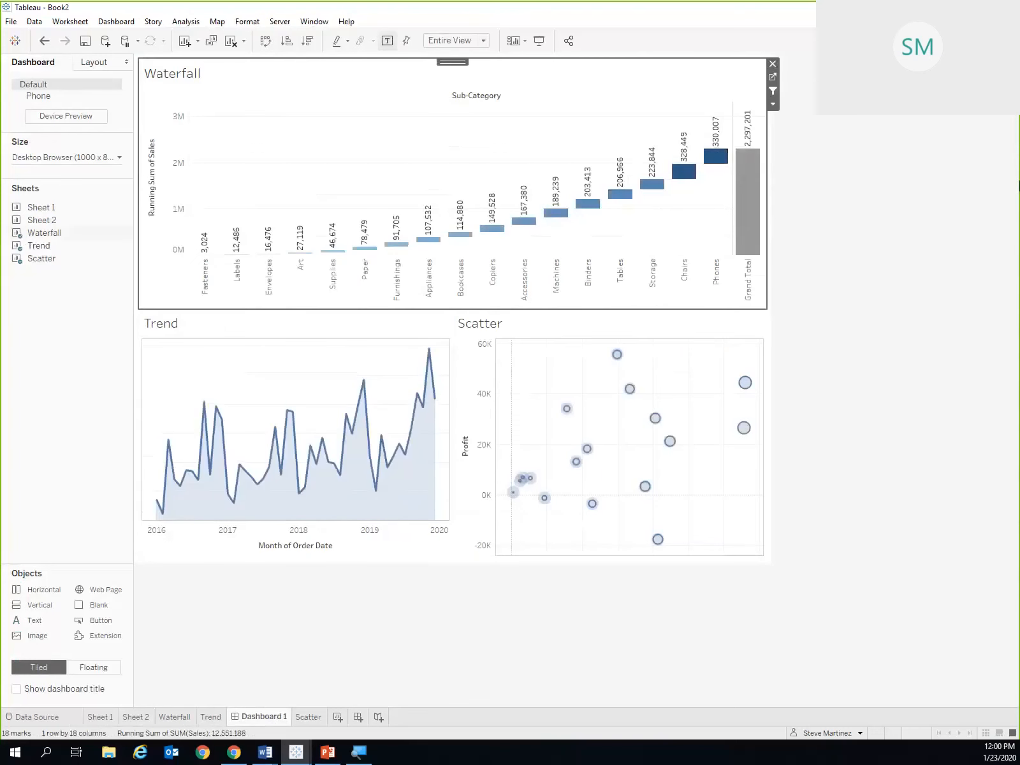